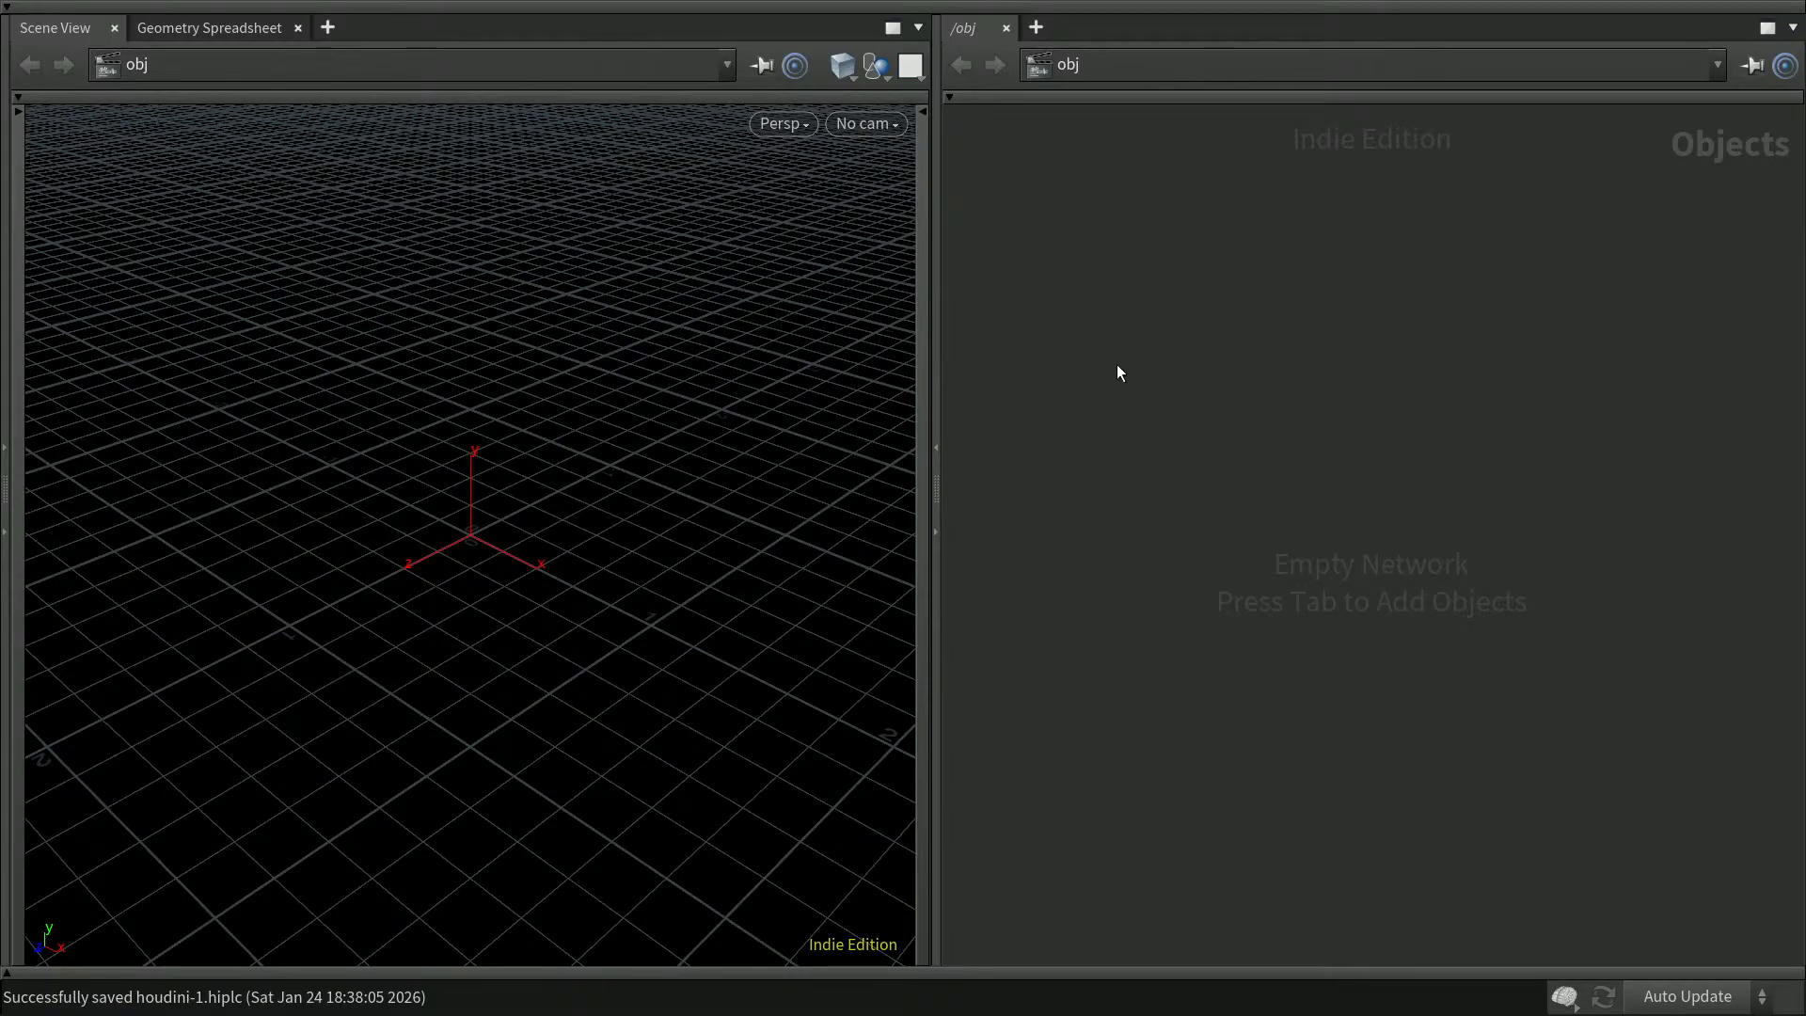
Show the viewport's display options, selector and handle controls, tool sidebar, the shelves, and the network editor's menu bar
{"action": "left_click", "coordinate": [919, 188]}
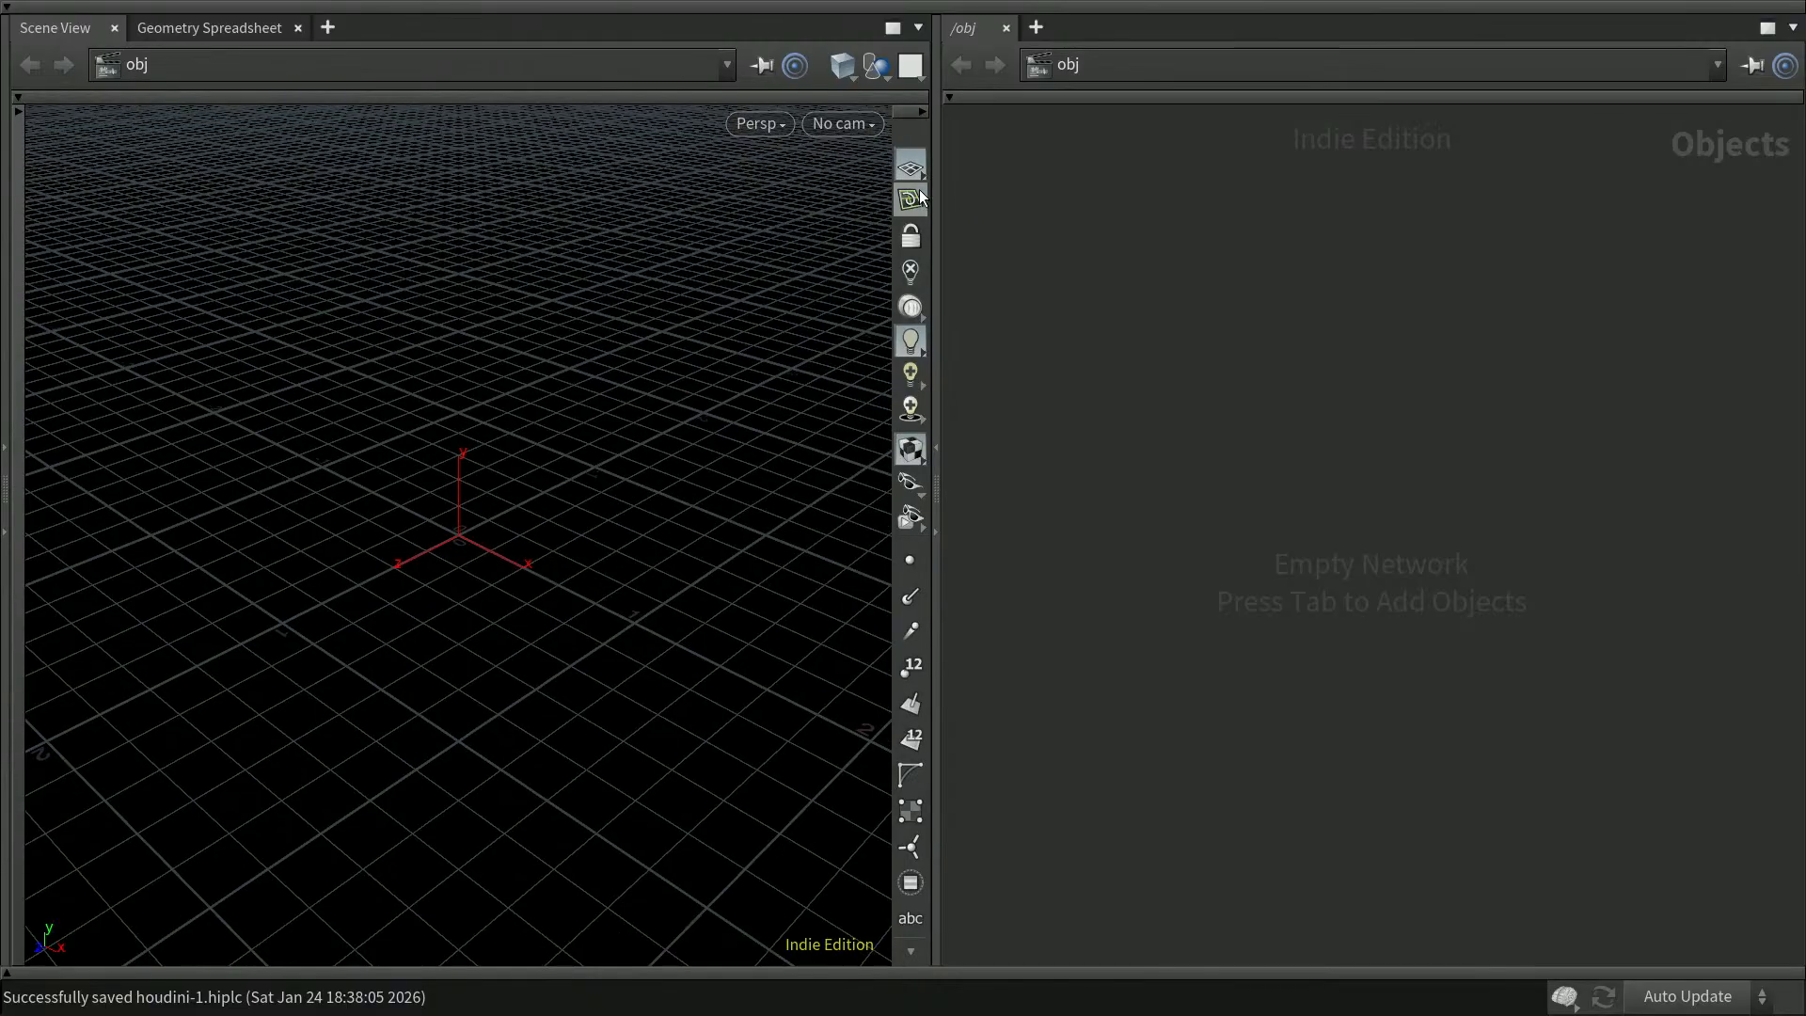
{"action": "left_click", "coordinate": [911, 100]}
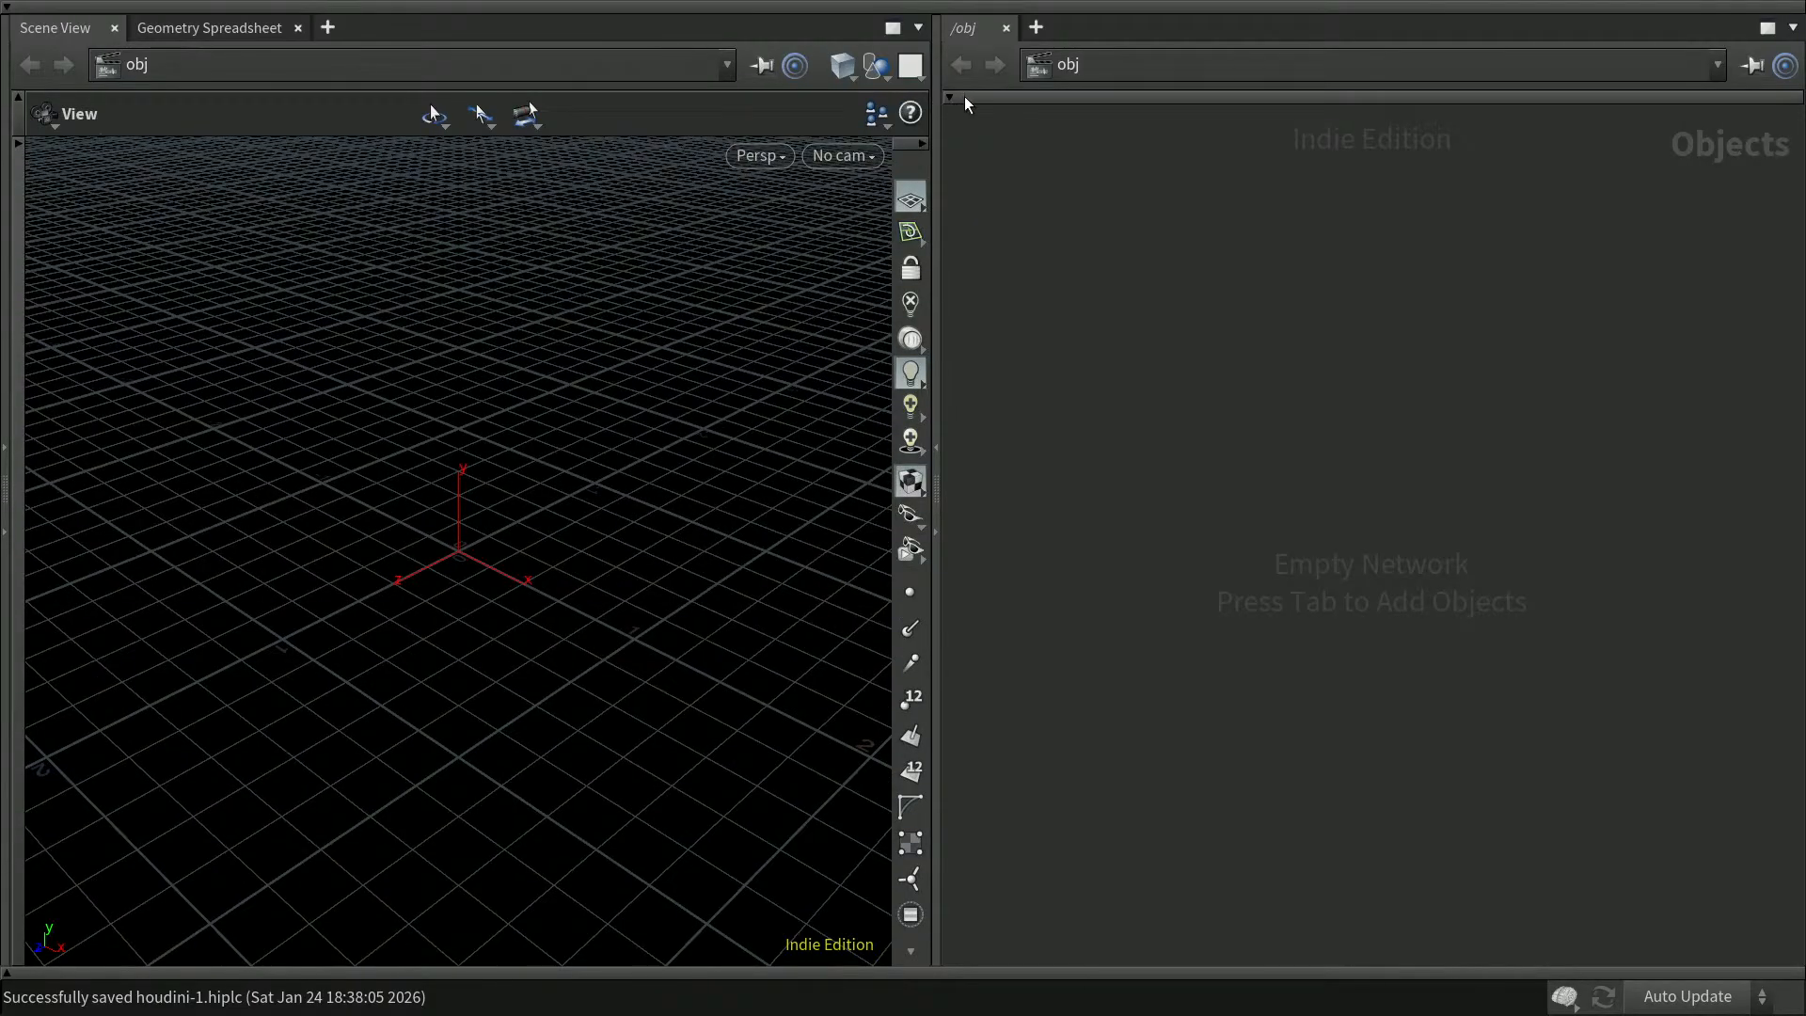
{"action": "left_click", "coordinate": [962, 97]}
{"action": "left_click", "coordinate": [8, 326]}
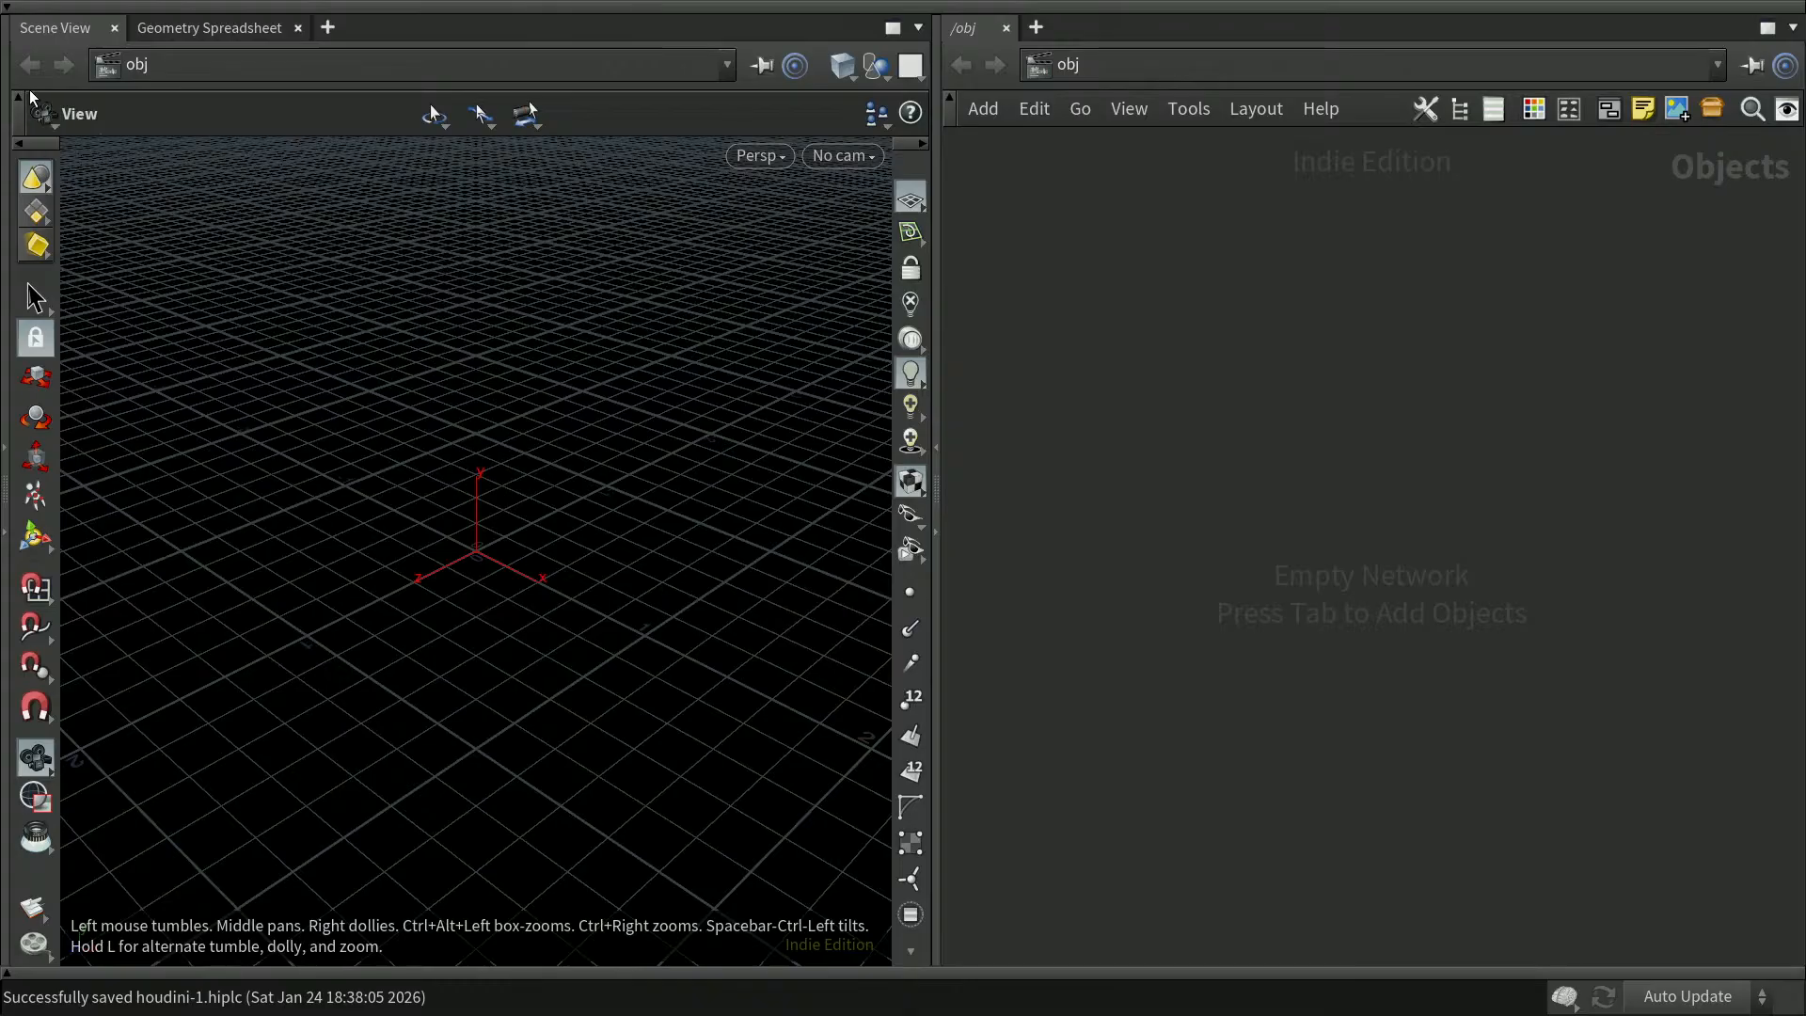
{"action": "left_click", "coordinate": [53, 5]}
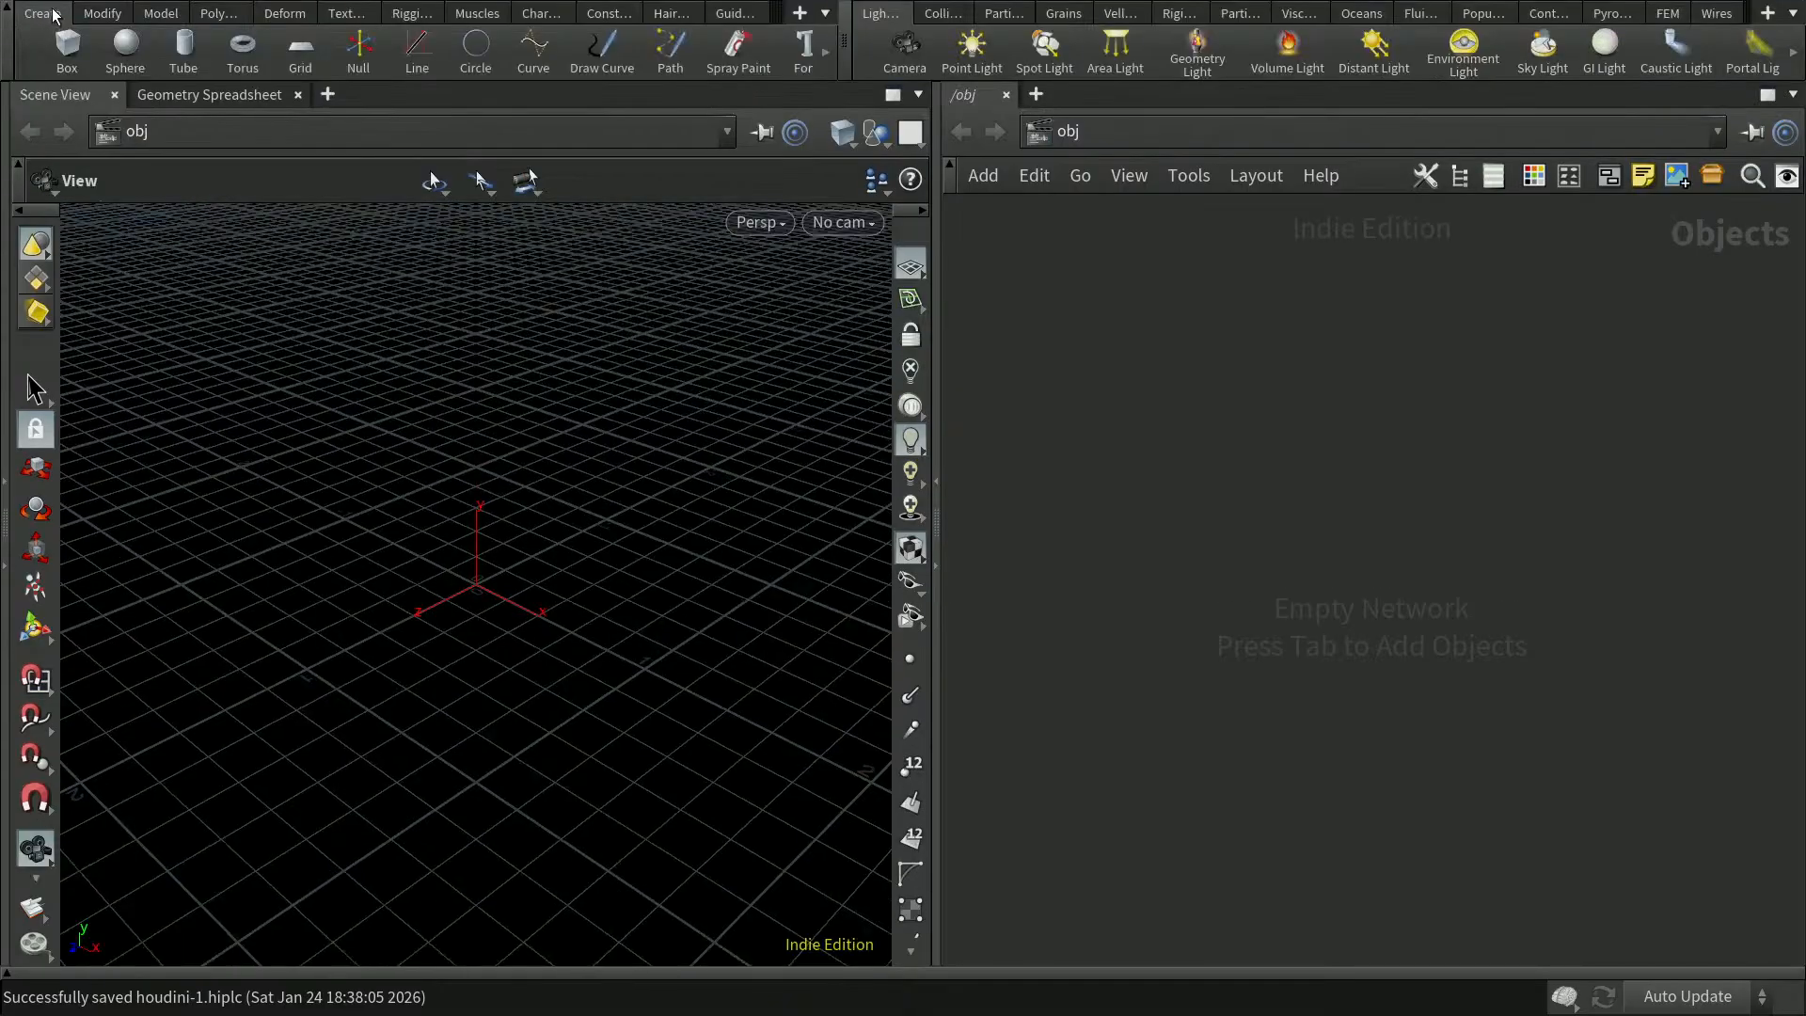
Hide the shelves and the viewport's tool sidebar, selector and handle controls, and display options, leaving the network editor's menu bar shown
{"action": "left_click", "coordinate": [11, 41]}
{"action": "left_click", "coordinate": [20, 143]}
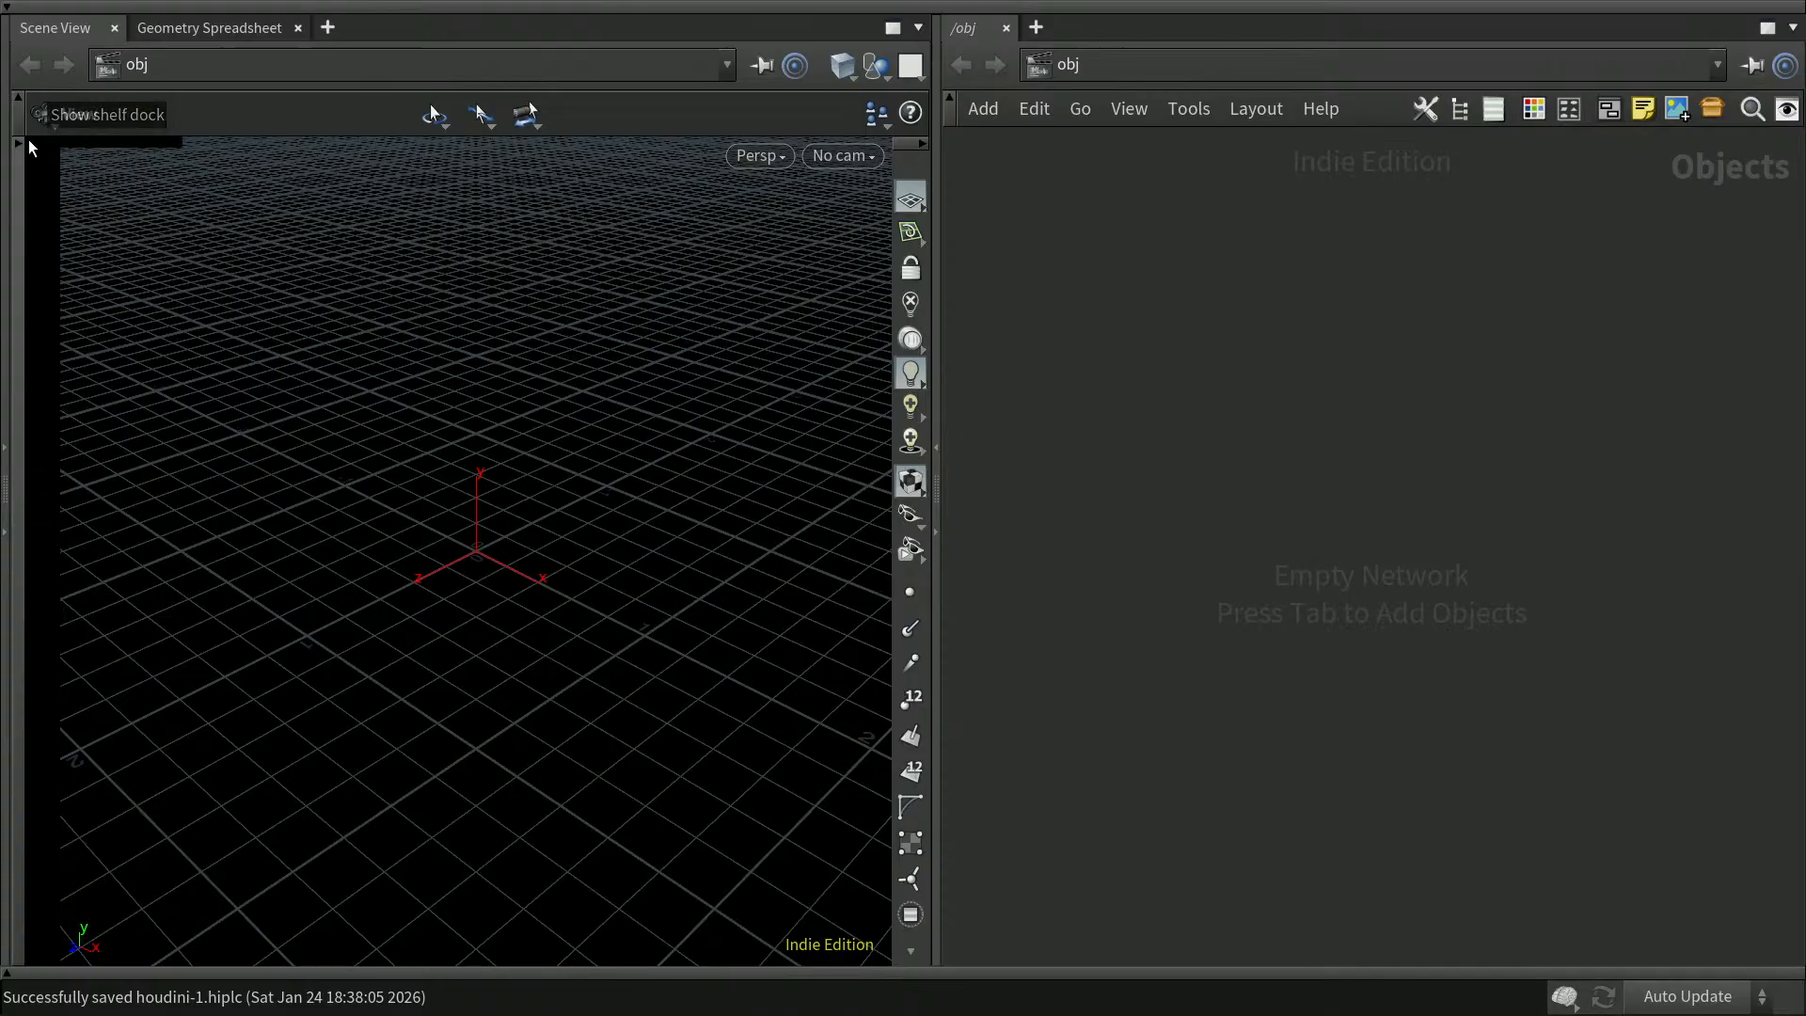
{"action": "left_click", "coordinate": [19, 100]}
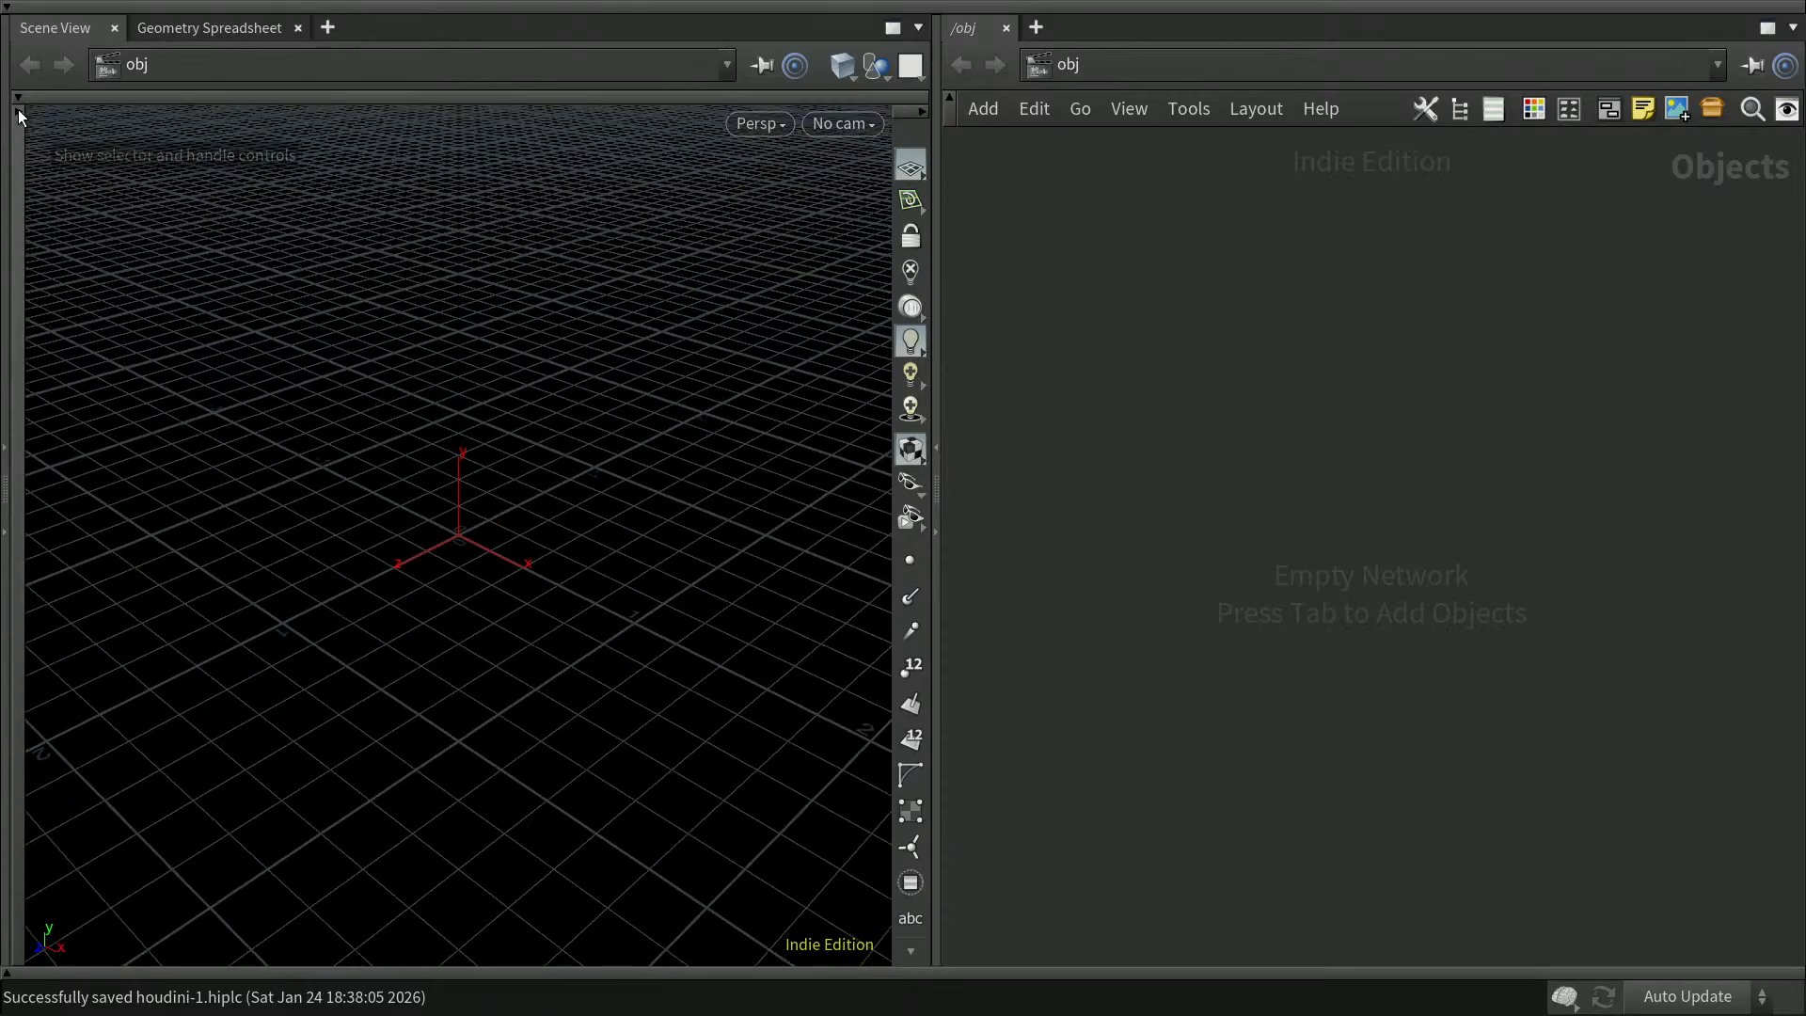
{"action": "left_click", "coordinate": [913, 111]}
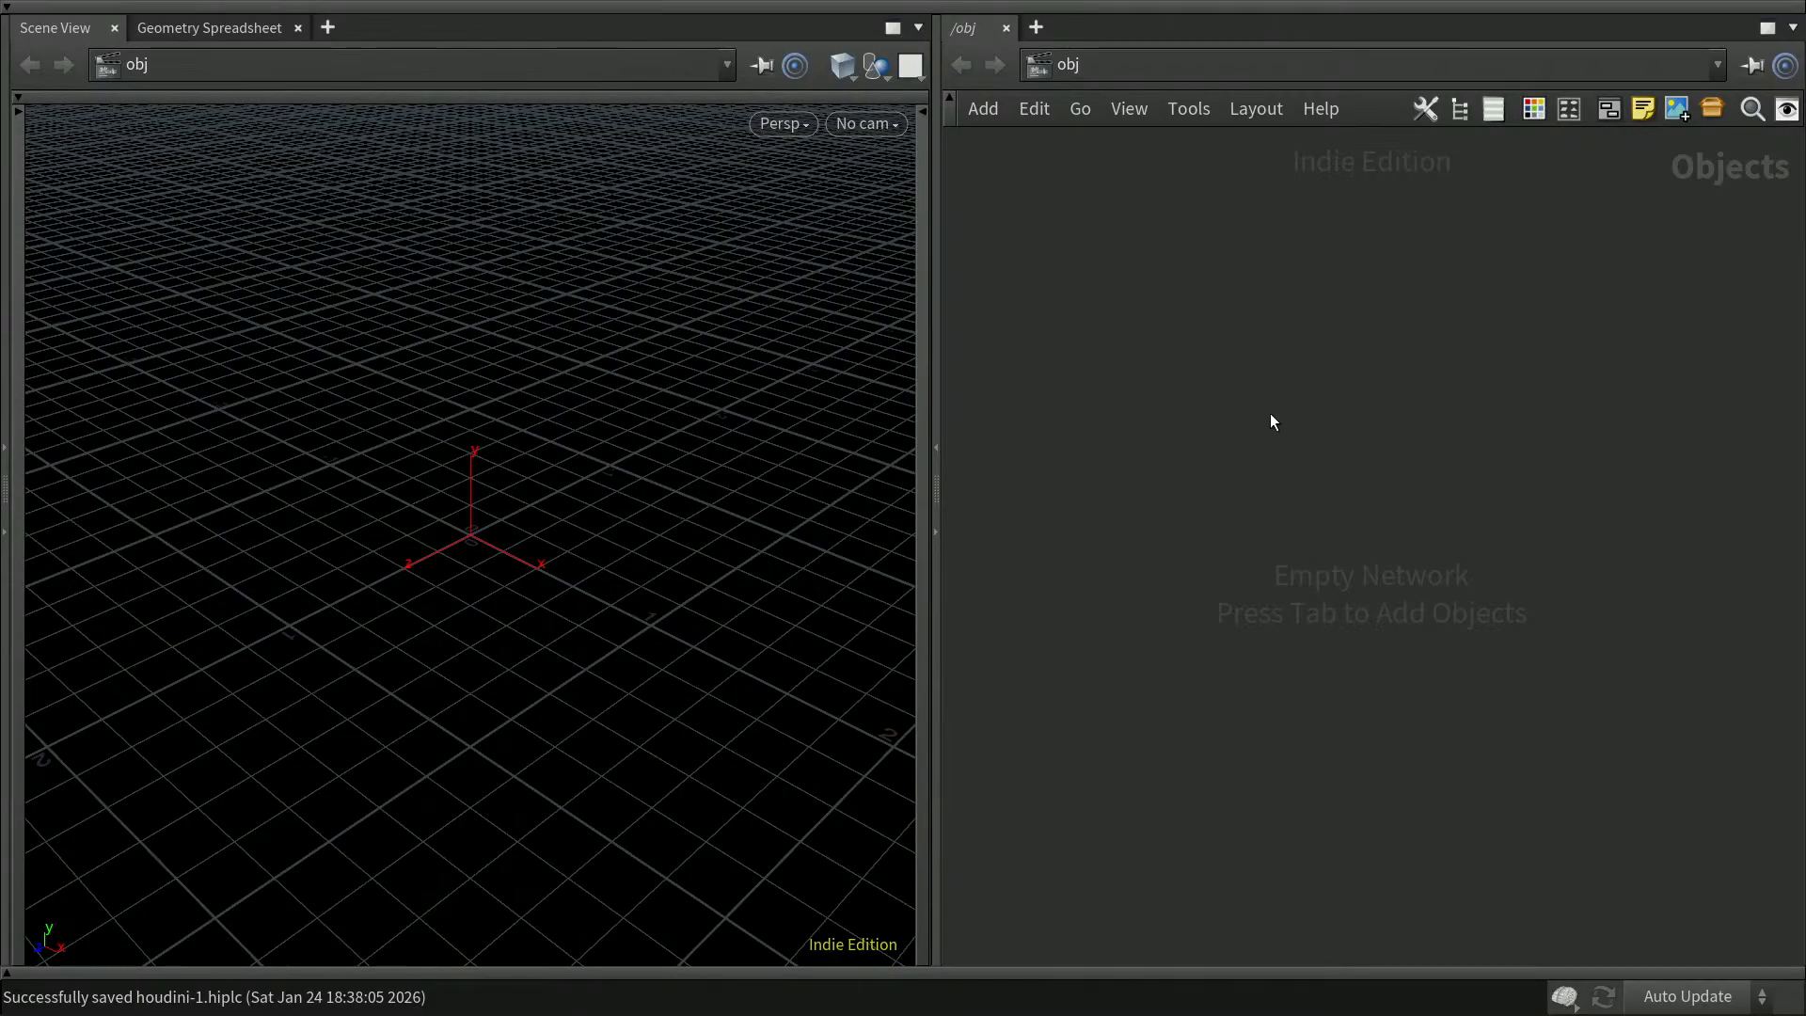
{"action": "left_click", "coordinate": [1071, 66]}
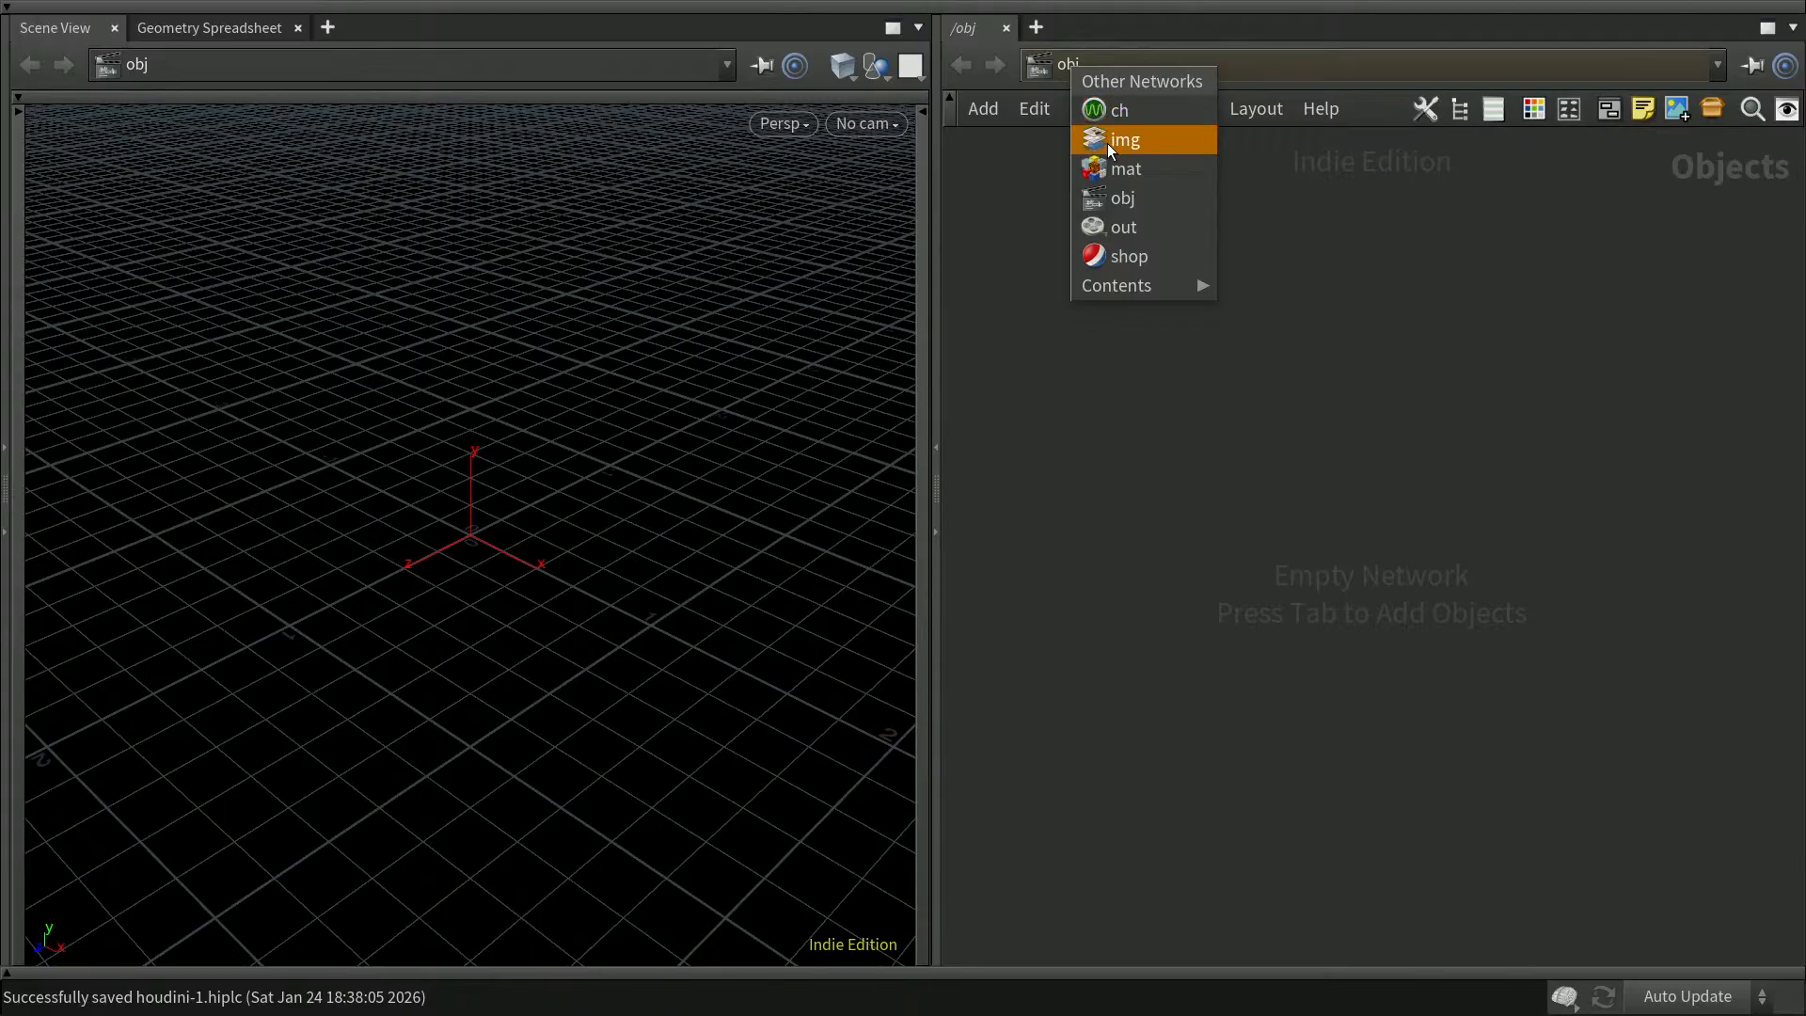
{"action": "left_click", "coordinate": [1270, 554]}
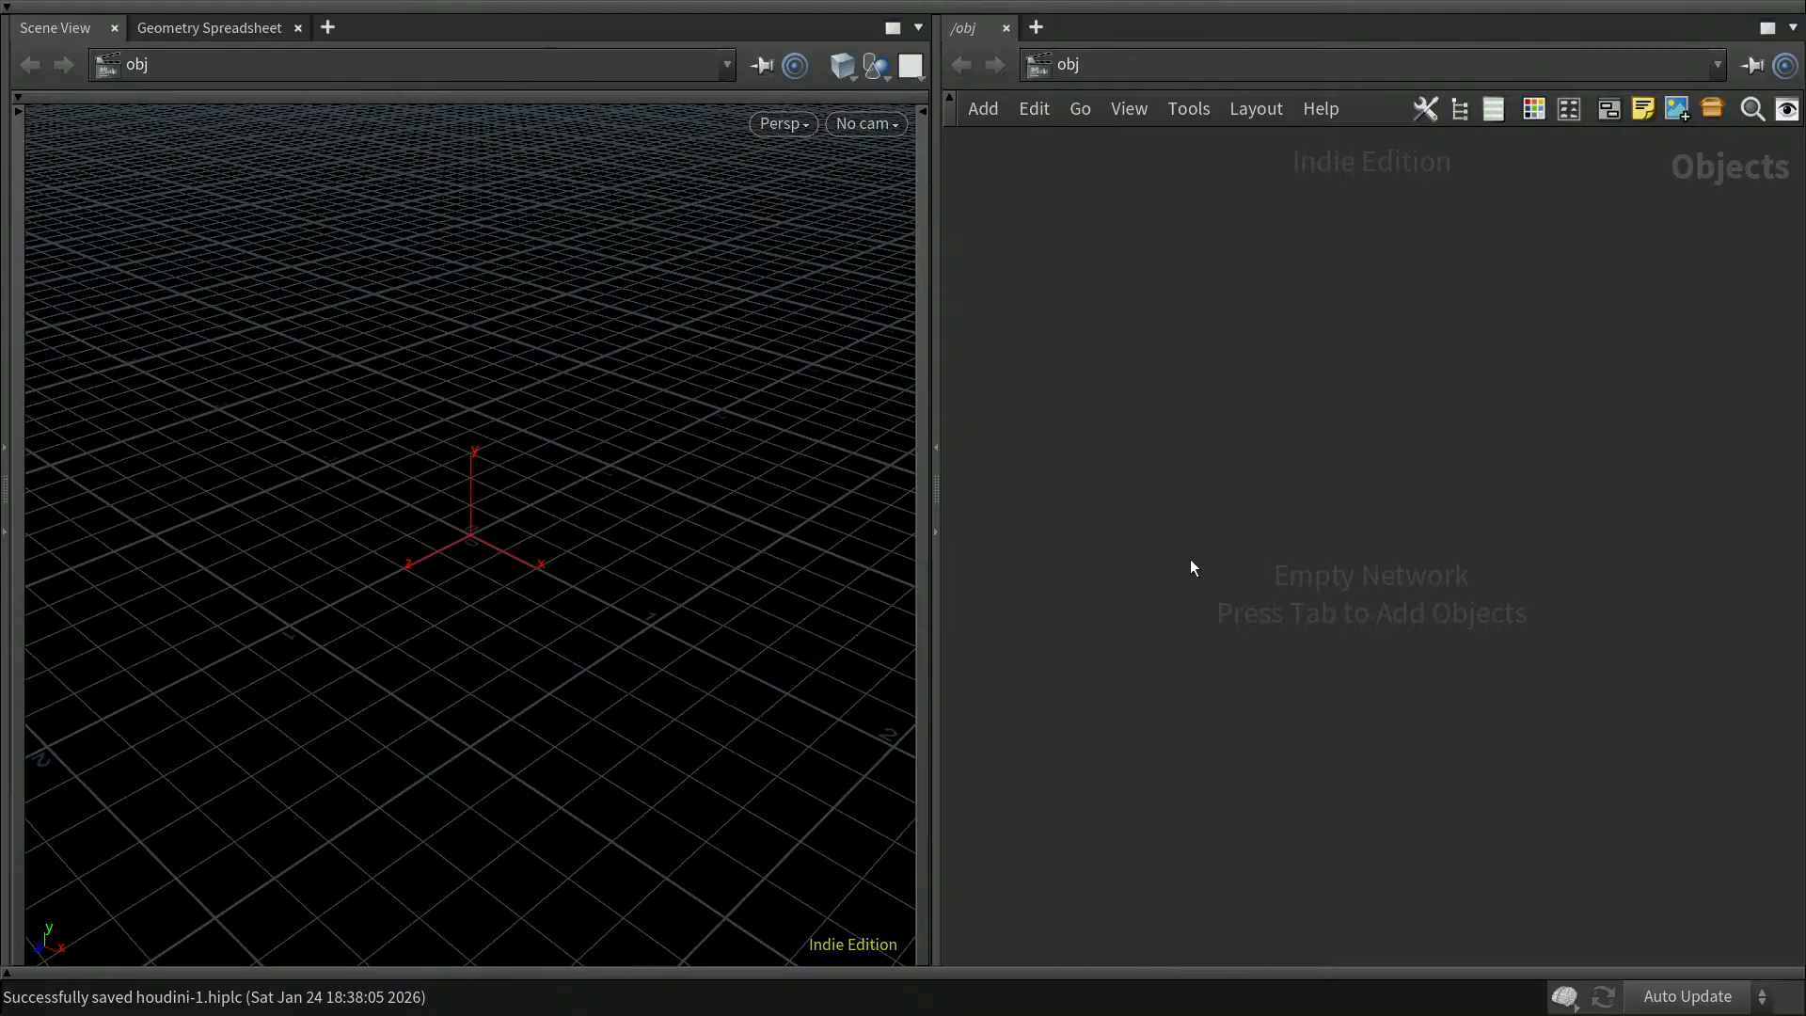
Add a Geometry object to the empty obj network and position its node near the middle
{"action": "key", "text": "Tab"}
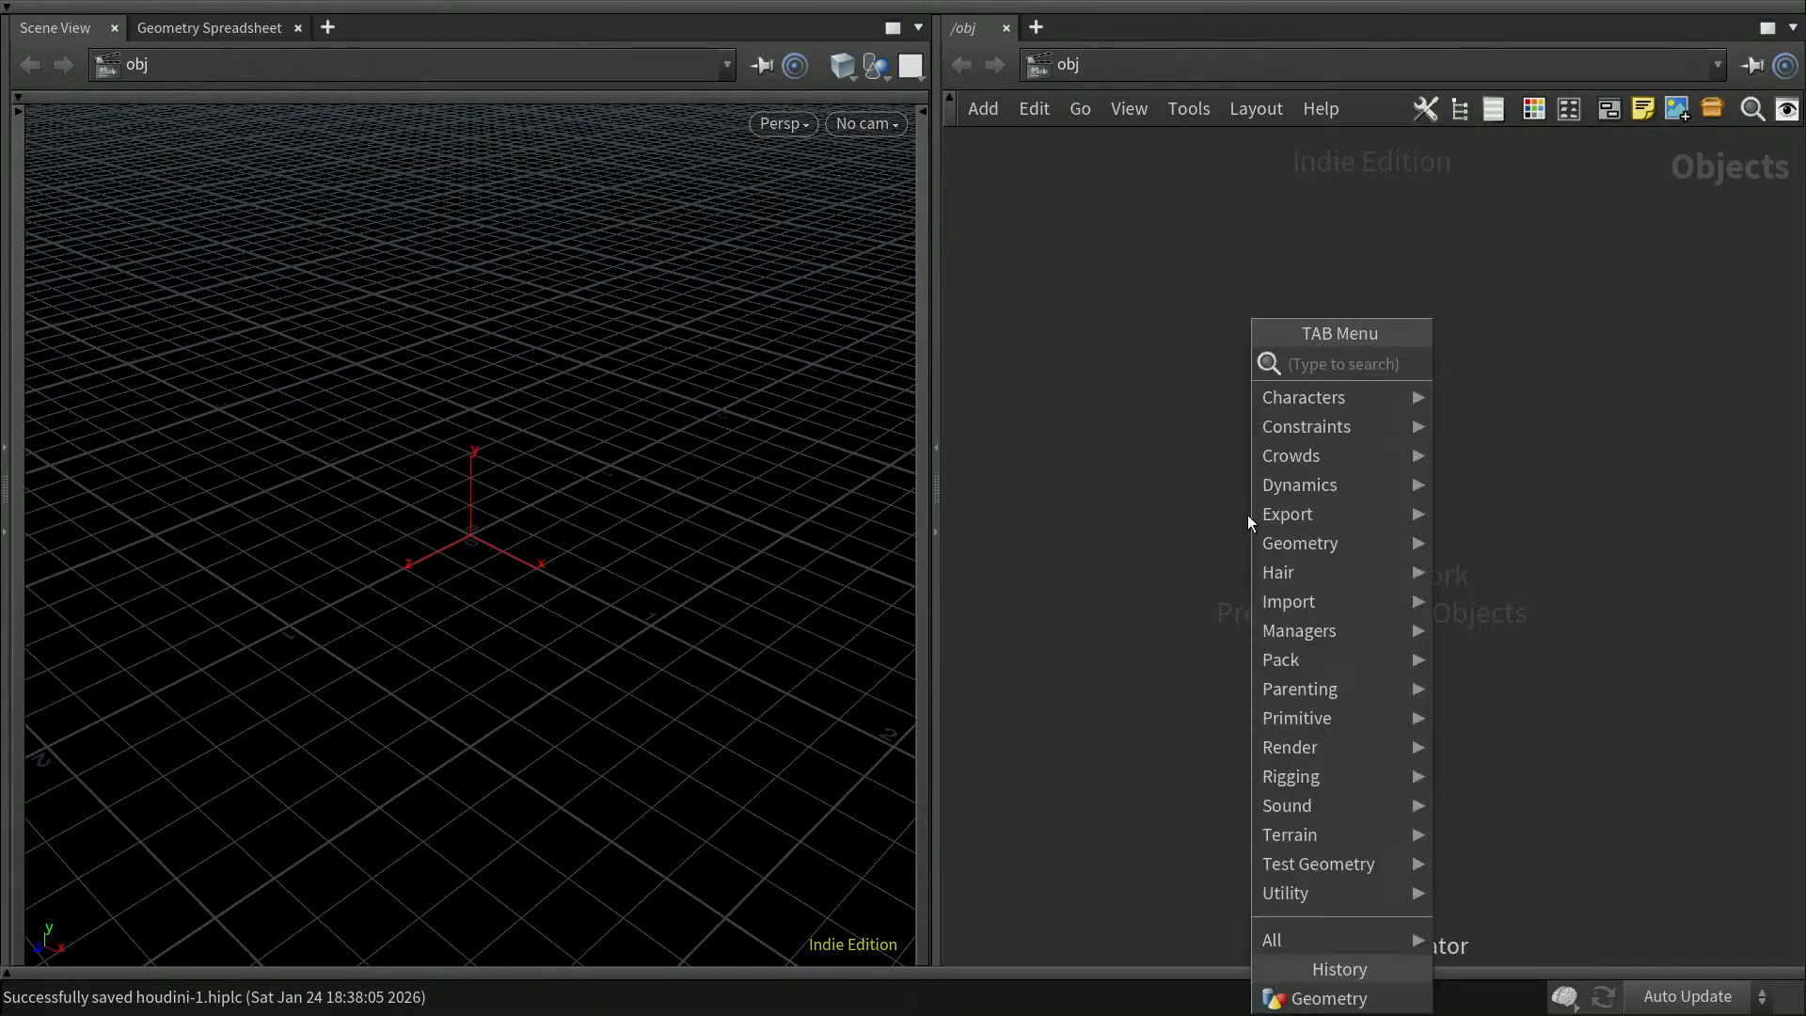
{"action": "type", "text": "geo"}
{"action": "key", "text": "Return"}
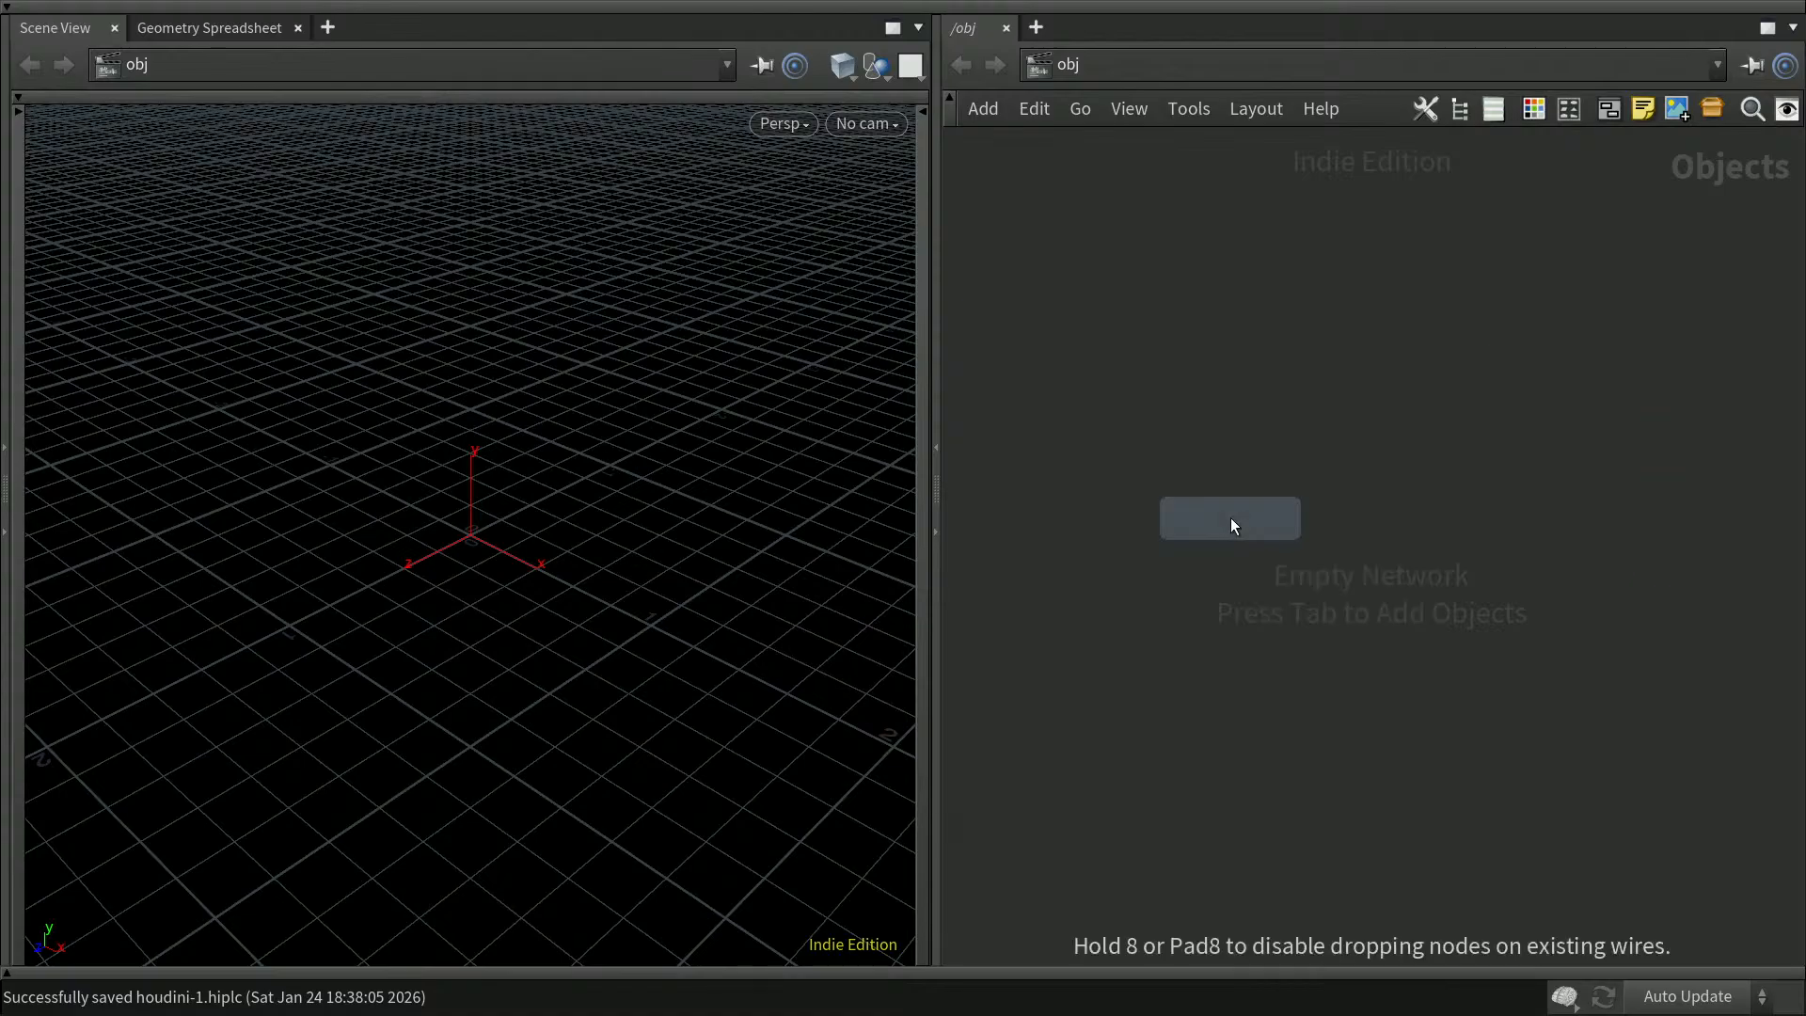
{"action": "left_click", "coordinate": [1230, 517]}
{"action": "mouse_move", "coordinate": [1261, 518]}
{"action": "left_click_drag", "start_coordinate": [1262, 518], "coordinate": [1364, 492]}
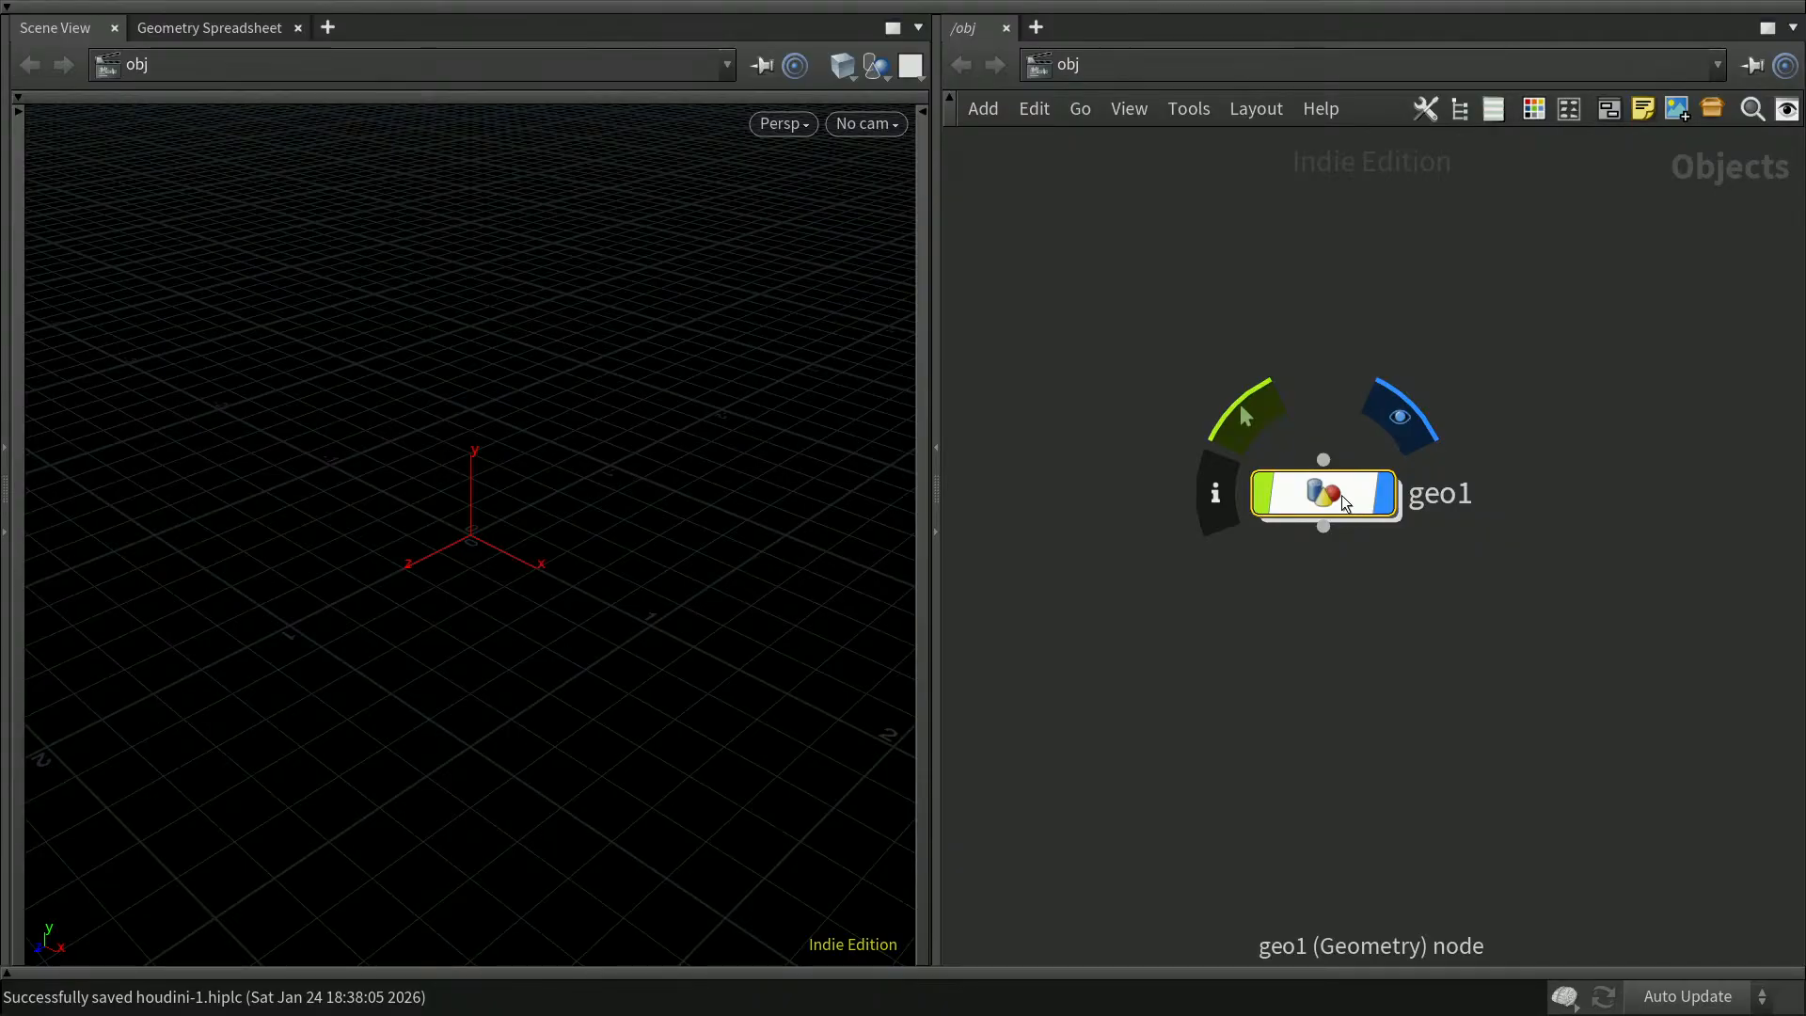
Go inside the Geometry object, add a Cube node, and position it near the middle of the network
{"action": "key", "text": "i"}
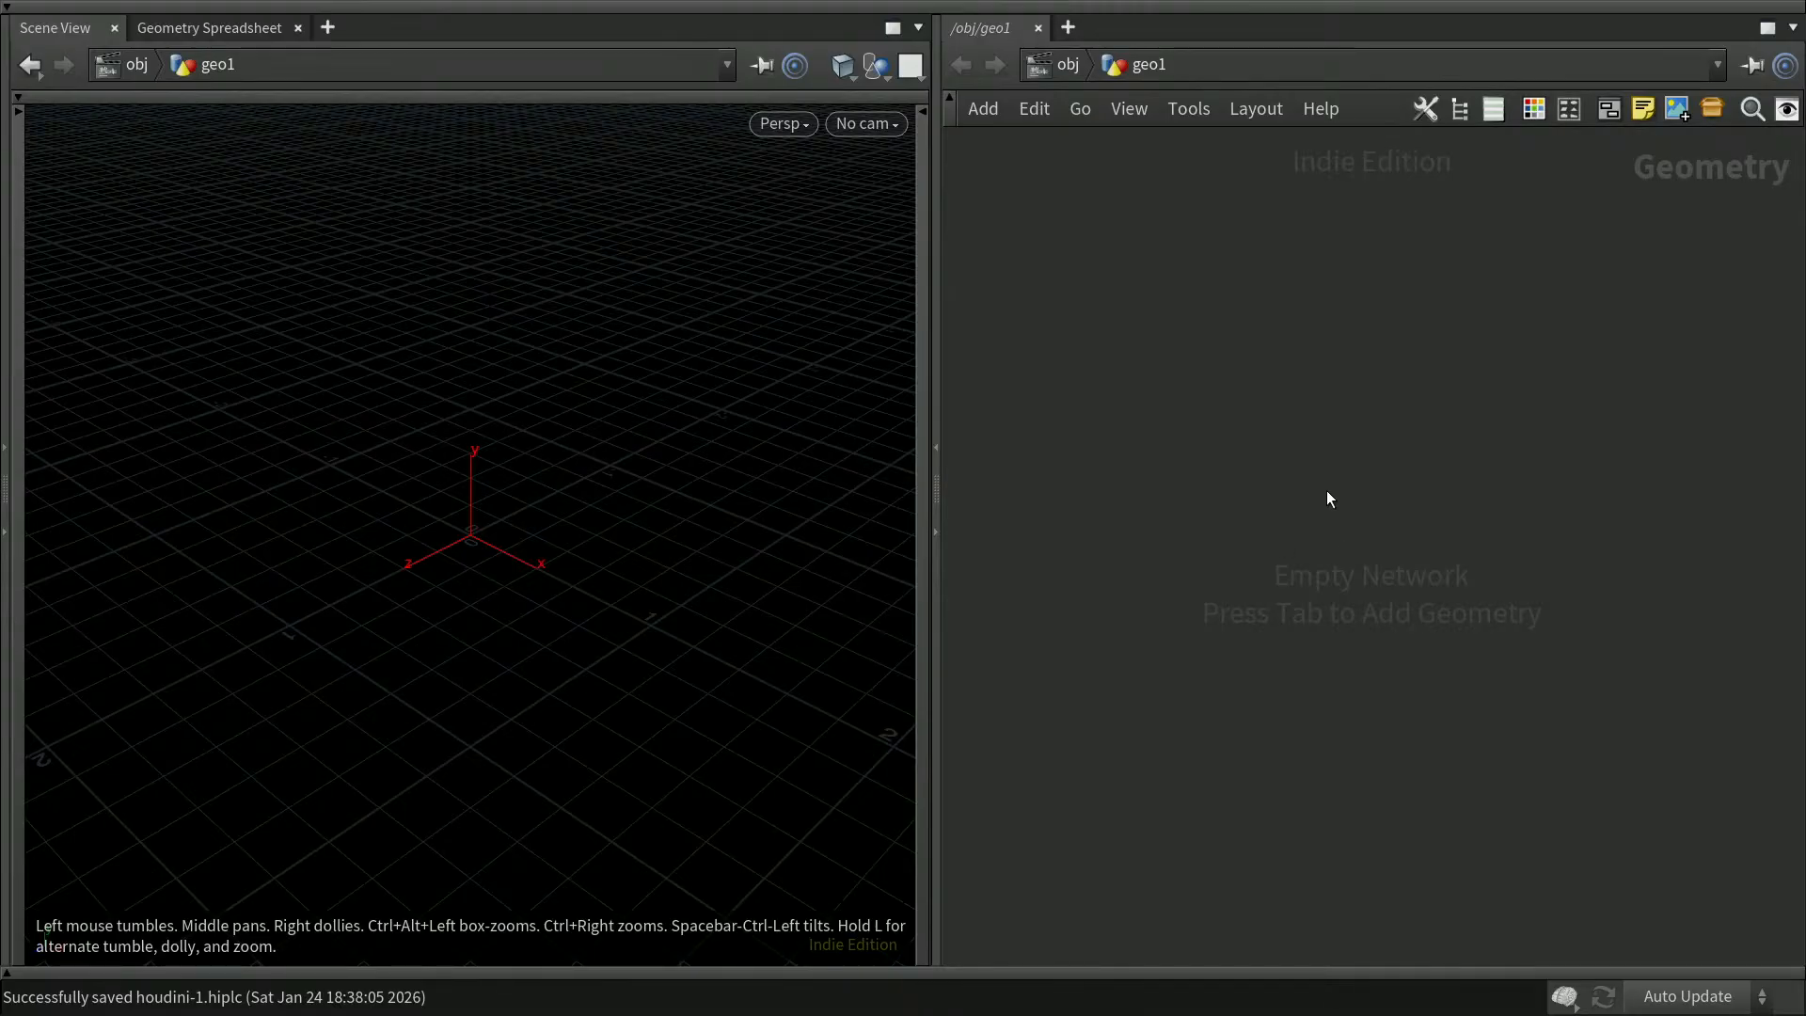
{"action": "key", "text": "Tab"}
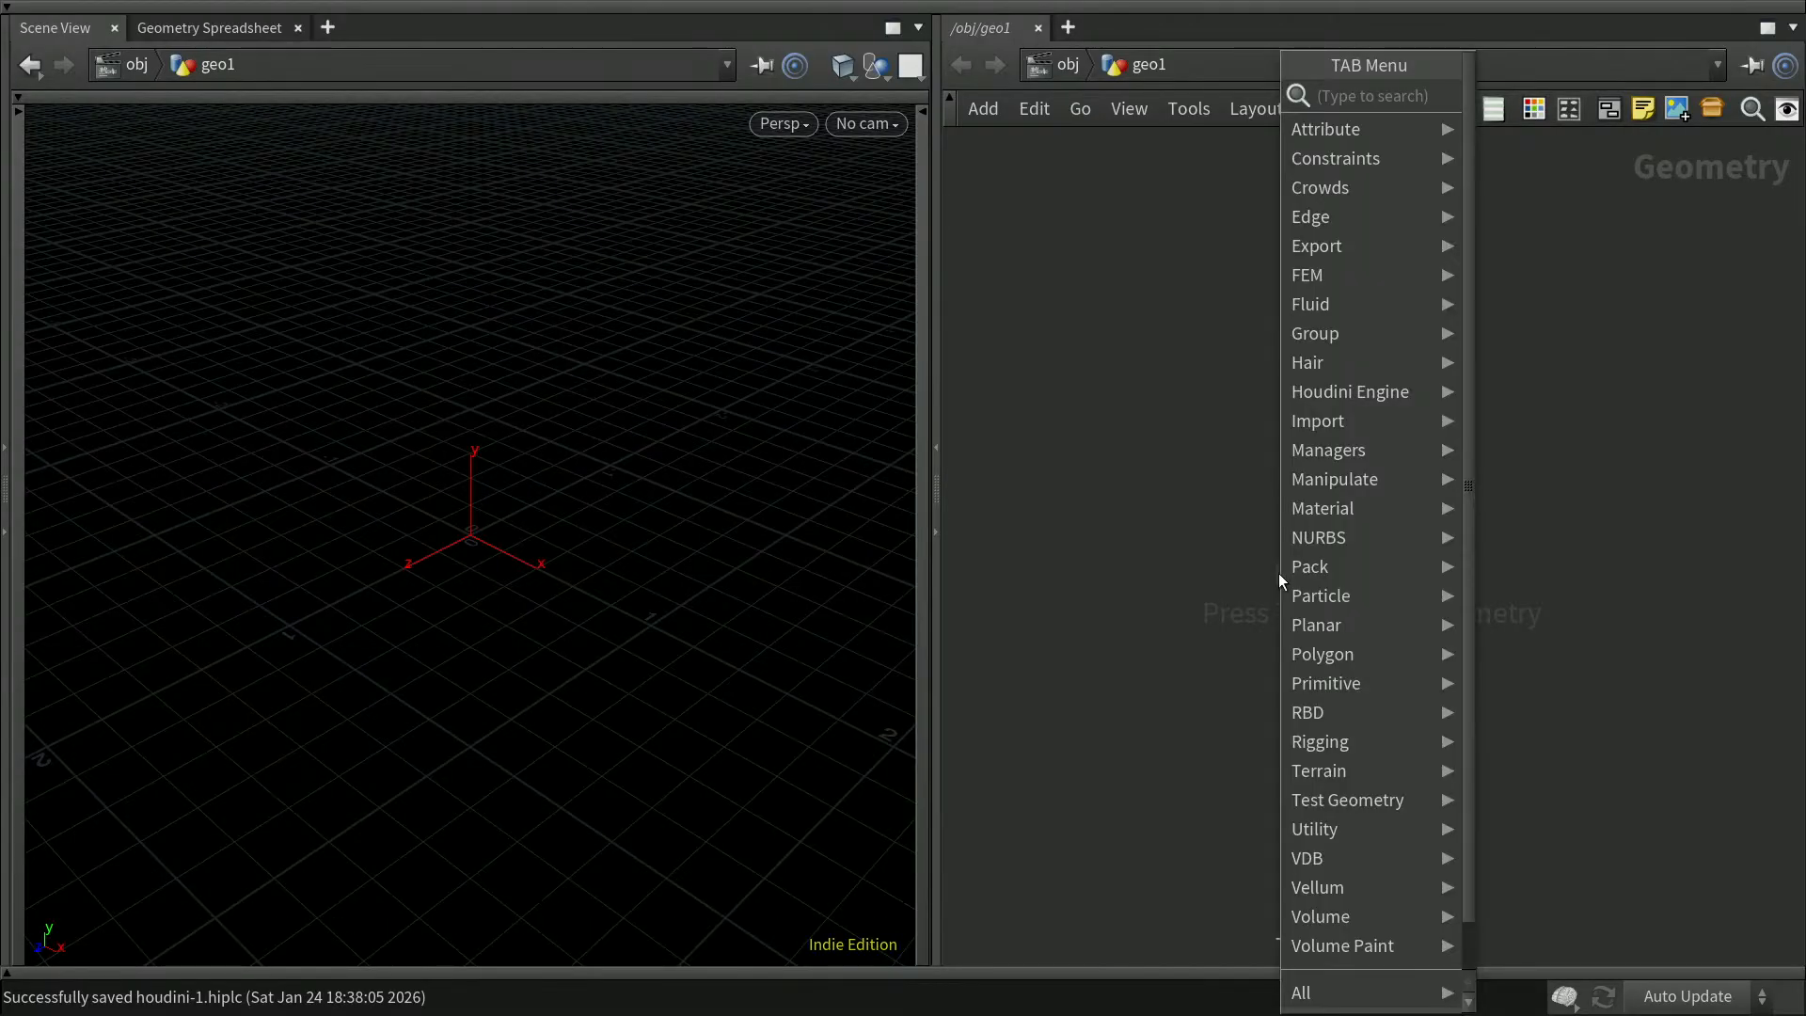
{"action": "type", "text": "cube"}
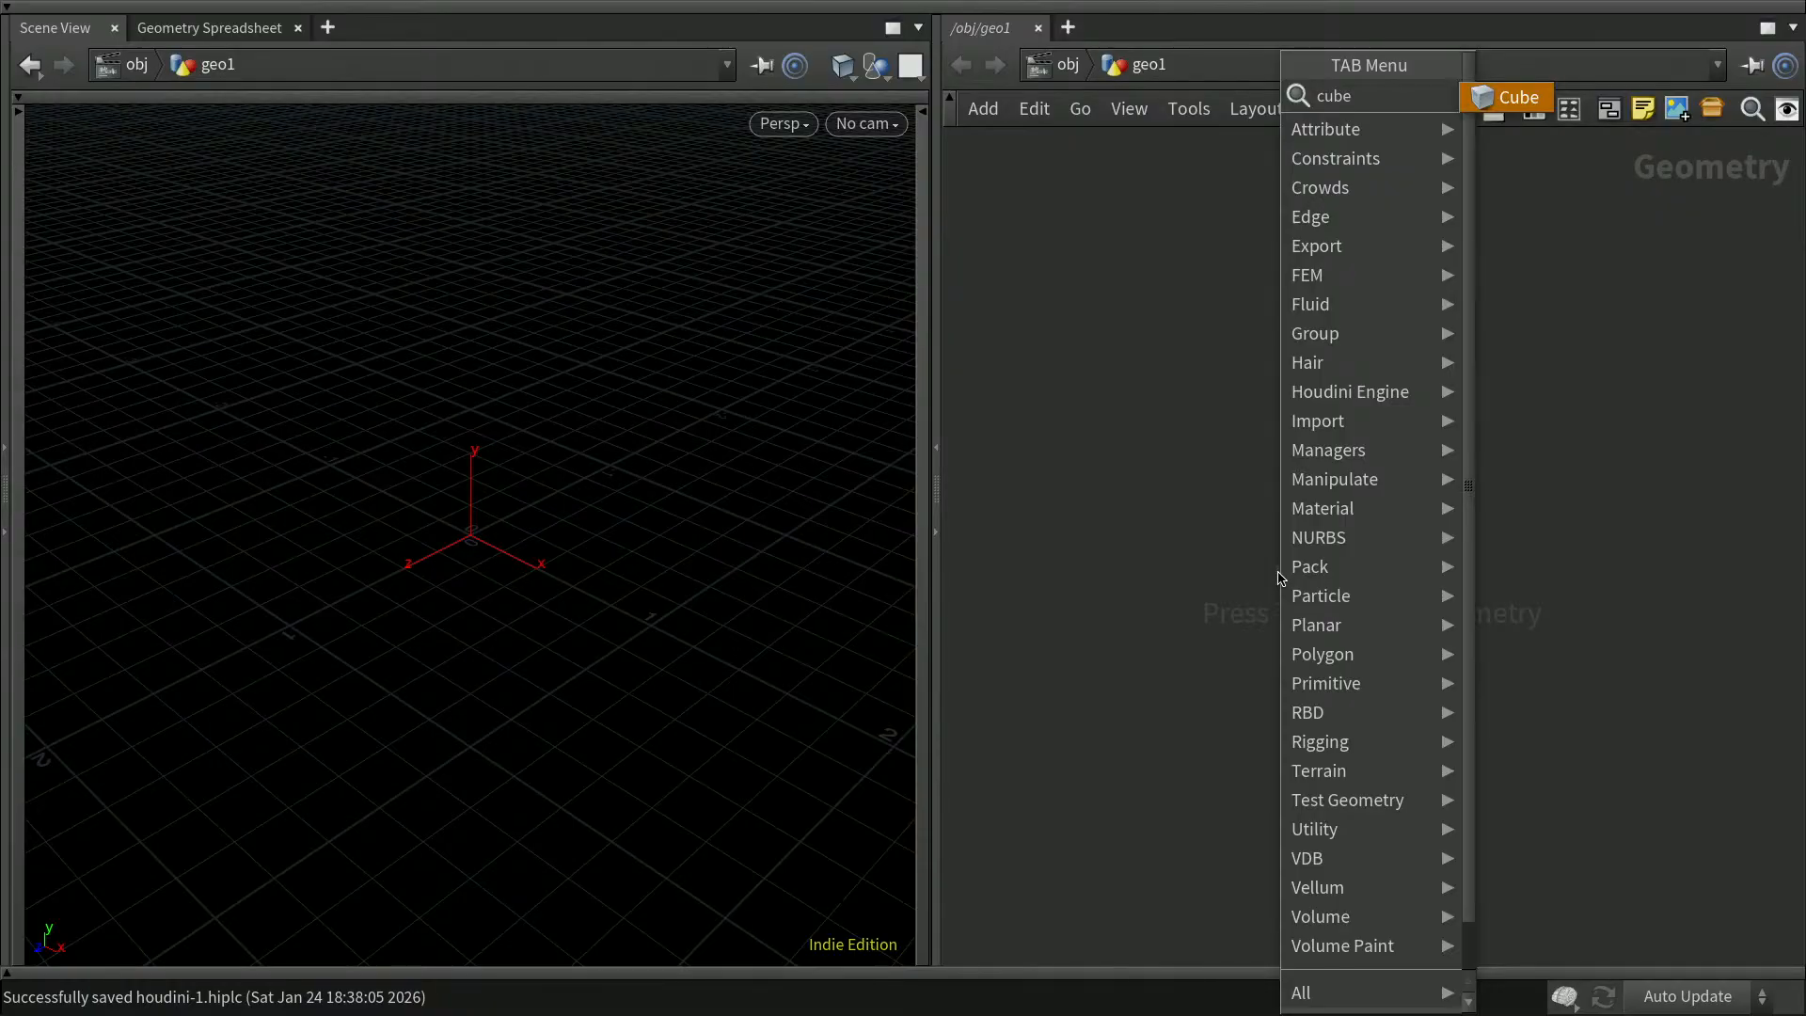
{"action": "key", "text": "Return"}
{"action": "left_click", "coordinate": [1279, 580]}
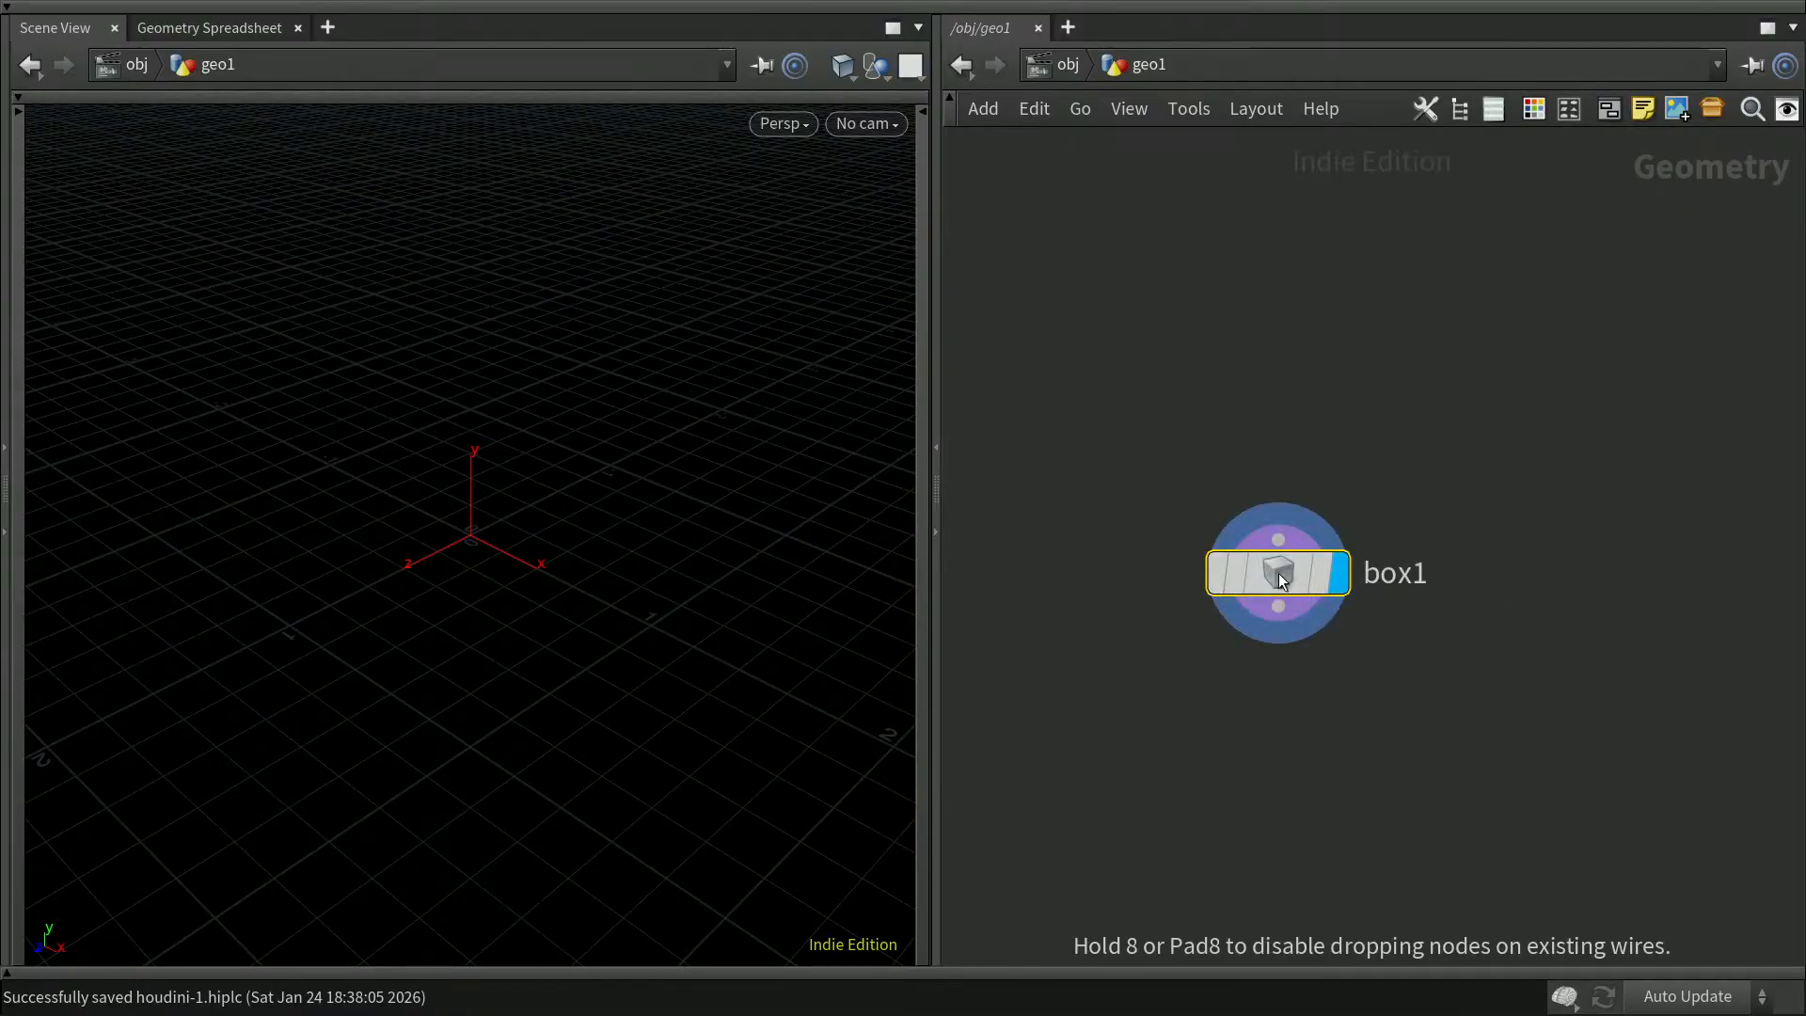
{"action": "left_click_drag", "start_coordinate": [1297, 562], "coordinate": [1412, 566]}
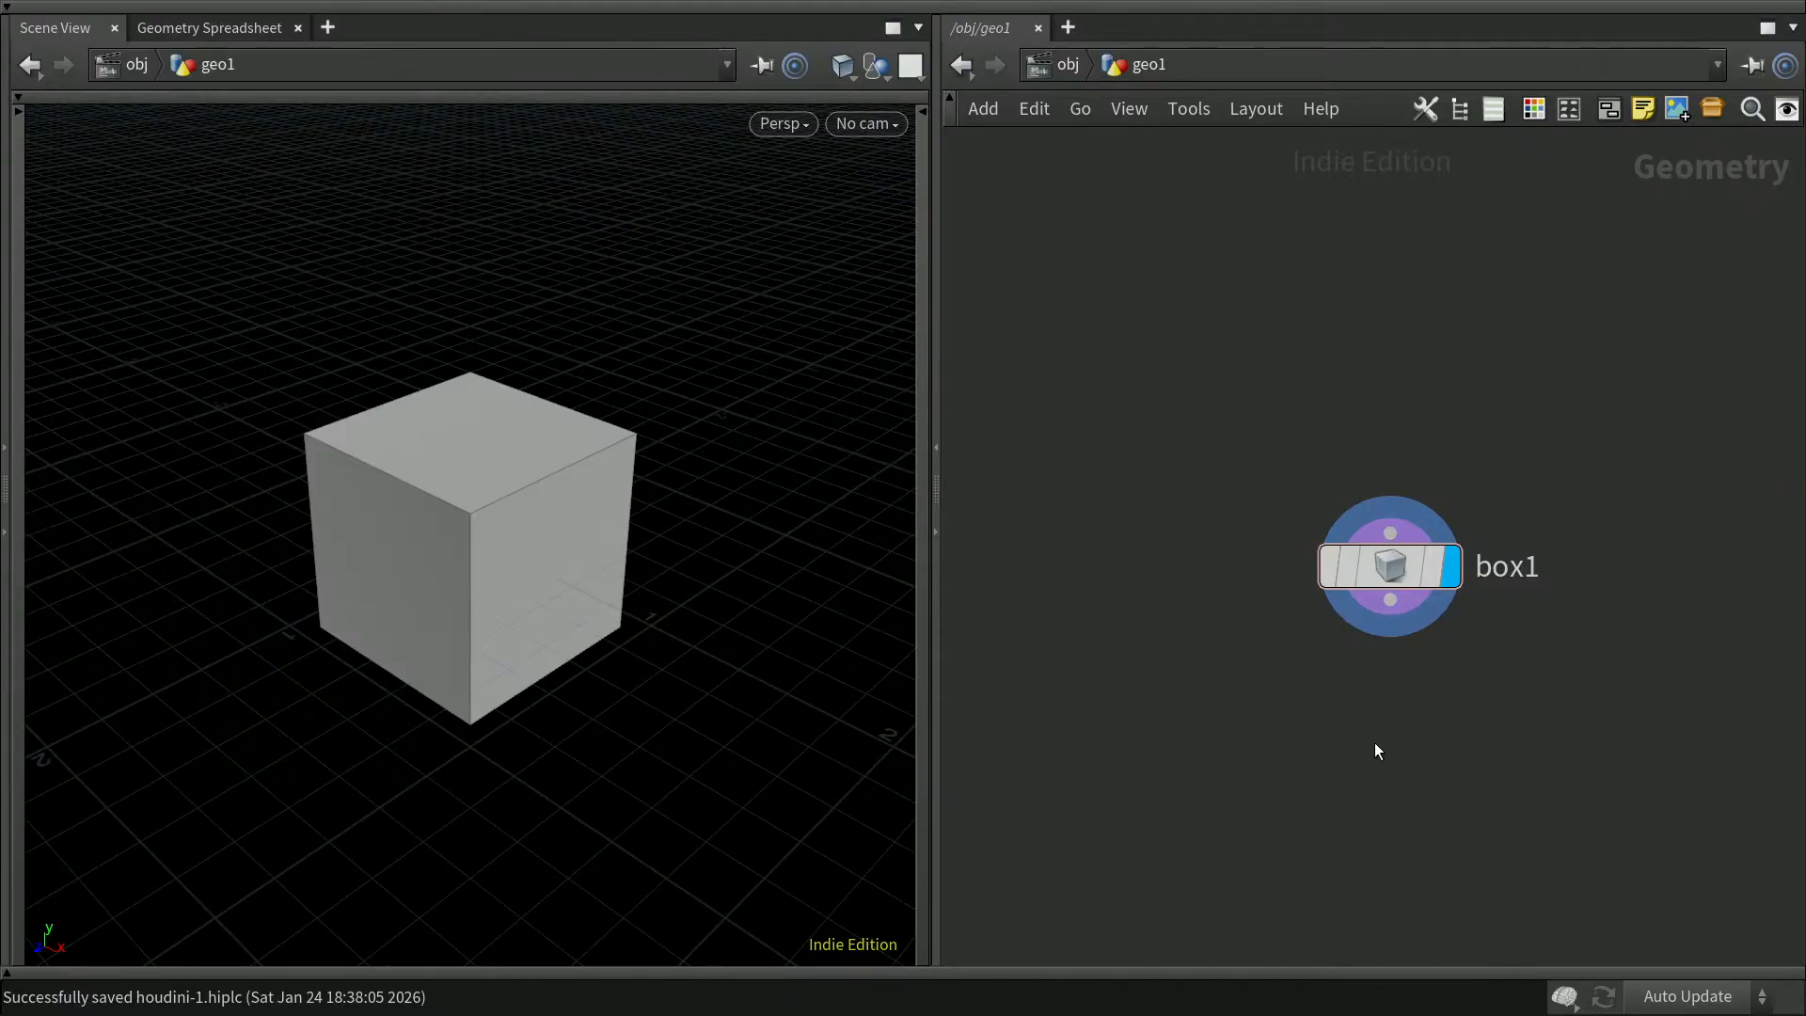
{"action": "left_click_drag", "start_coordinate": [1414, 562], "coordinate": [1395, 499]}
{"action": "mouse_move", "coordinate": [1396, 500]}
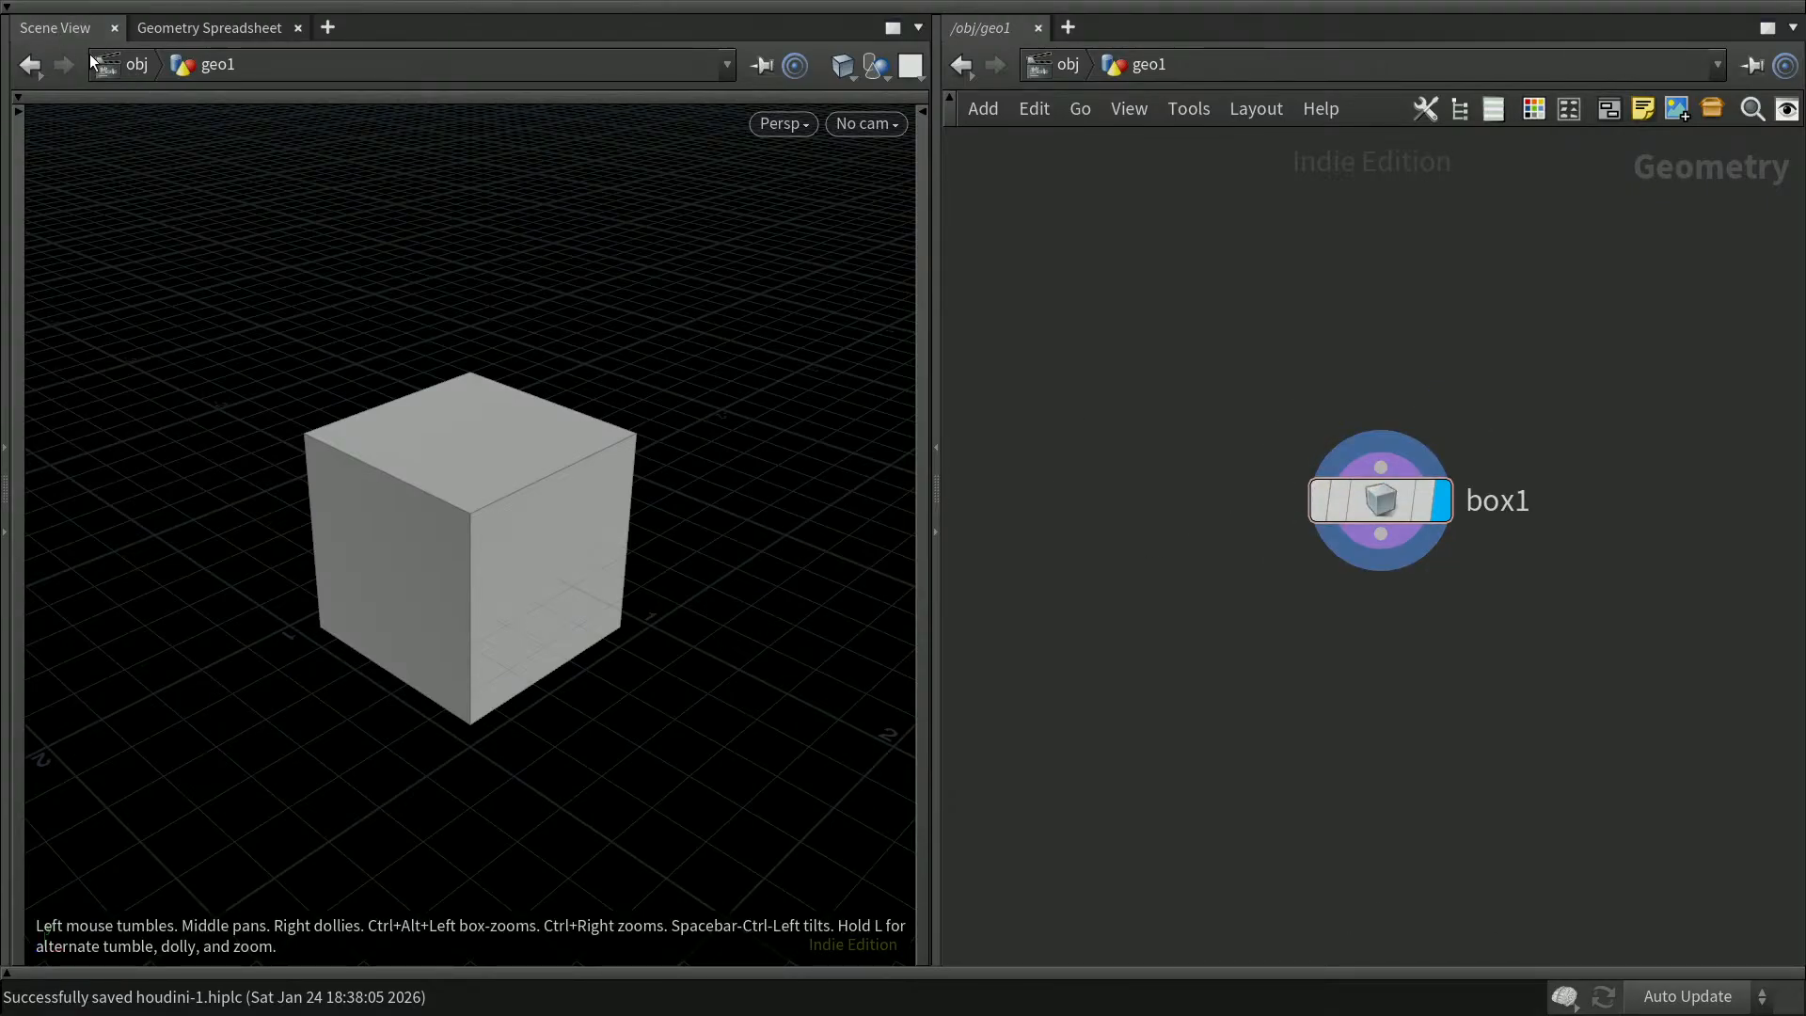
Check the box's point positions in the Geometry Spreadsheet, and turn on point display in the viewport
{"action": "left_click", "coordinate": [235, 26]}
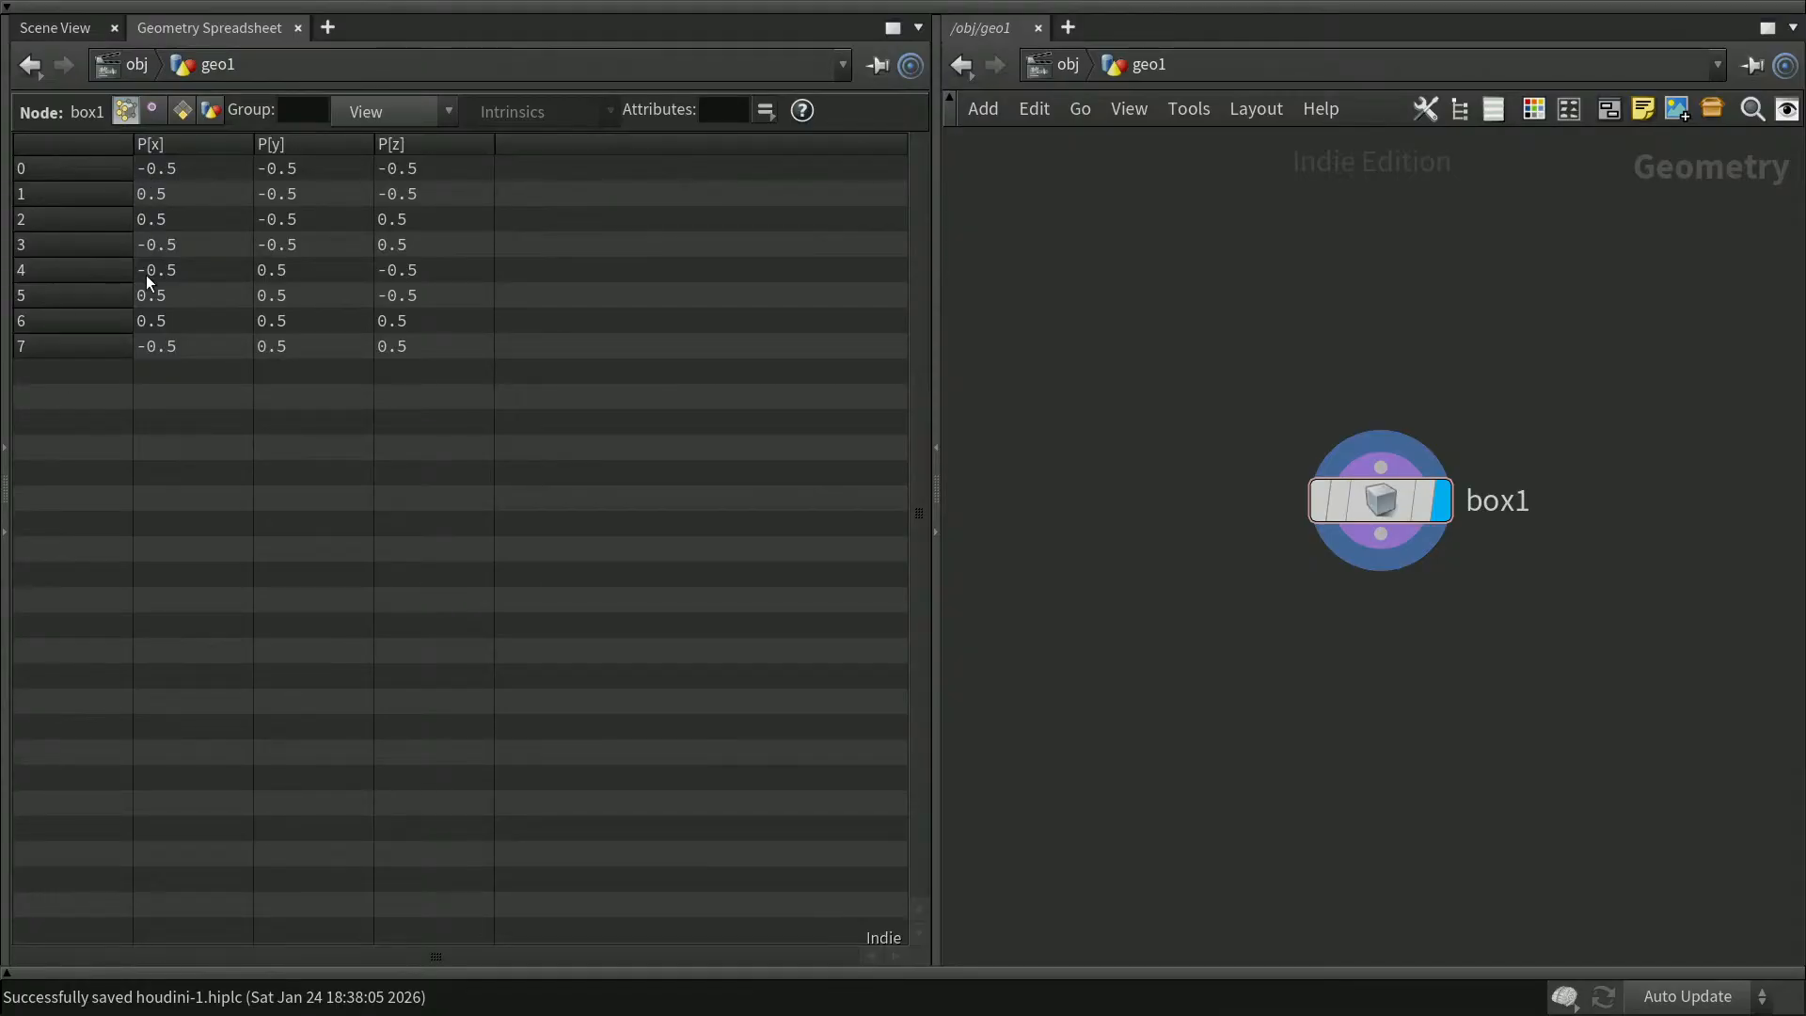
{"action": "left_click", "coordinate": [81, 28]}
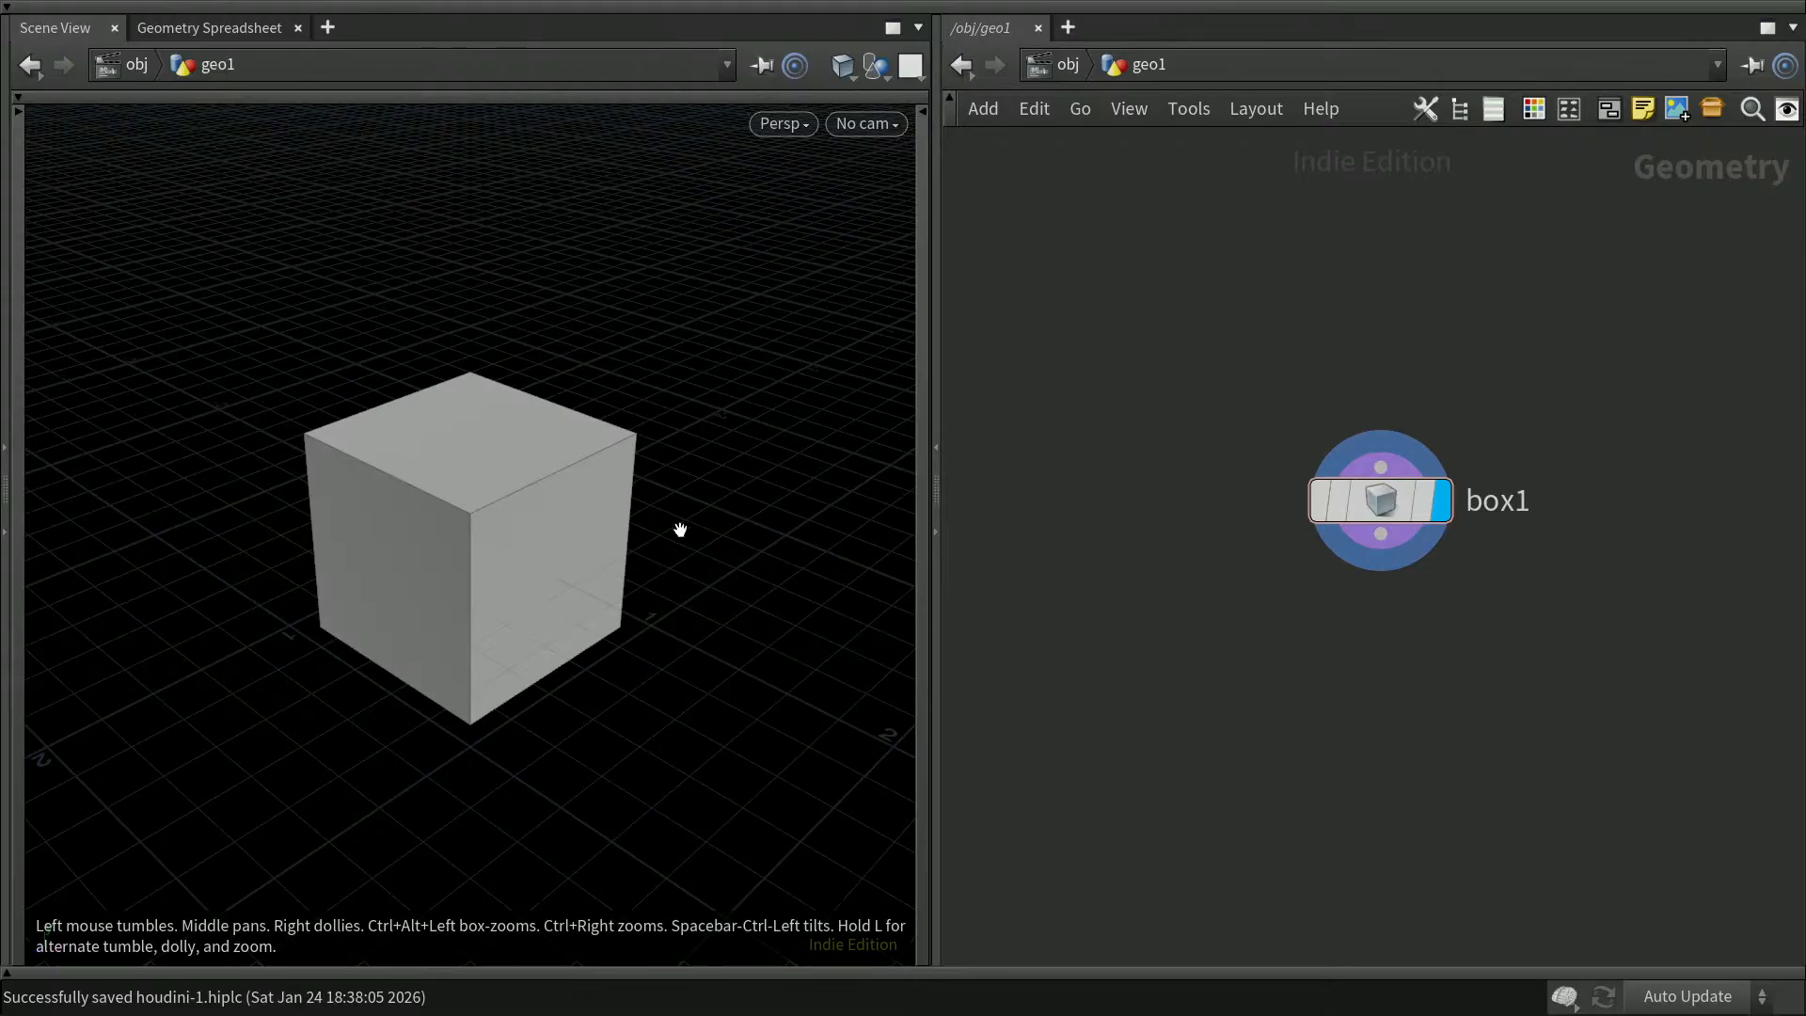
{"action": "left_click", "coordinate": [921, 253]}
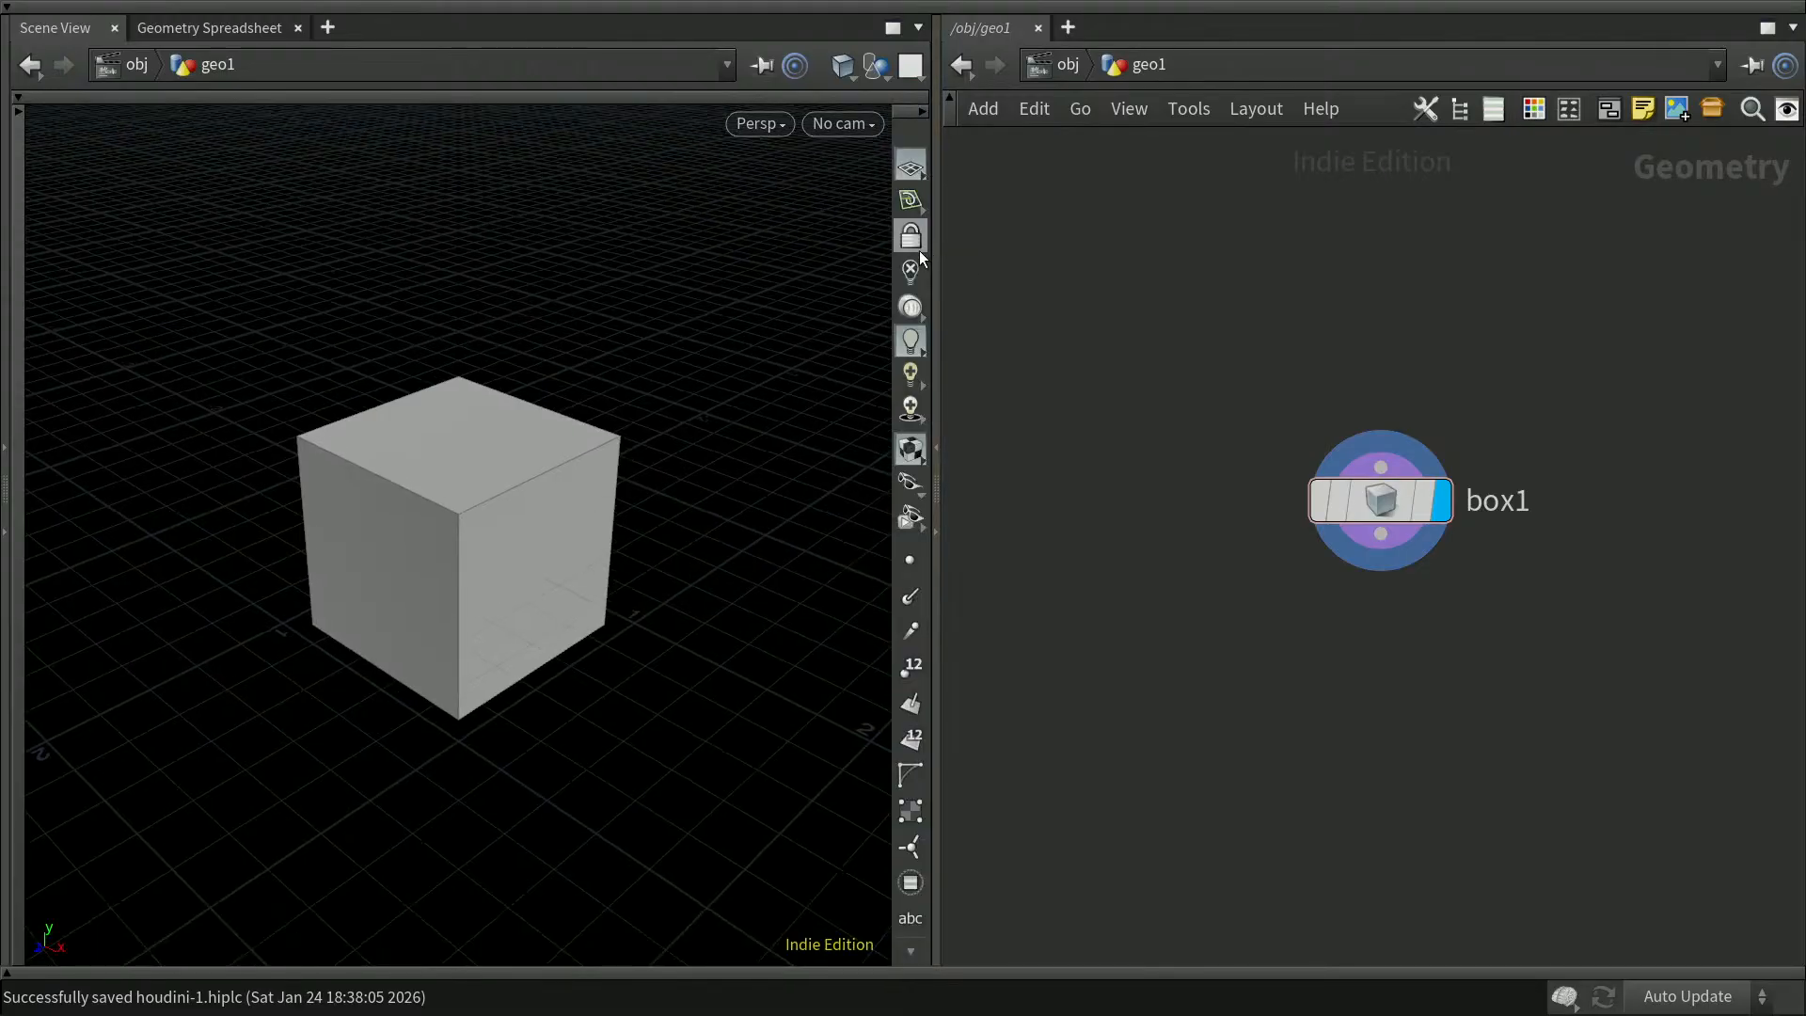
{"action": "left_click", "coordinate": [908, 560]}
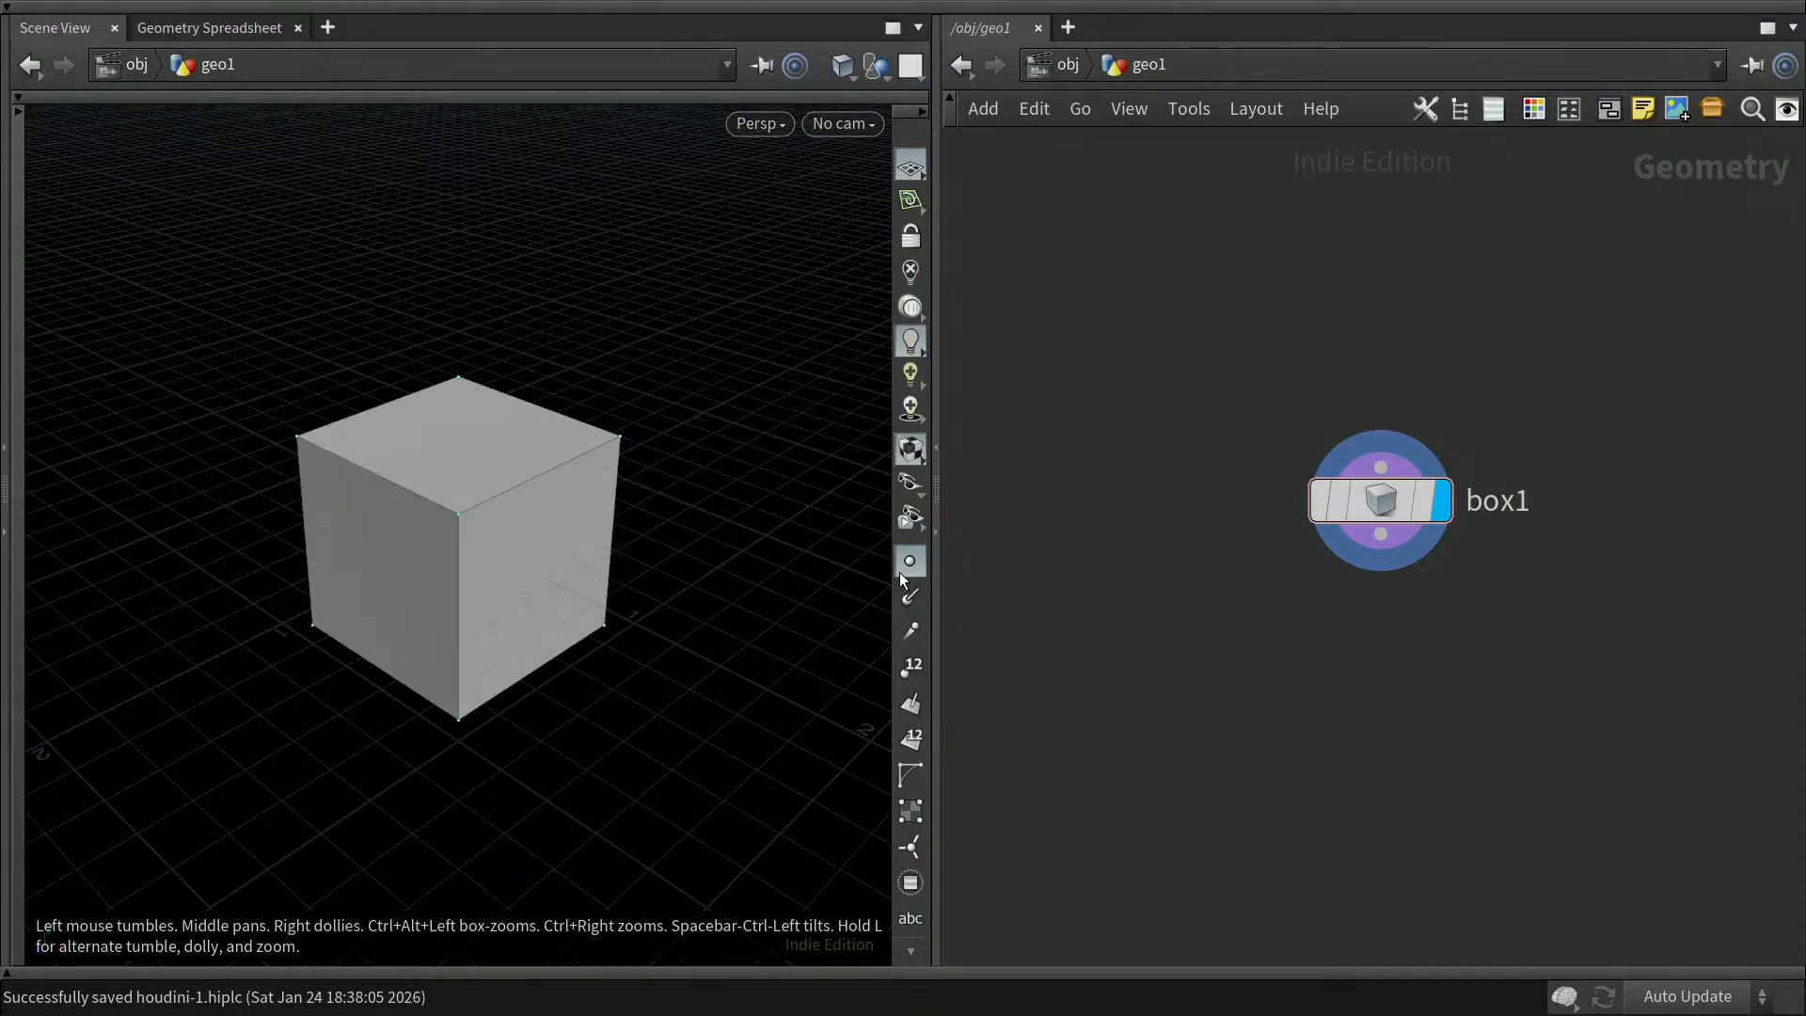
Compare the box's point and vertex data in the Geometry Spreadsheet with its corners in the viewport
{"action": "left_click", "coordinate": [216, 28]}
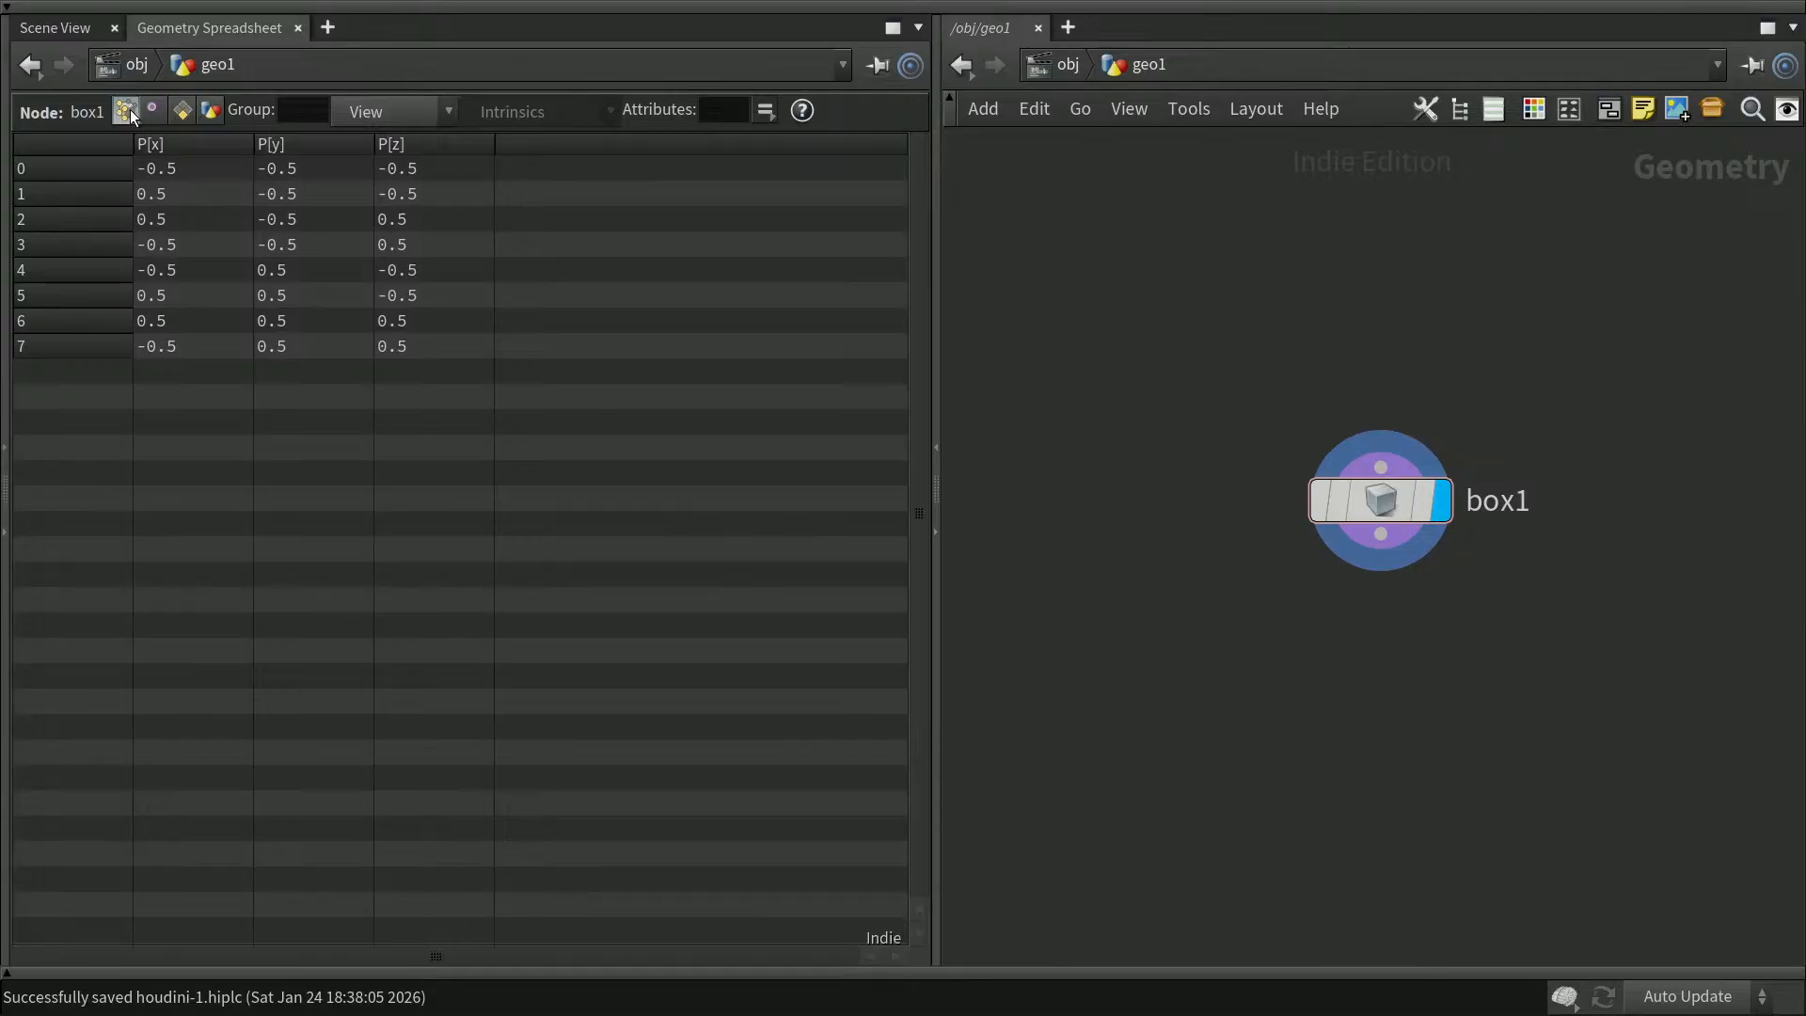
{"action": "left_click", "coordinate": [154, 110]}
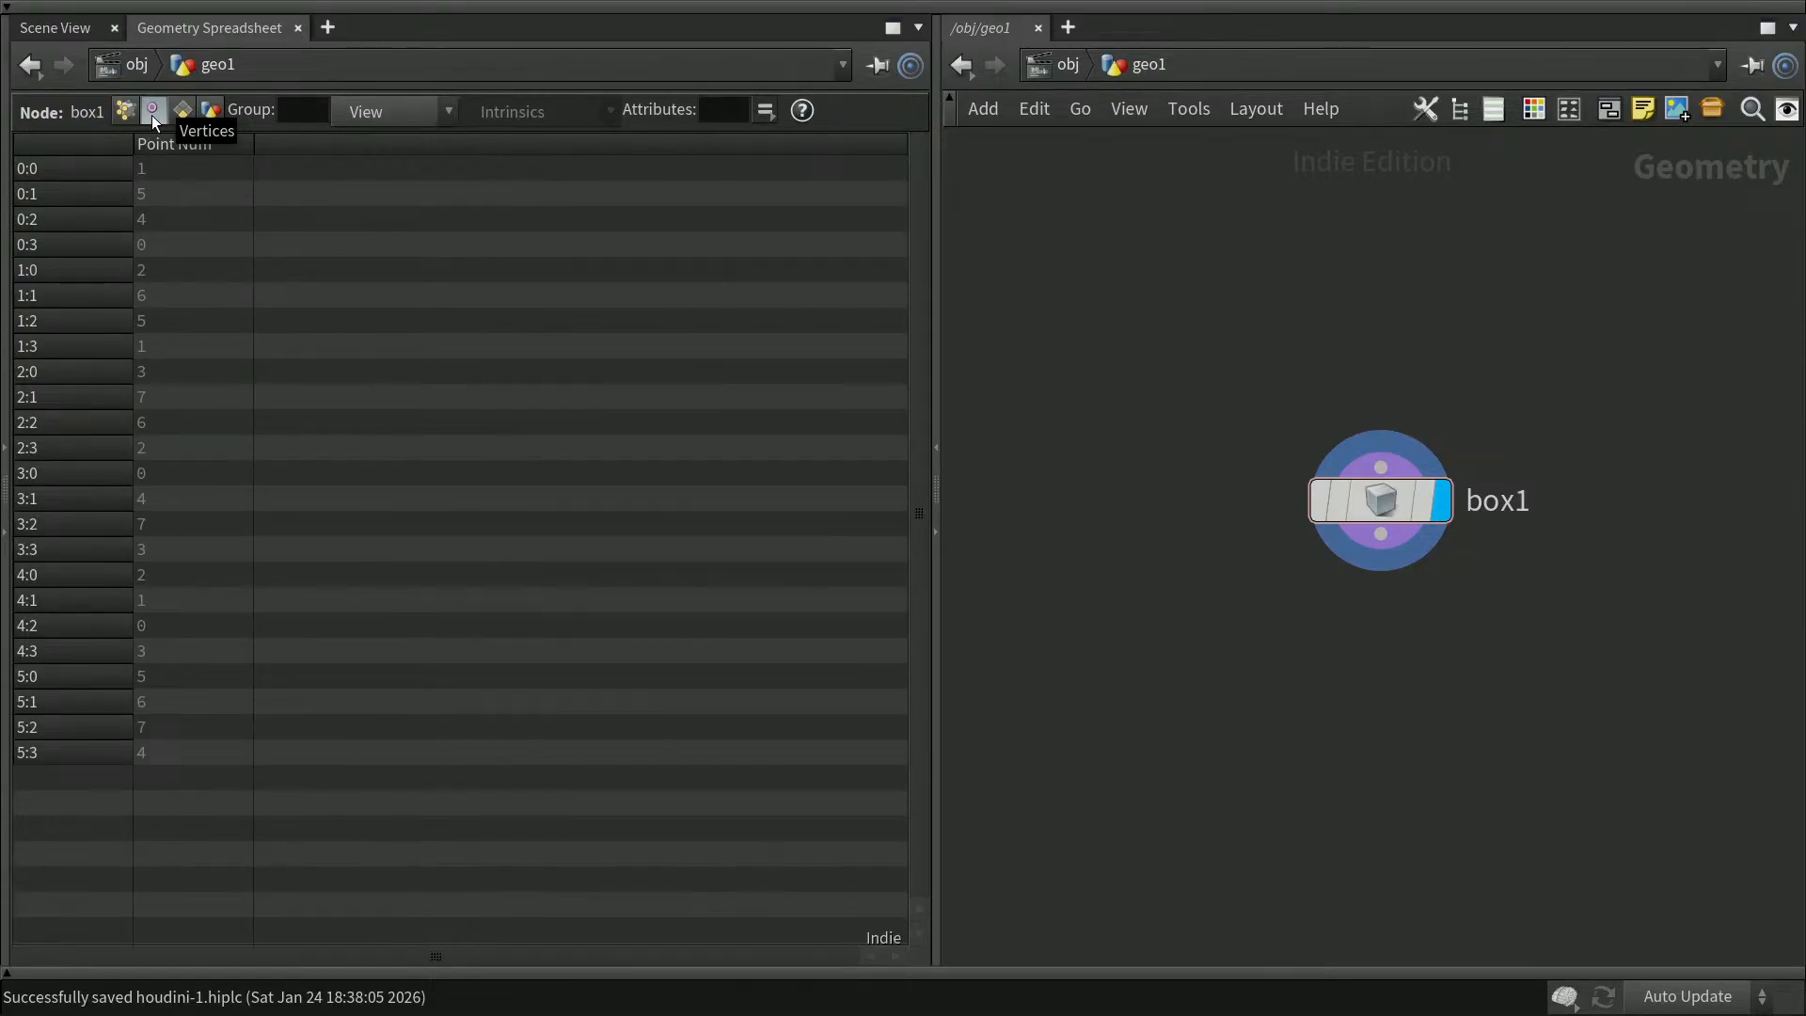
{"action": "left_click", "coordinate": [84, 26]}
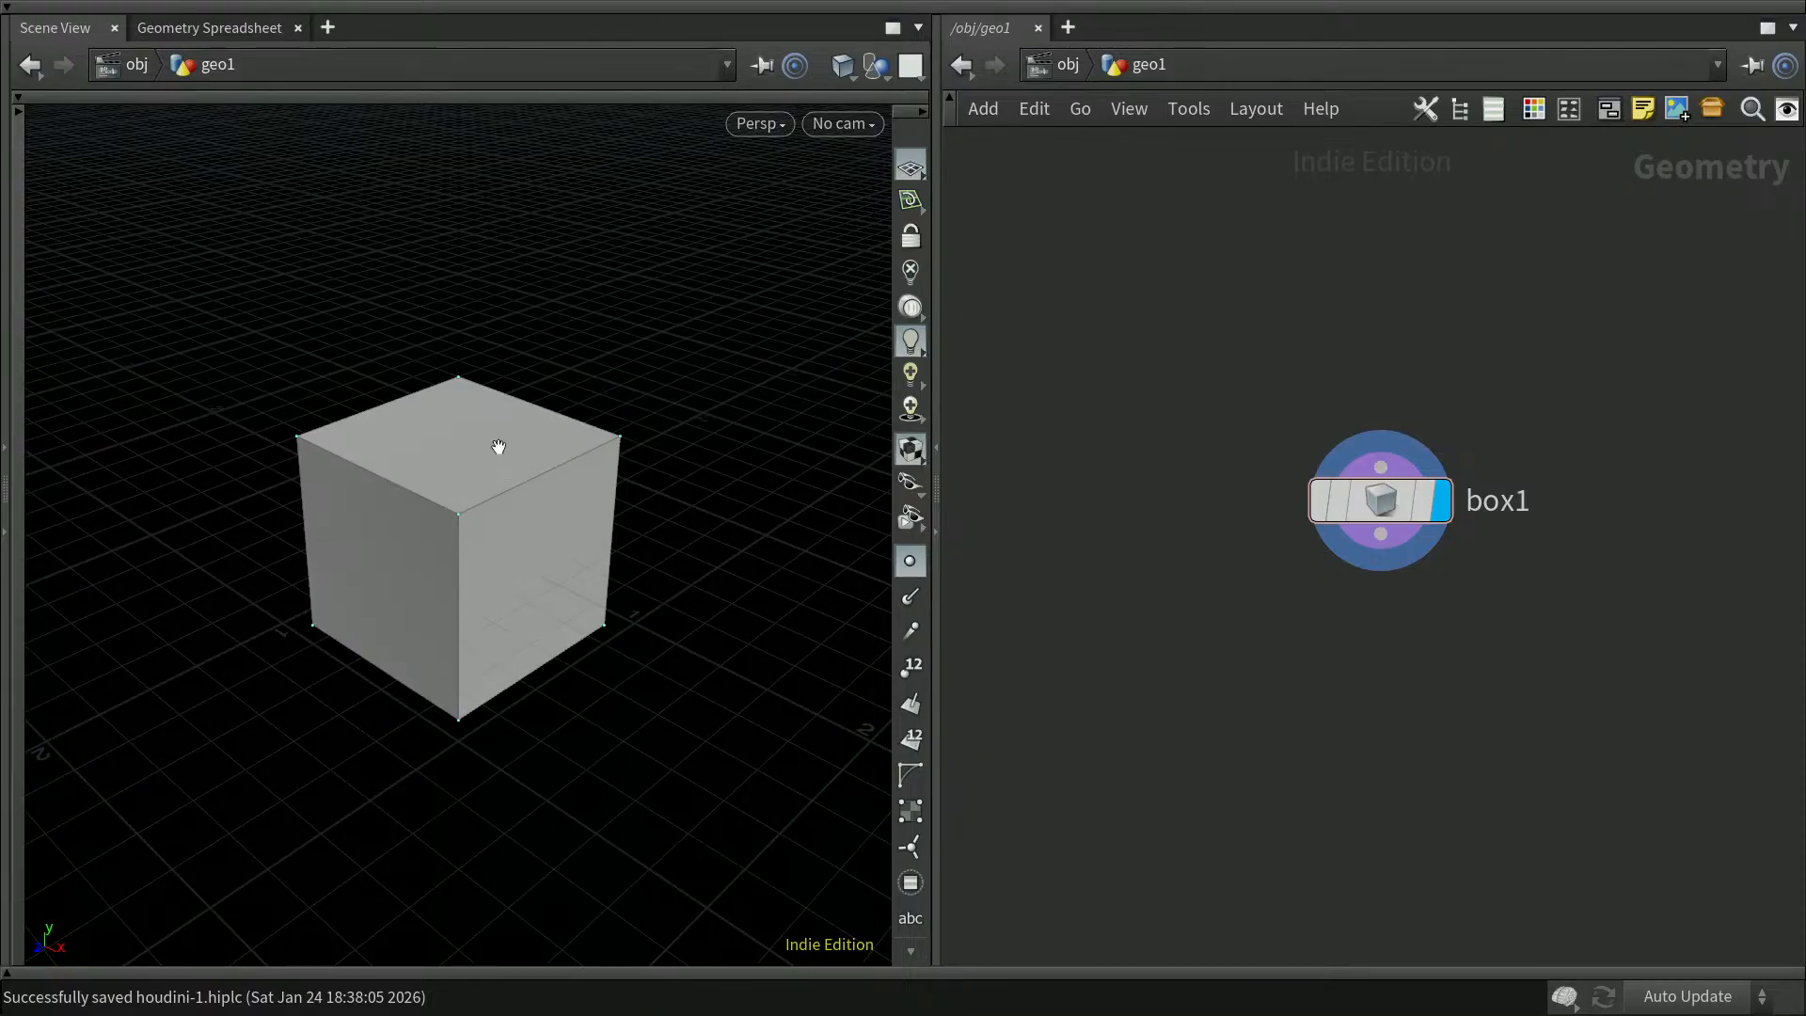
{"action": "left_click", "coordinate": [250, 29]}
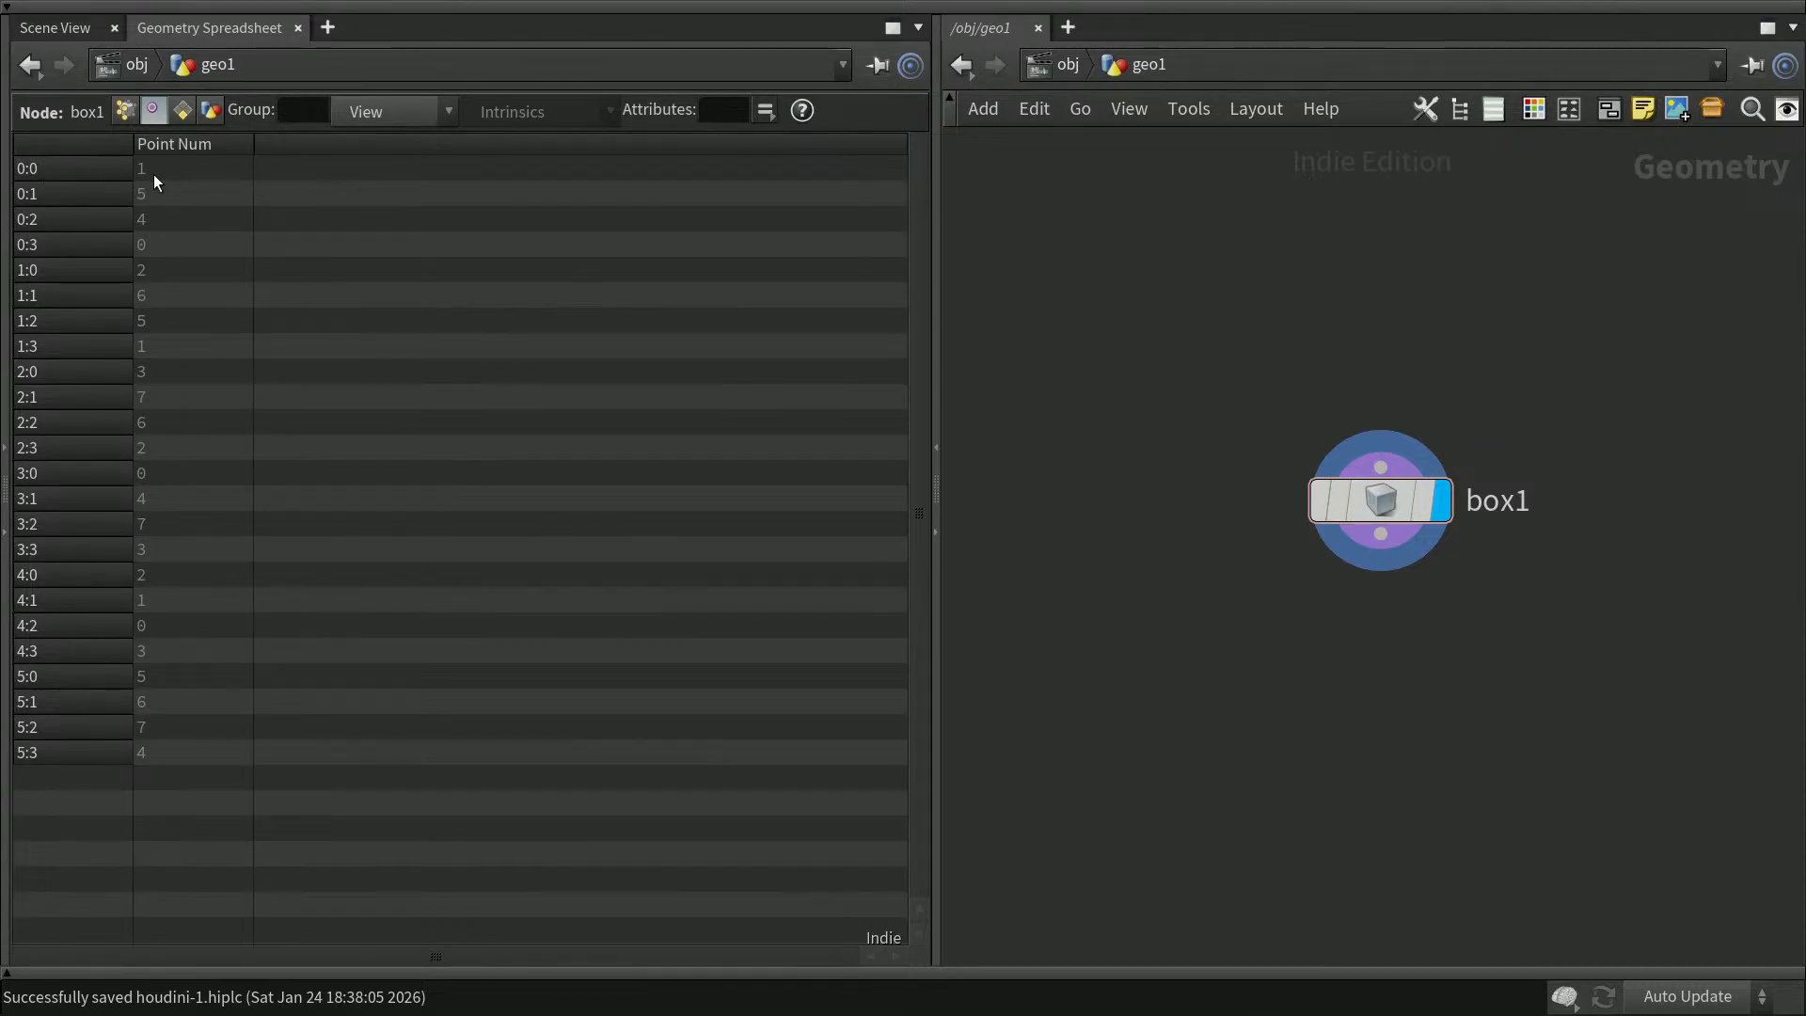
{"action": "left_click", "coordinate": [124, 111]}
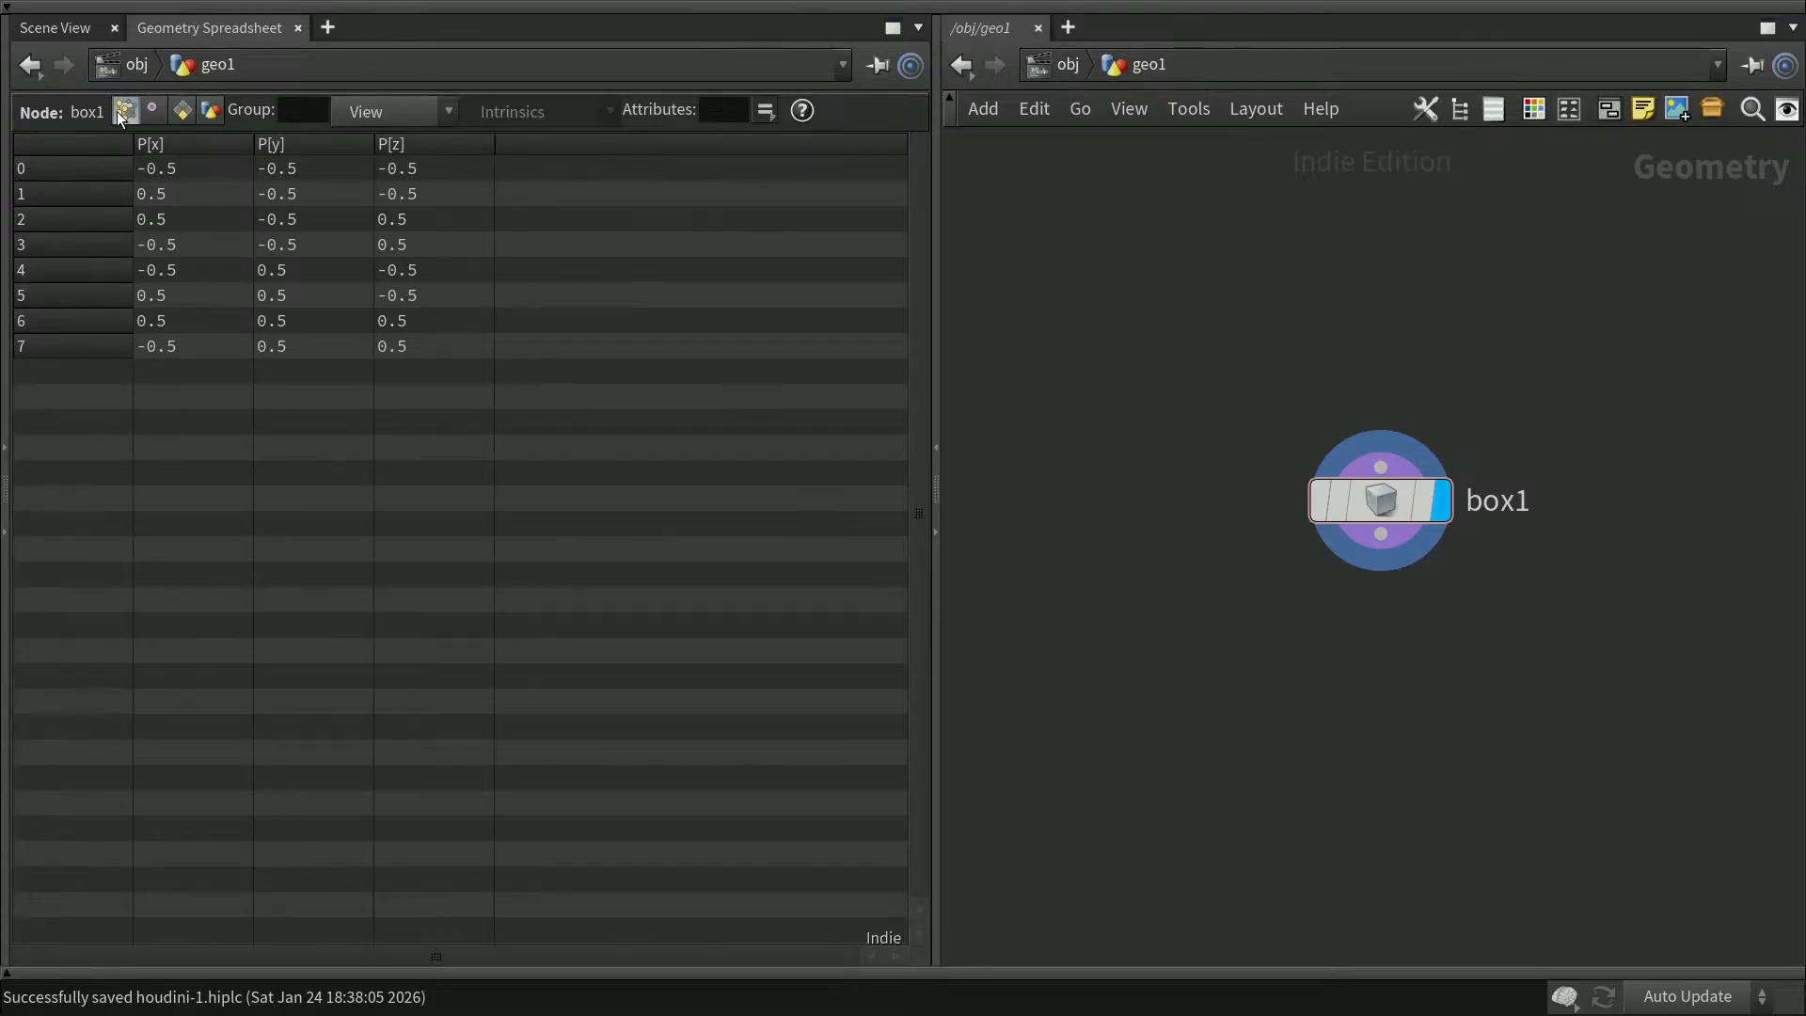
{"action": "left_click", "coordinate": [152, 111]}
{"action": "left_click", "coordinate": [120, 117]}
{"action": "left_click", "coordinate": [82, 29]}
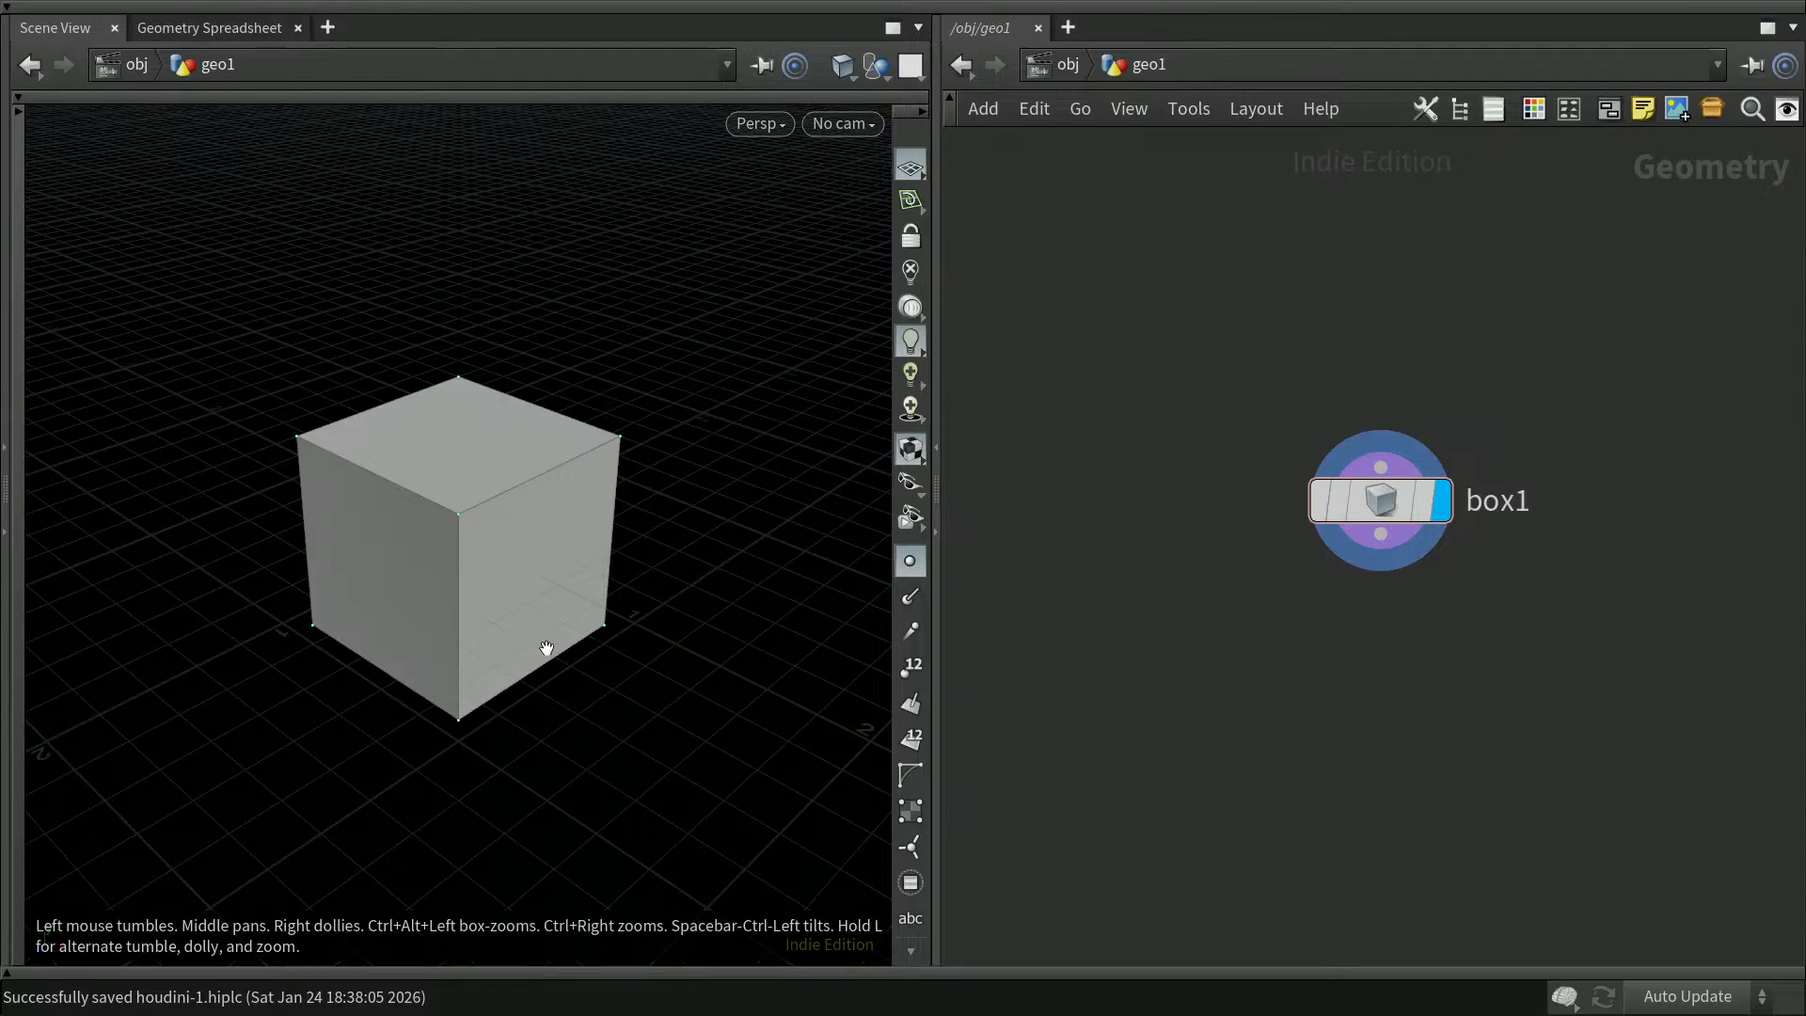
Examine the box's primitive and detail data in the Geometry Spreadsheet against the box in the viewport
{"action": "left_click", "coordinate": [229, 27]}
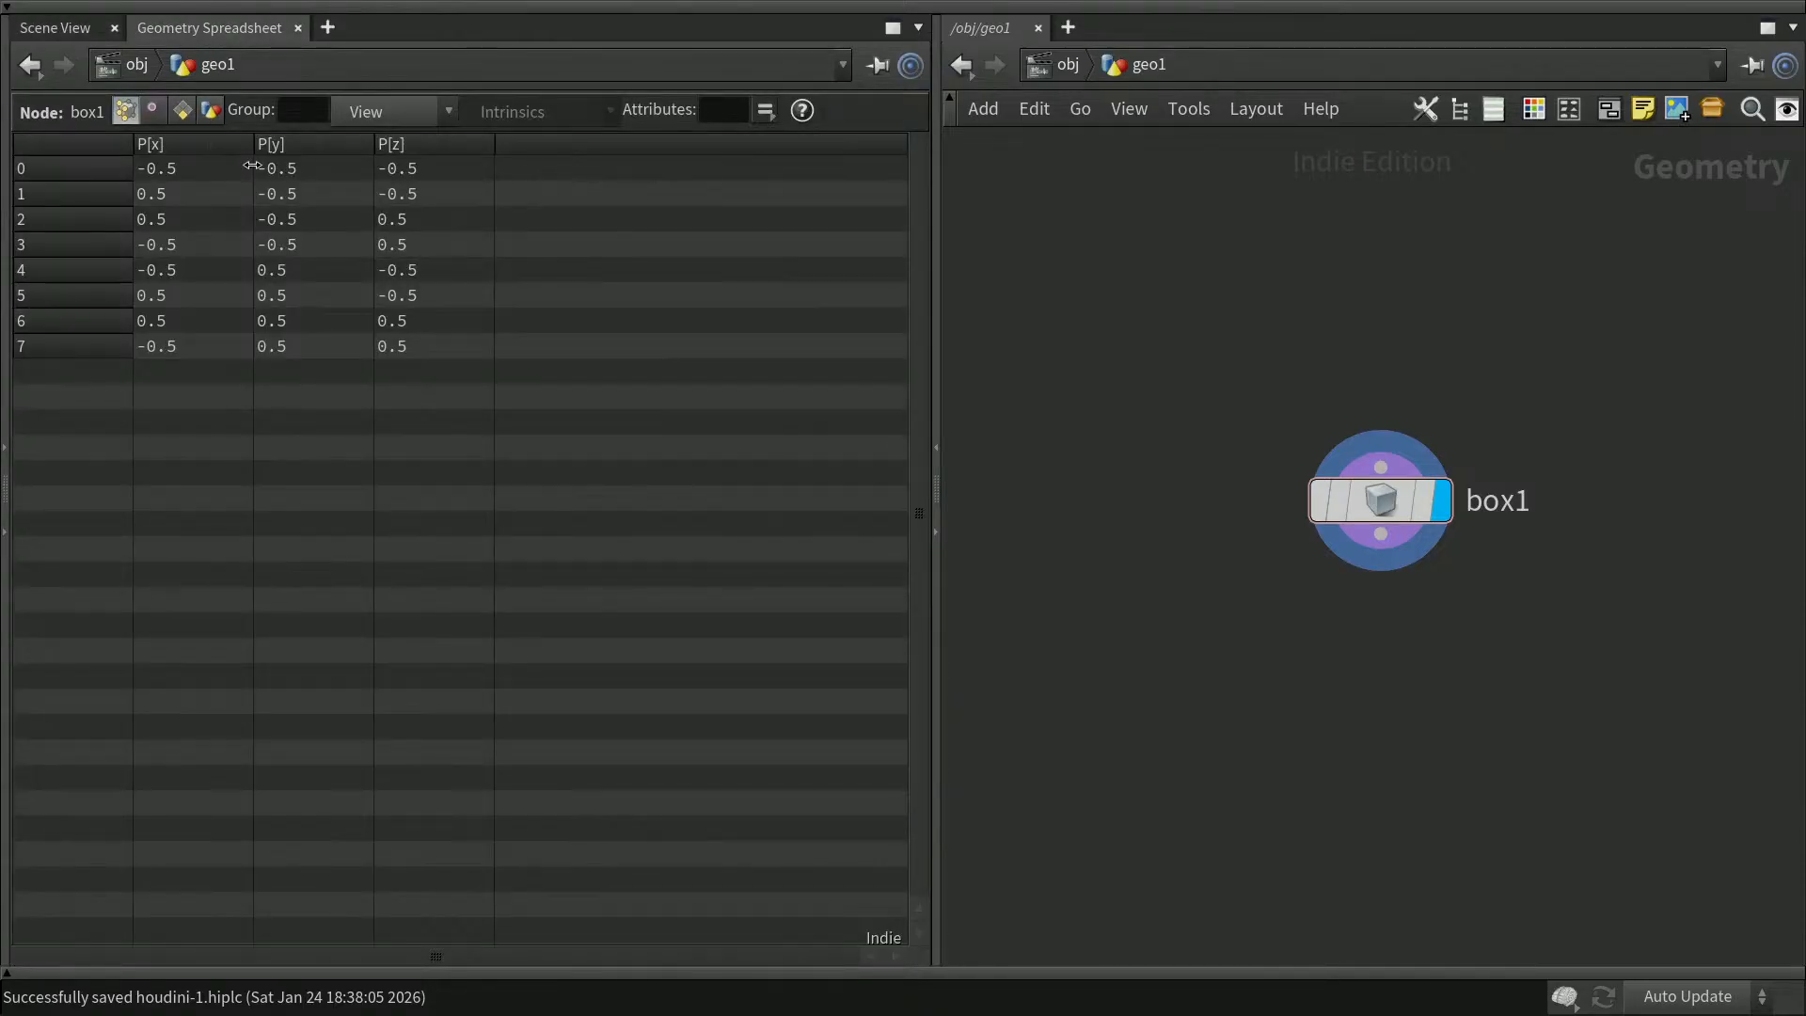
{"action": "left_click", "coordinate": [183, 111]}
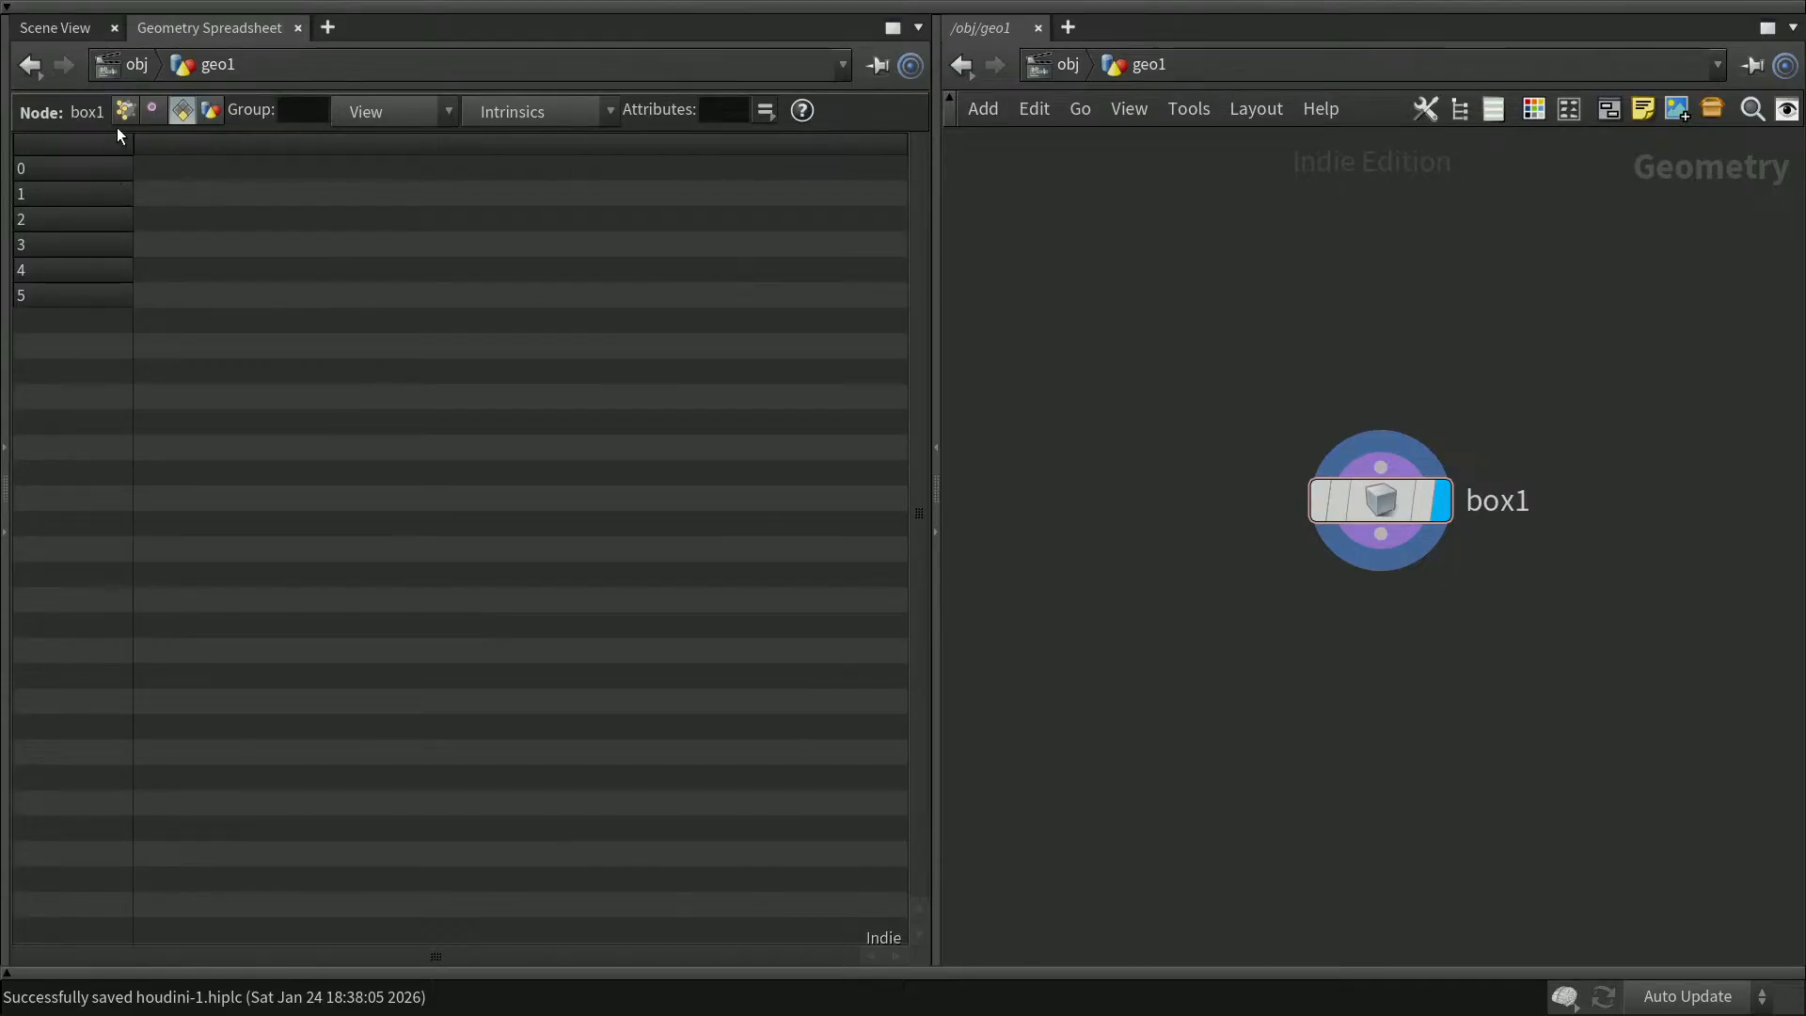
{"action": "left_click", "coordinate": [79, 31]}
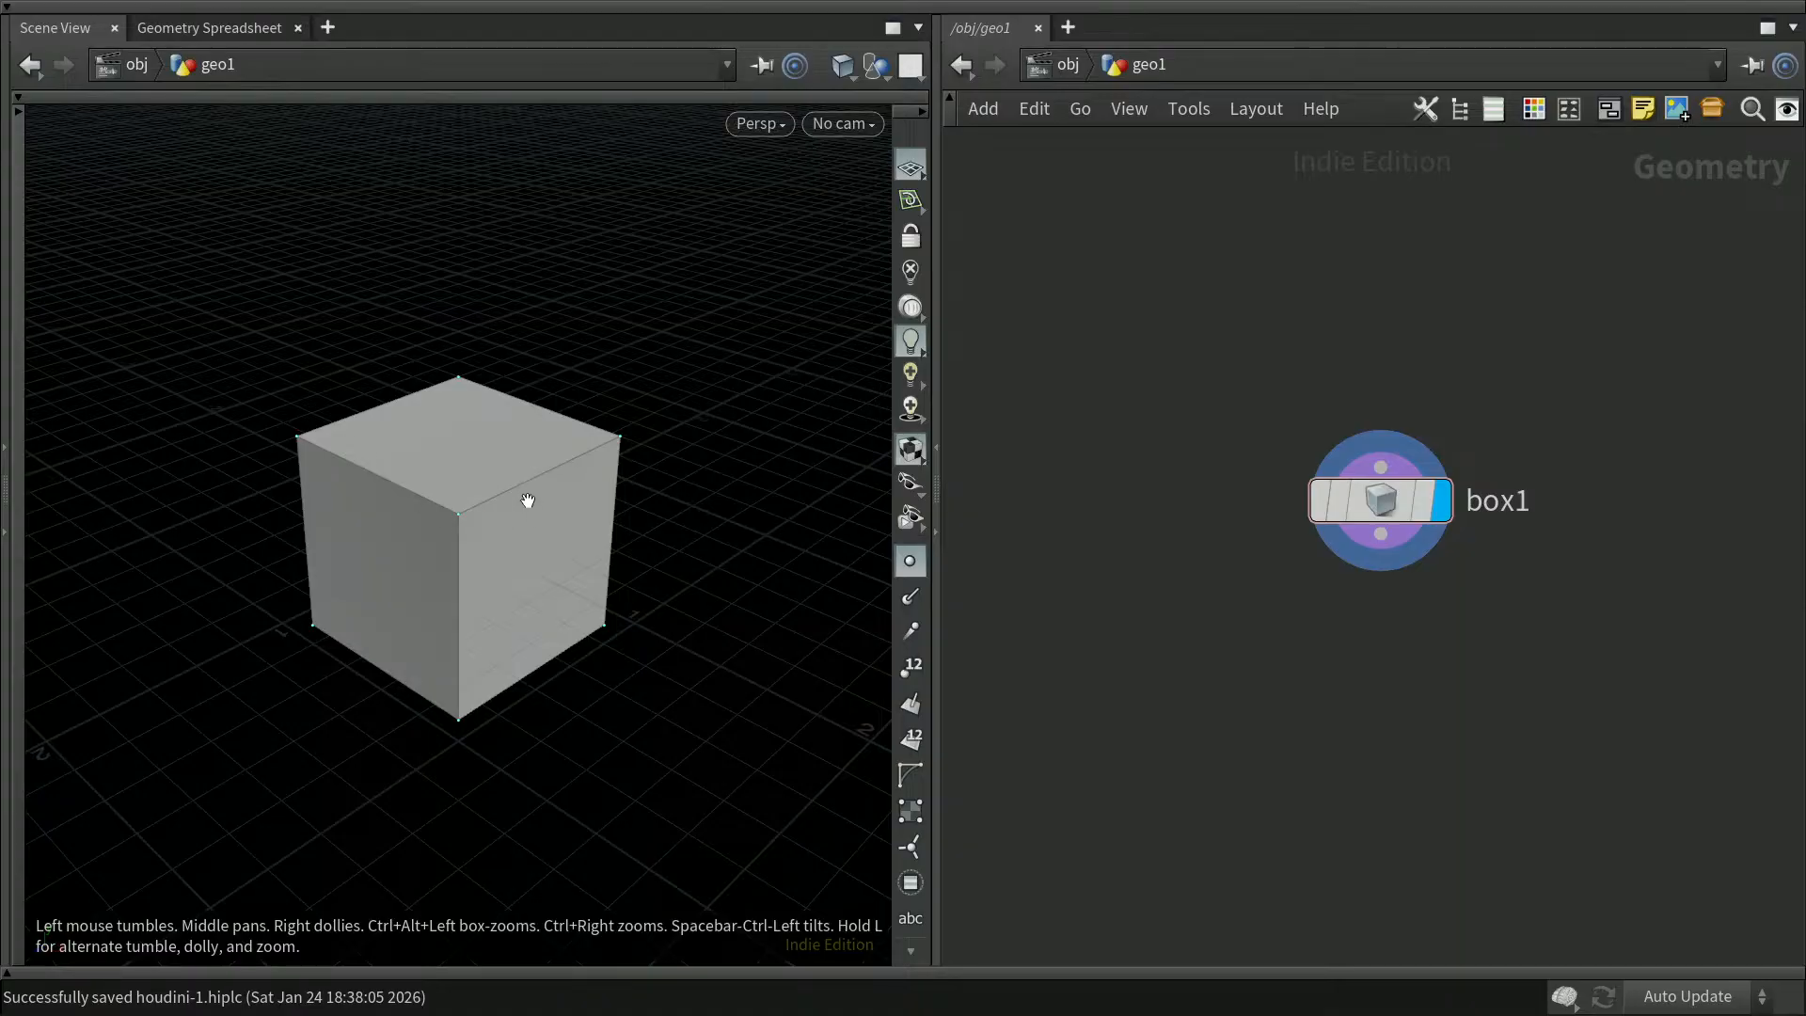
{"action": "left_click", "coordinate": [202, 33]}
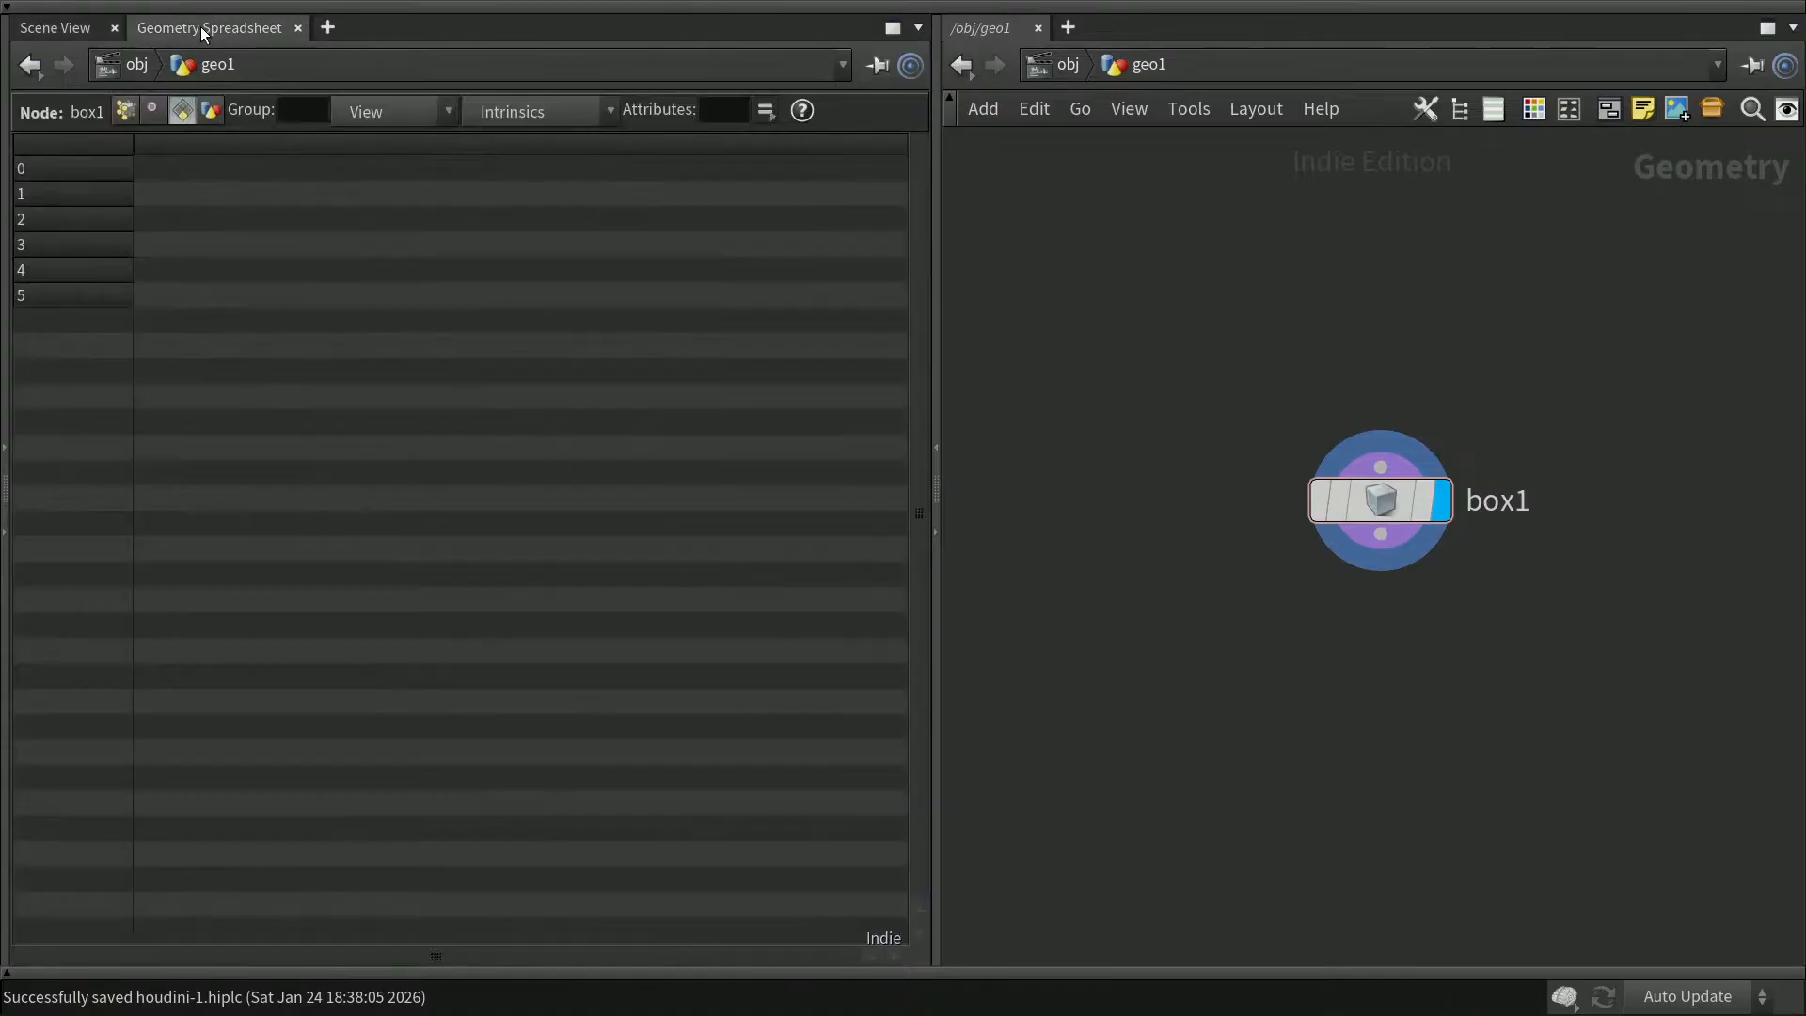
{"action": "left_click", "coordinate": [211, 111]}
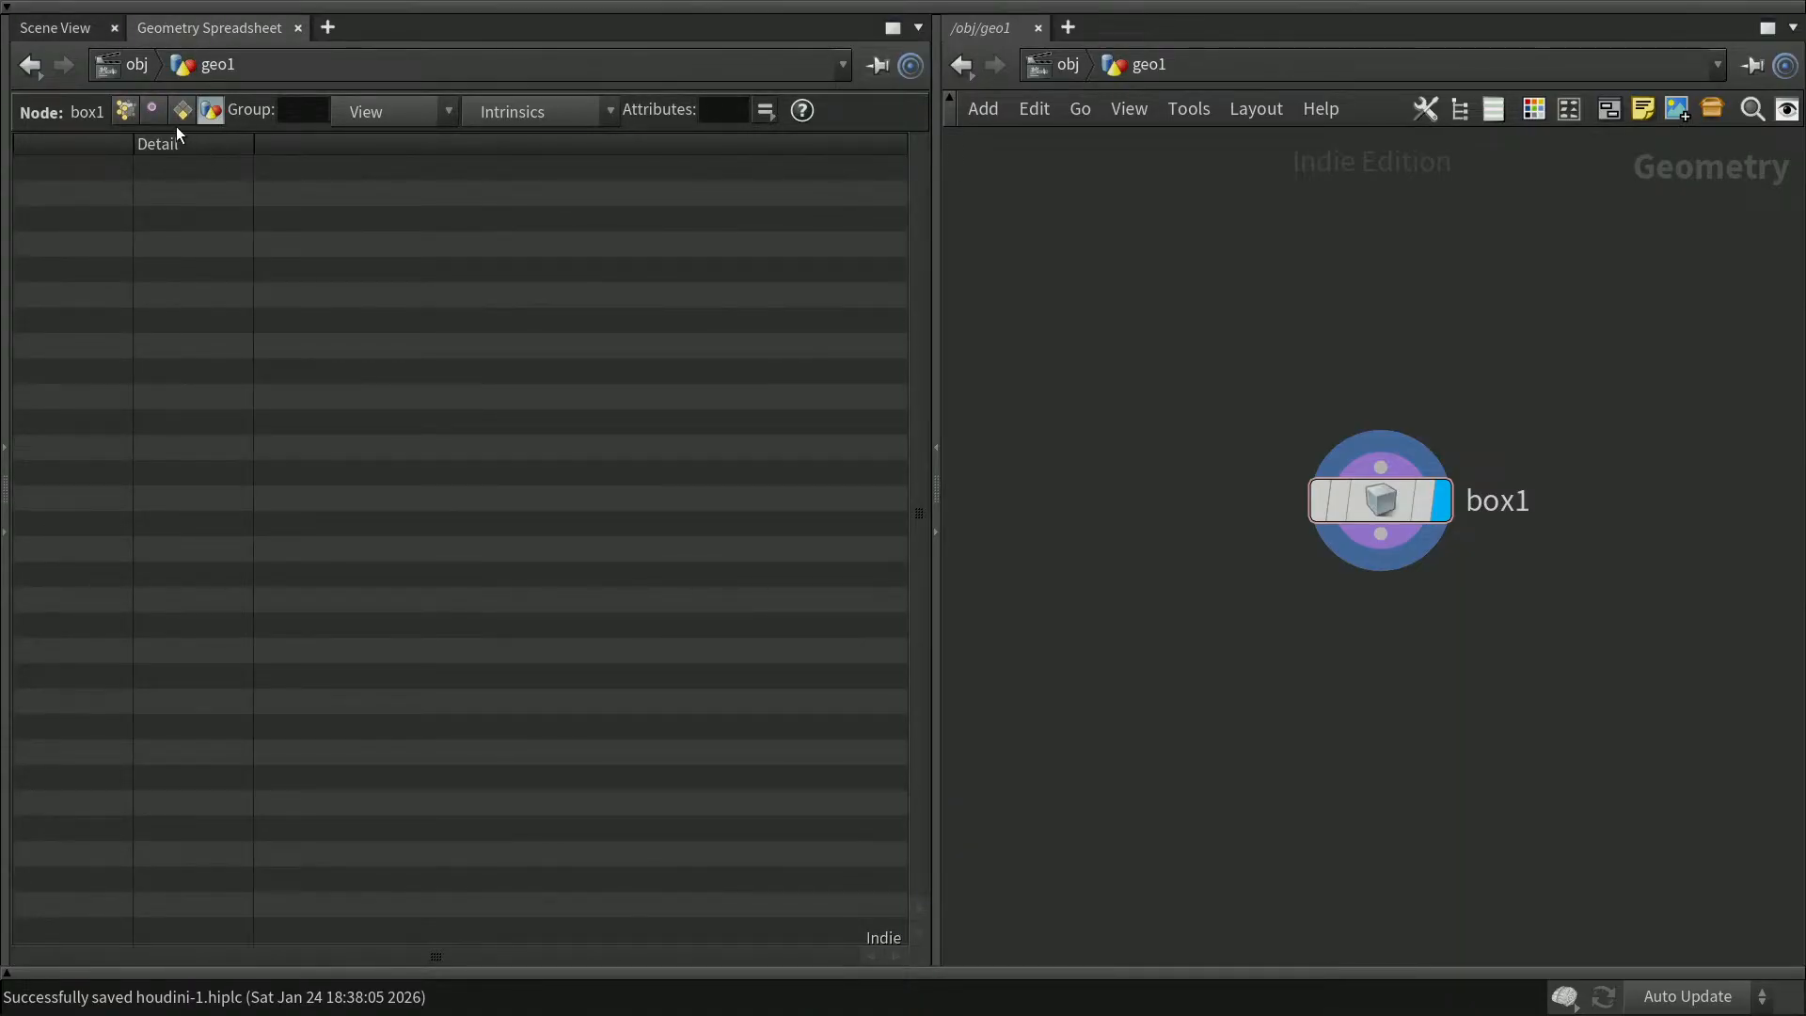
{"action": "left_click", "coordinate": [76, 28]}
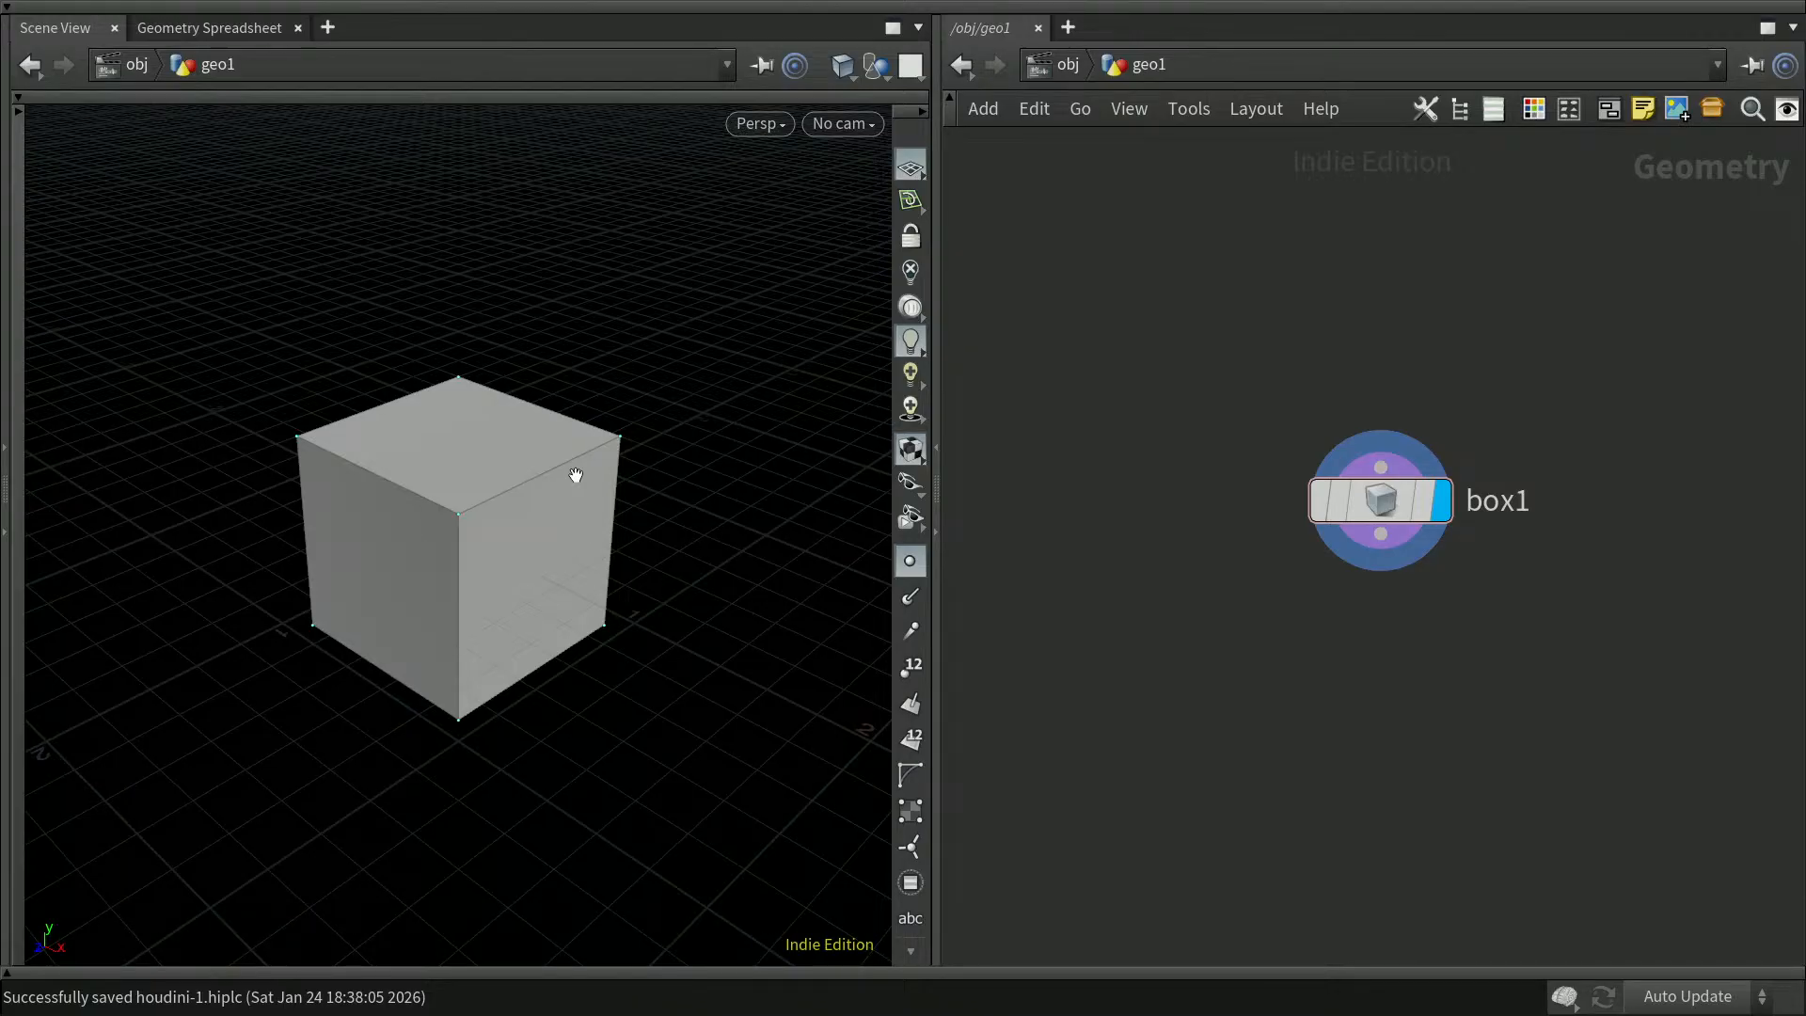
{"action": "left_click", "coordinate": [246, 28]}
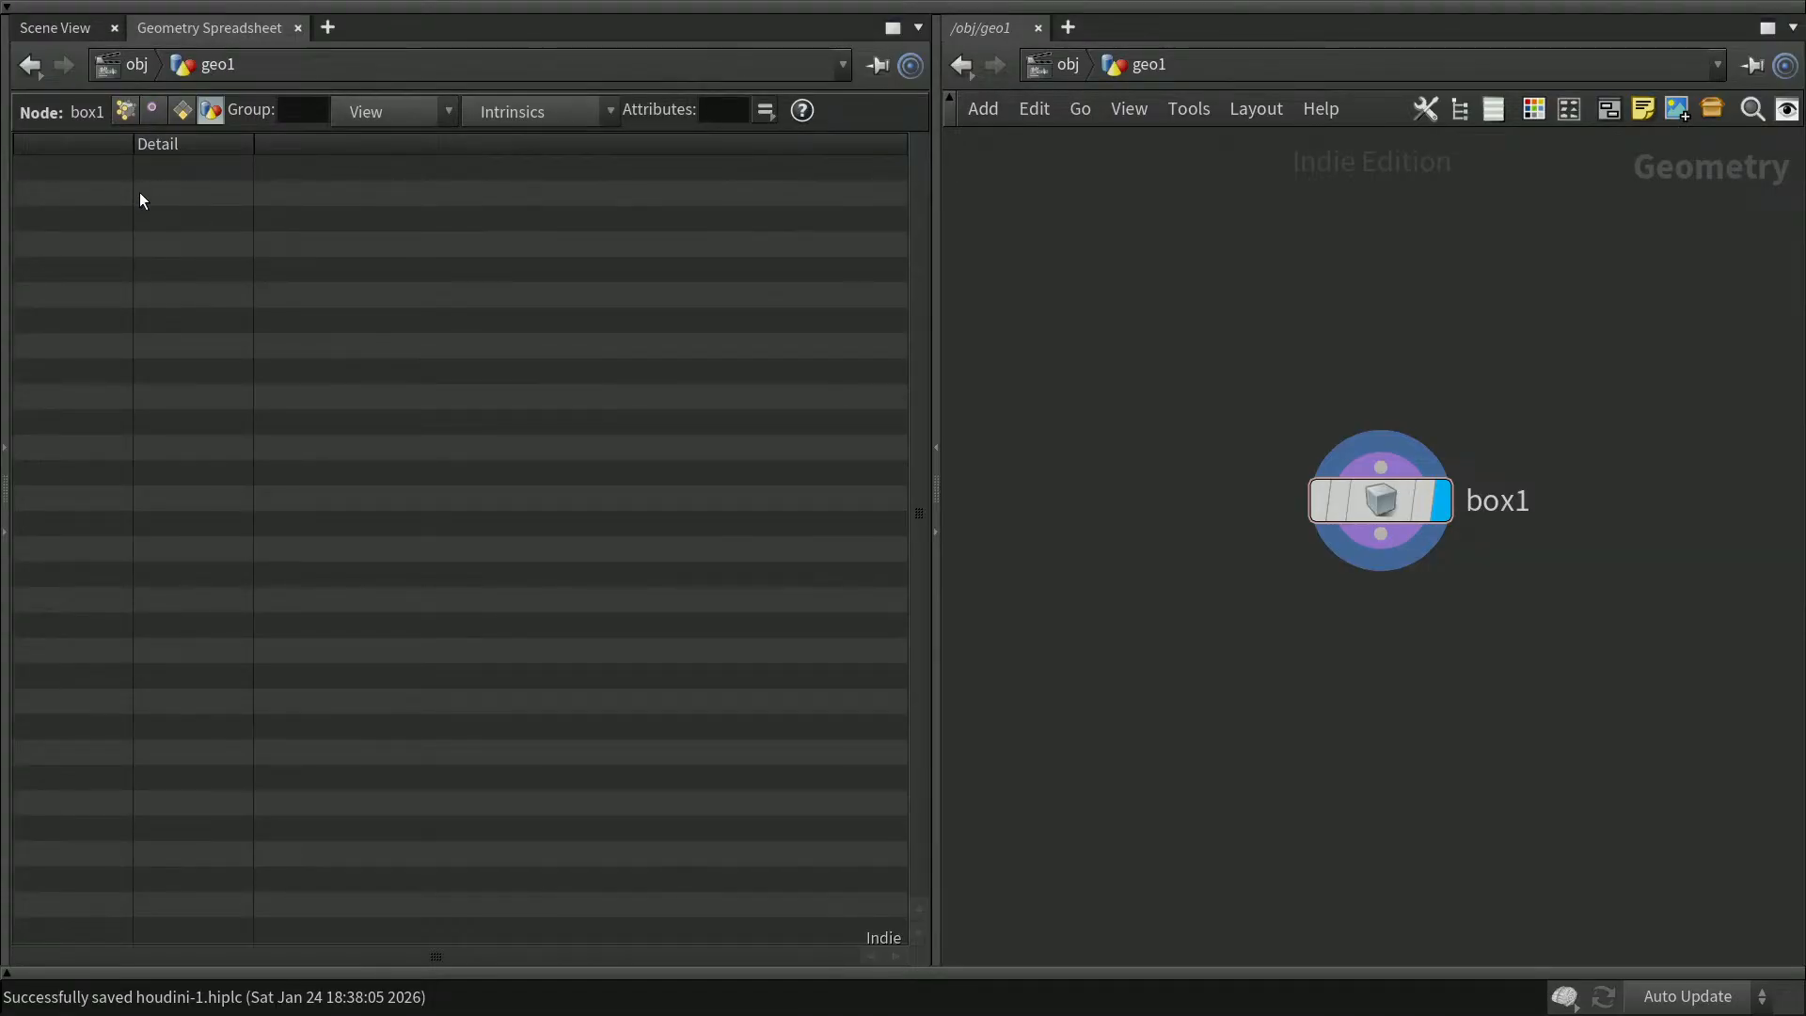
Back in the scene view, add a Scatter node below box1 and connect the box's output to its input
{"action": "left_click", "coordinate": [64, 28]}
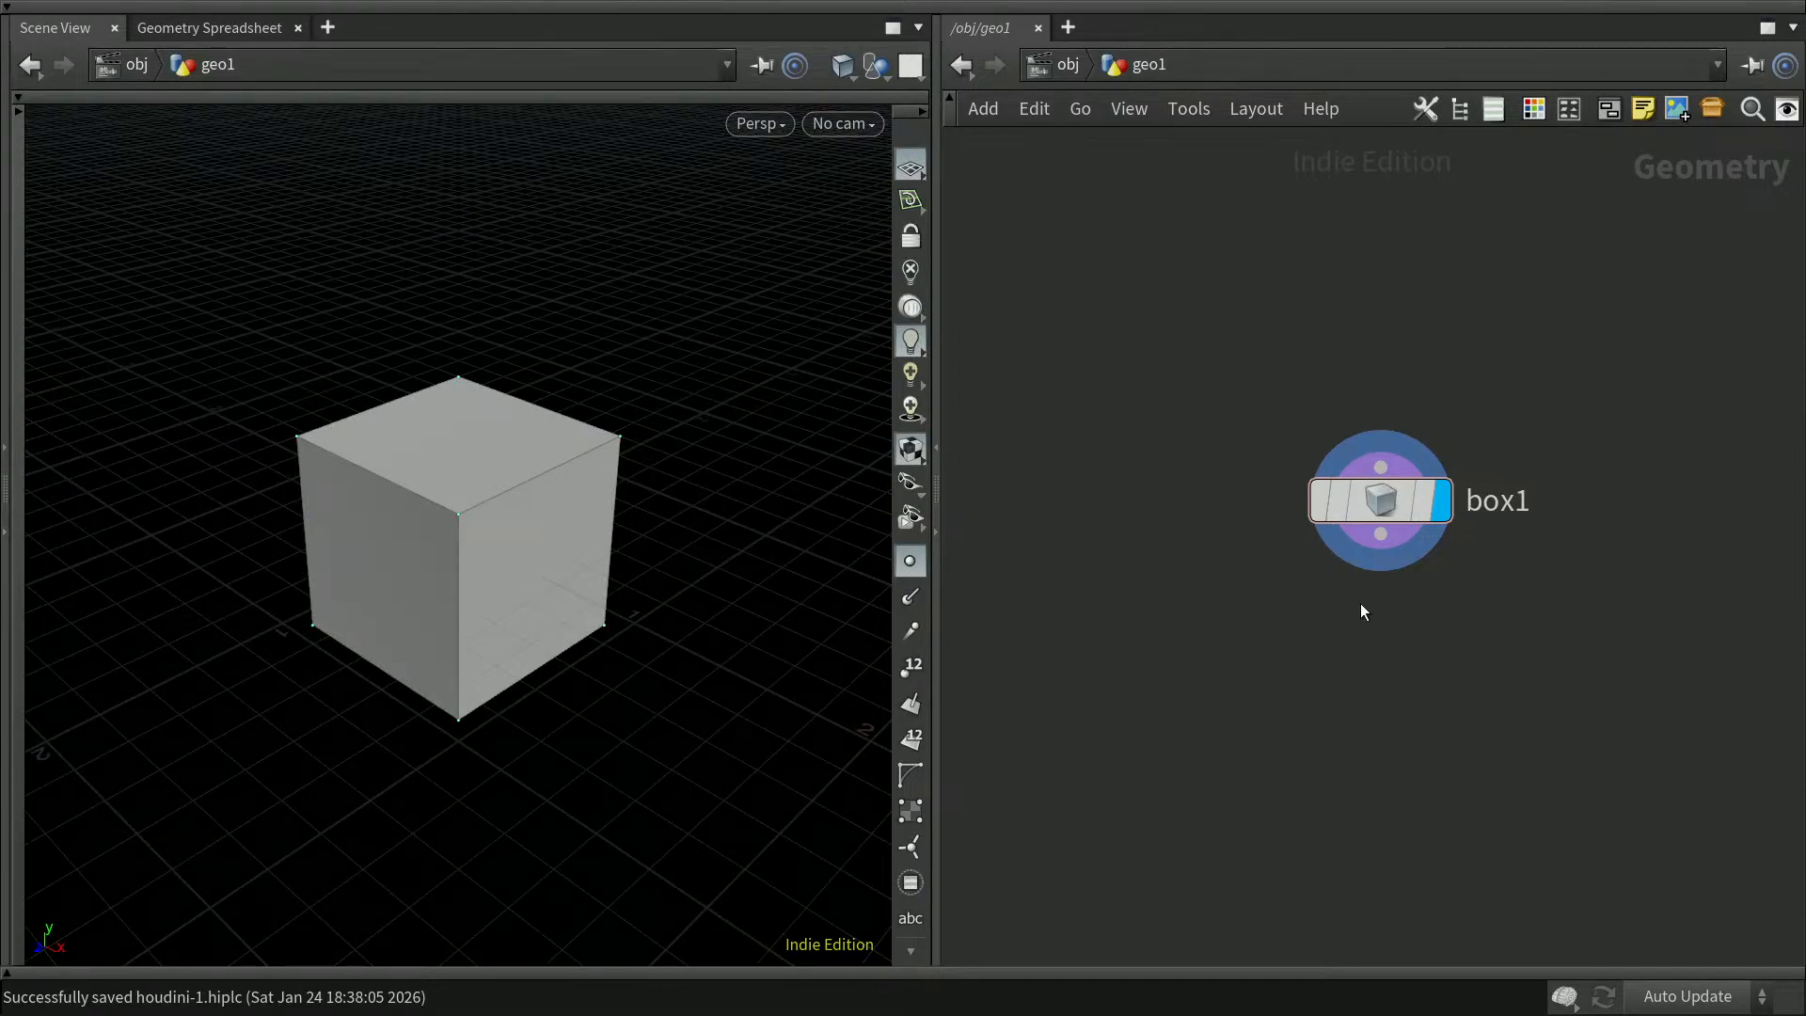
{"action": "left_click_drag", "start_coordinate": [1385, 508], "coordinate": [1345, 387]}
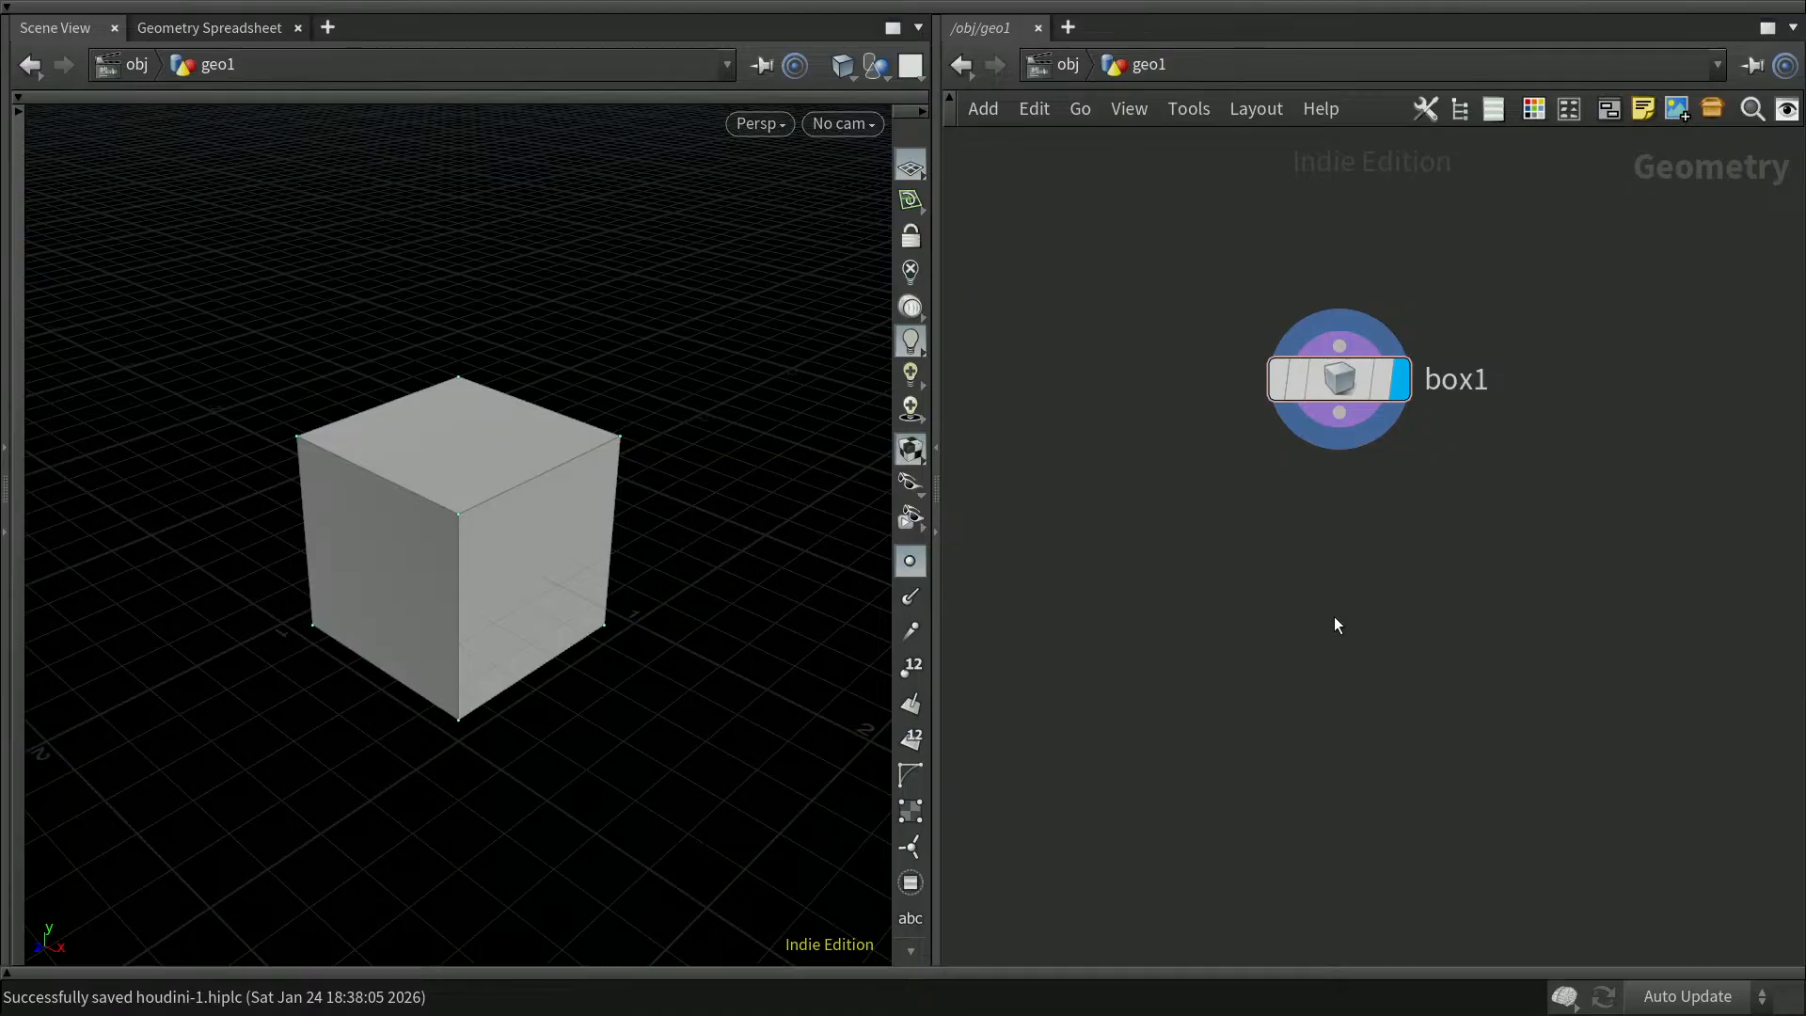
{"action": "key", "text": "Tab"}
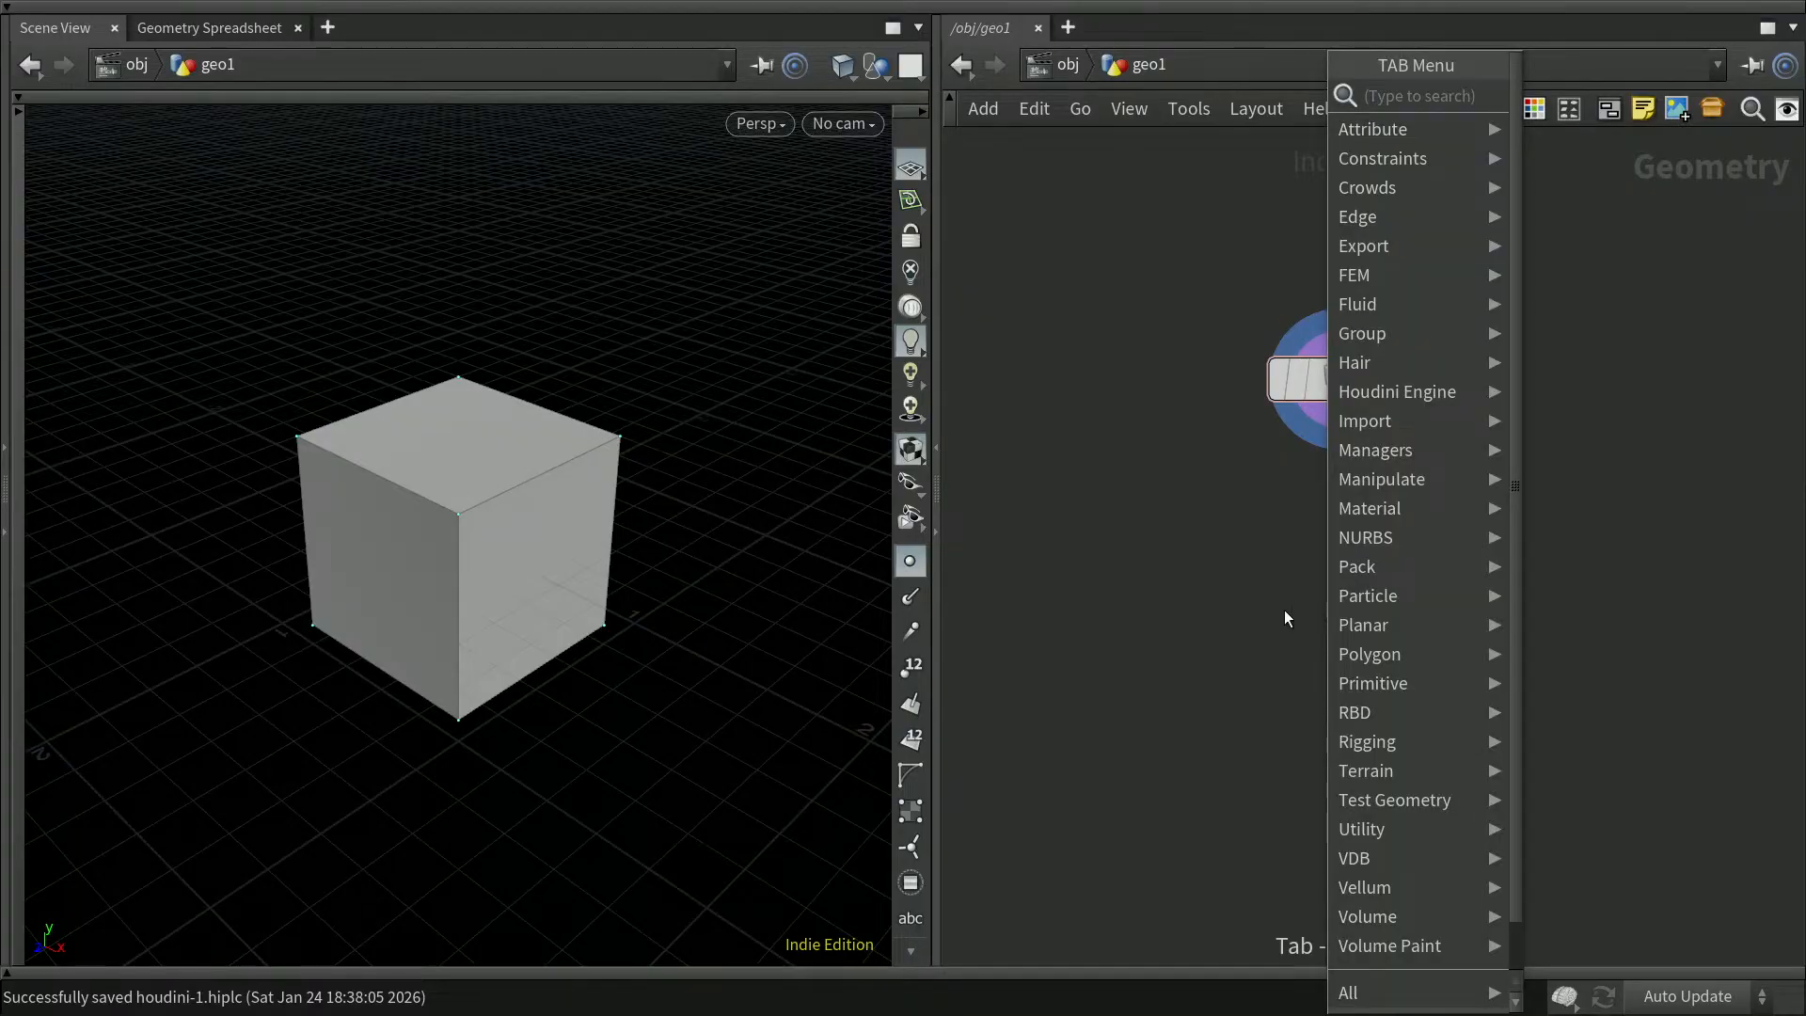
{"action": "type", "text": "scatt"}
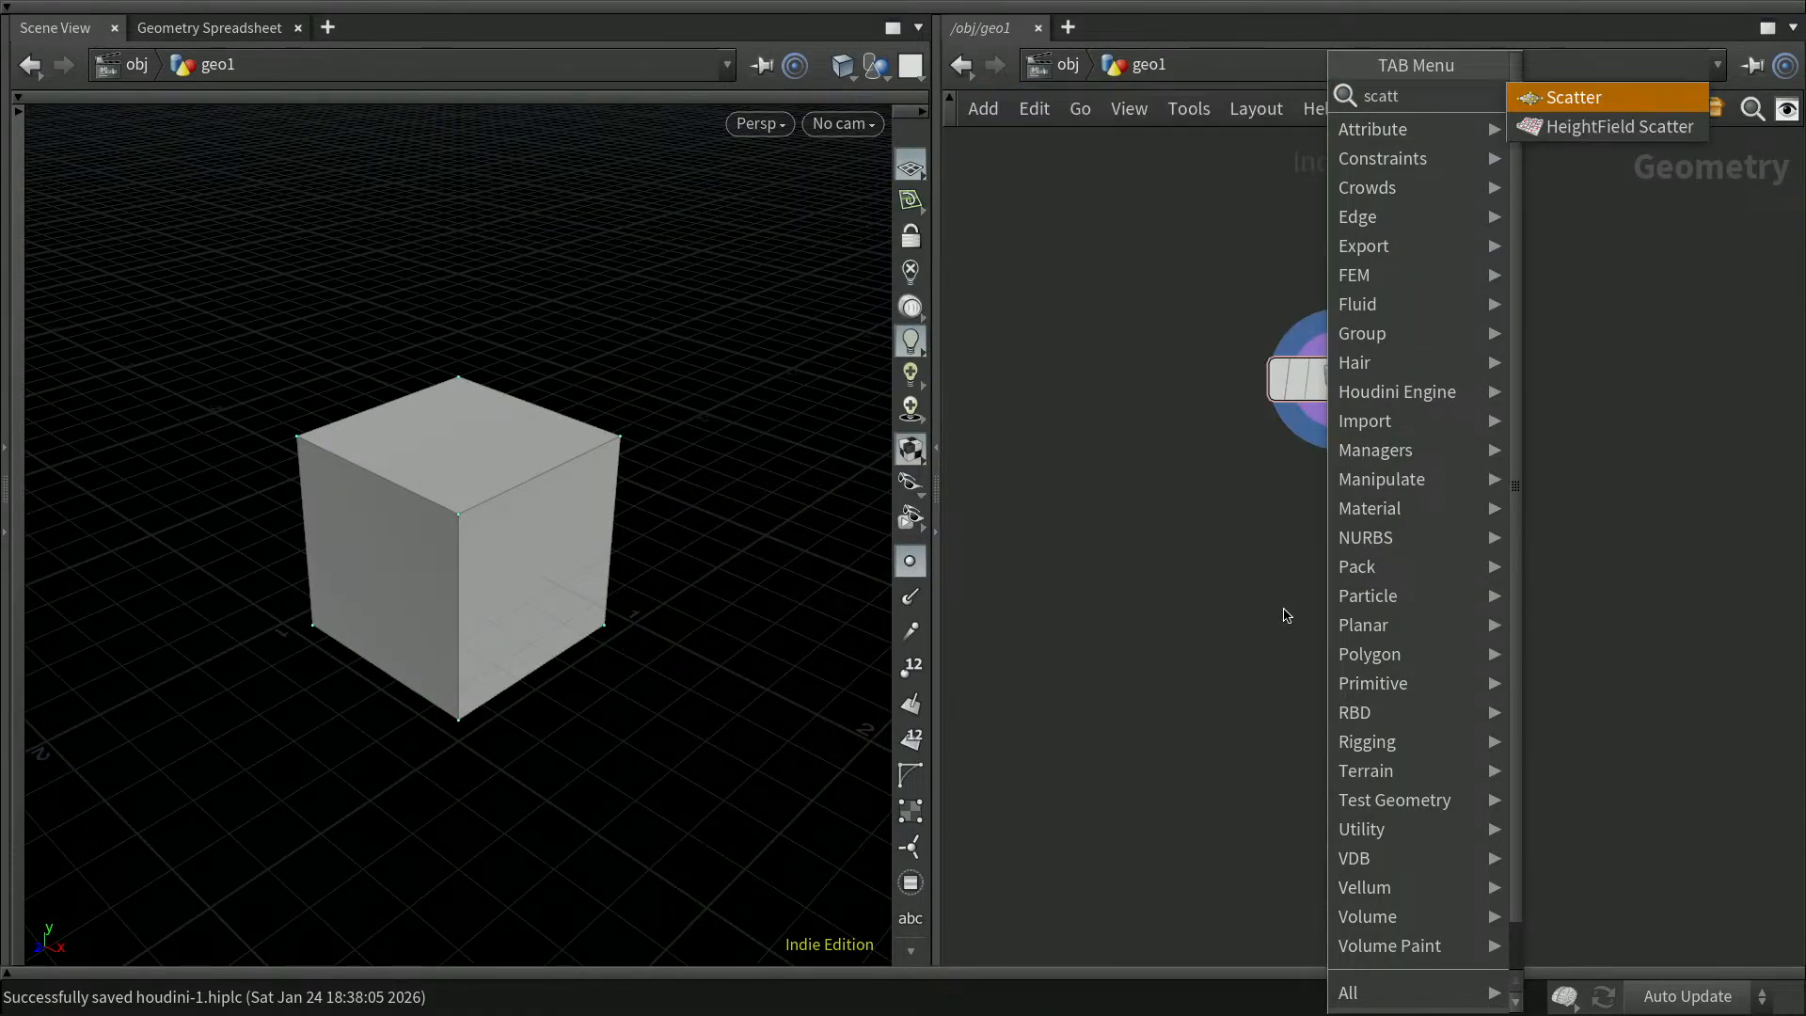
{"action": "key", "text": "Return"}
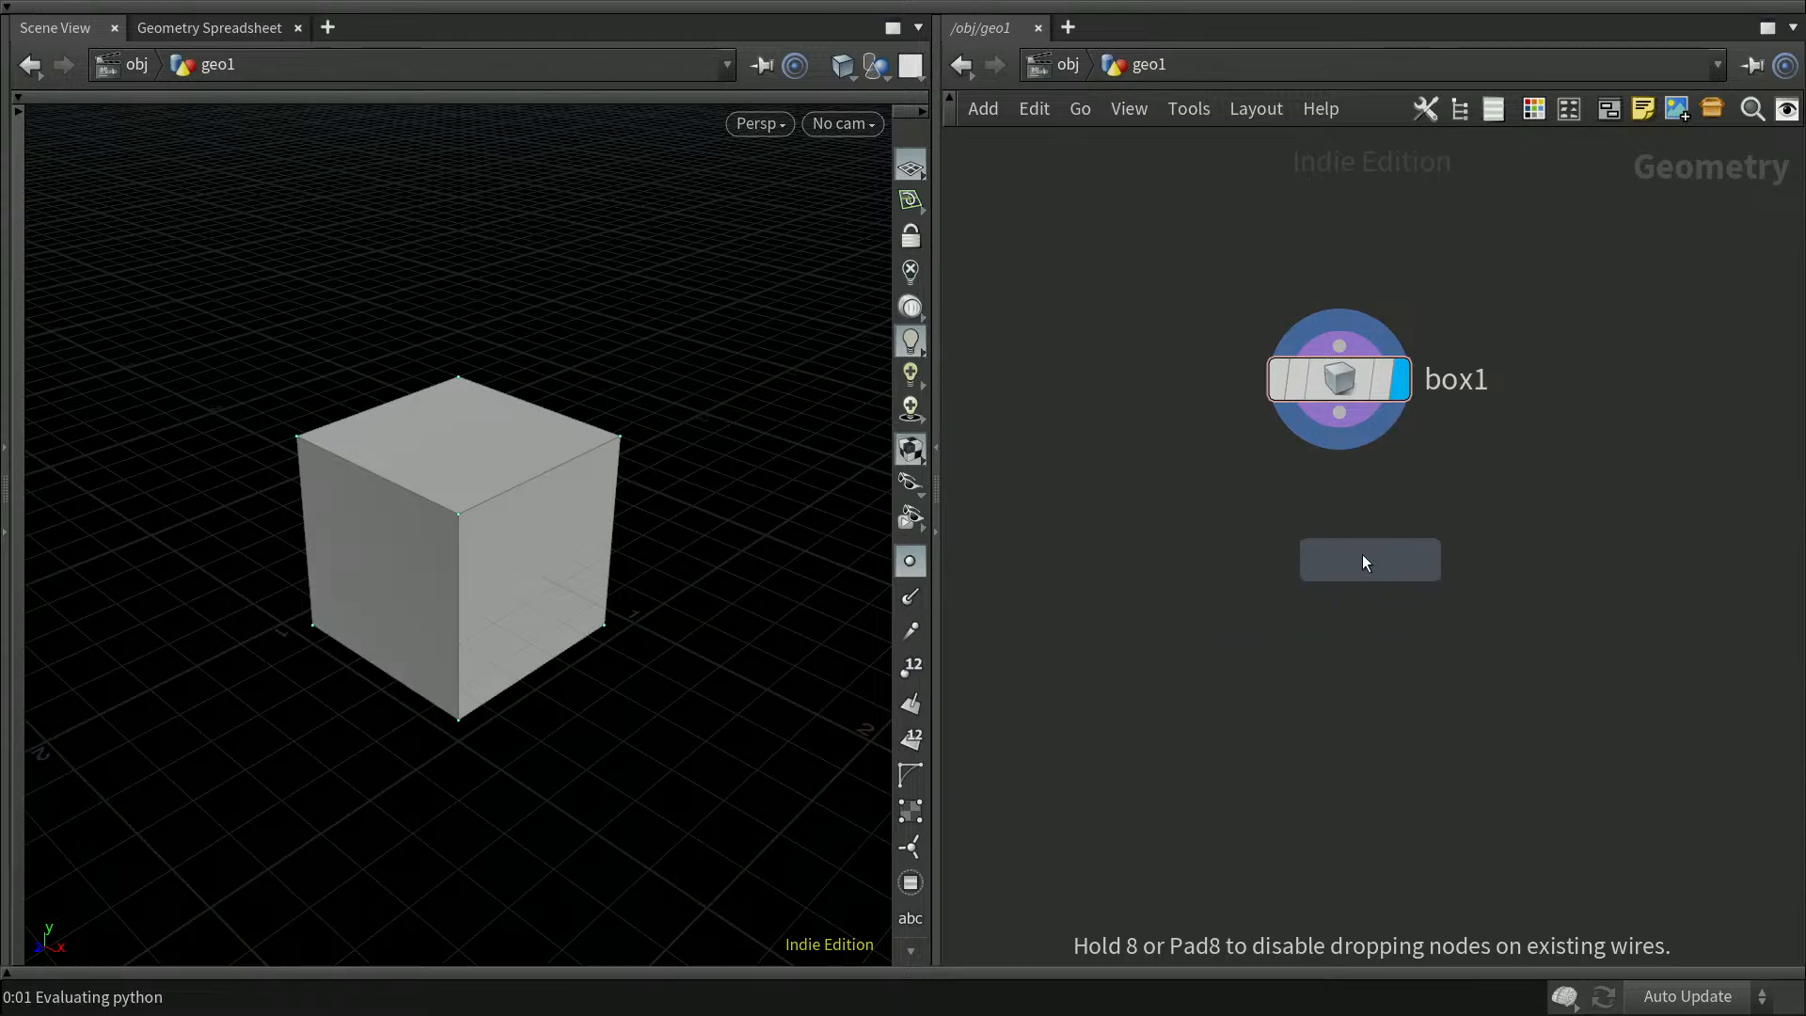
{"action": "left_click", "coordinate": [1355, 536]}
{"action": "left_click_drag", "start_coordinate": [1345, 415], "coordinate": [1349, 528]}
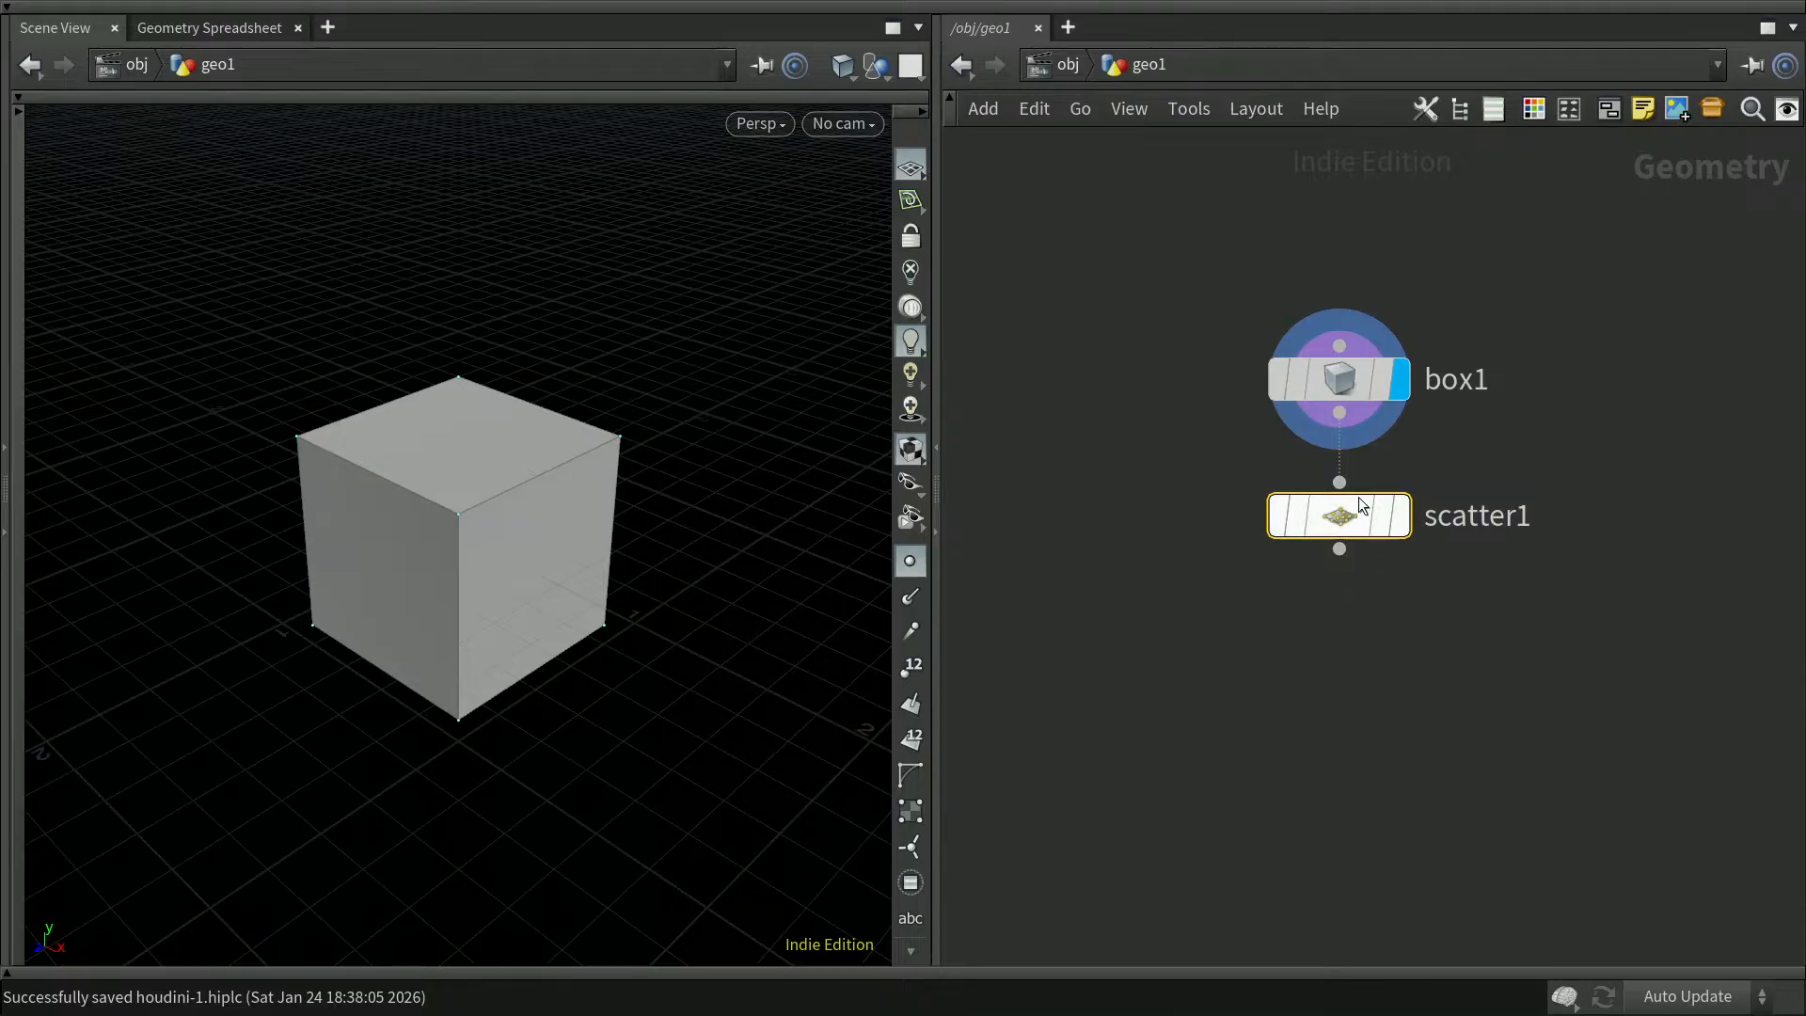
Display the scatter1 node's result in the viewport and show box1 as a template wireframe around the points
{"action": "mouse_move", "coordinate": [1406, 380]}
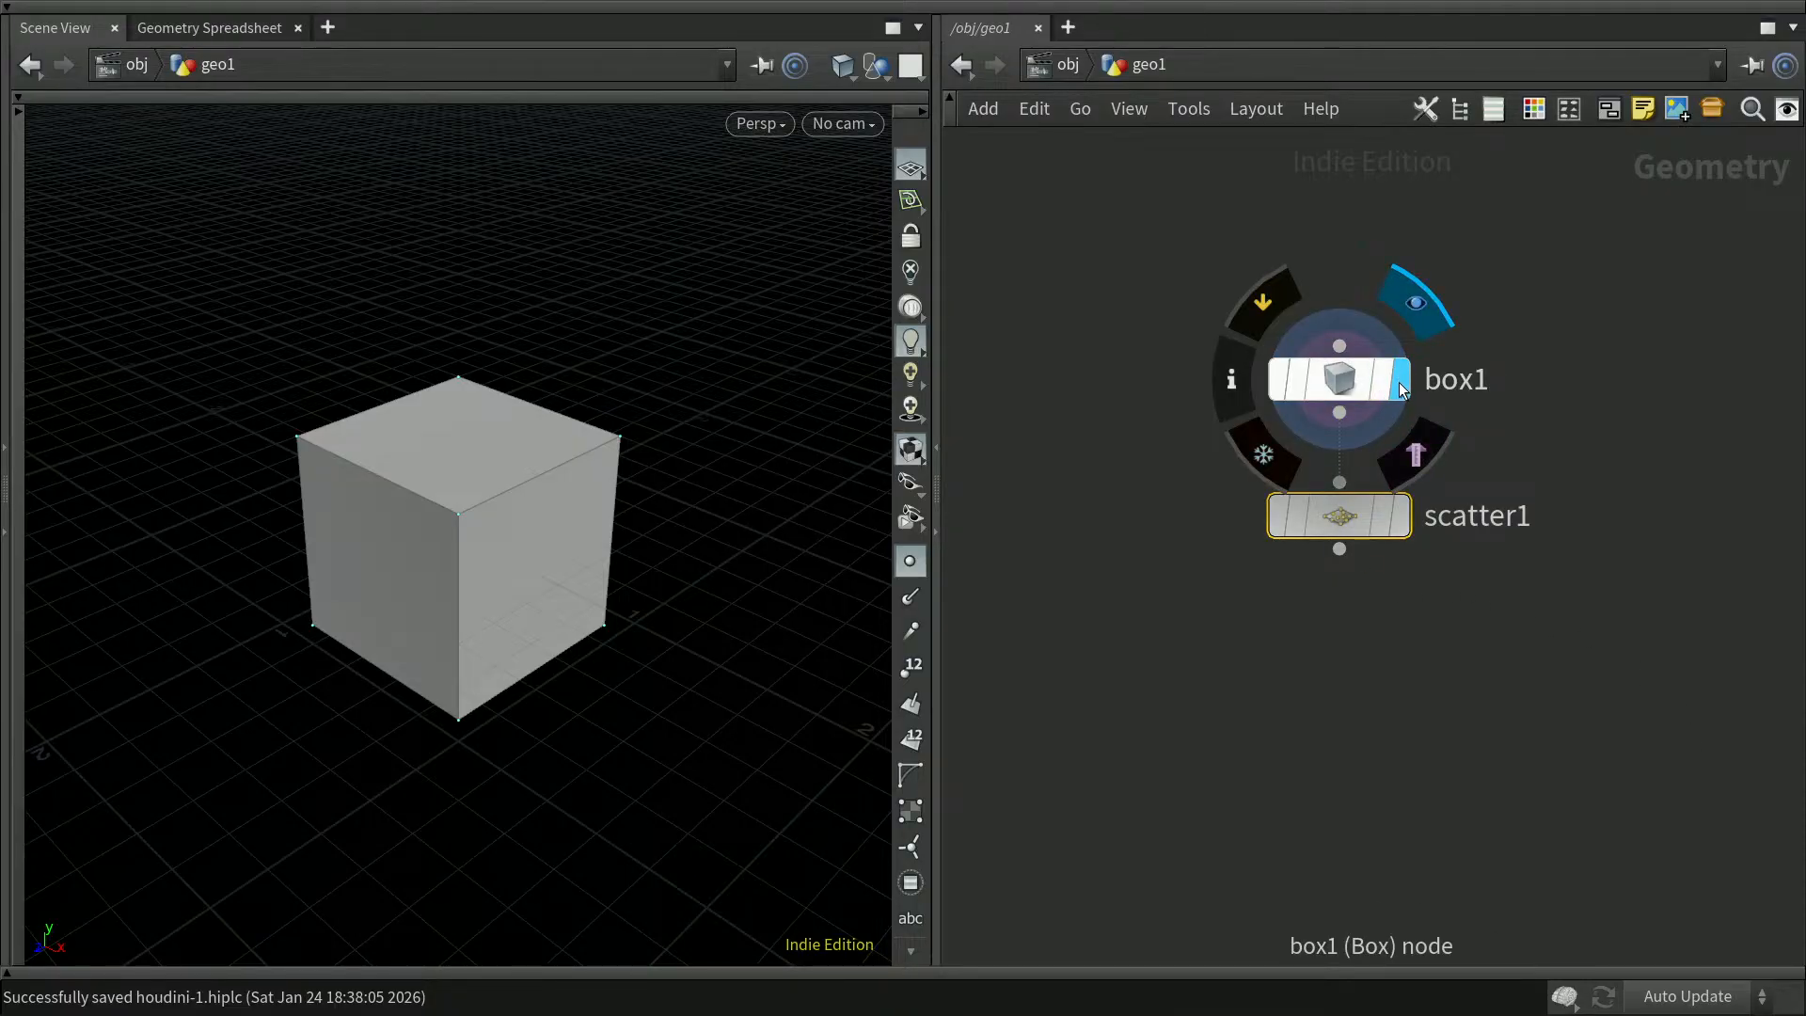
{"action": "mouse_move", "coordinate": [1406, 527]}
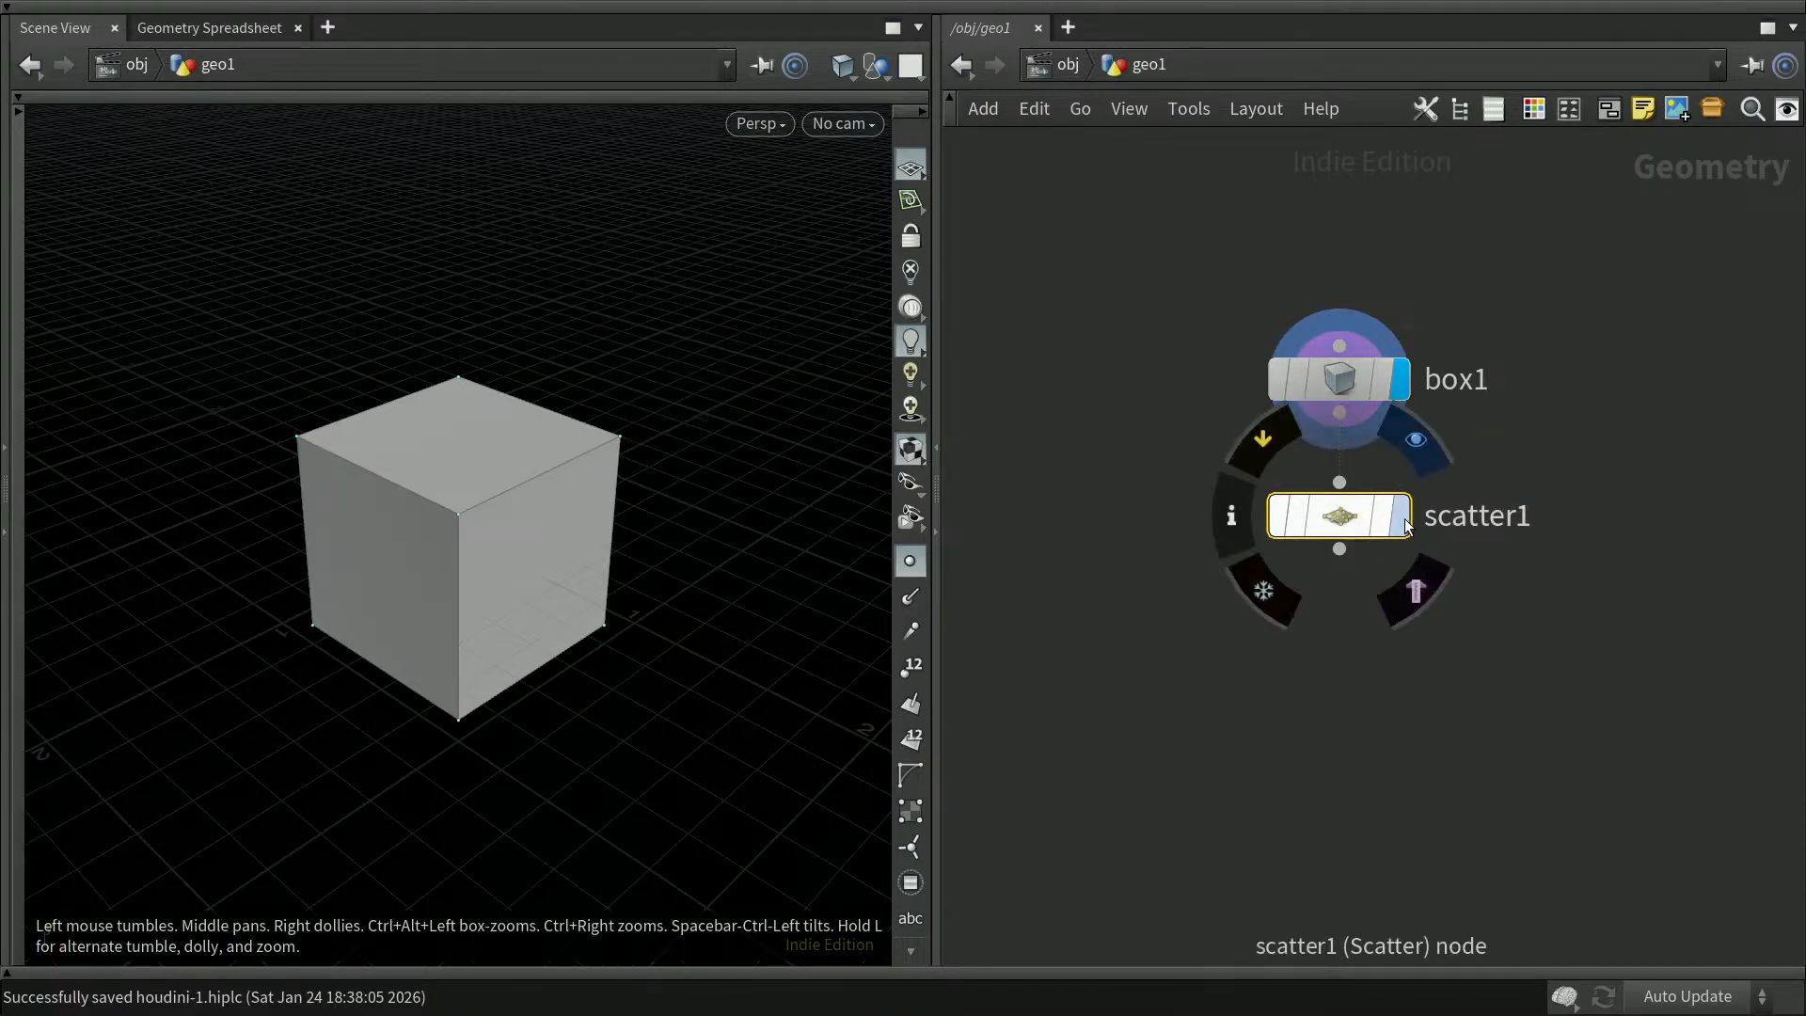
{"action": "left_click", "coordinate": [1406, 526]}
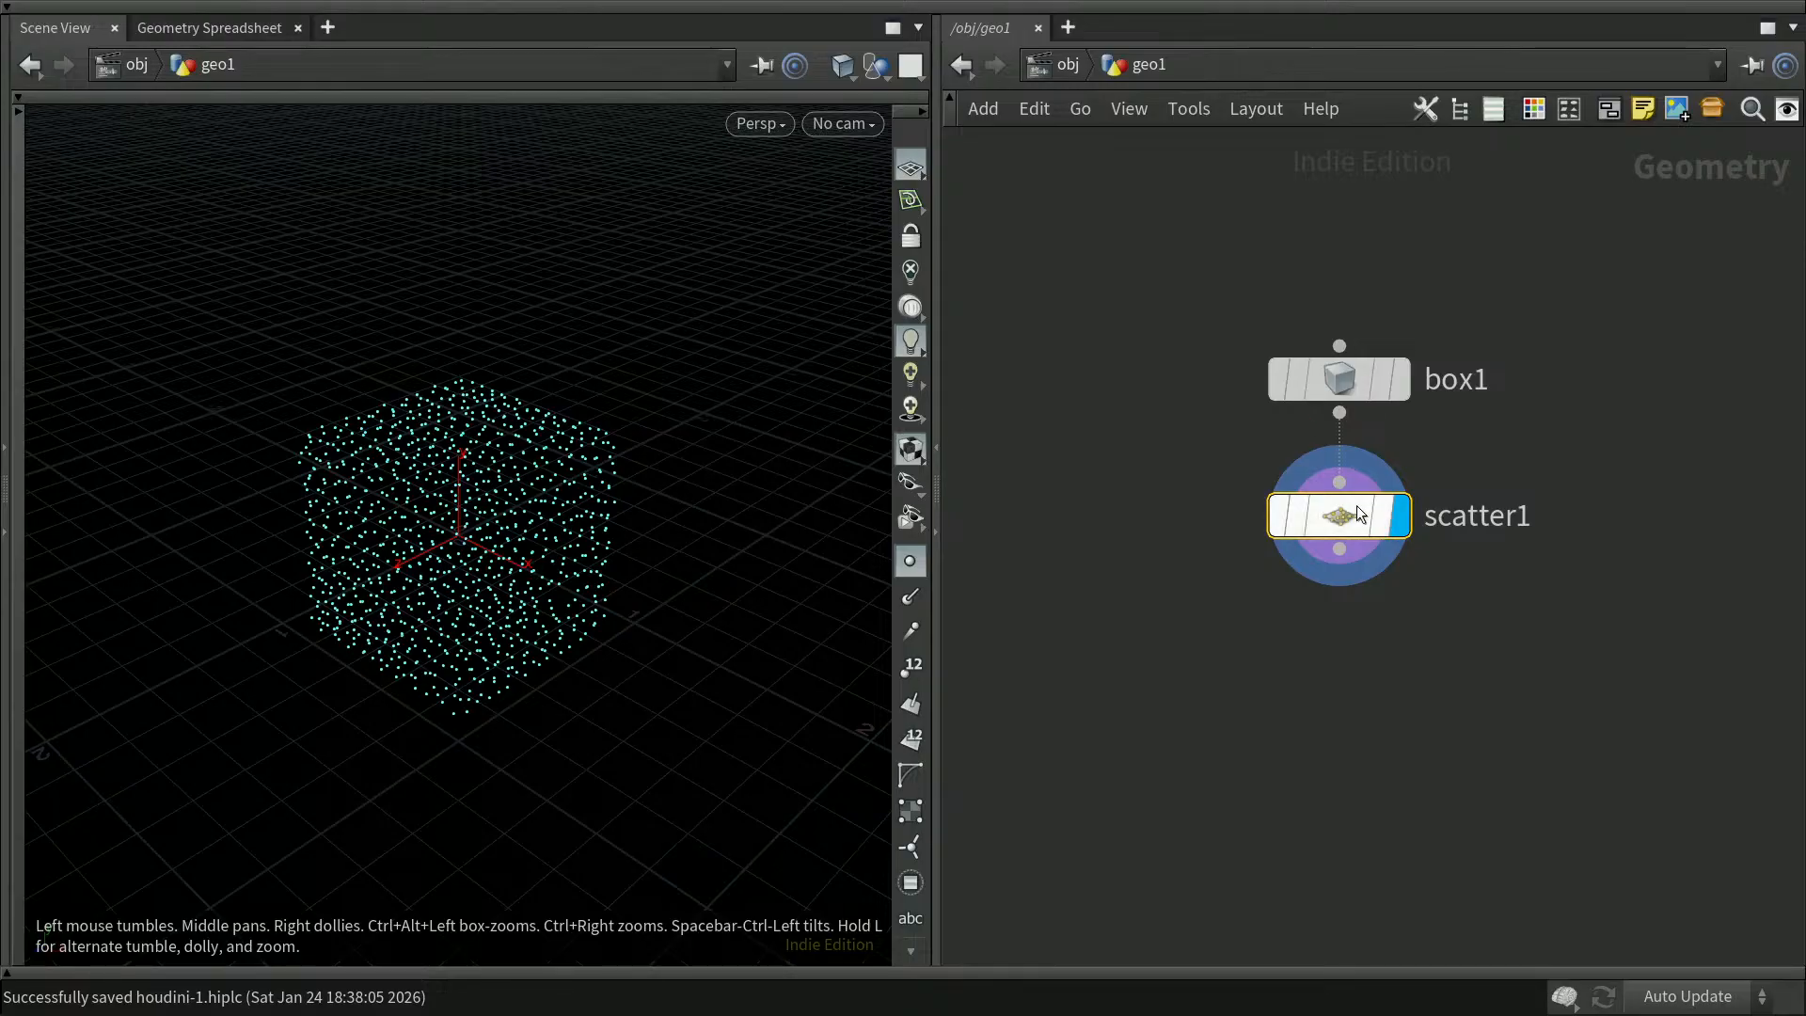
{"action": "mouse_move", "coordinate": [1343, 515]}
{"action": "left_mouse_down"}
{"action": "mouse_move", "coordinate": [1340, 548]}
{"action": "mouse_move", "coordinate": [1342, 517]}
{"action": "left_mouse_up"}
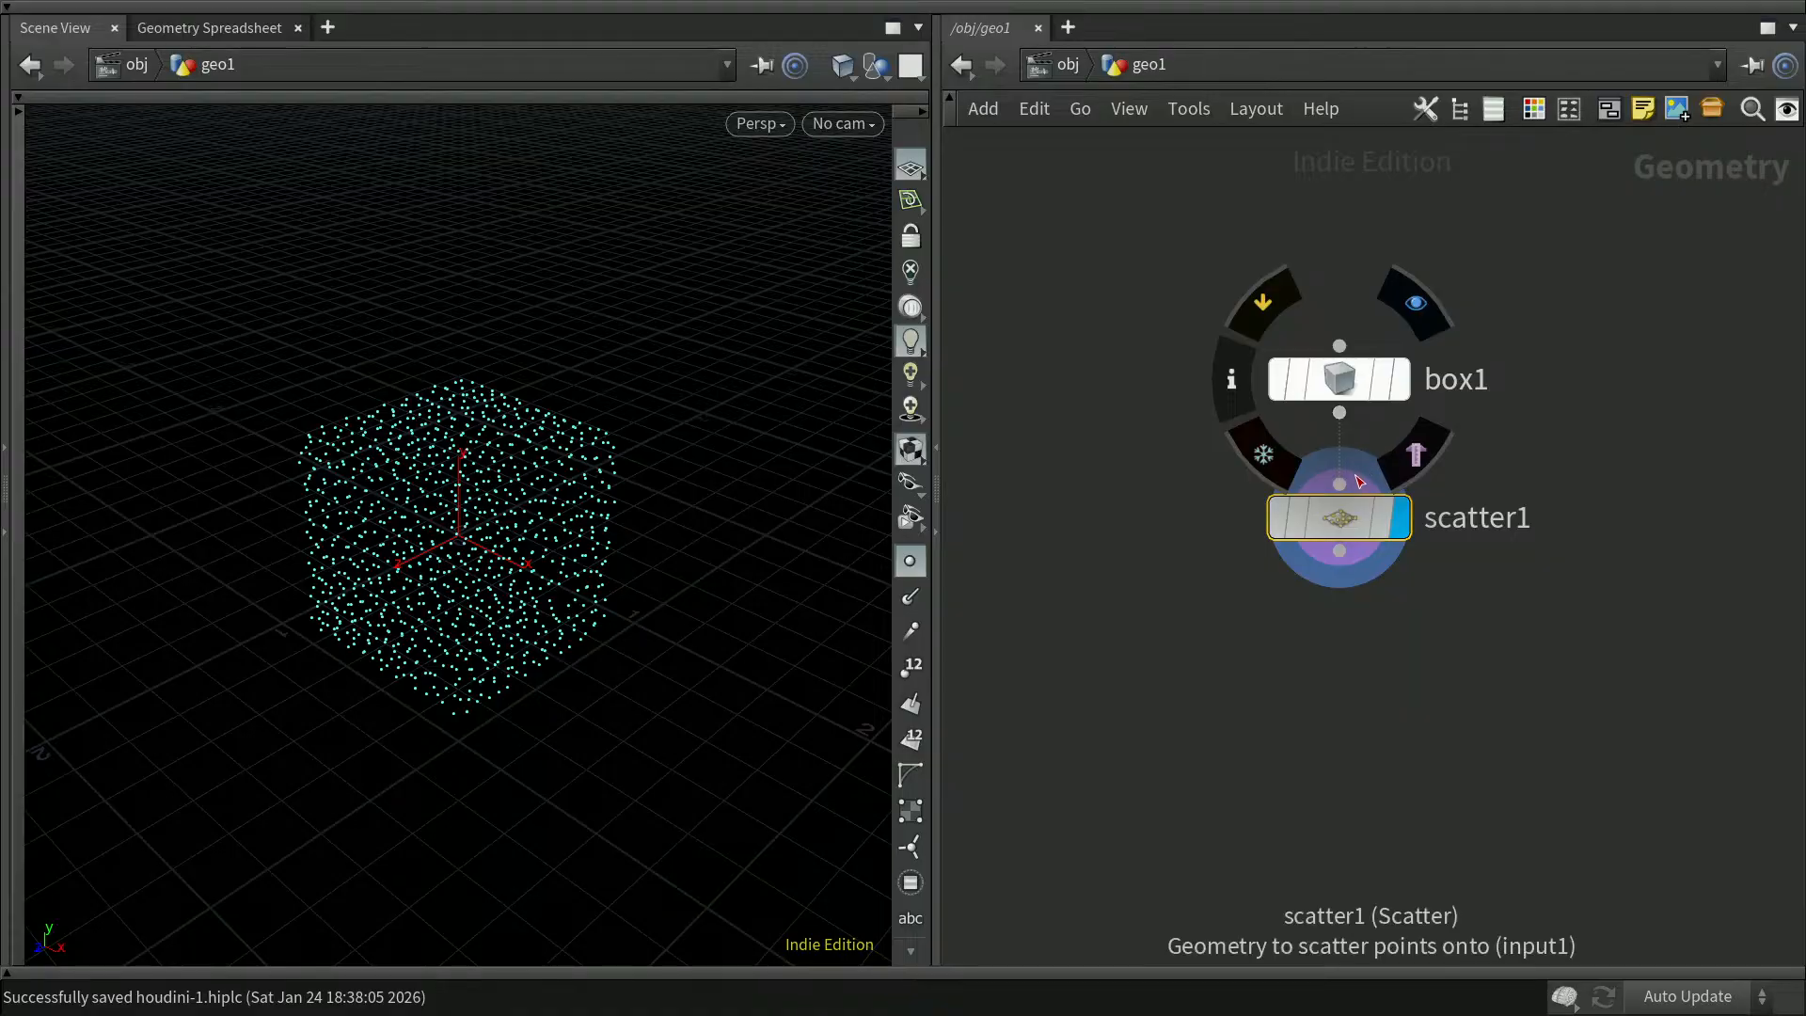
{"action": "left_click", "coordinate": [1381, 379]}
{"action": "left_click", "coordinate": [1381, 379]}
{"action": "left_click", "coordinate": [1381, 379]}
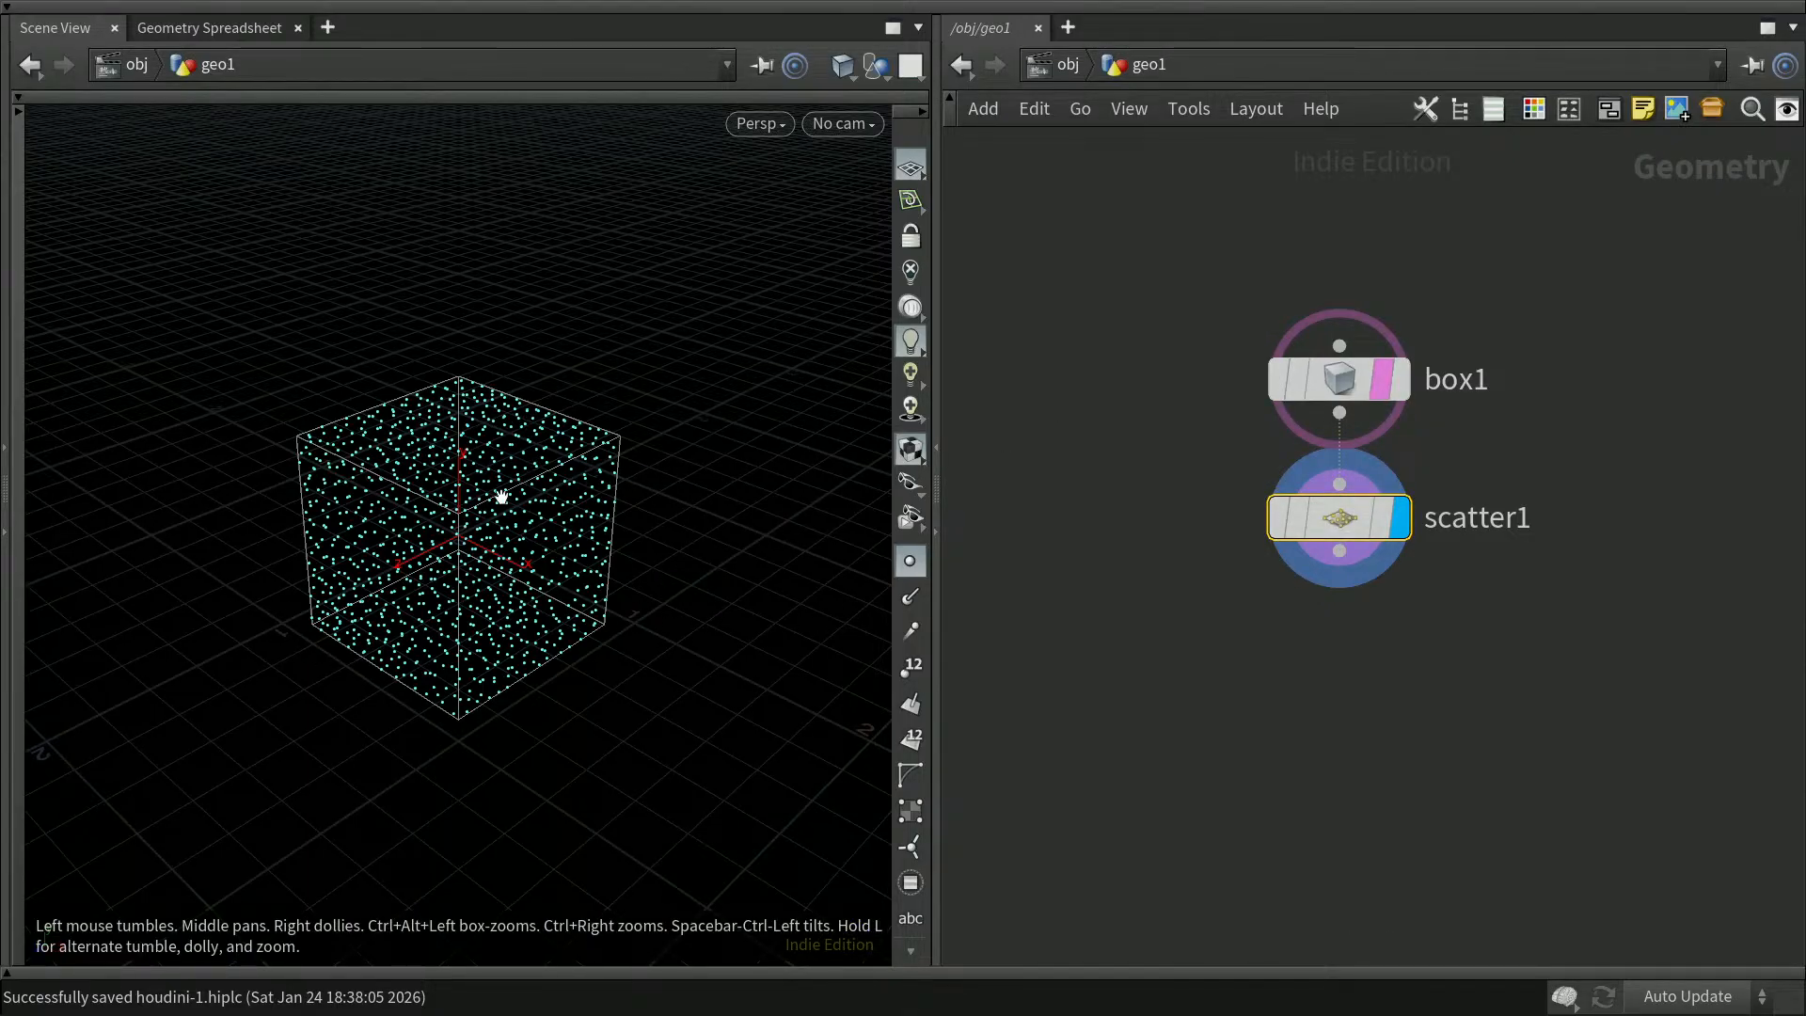
{"action": "left_click", "coordinate": [1337, 670]}
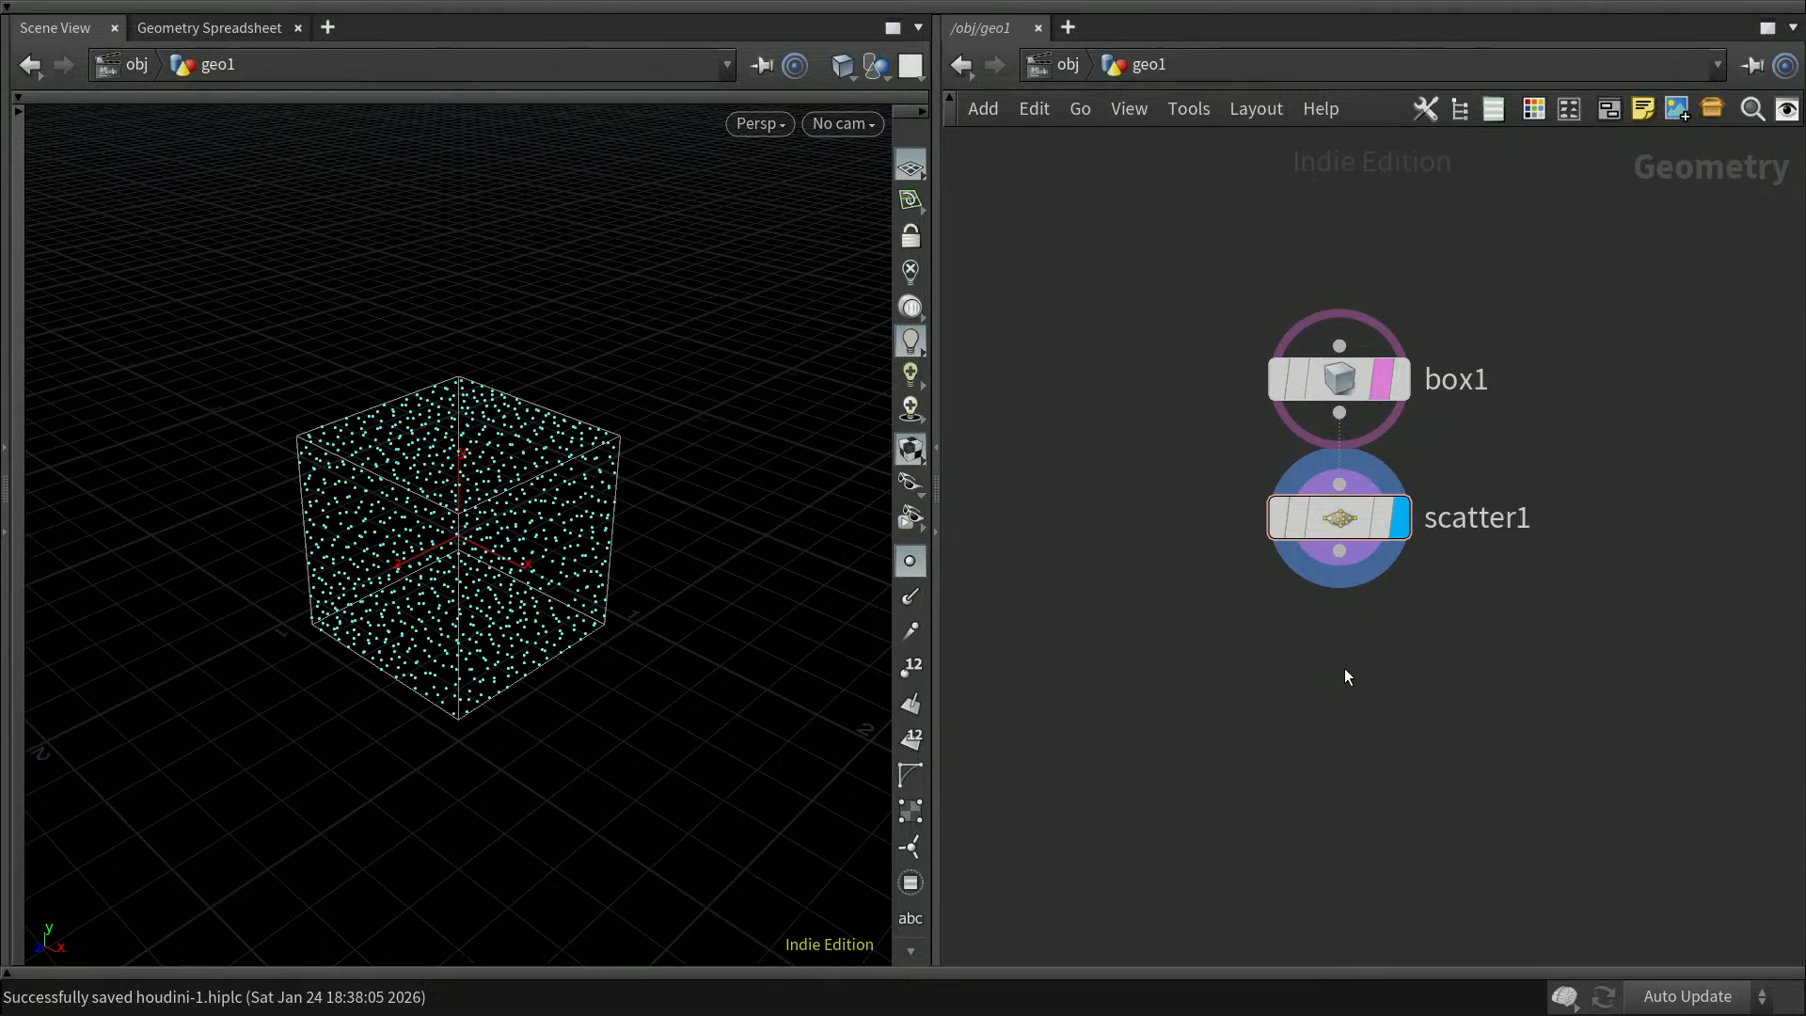
Make room below box1 and insert a Subdivide node on the wire between box1 and scatter1
{"action": "left_click_drag", "start_coordinate": [1352, 517], "coordinate": [1349, 557]}
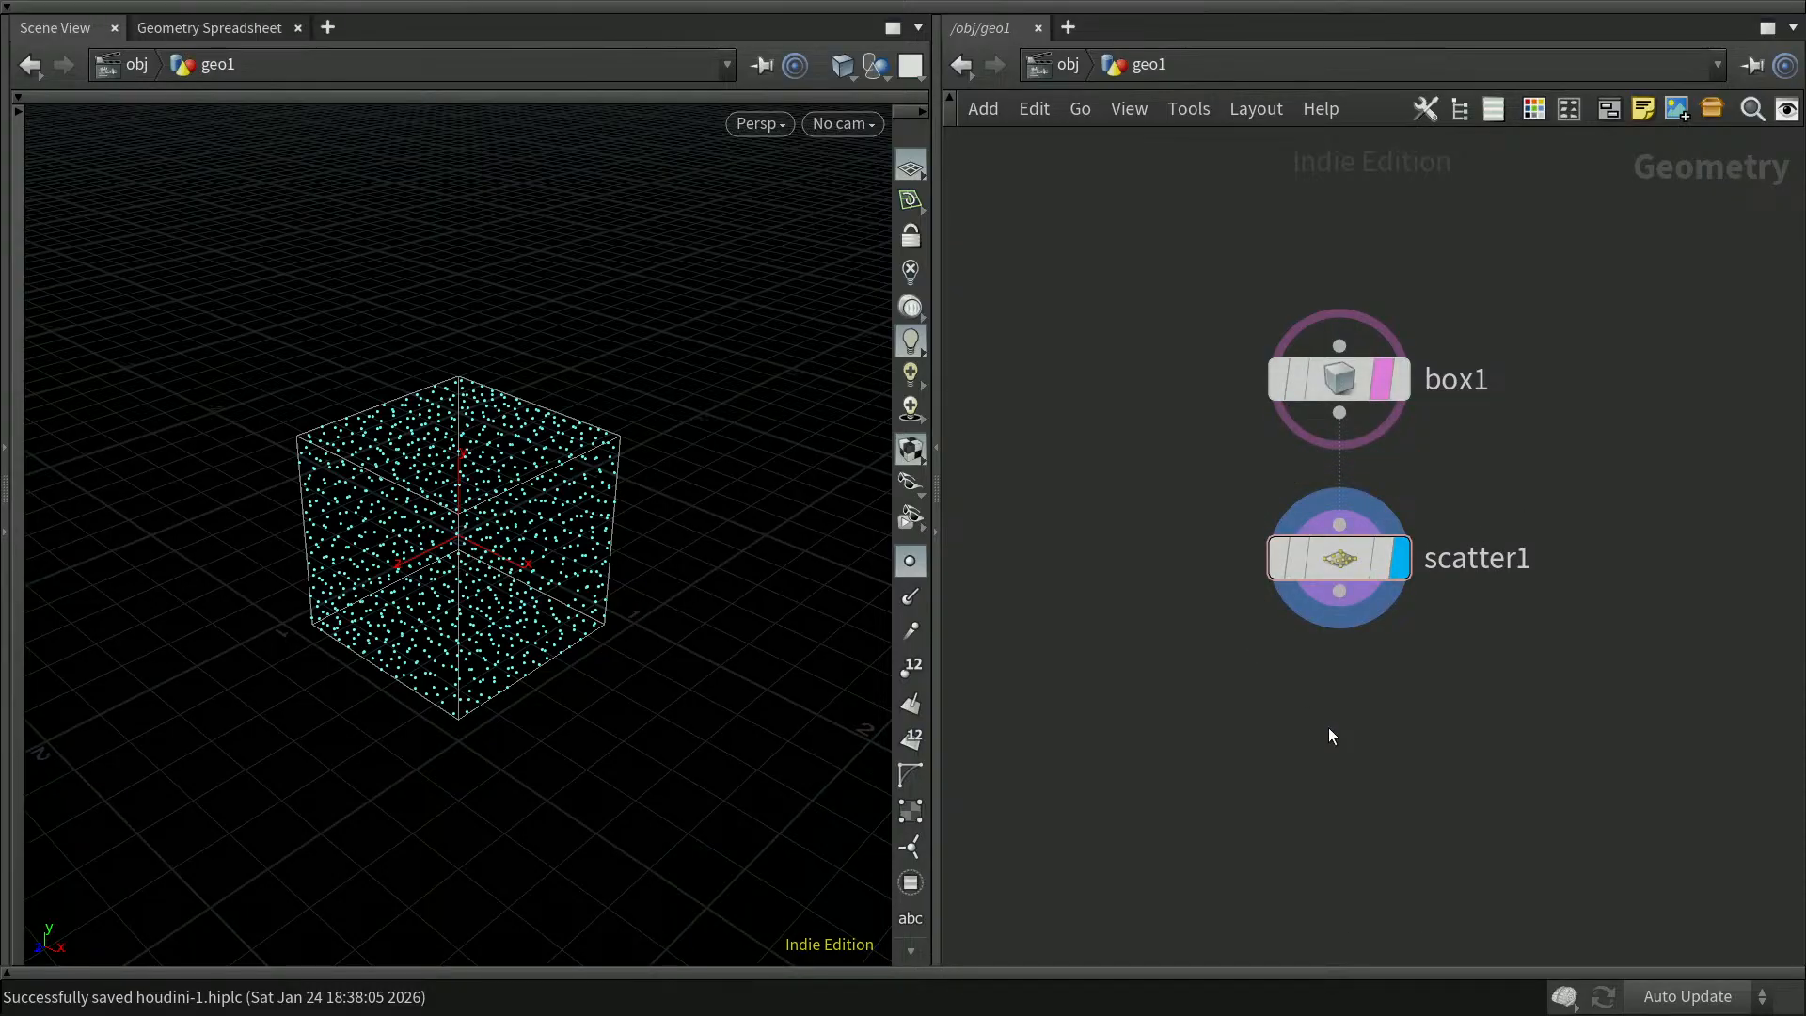
{"action": "left_click_drag", "start_coordinate": [1345, 567], "coordinate": [1345, 667]}
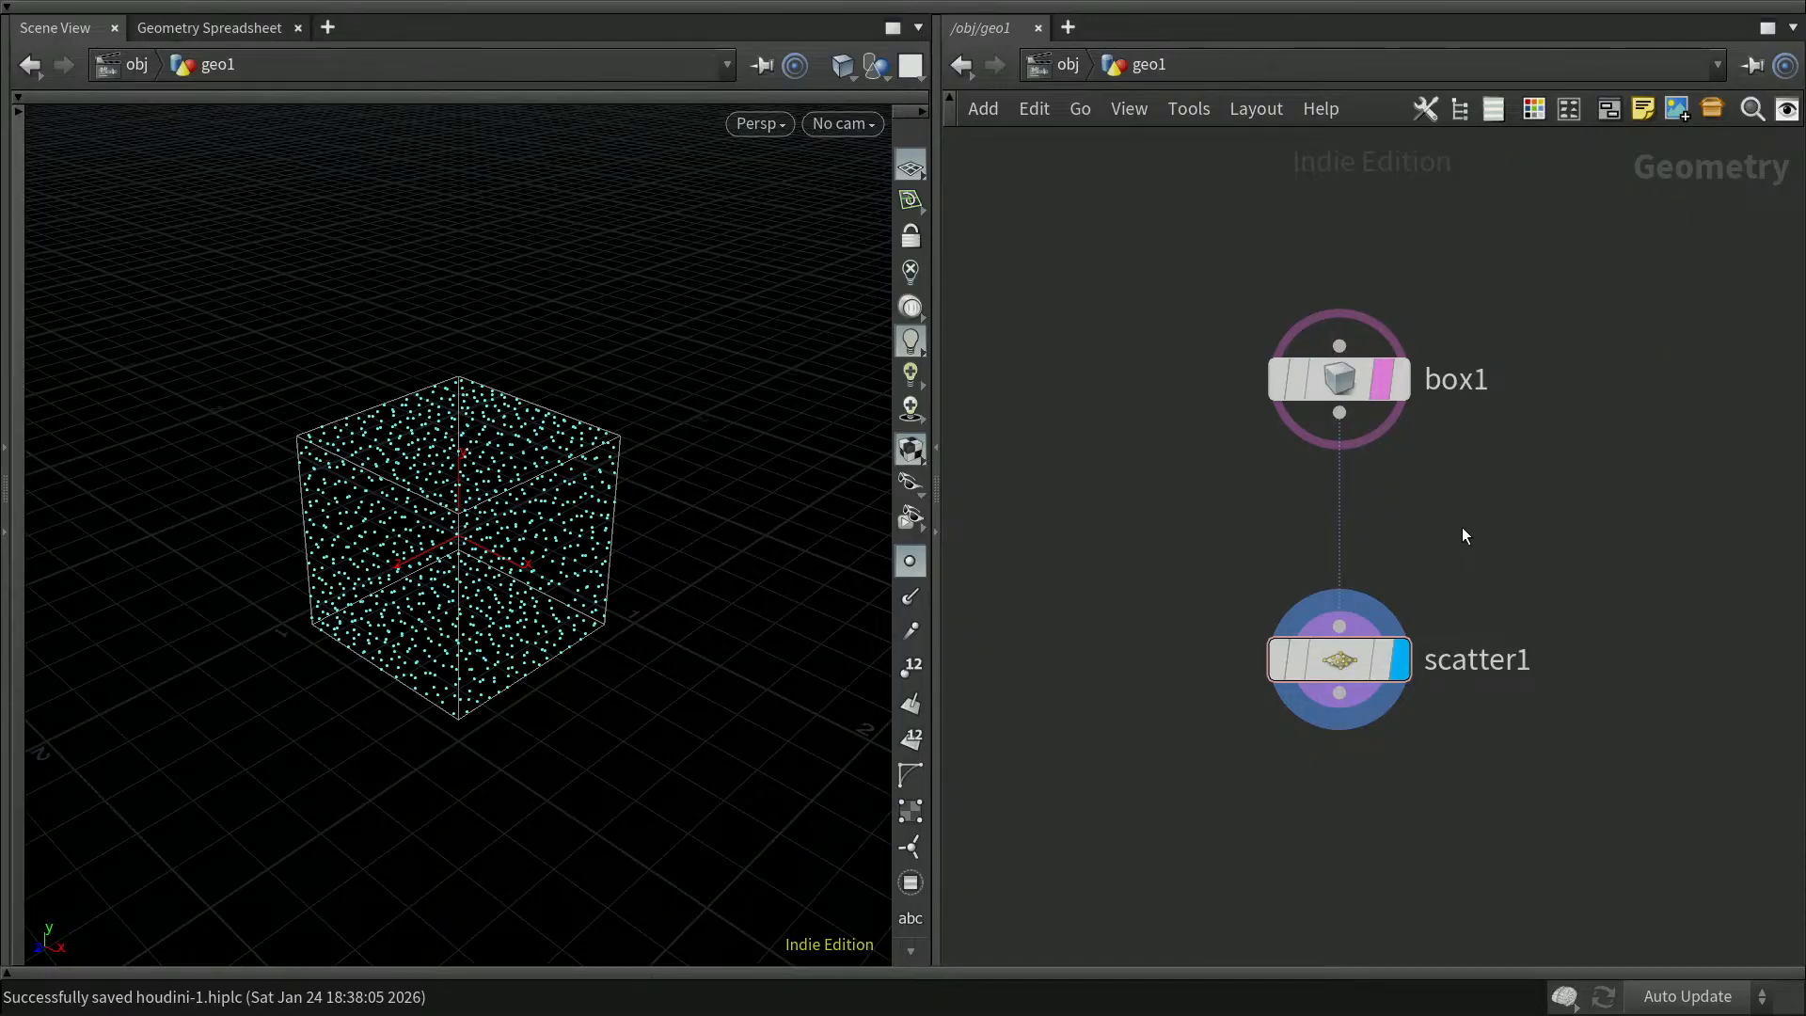
{"action": "key", "text": "Tab"}
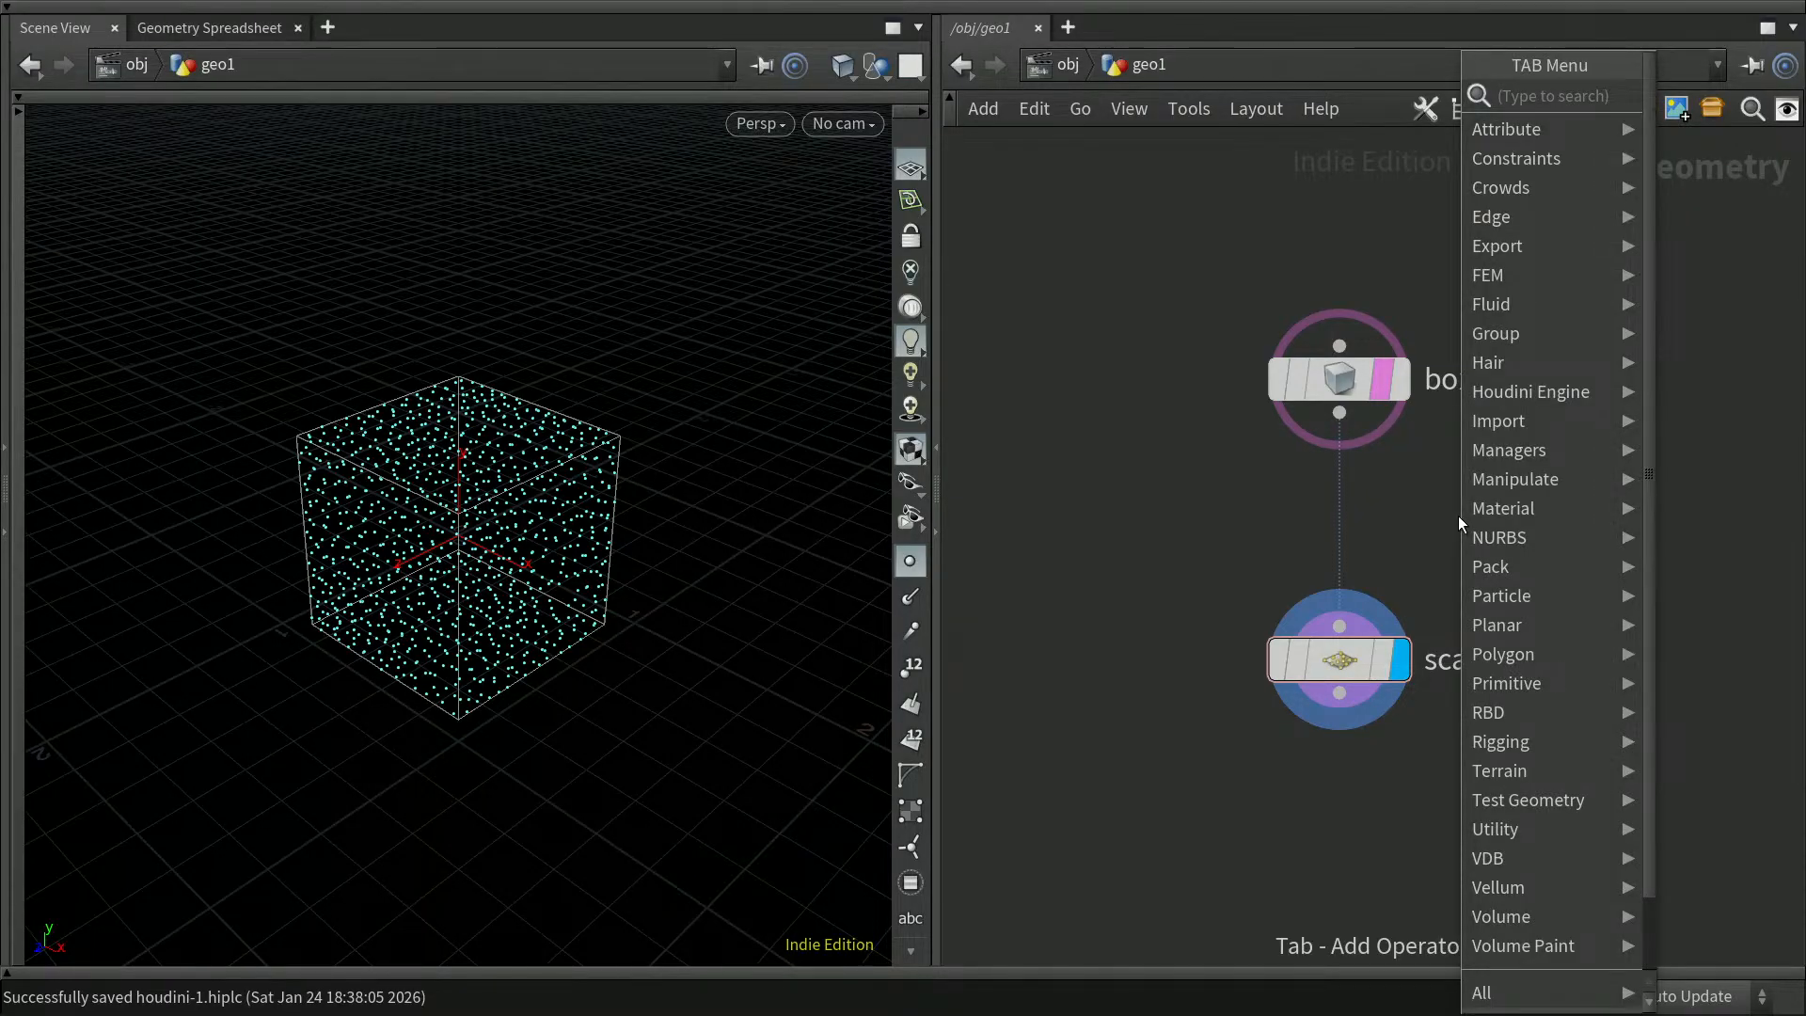
{"action": "type", "text": "subdiv"}
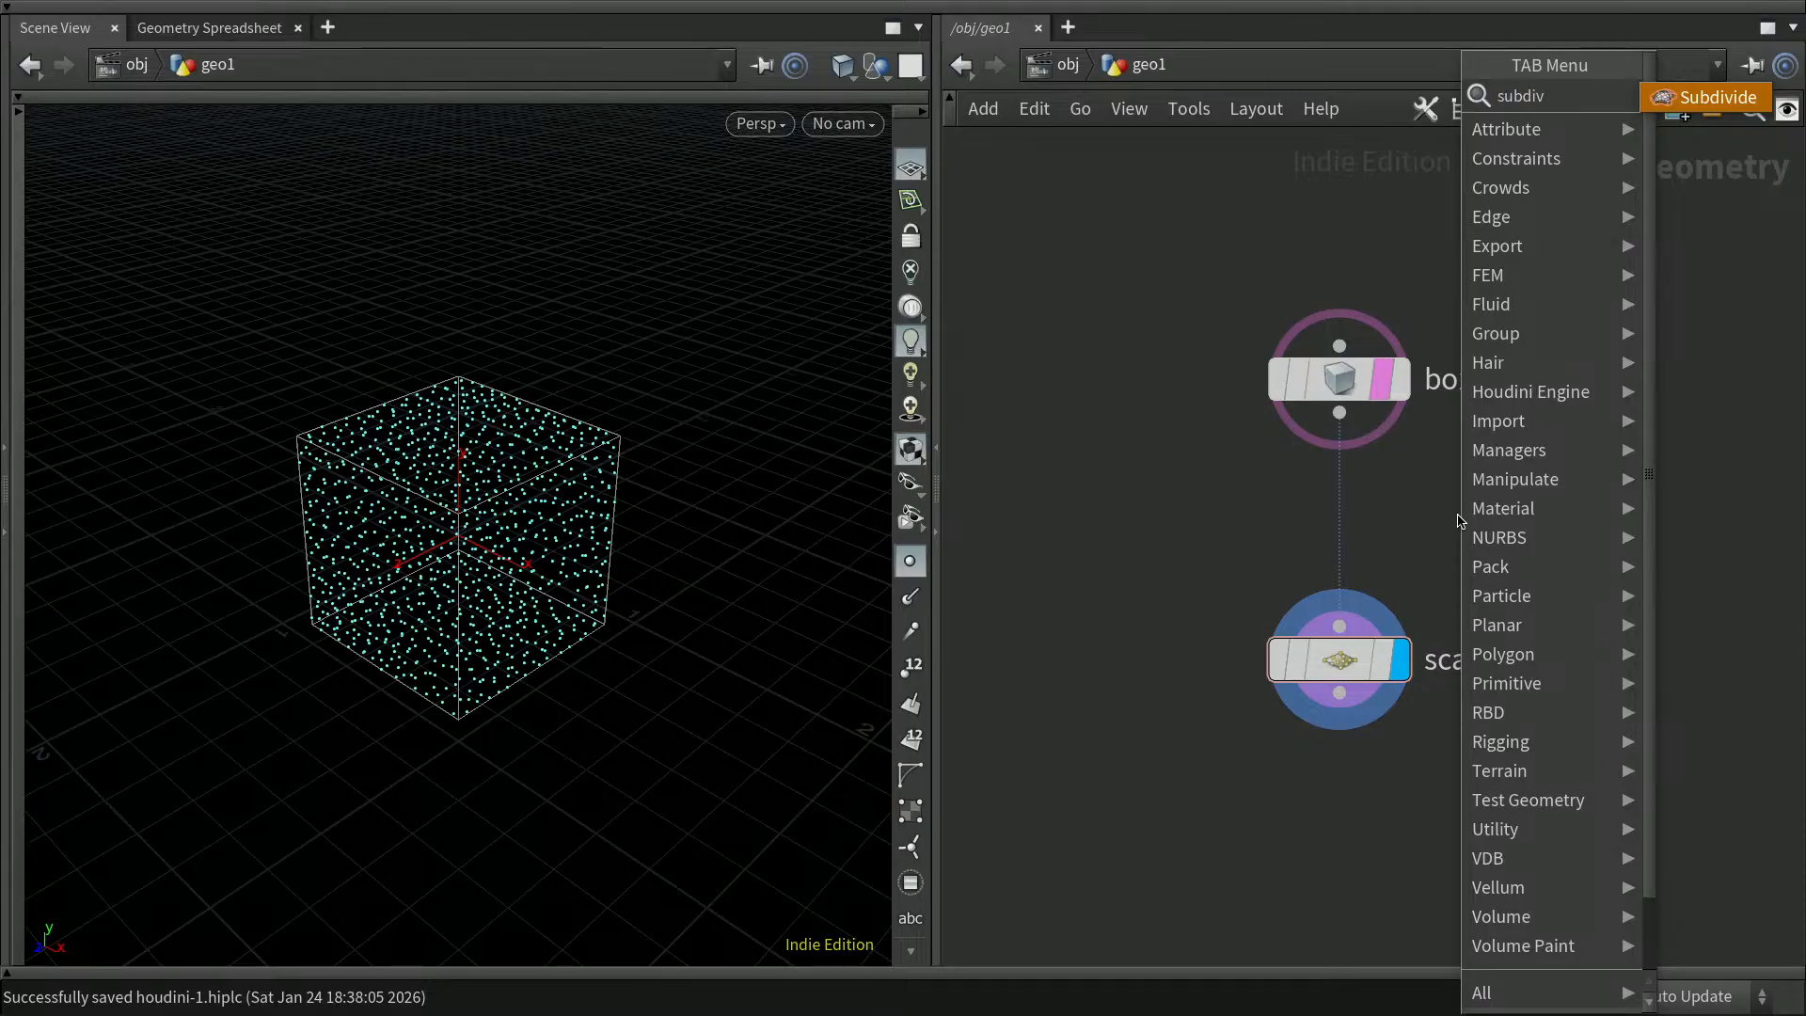
{"action": "key", "text": "Return"}
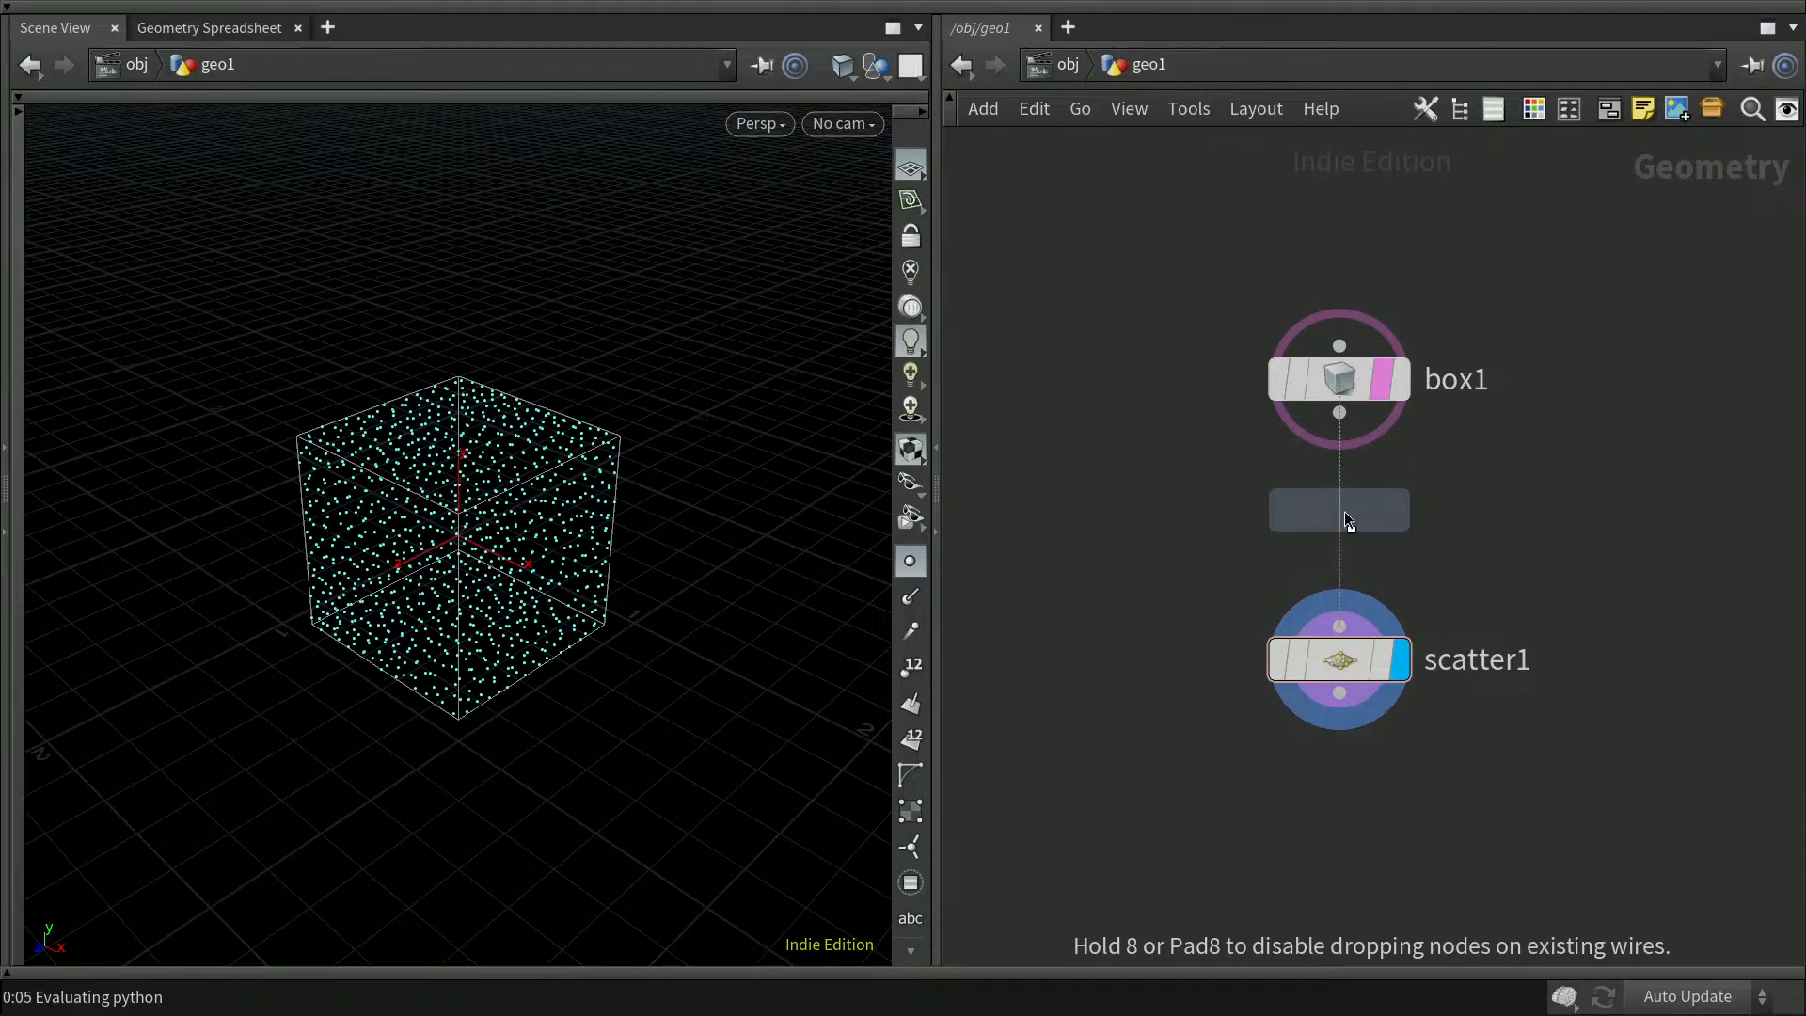
{"action": "left_click", "coordinate": [1345, 511]}
{"action": "mouse_move", "coordinate": [1341, 509]}
{"action": "left_click_drag", "start_coordinate": [1341, 509], "coordinate": [1348, 524]}
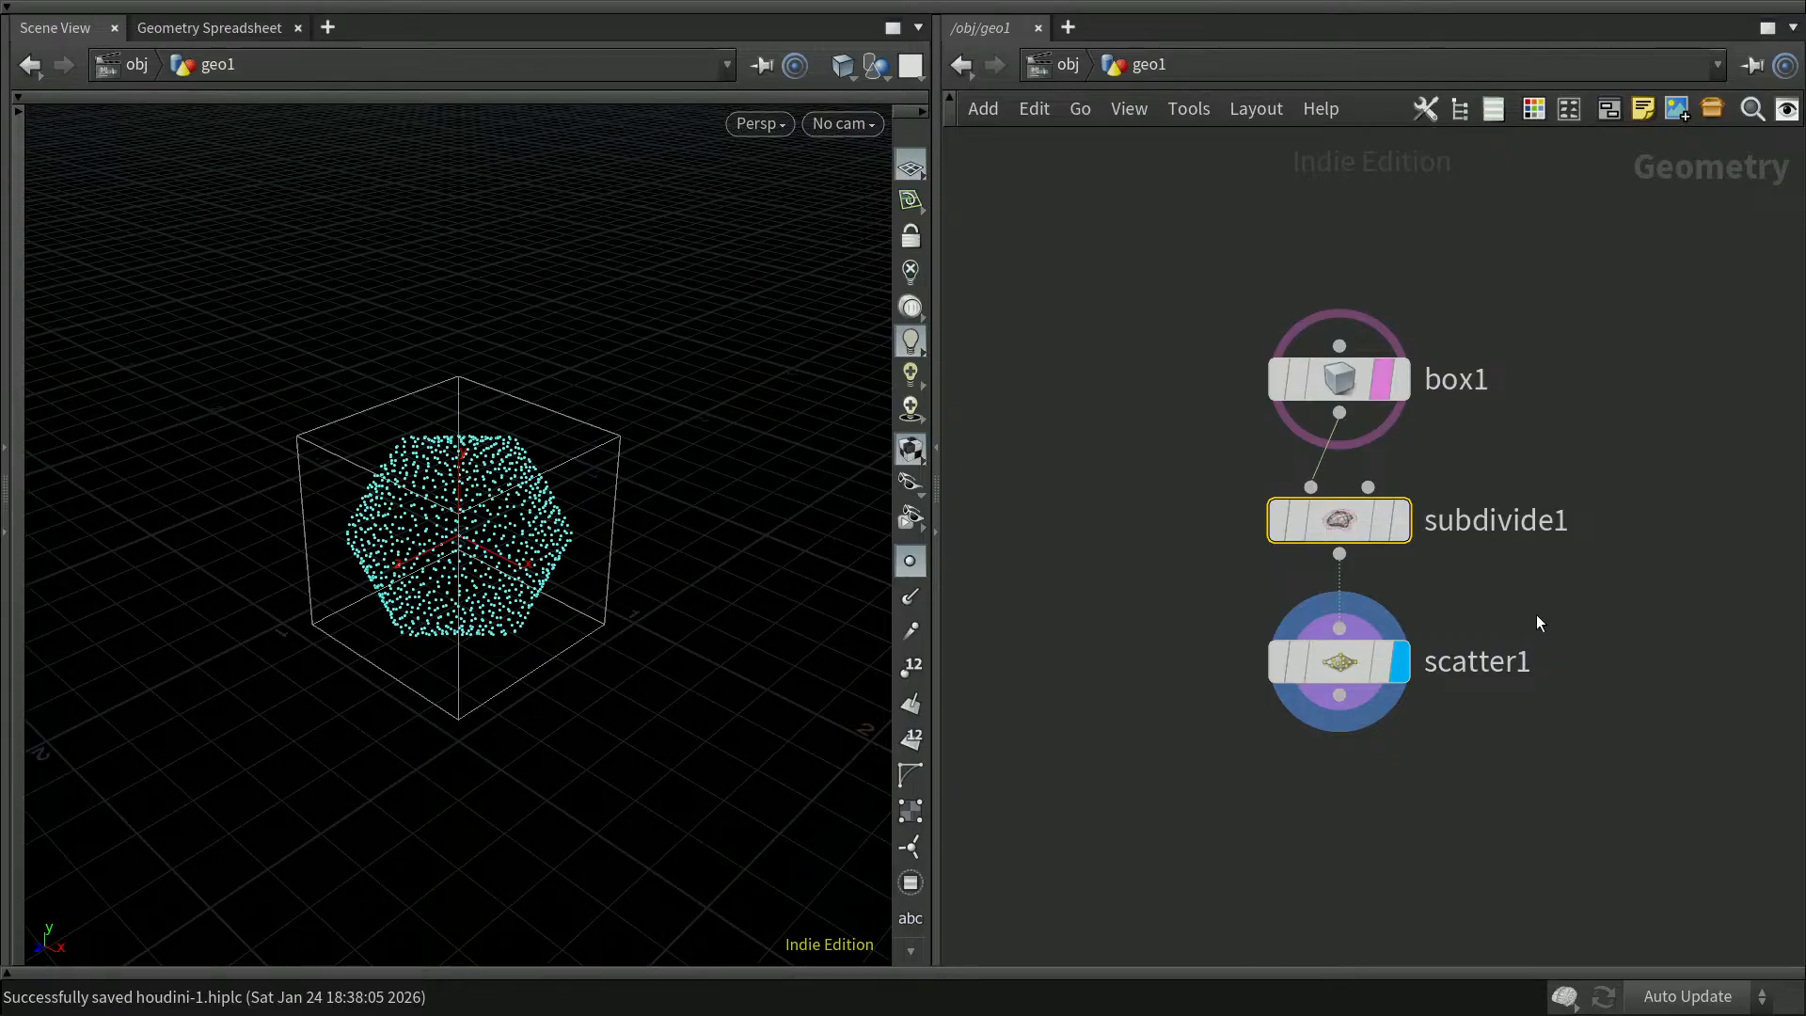
Compare the box, subdivided and scattered geometry in the viewport, ending with scatter1 displayed and box1 as the template
{"action": "mouse_move", "coordinate": [1392, 373]}
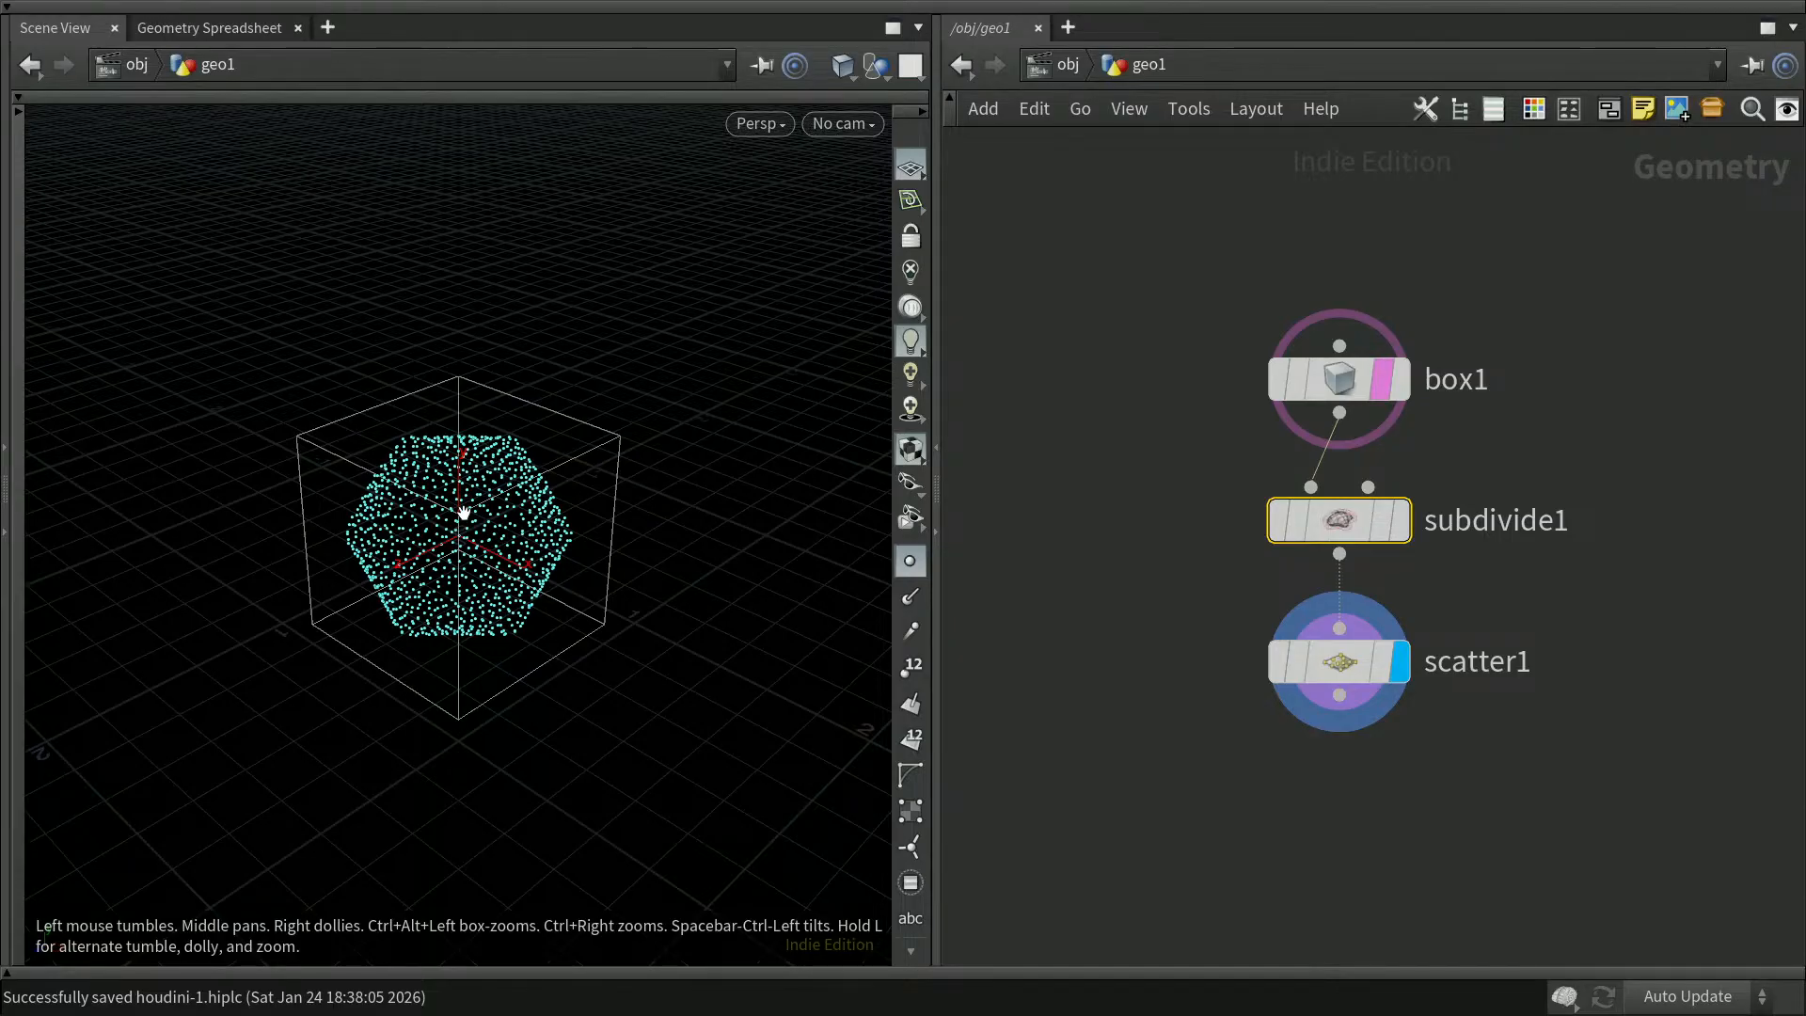
{"action": "mouse_move", "coordinate": [1389, 528]}
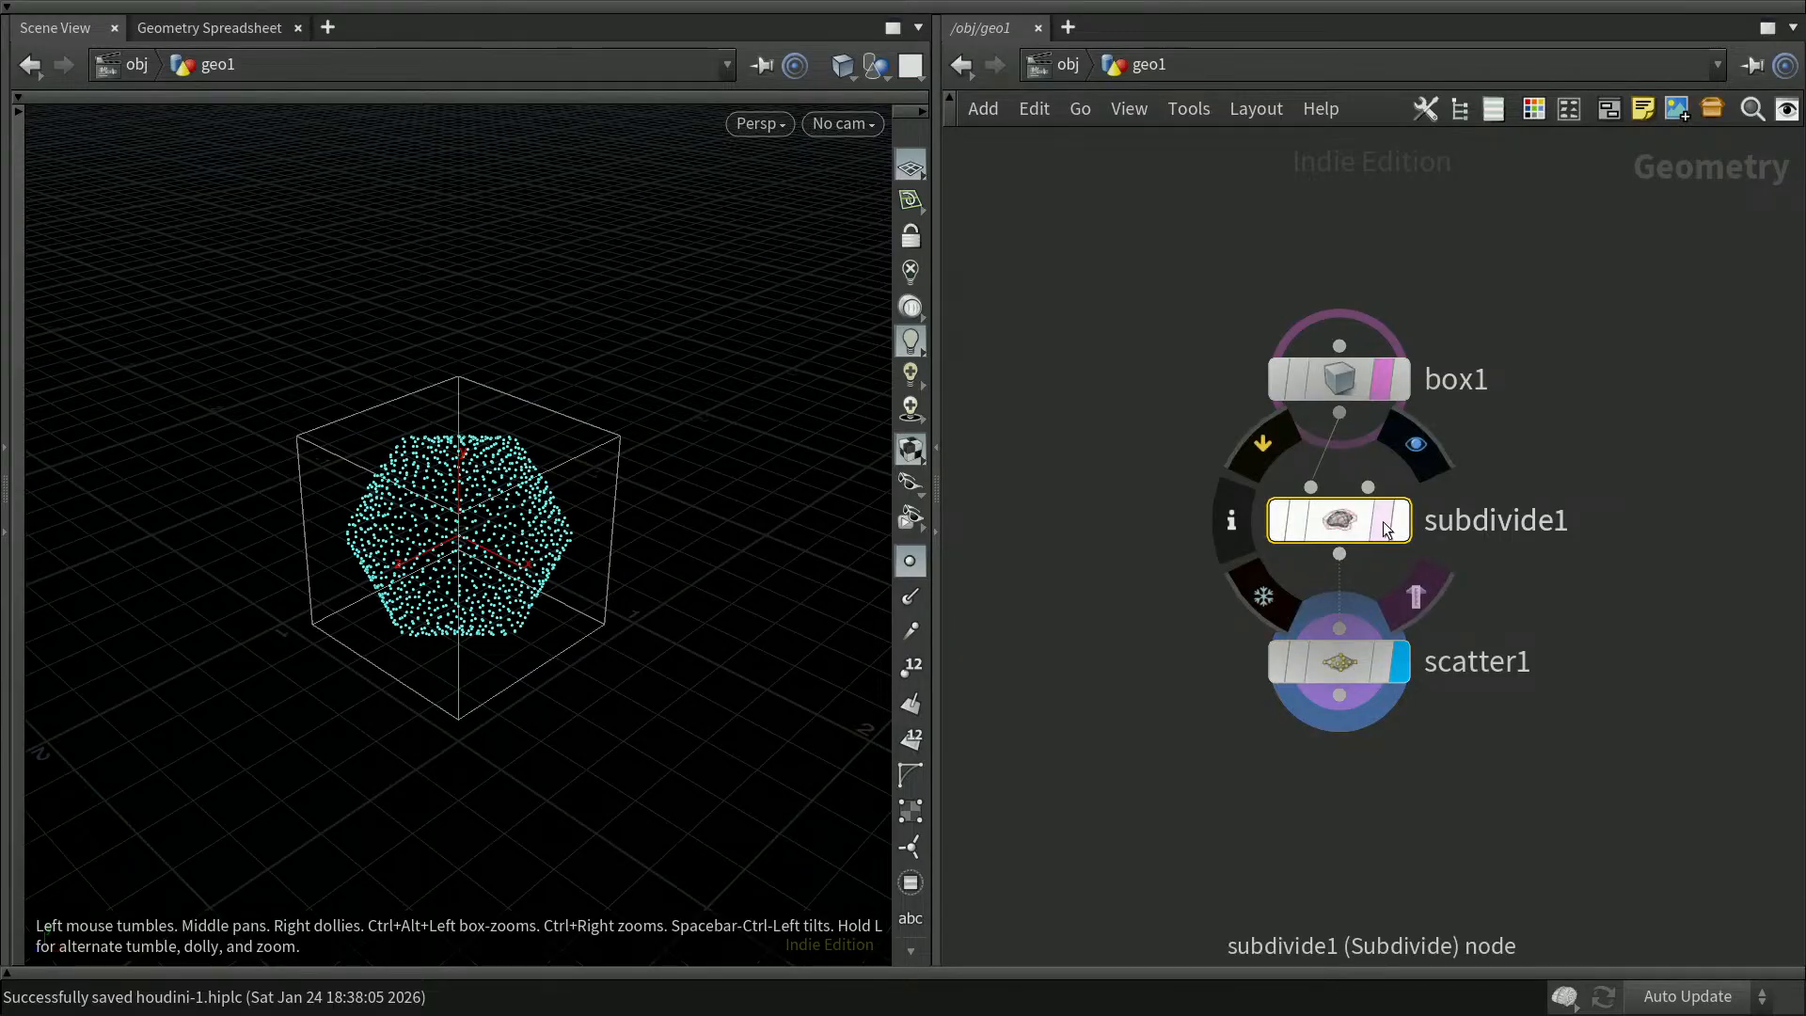
{"action": "left_click", "coordinate": [1385, 530]}
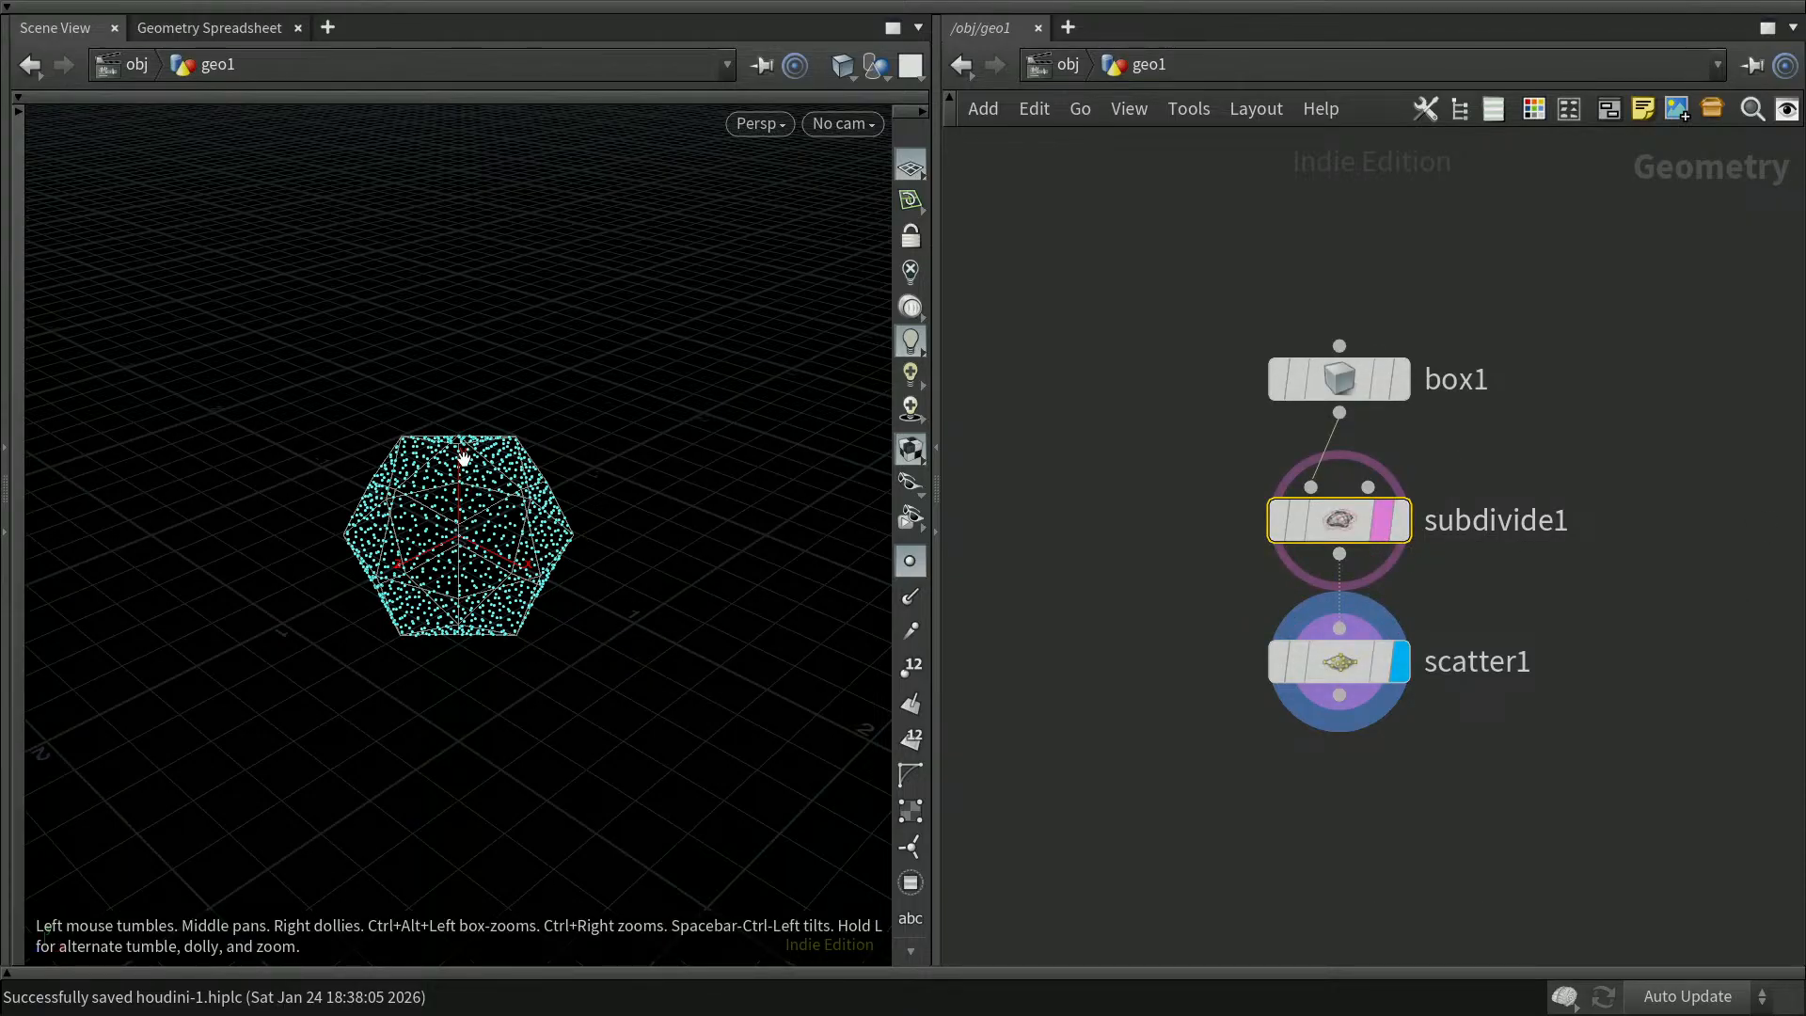
{"action": "mouse_move", "coordinate": [1405, 527]}
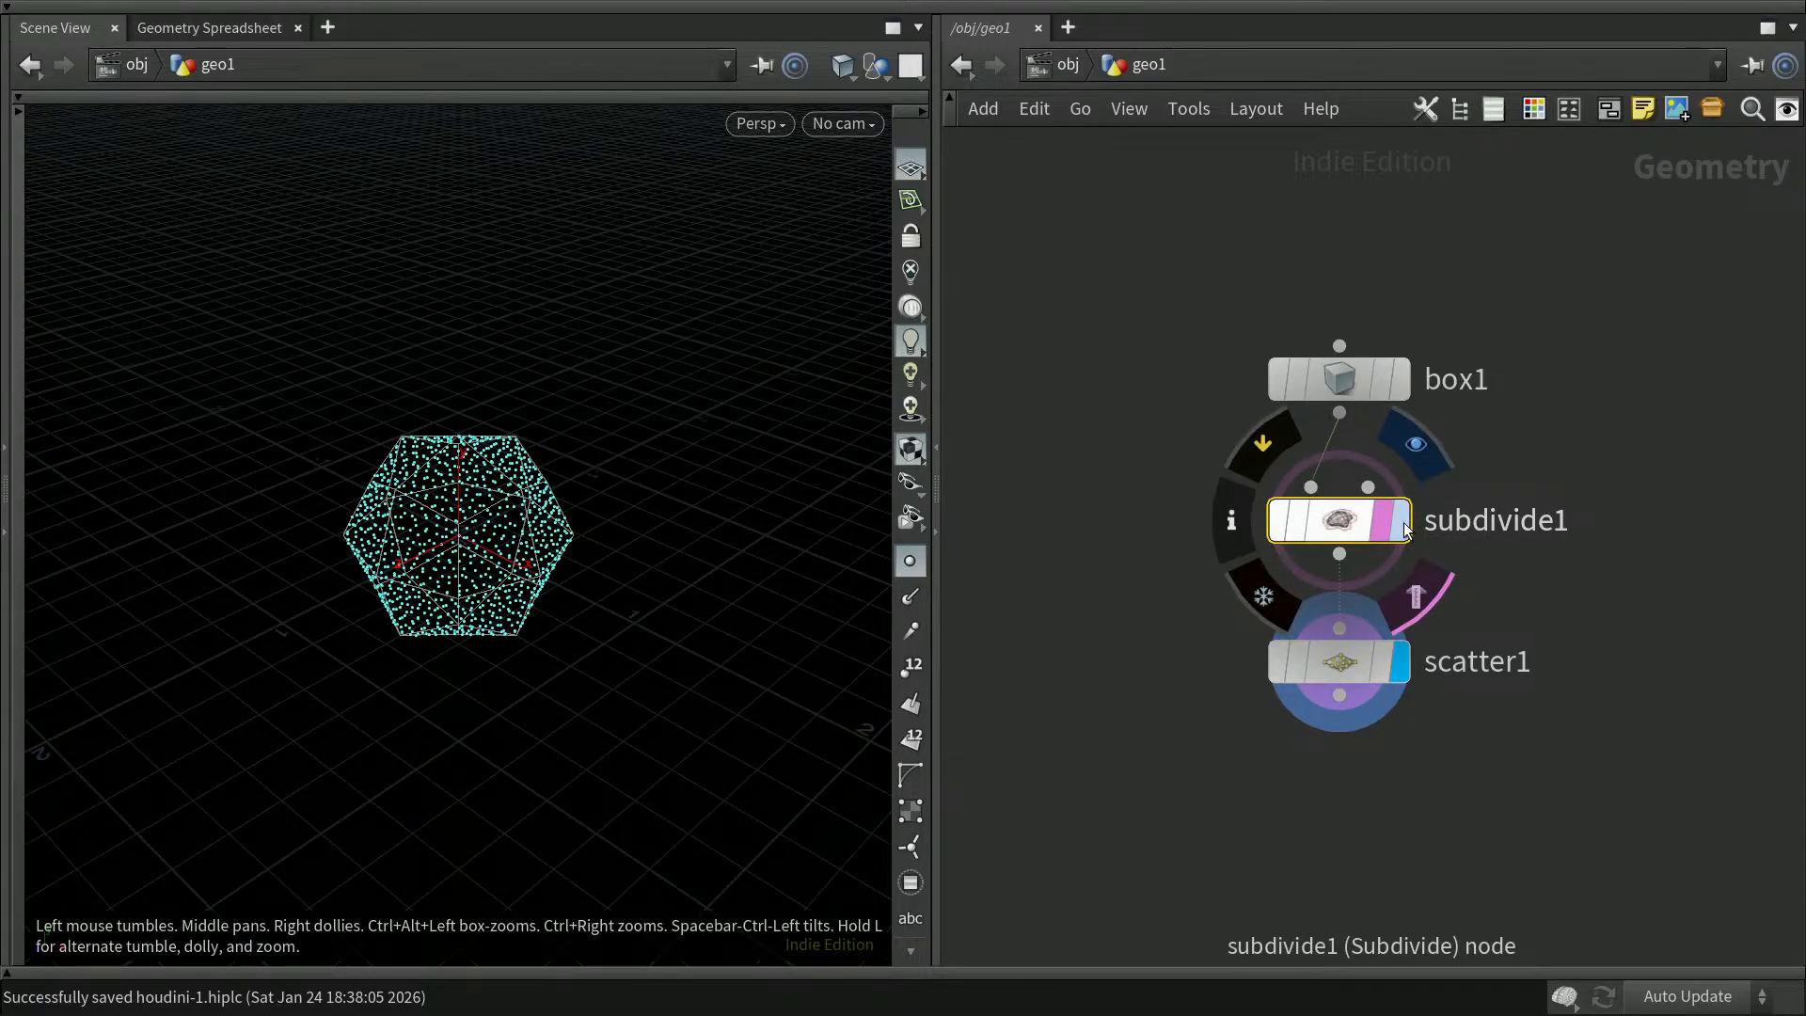
{"action": "left_click", "coordinate": [1405, 528]}
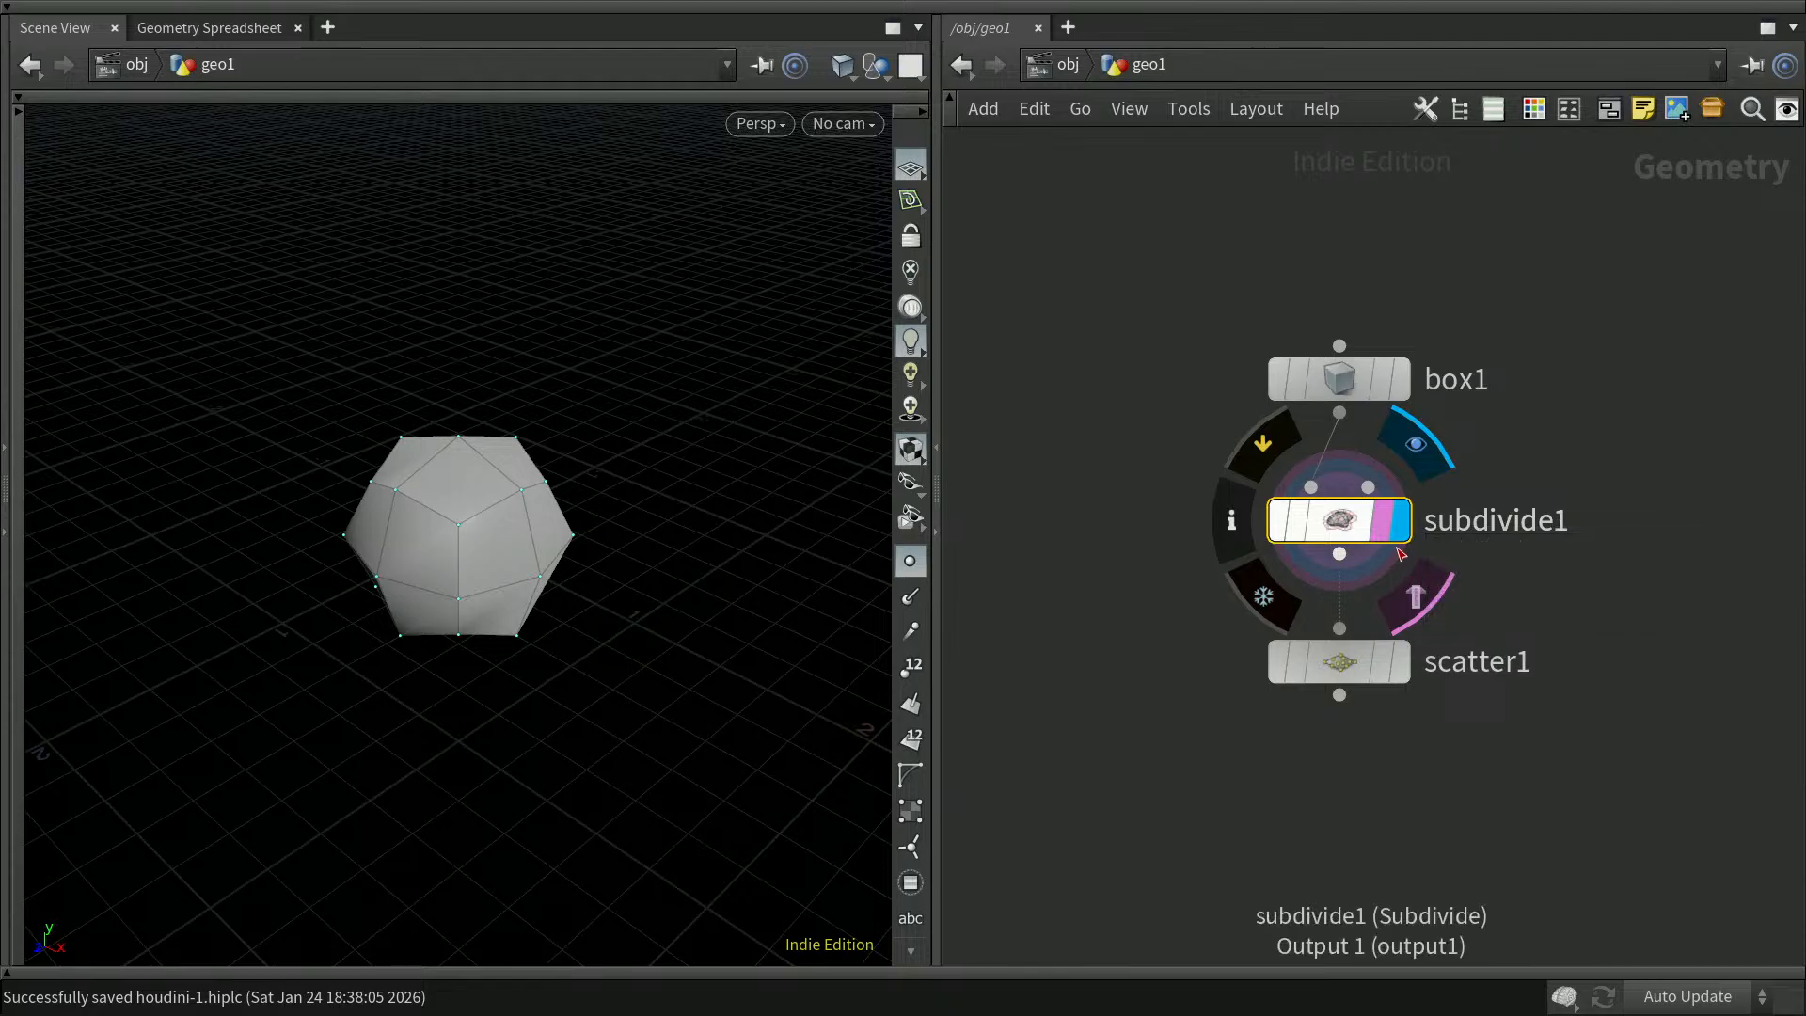
{"action": "left_click", "coordinate": [1400, 382]}
{"action": "left_click", "coordinate": [1402, 522]}
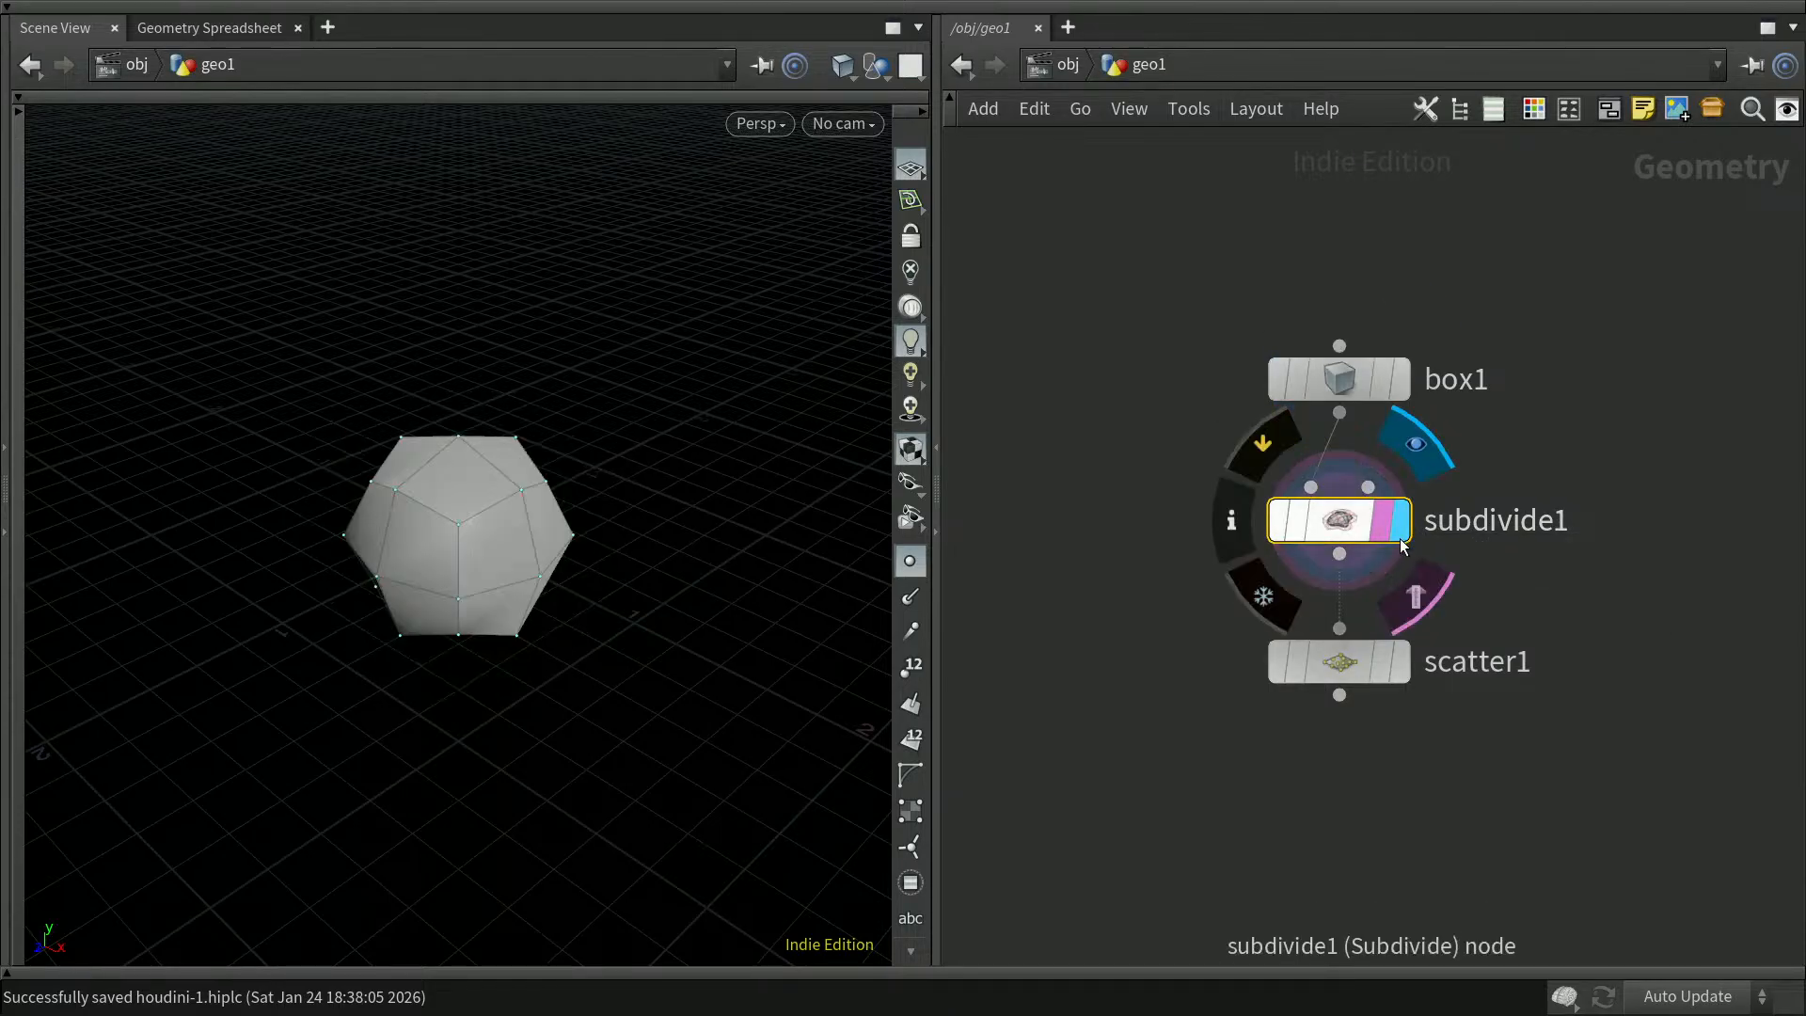
{"action": "left_click", "coordinate": [1400, 664]}
{"action": "left_click", "coordinate": [1381, 382]}
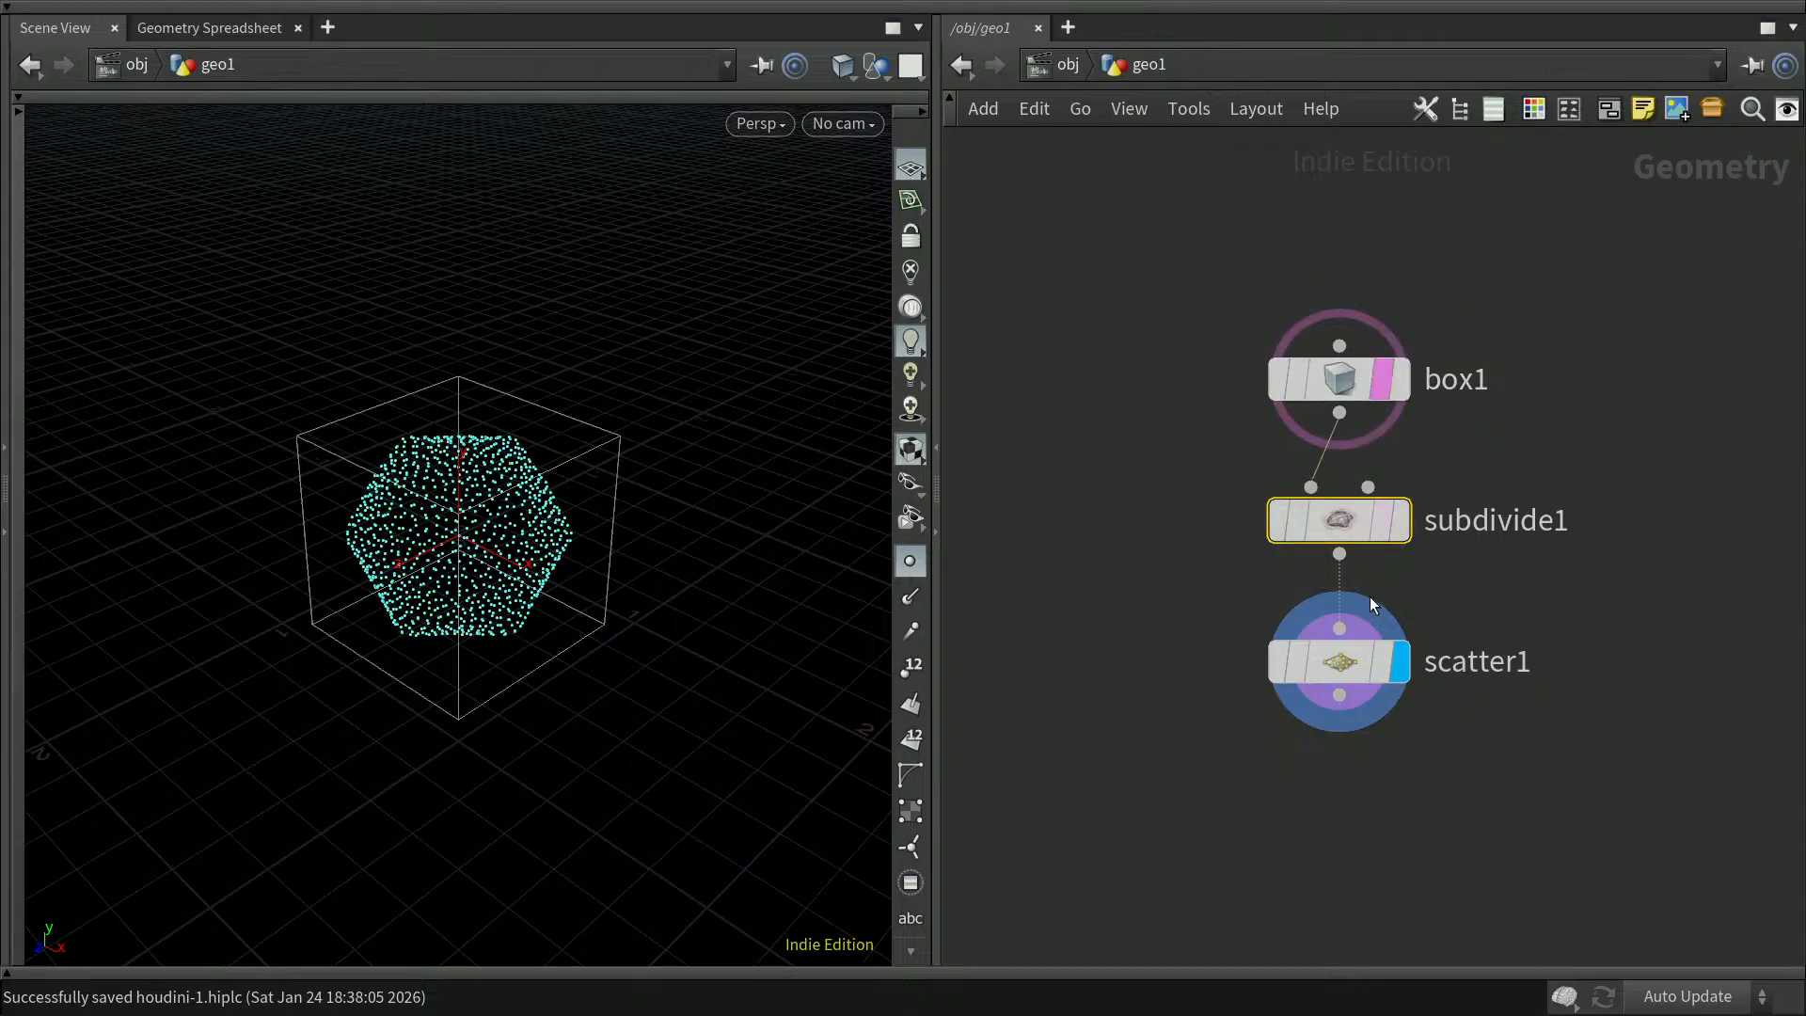
Tighten the spacing of the node chain in the network and hide the viewport's display options toolbar
{"action": "middle_click_drag", "start_coordinate": [1569, 742], "coordinate": [1570, 703]}
{"action": "left_click_drag", "start_coordinate": [1369, 572], "coordinate": [1366, 569]}
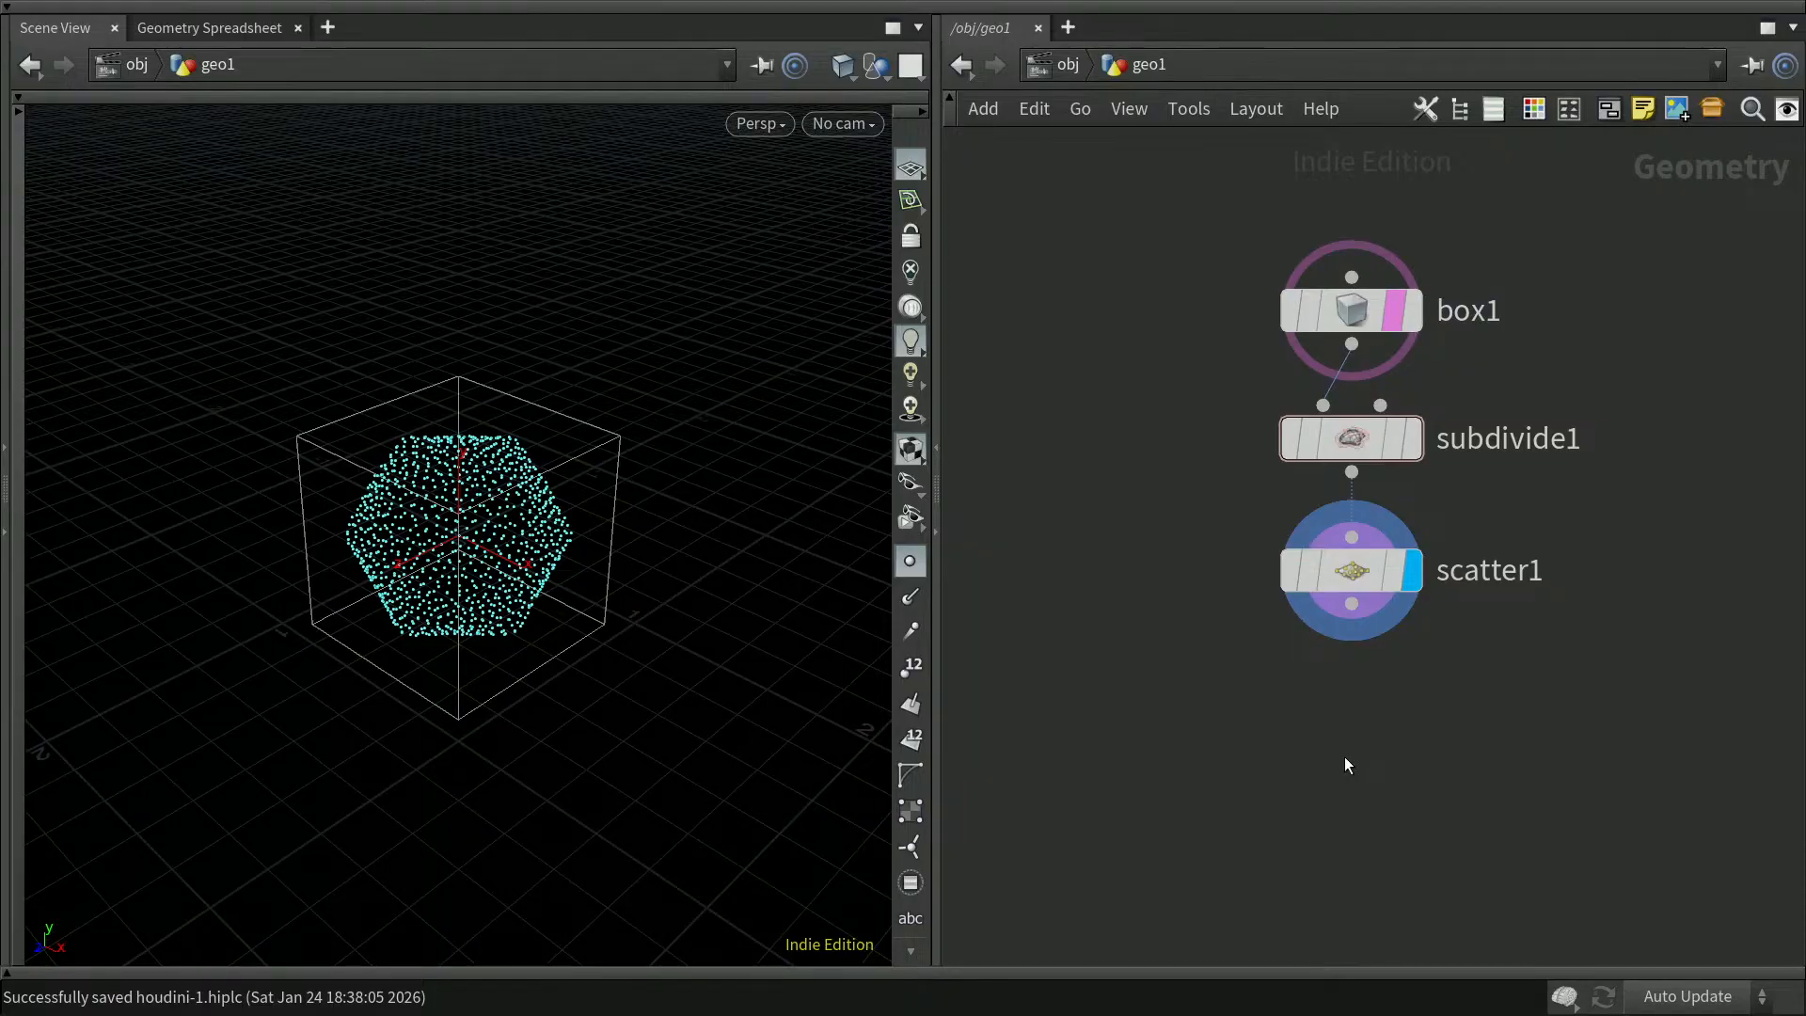
{"action": "left_click", "coordinate": [914, 111]}
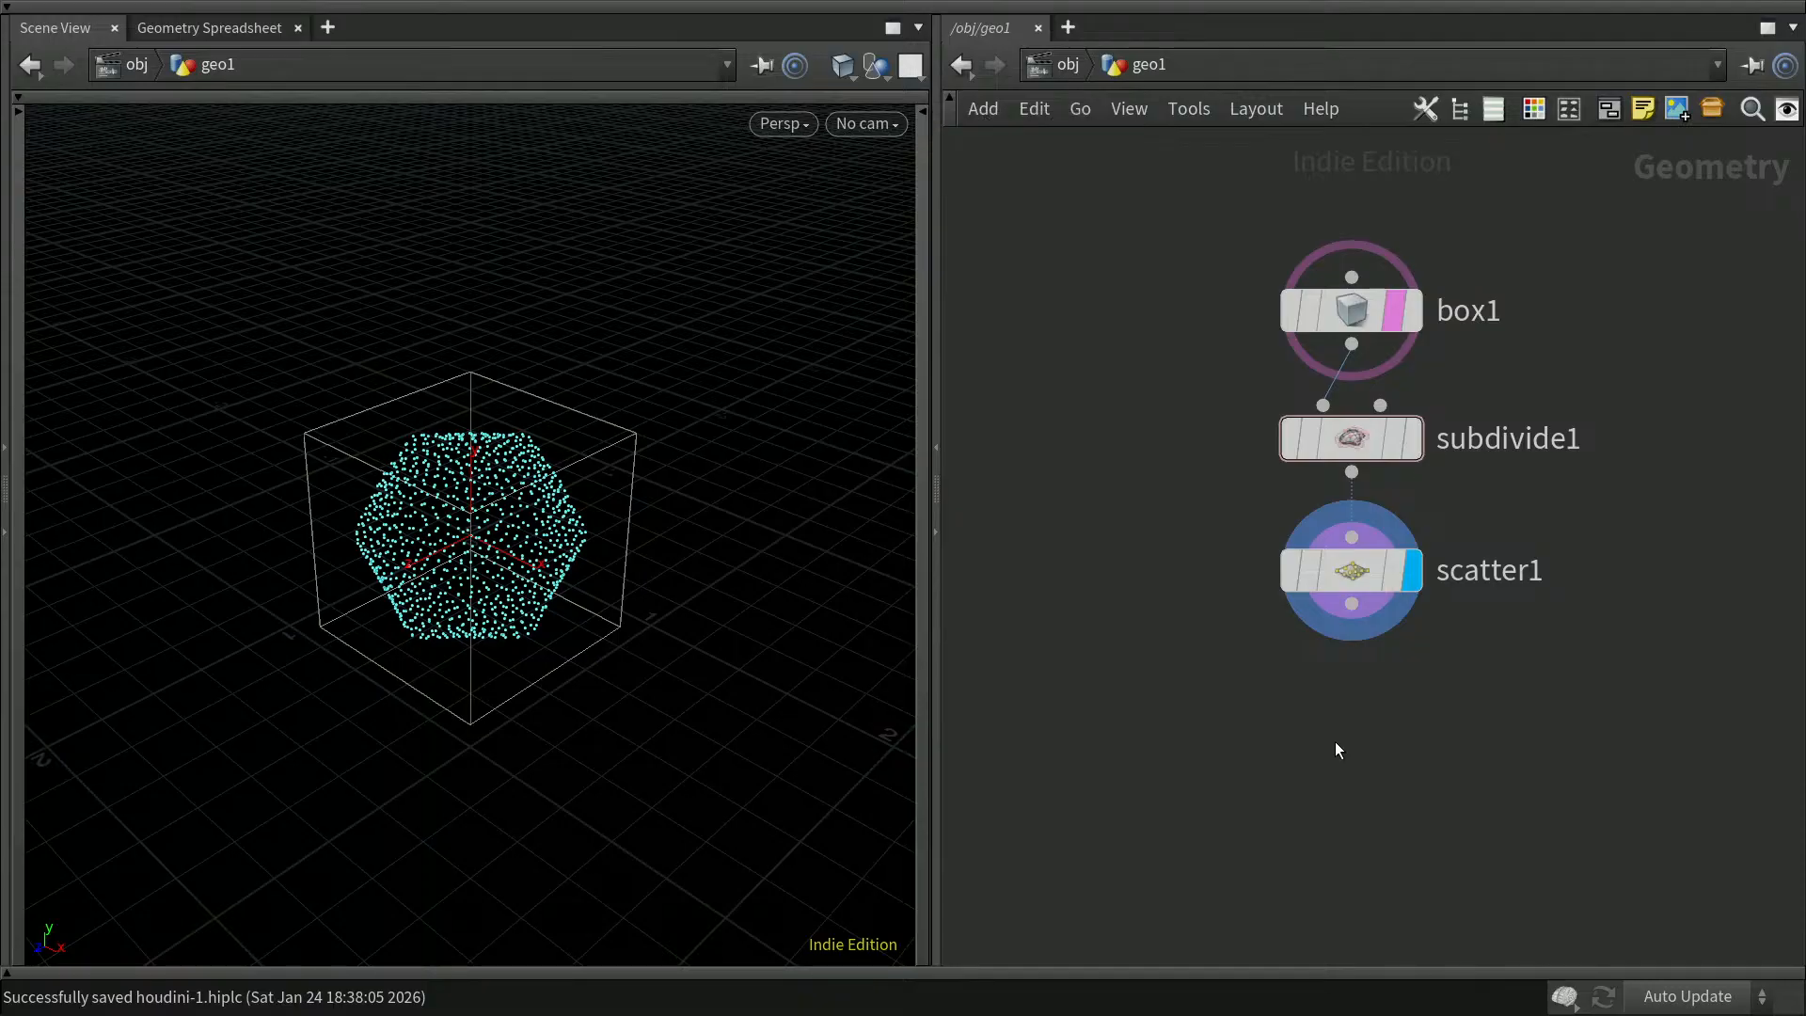
Add a Mountain node below scatter1, fed by scatter1's output, and display its result in the viewport
{"action": "key", "text": "Tab"}
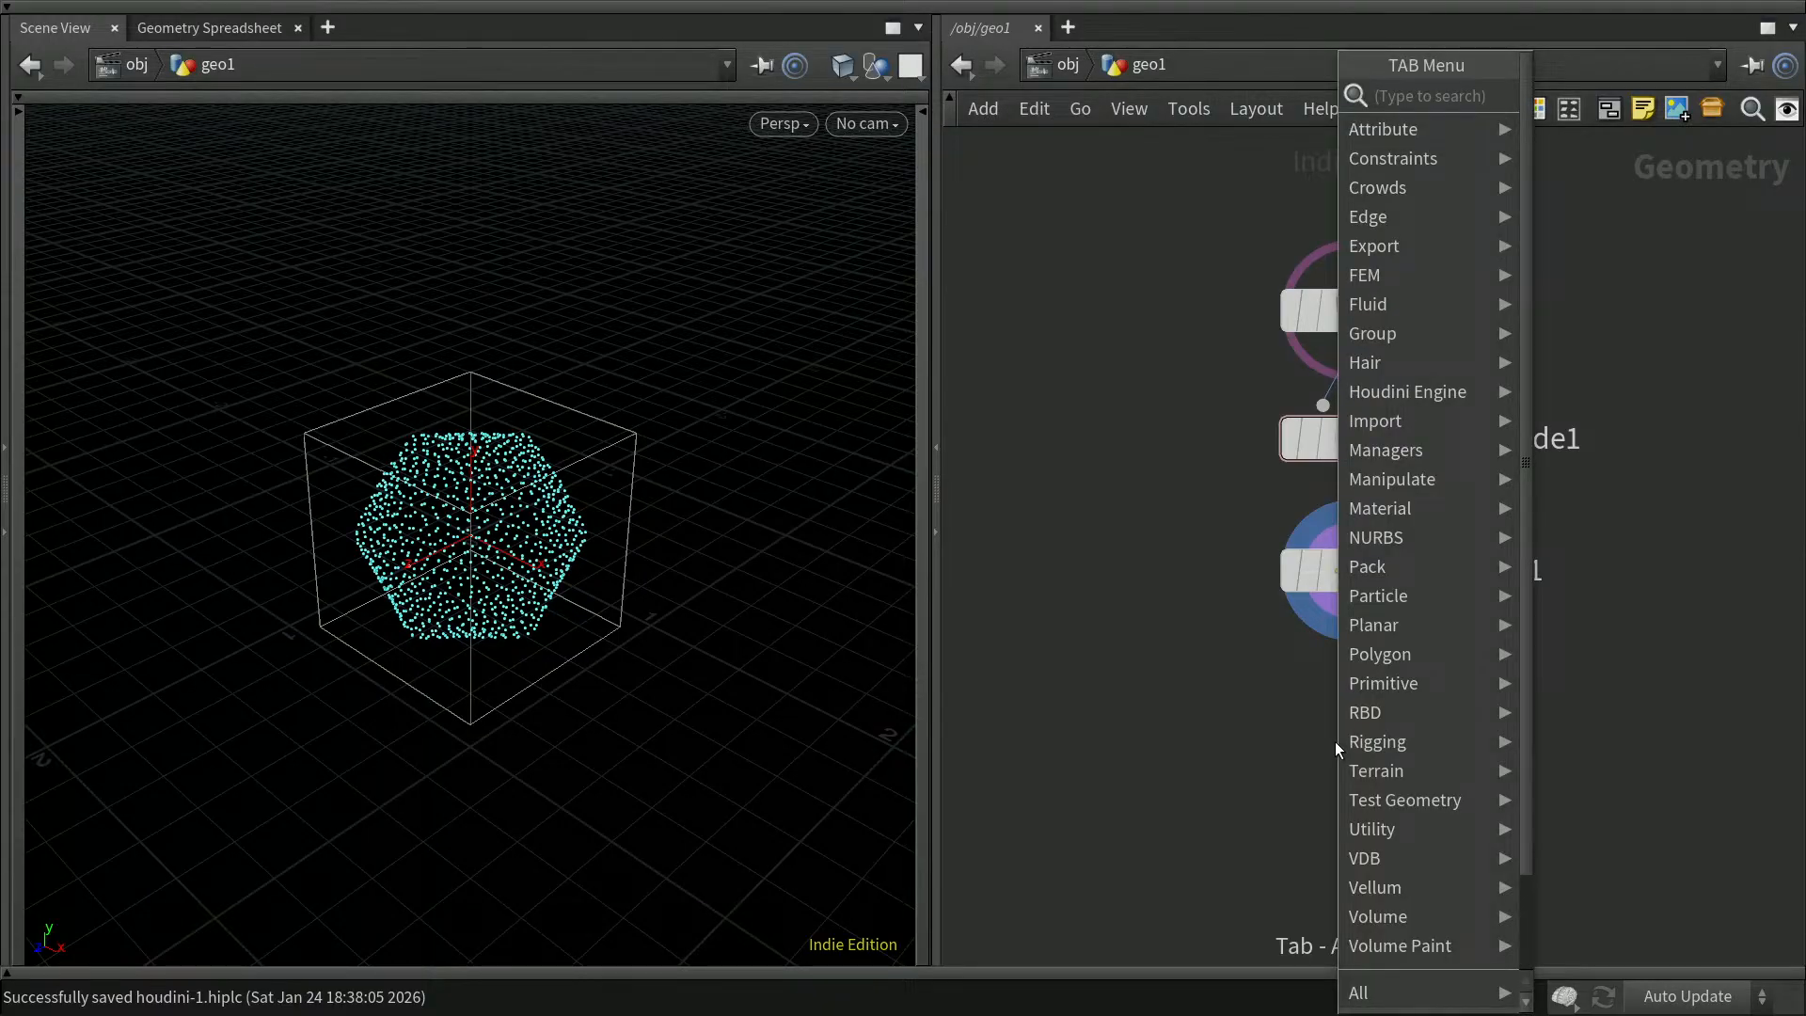
{"action": "type", "text": "mountain"}
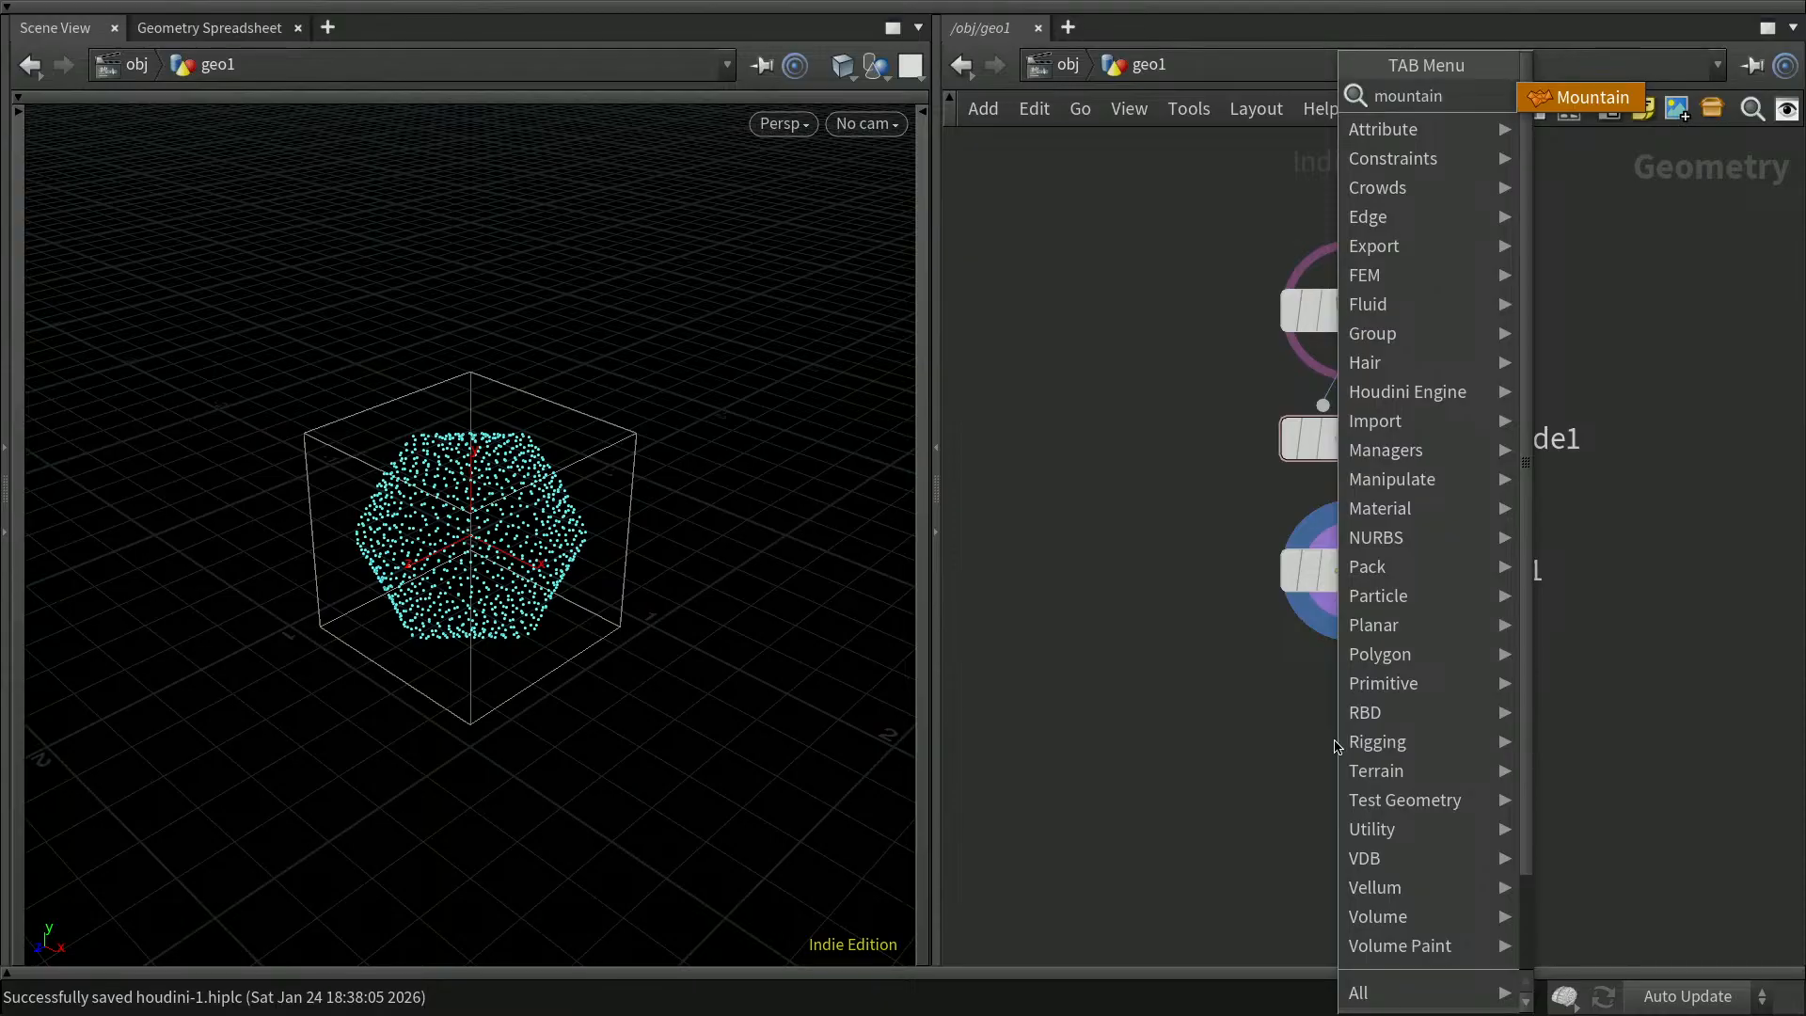
{"action": "key", "text": "Return"}
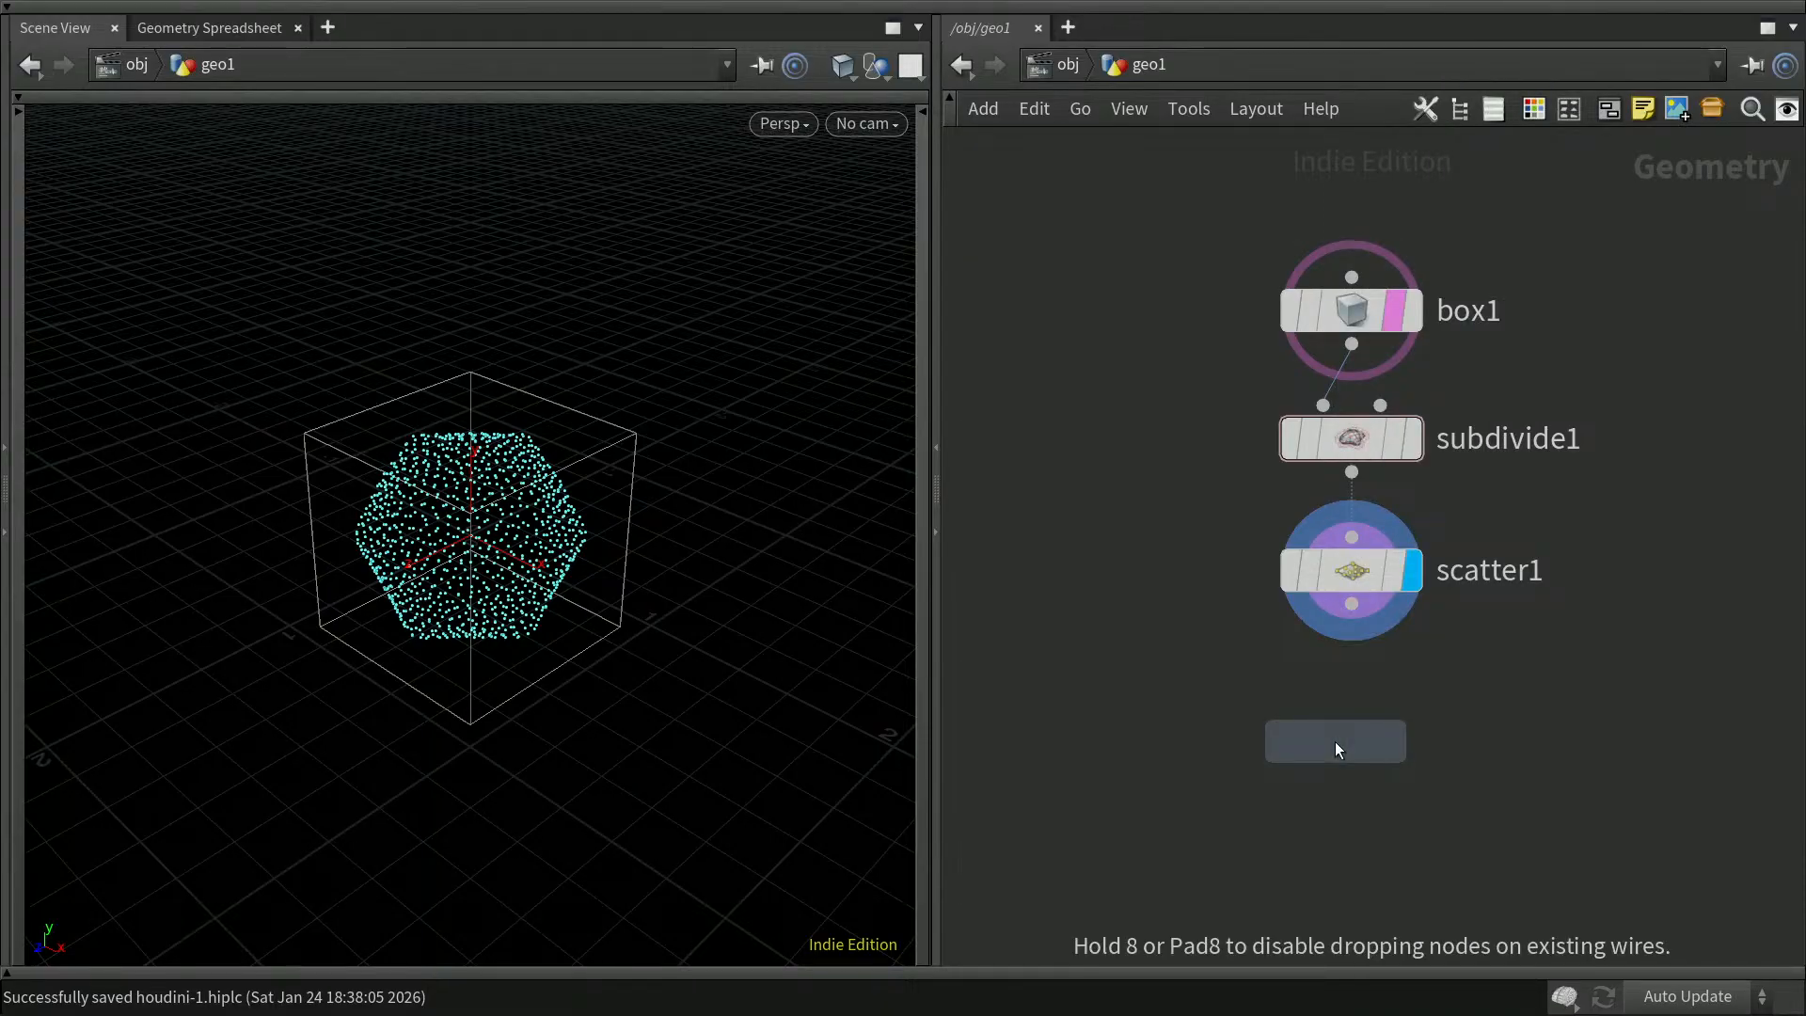
{"action": "left_click", "coordinate": [1353, 725]}
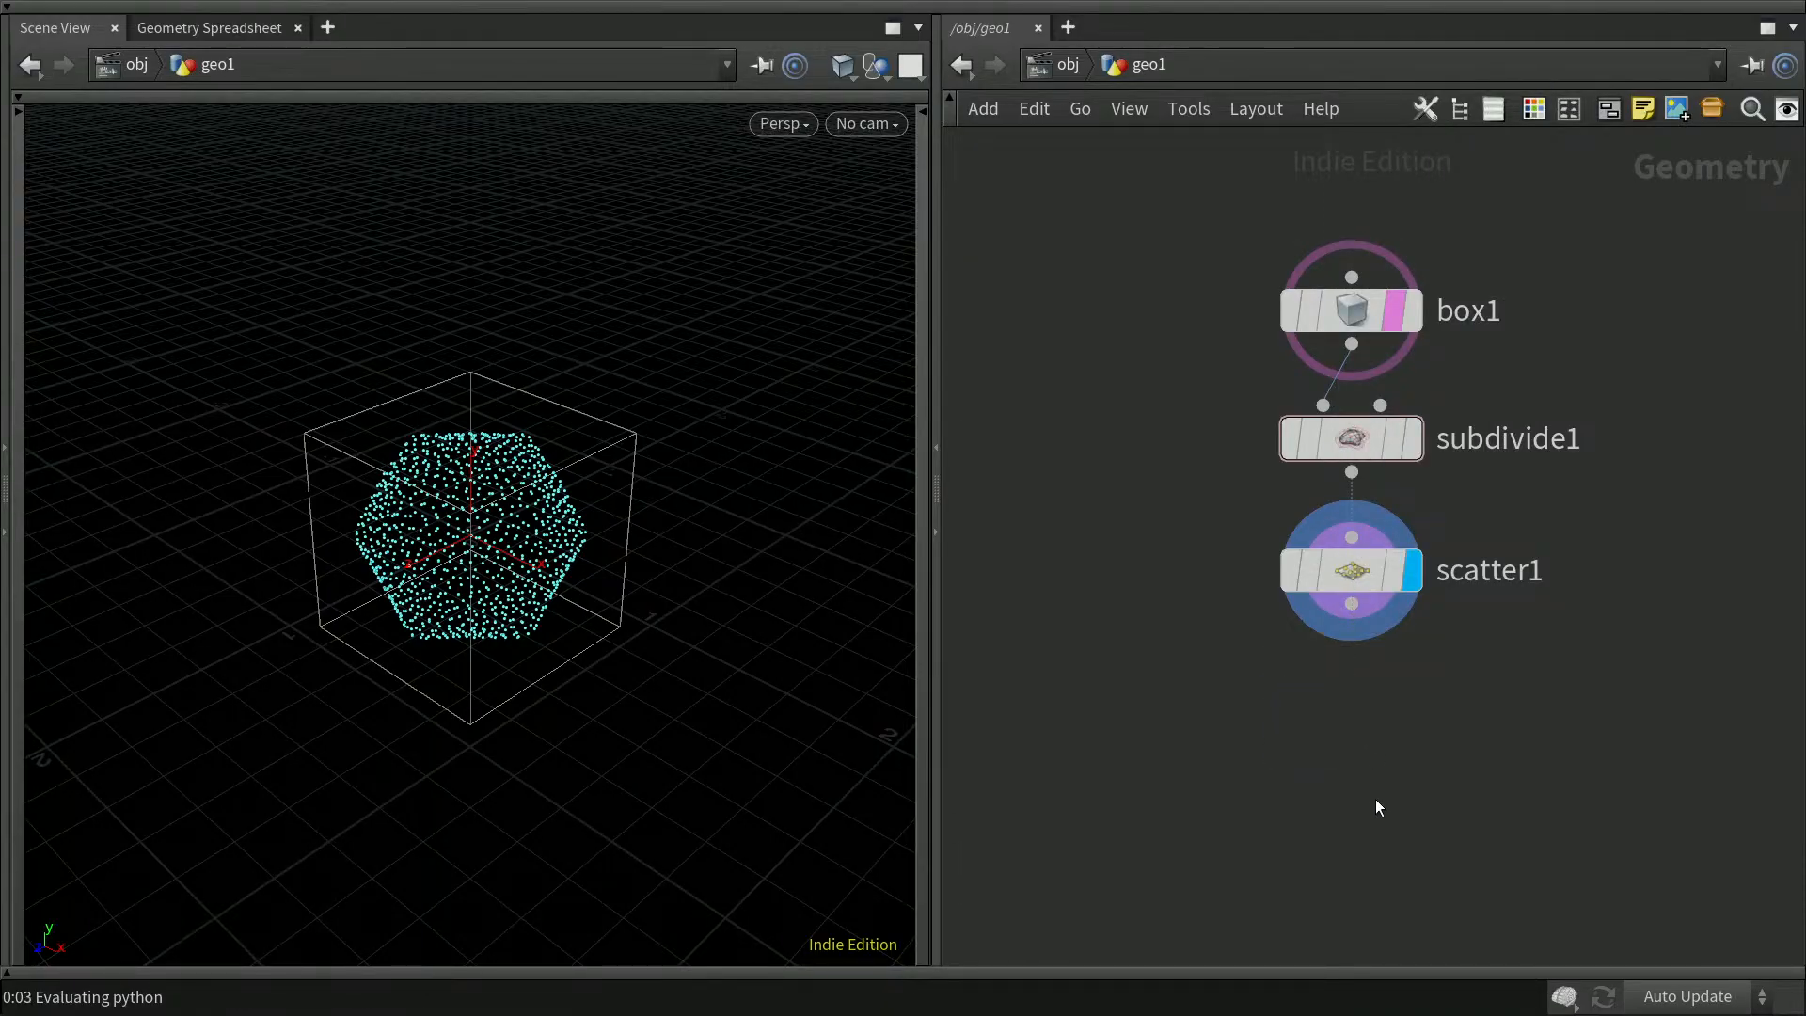
{"action": "left_click_drag", "start_coordinate": [1359, 734], "coordinate": [1360, 763]}
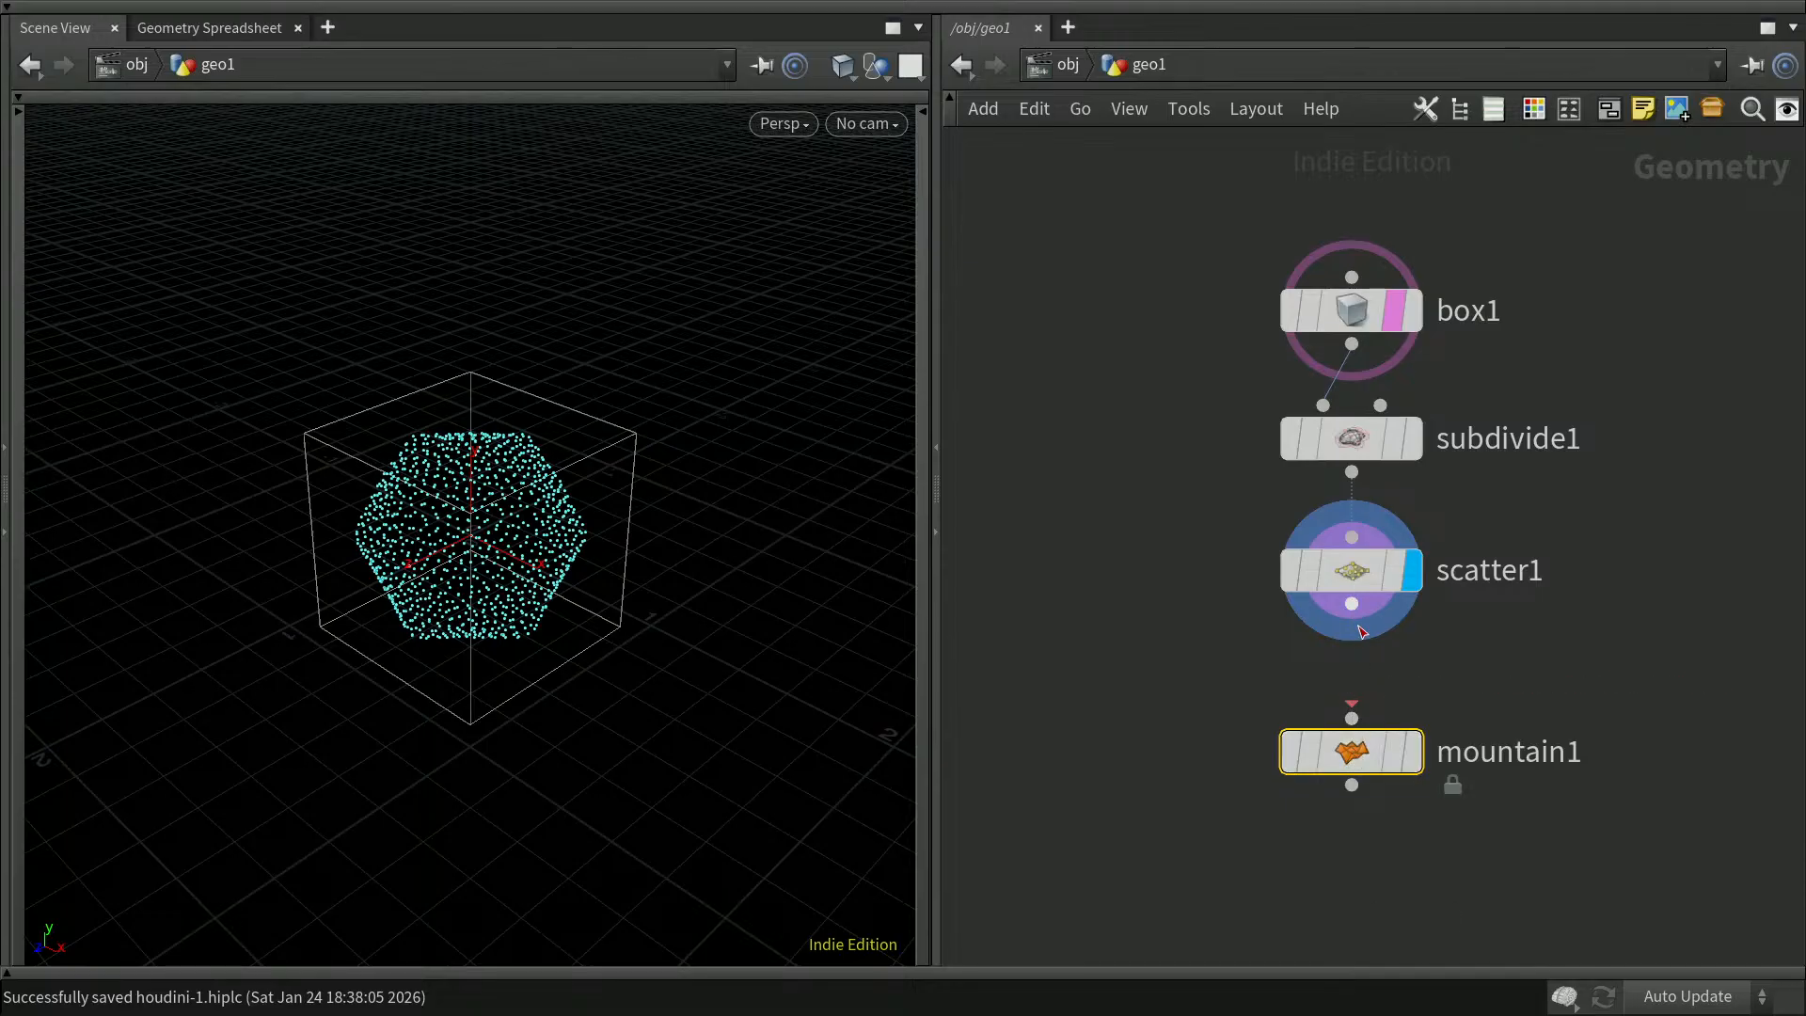
{"action": "left_click_drag", "start_coordinate": [1355, 610], "coordinate": [1351, 718]}
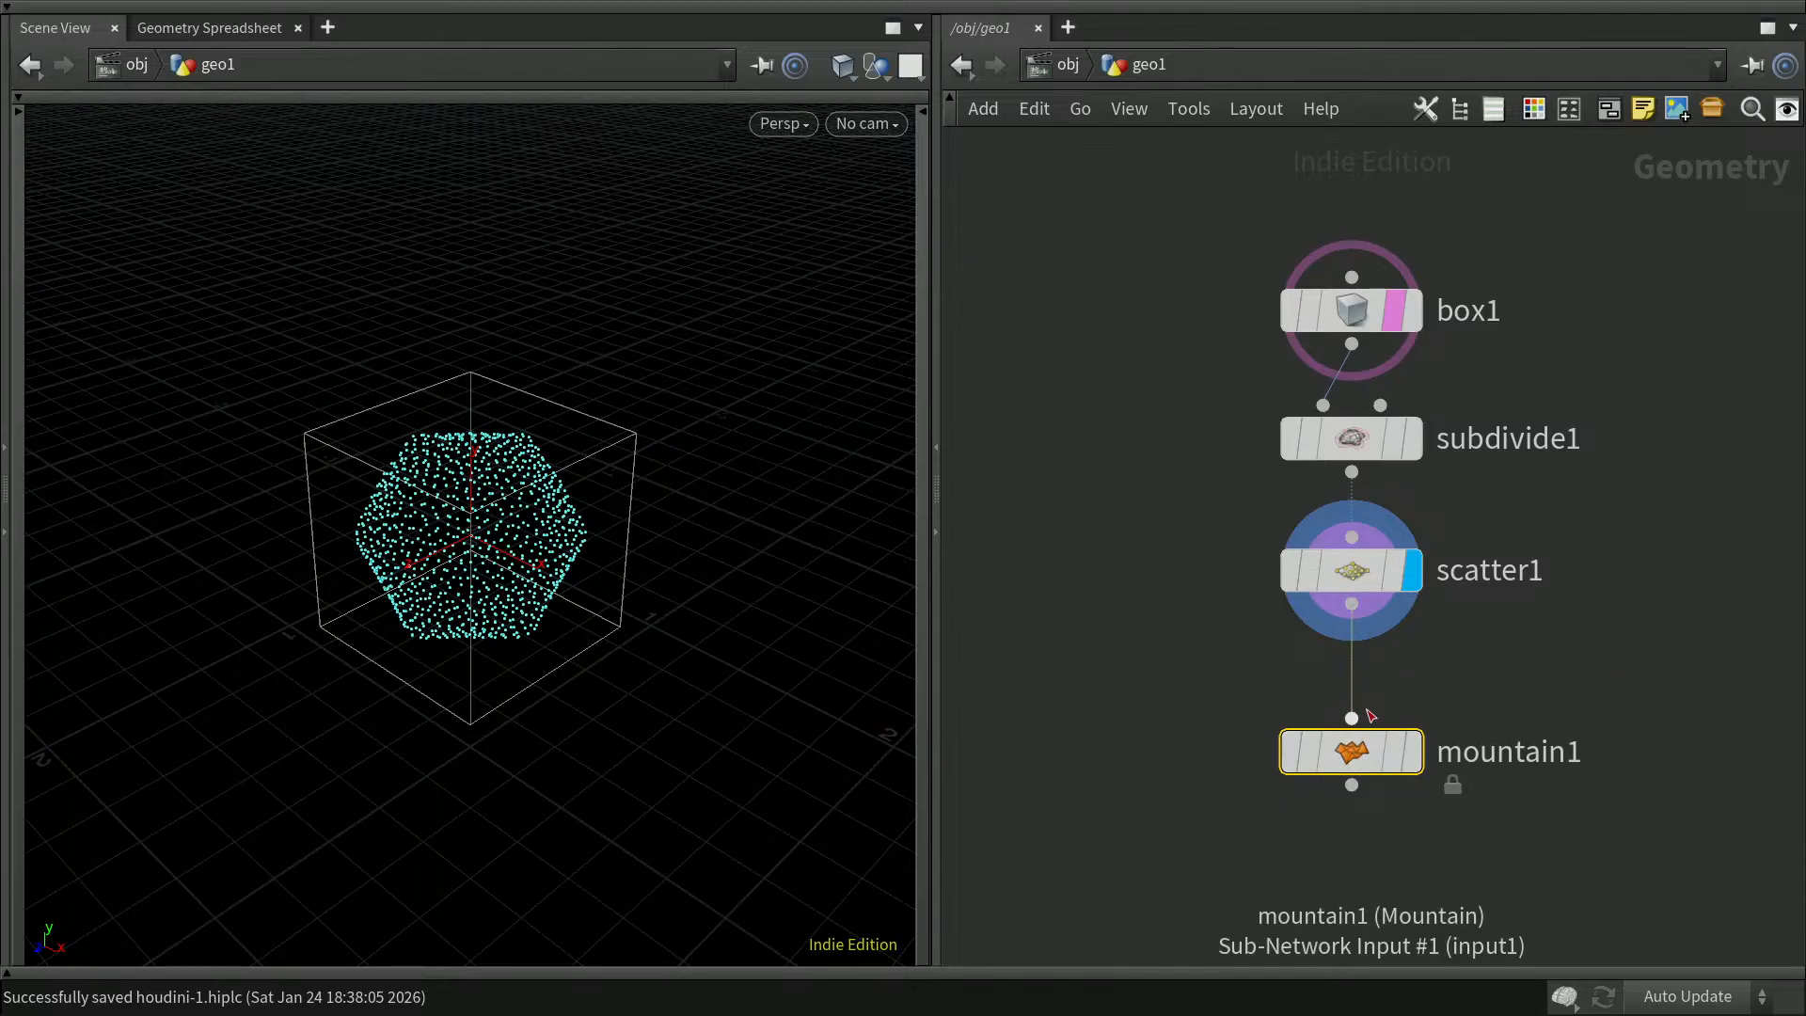
{"action": "left_click", "coordinate": [1411, 752]}
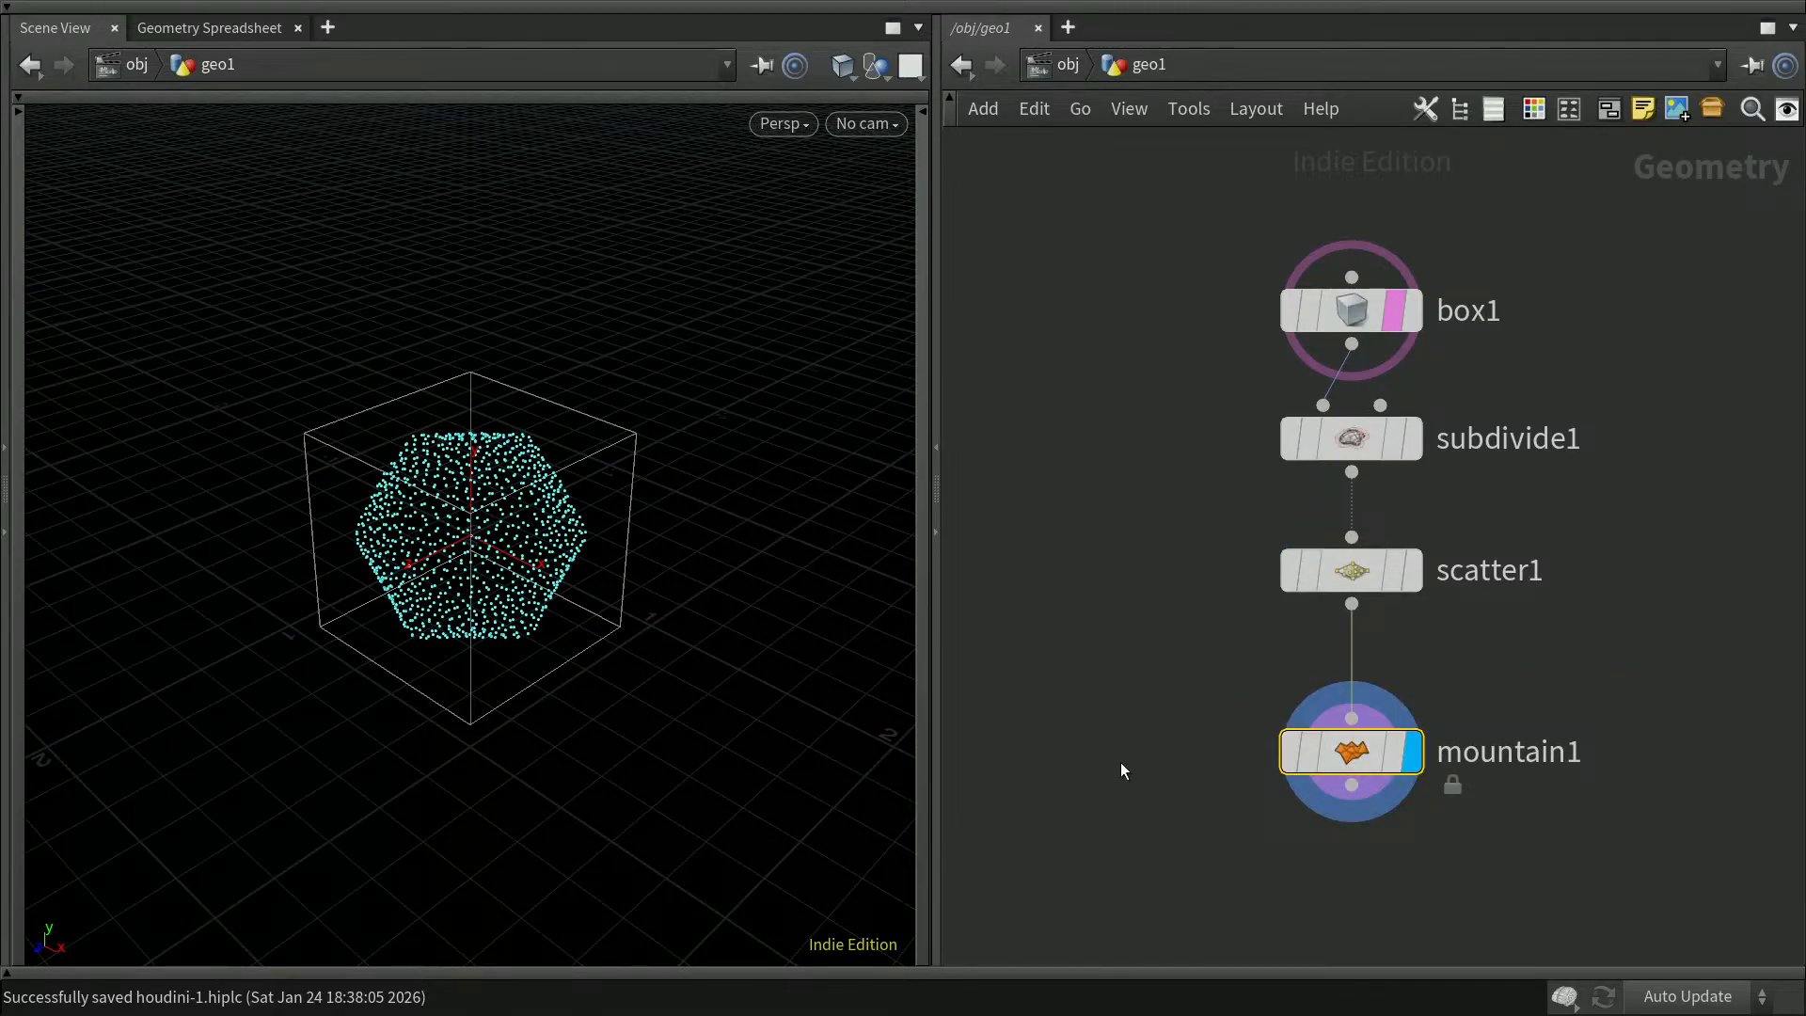
{"action": "left_click_drag", "start_coordinate": [1354, 749], "coordinate": [1357, 772]}
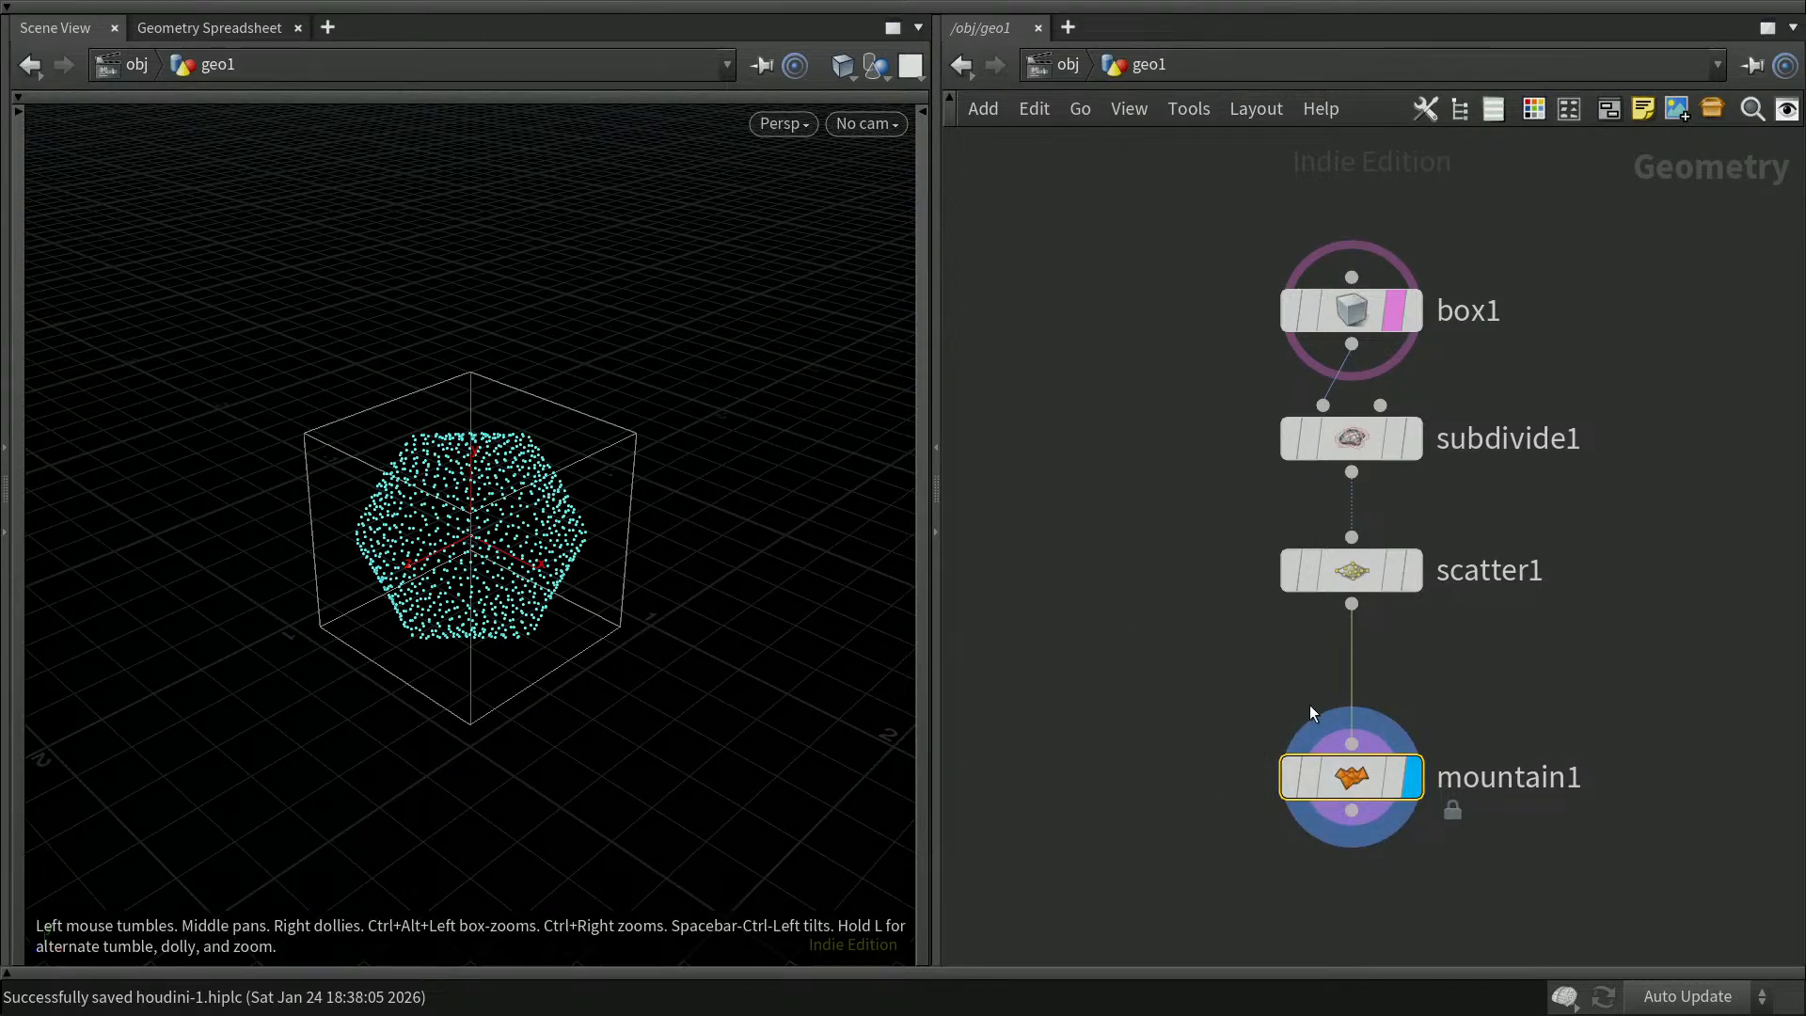
Examine mountain1's point attributes in the Geometry Spreadsheet and return to the Scene View
{"action": "left_click", "coordinate": [223, 31]}
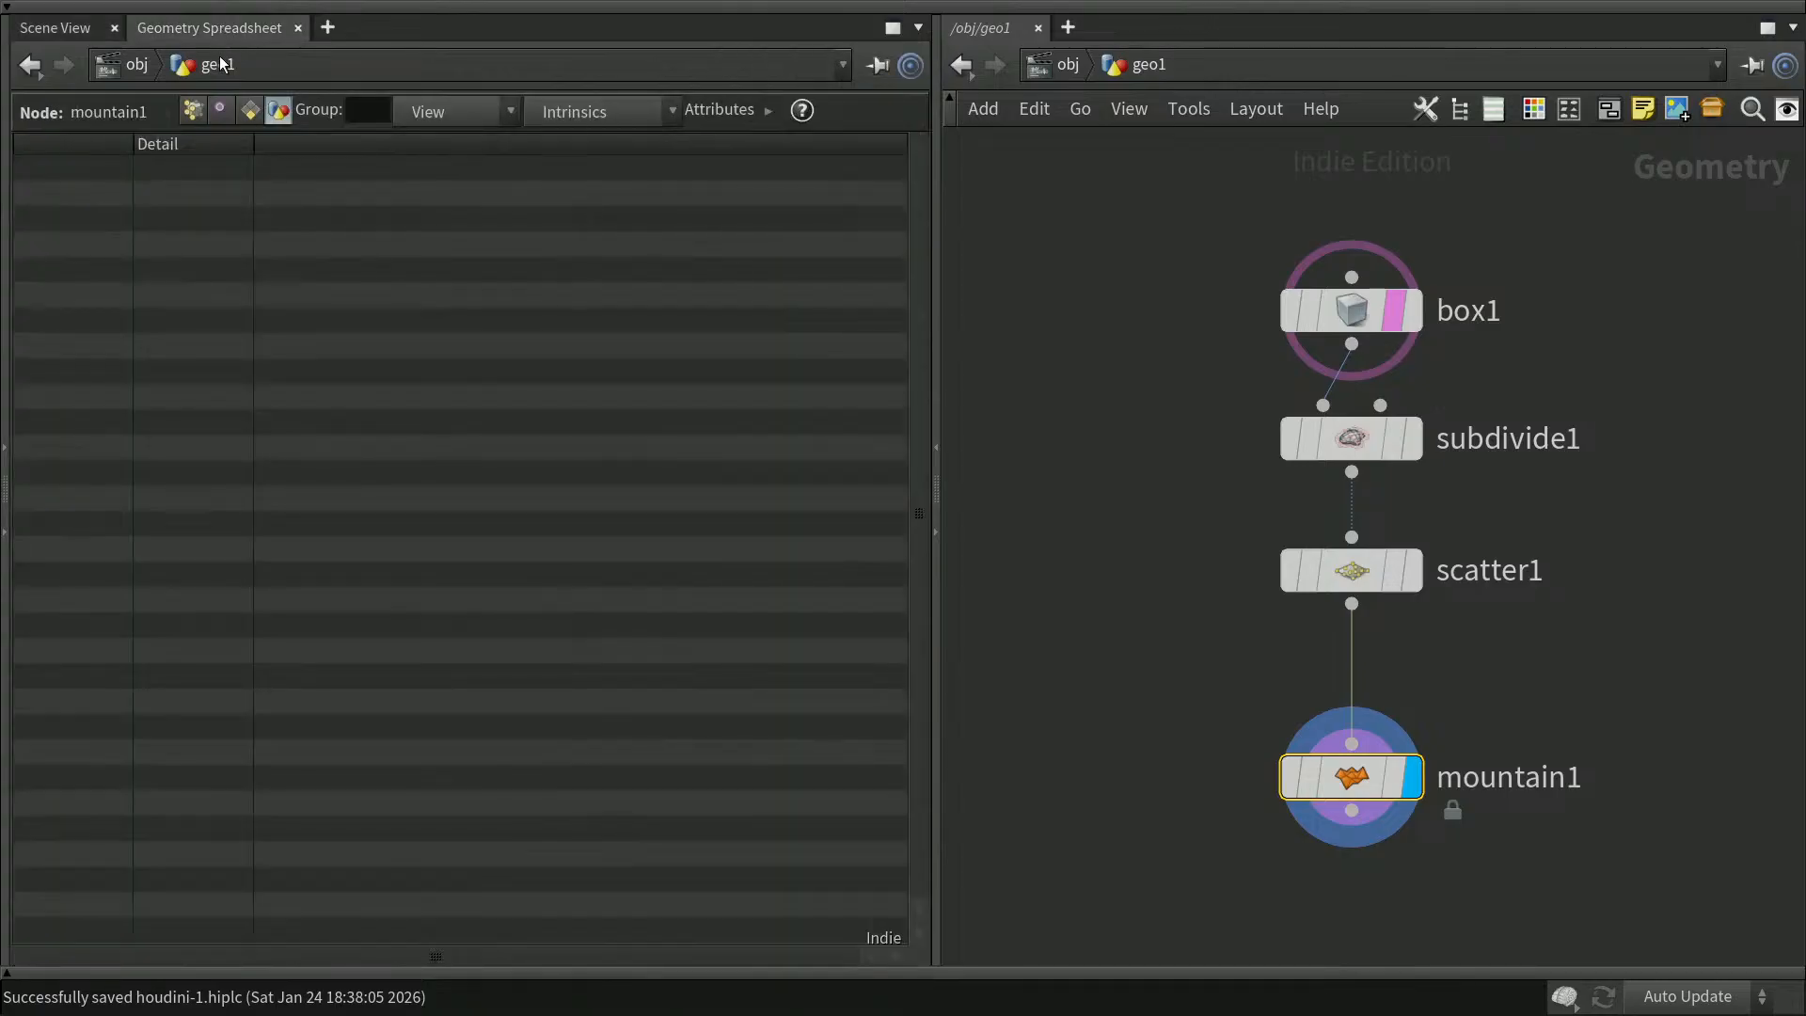
{"action": "left_click", "coordinate": [194, 110]}
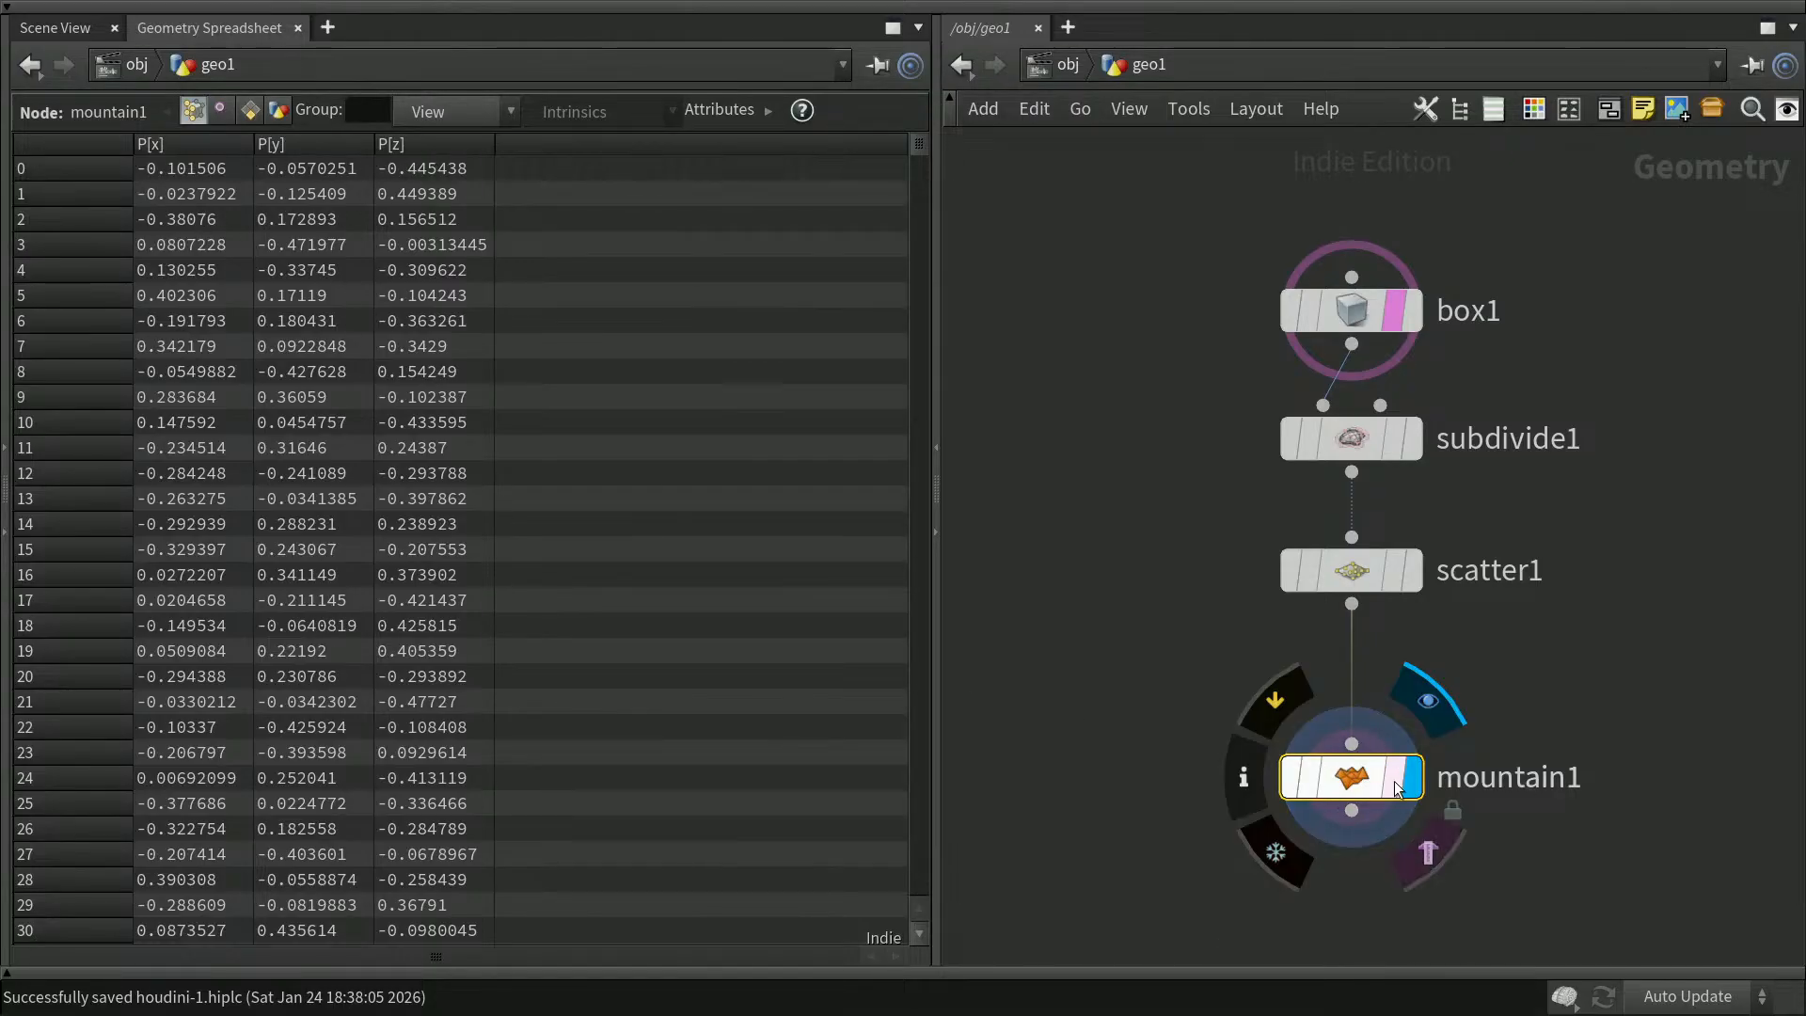
{"action": "left_click_drag", "start_coordinate": [1366, 775], "coordinate": [1364, 777]}
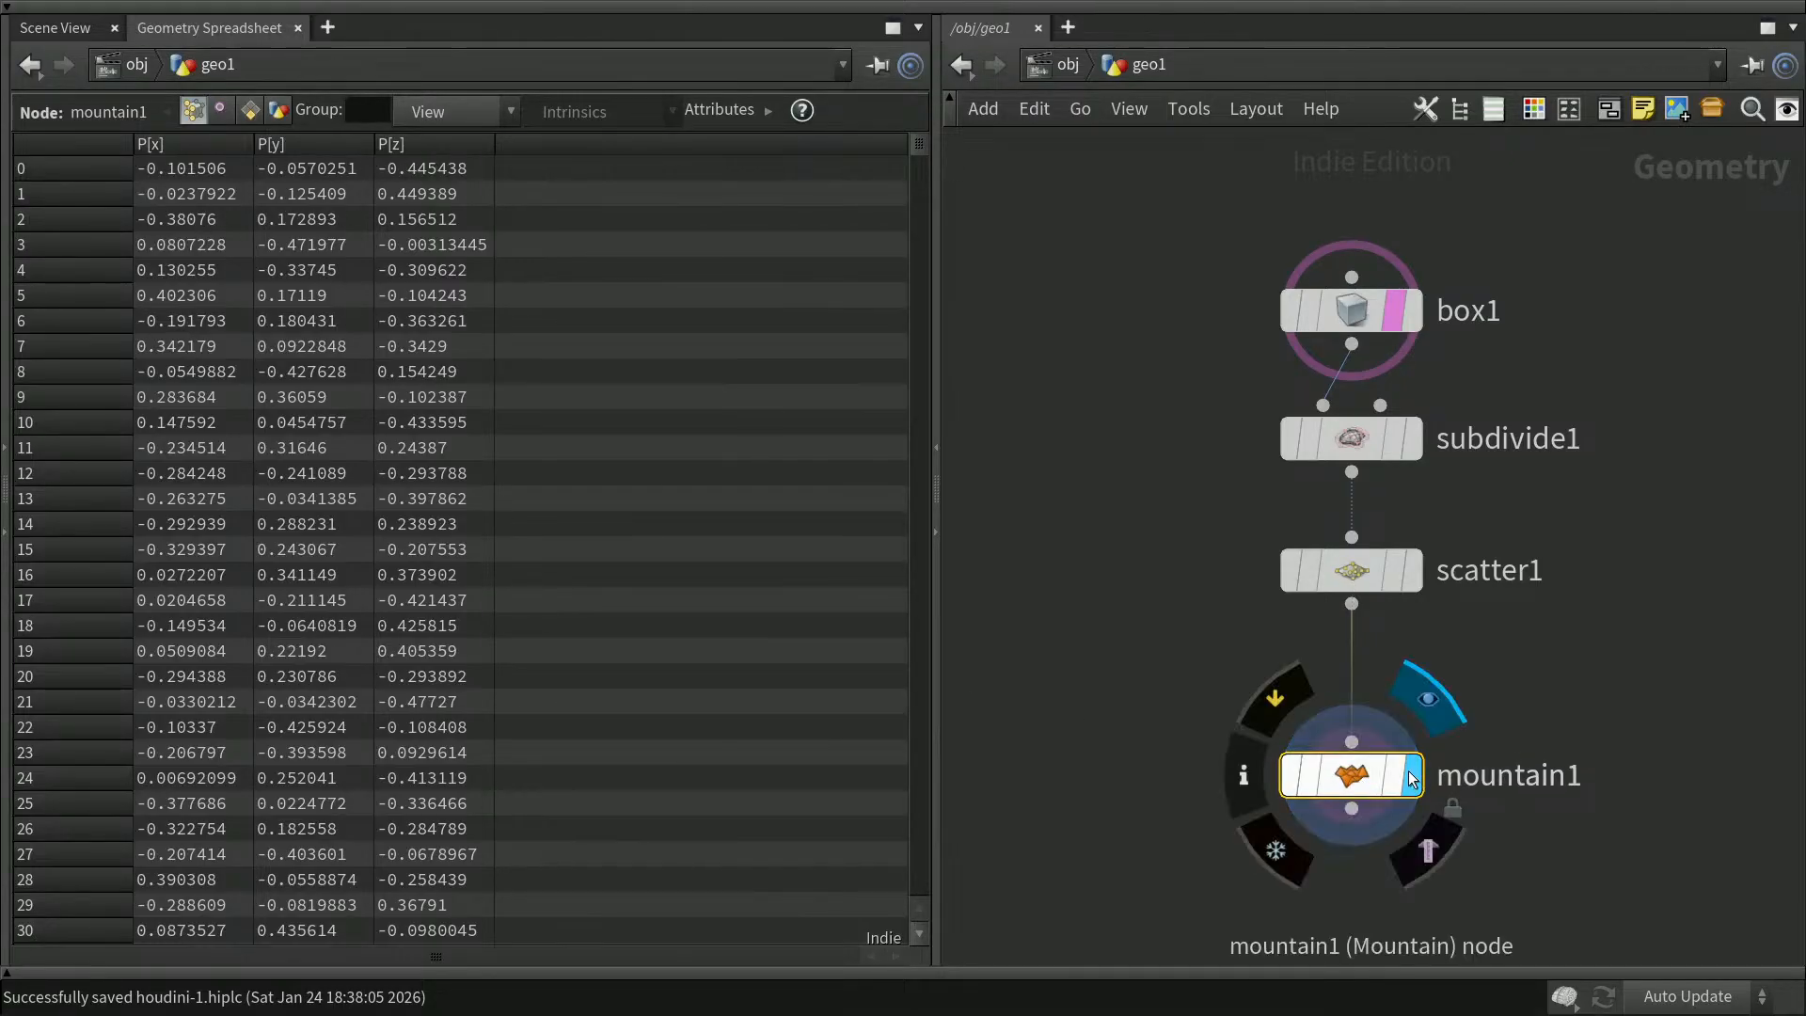
{"action": "left_click", "coordinate": [79, 24]}
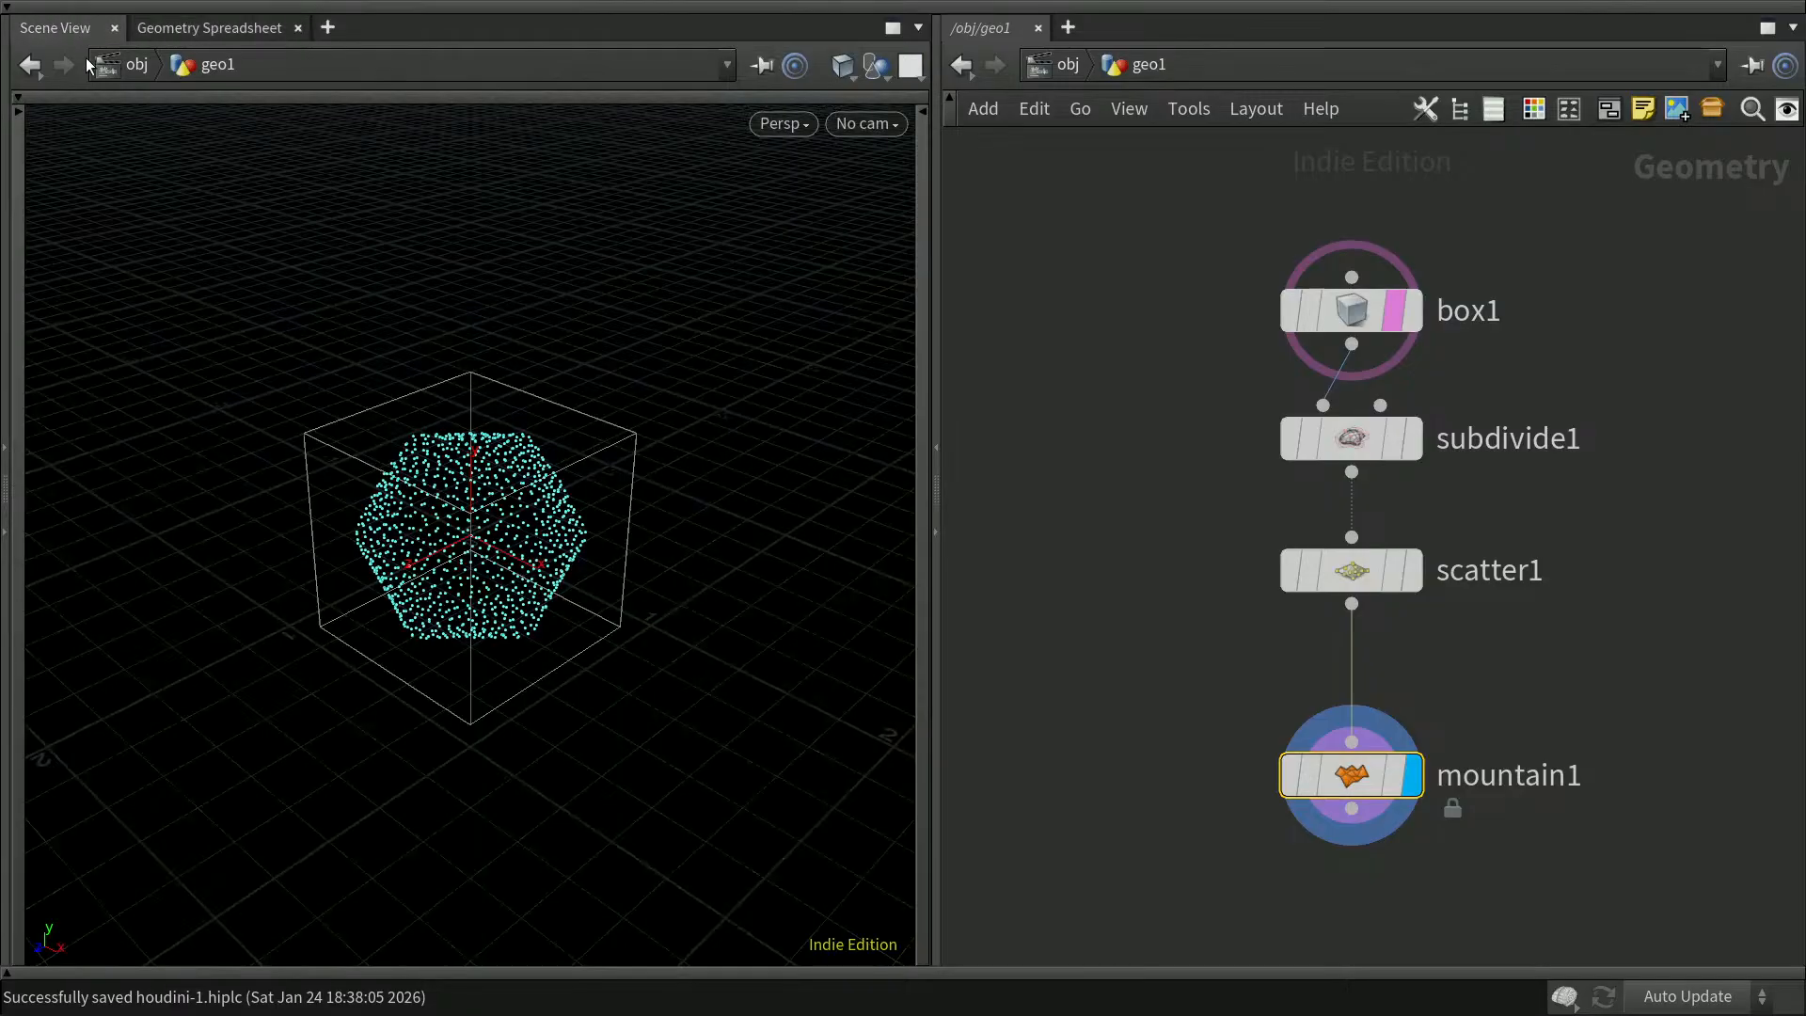
Make room below box1, insert a Normal node on the wire between box1 and subdivide1, and display its result
{"action": "left_click", "coordinate": [1414, 317]}
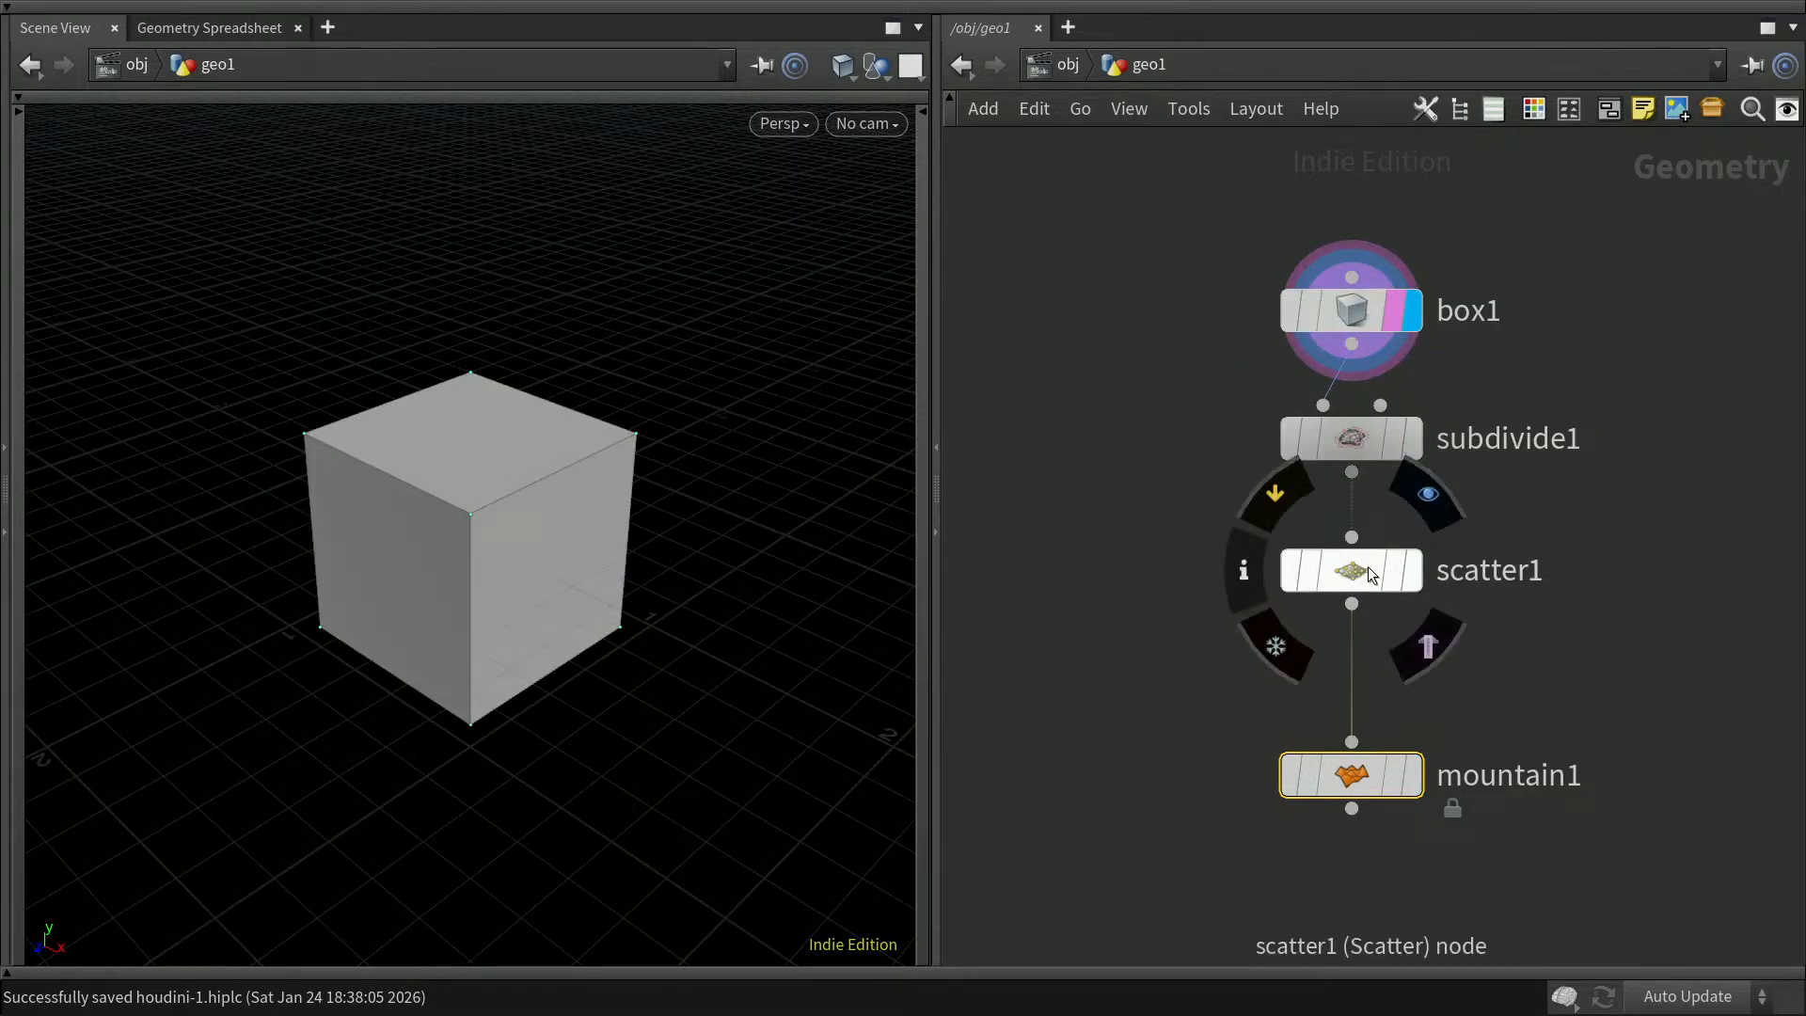
{"action": "left_click_drag", "start_coordinate": [1367, 567], "coordinate": [1356, 669]}
{"action": "left_click_drag", "start_coordinate": [1364, 448], "coordinate": [1357, 545]}
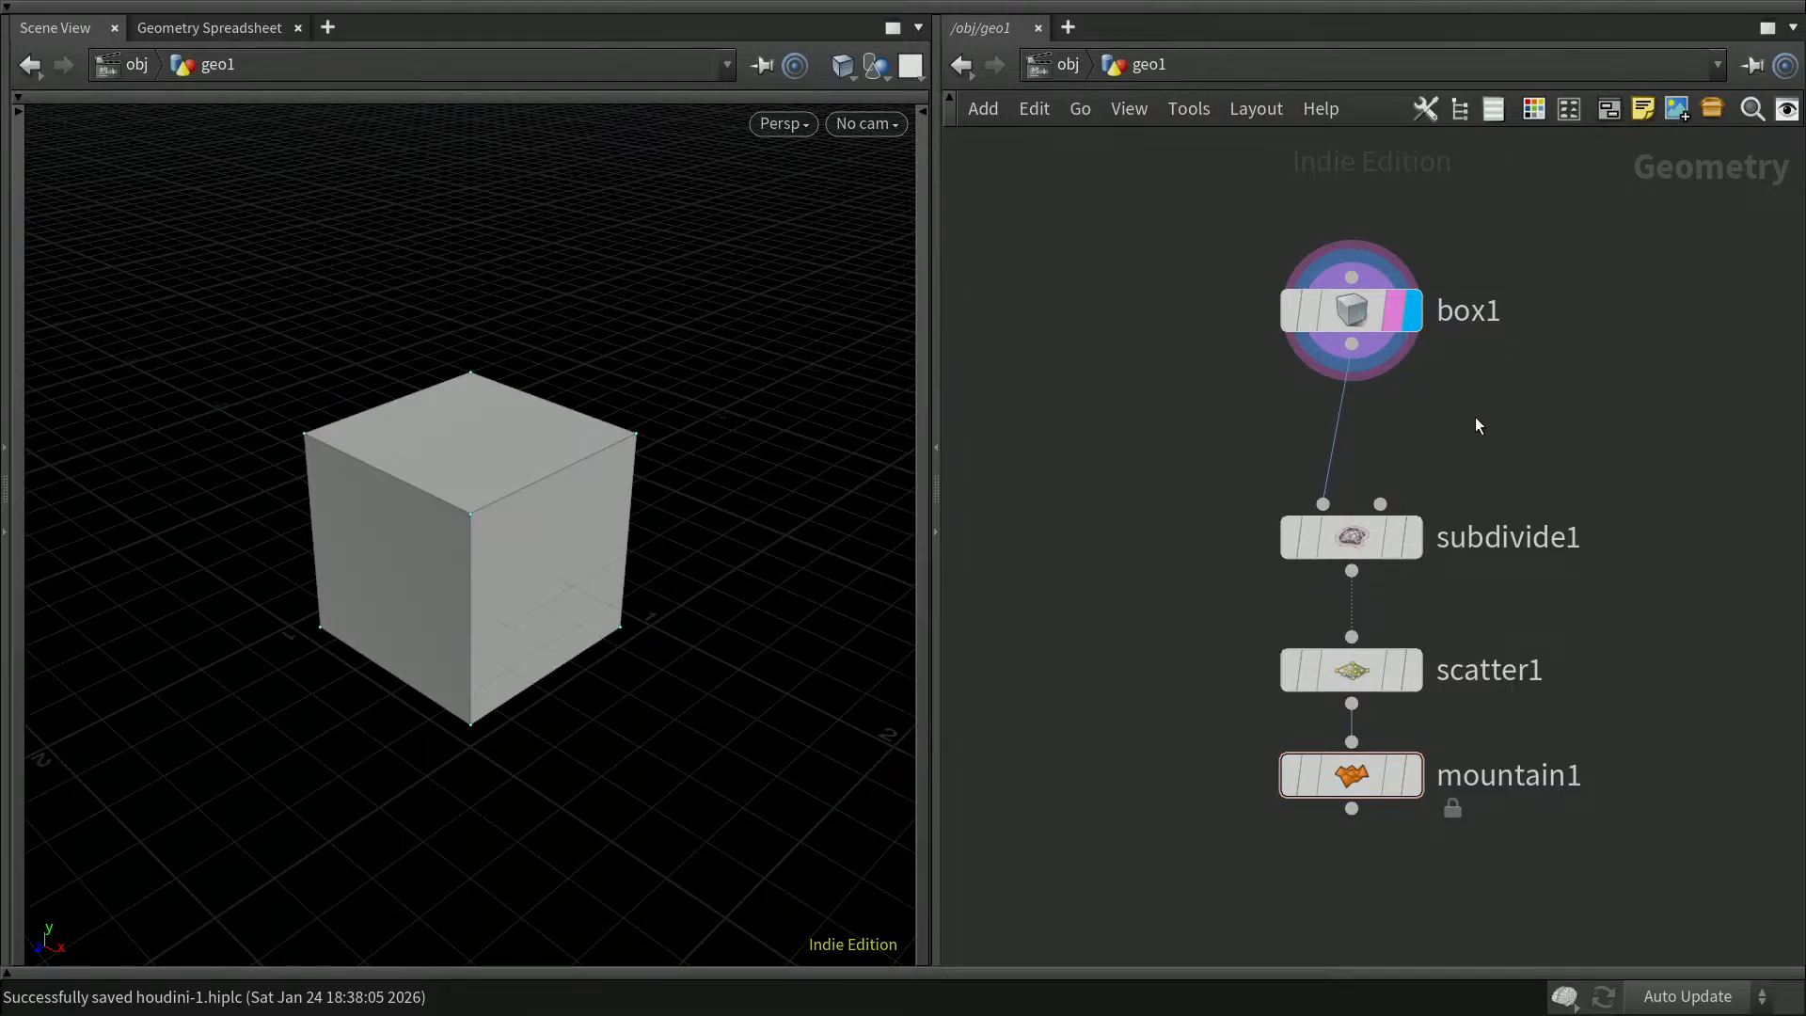
{"action": "key", "text": "Tab"}
{"action": "type", "text": "nor"}
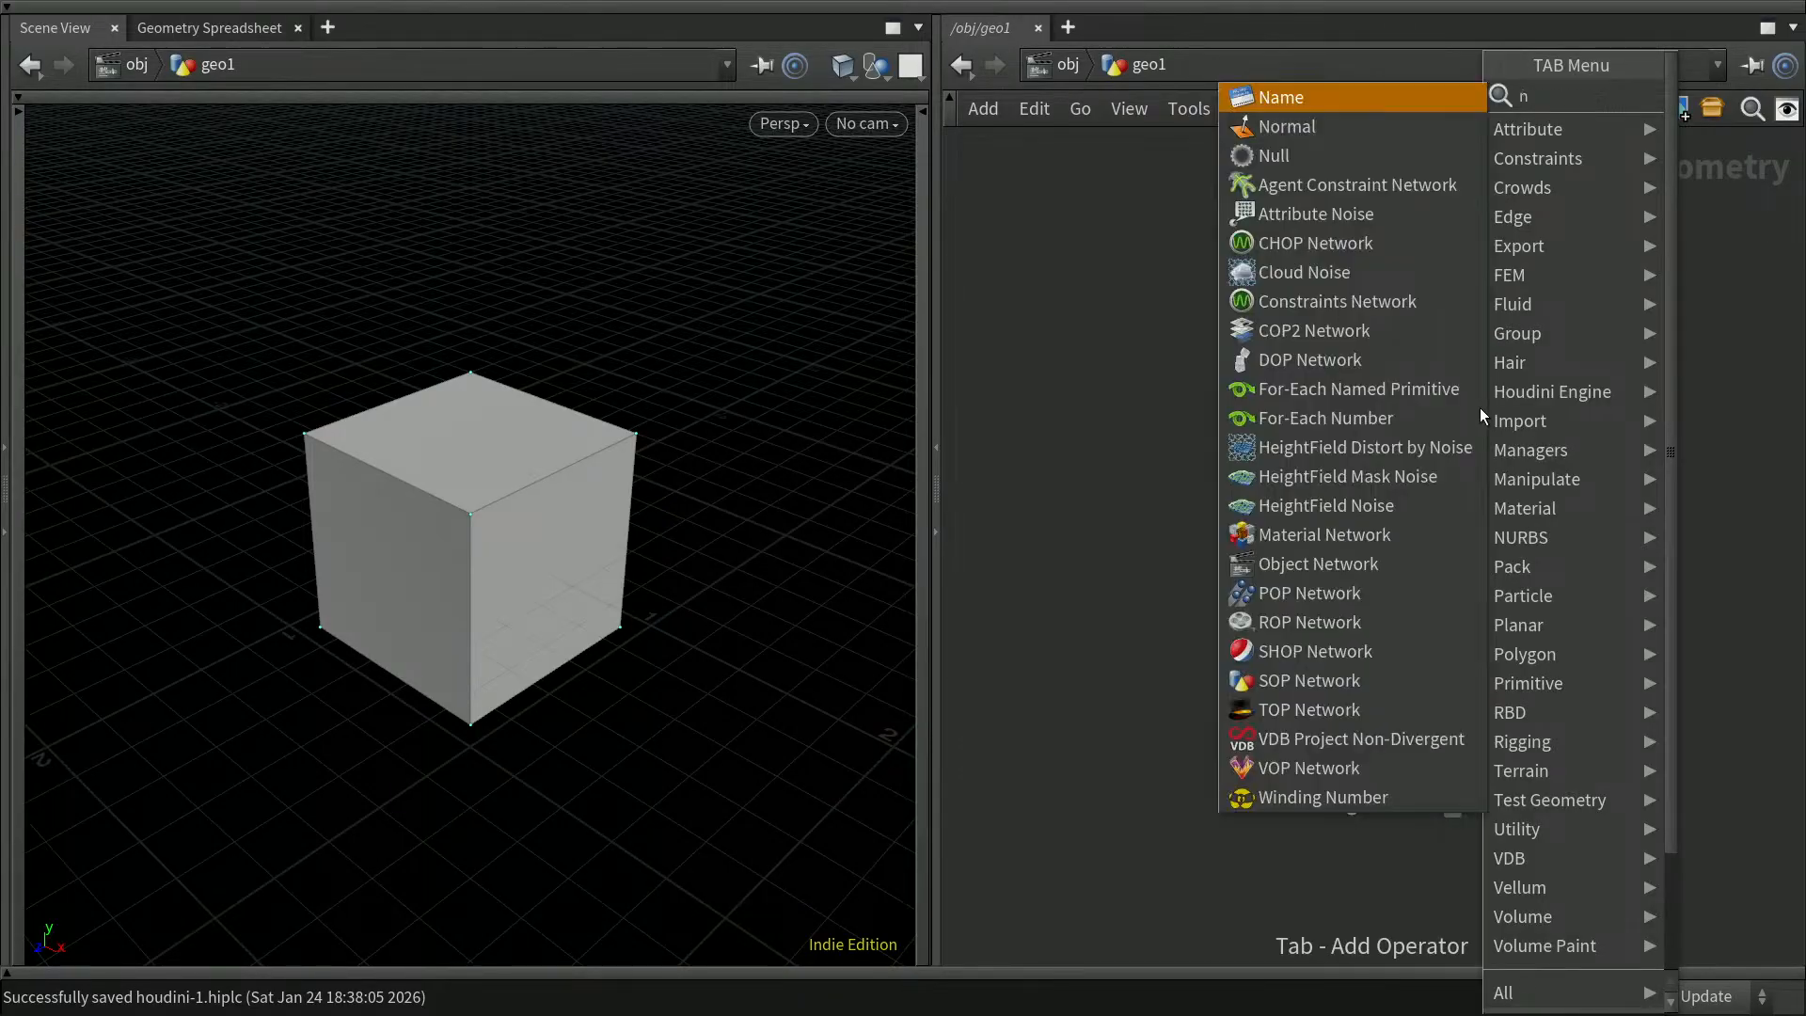
{"action": "key", "text": "Return"}
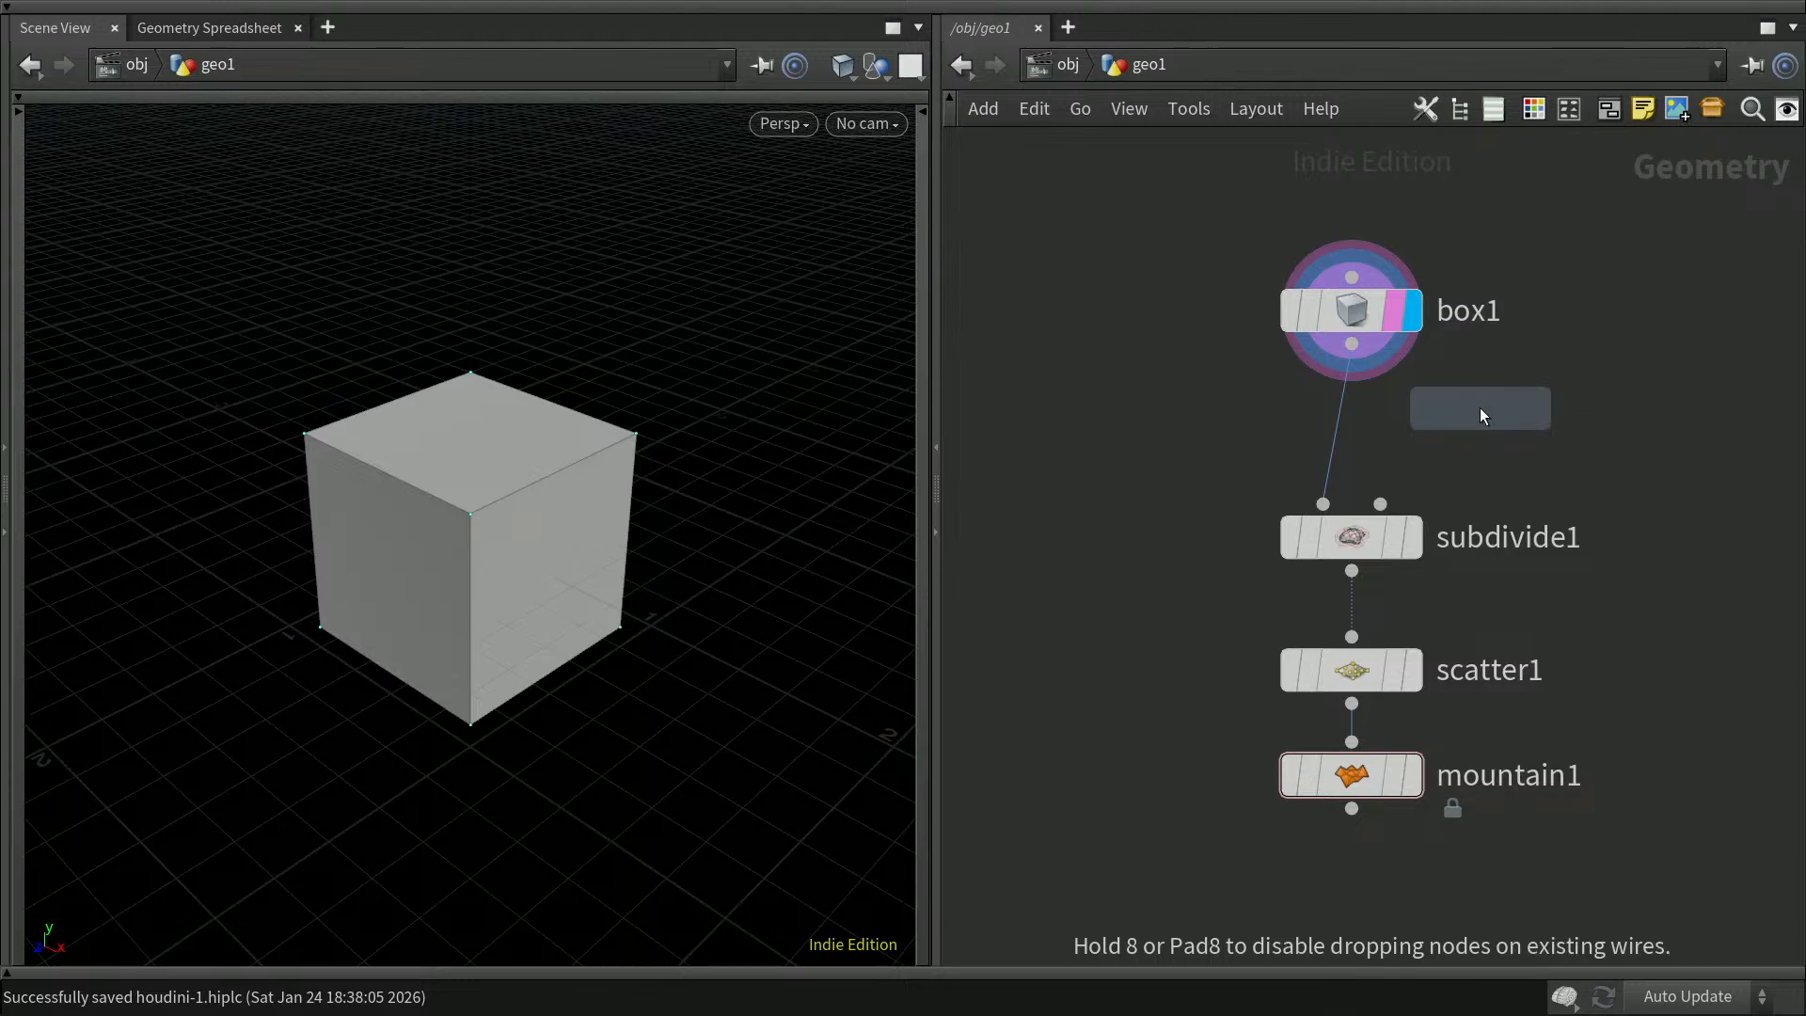
{"action": "left_click", "coordinate": [1351, 424]}
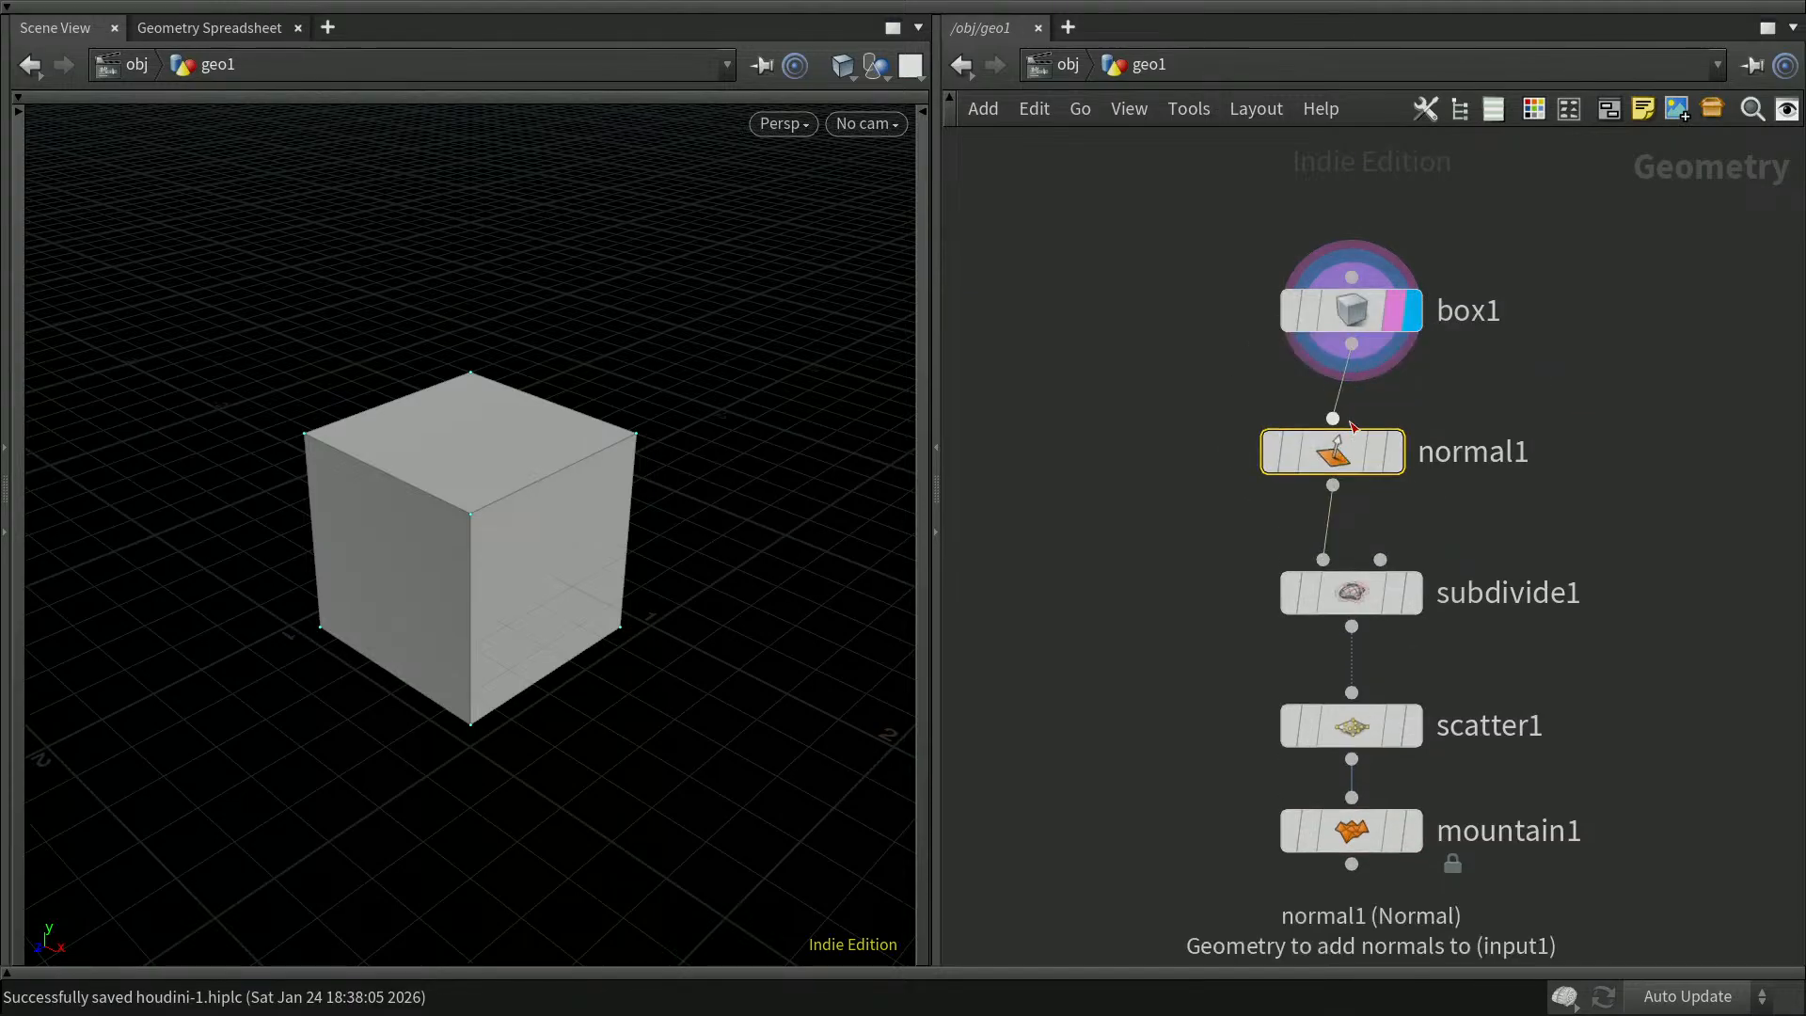
{"action": "mouse_move", "coordinate": [1416, 463]}
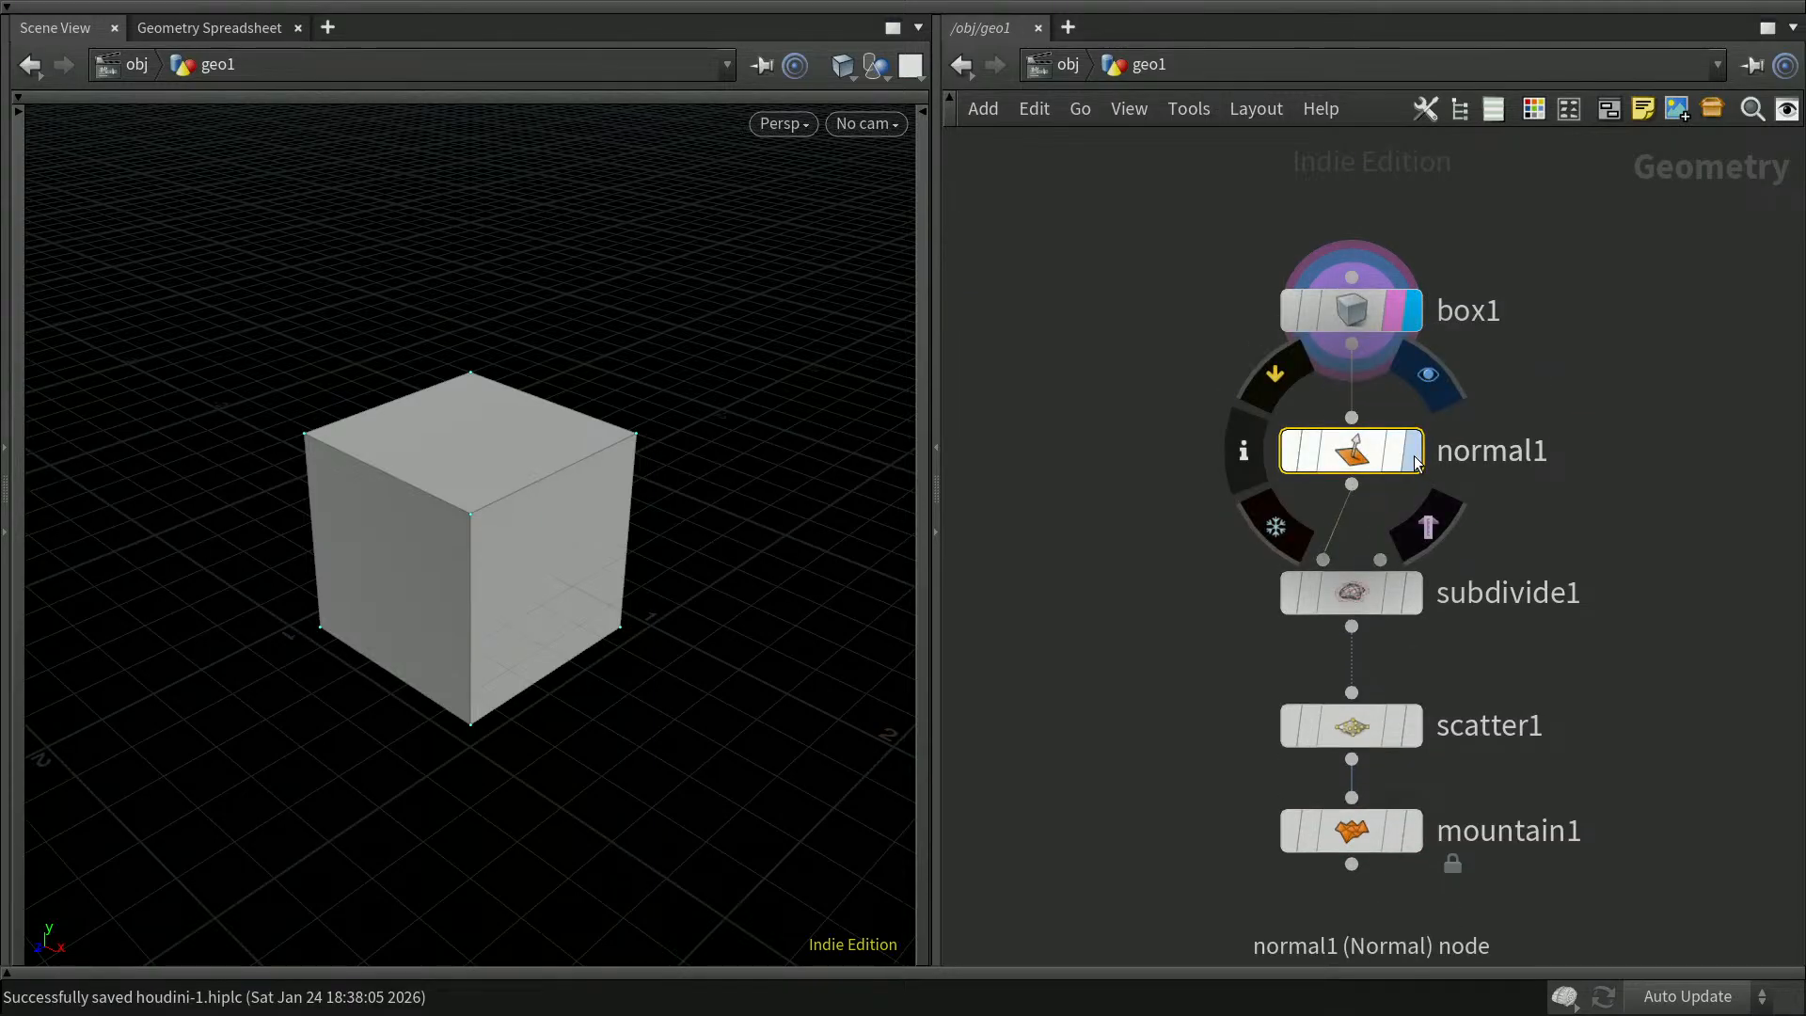
{"action": "left_click", "coordinate": [1417, 462]}
Inspect normal1's vertex and point attributes in the Geometry Spreadsheet to see where the normals are stored
{"action": "mouse_move", "coordinate": [1367, 611]}
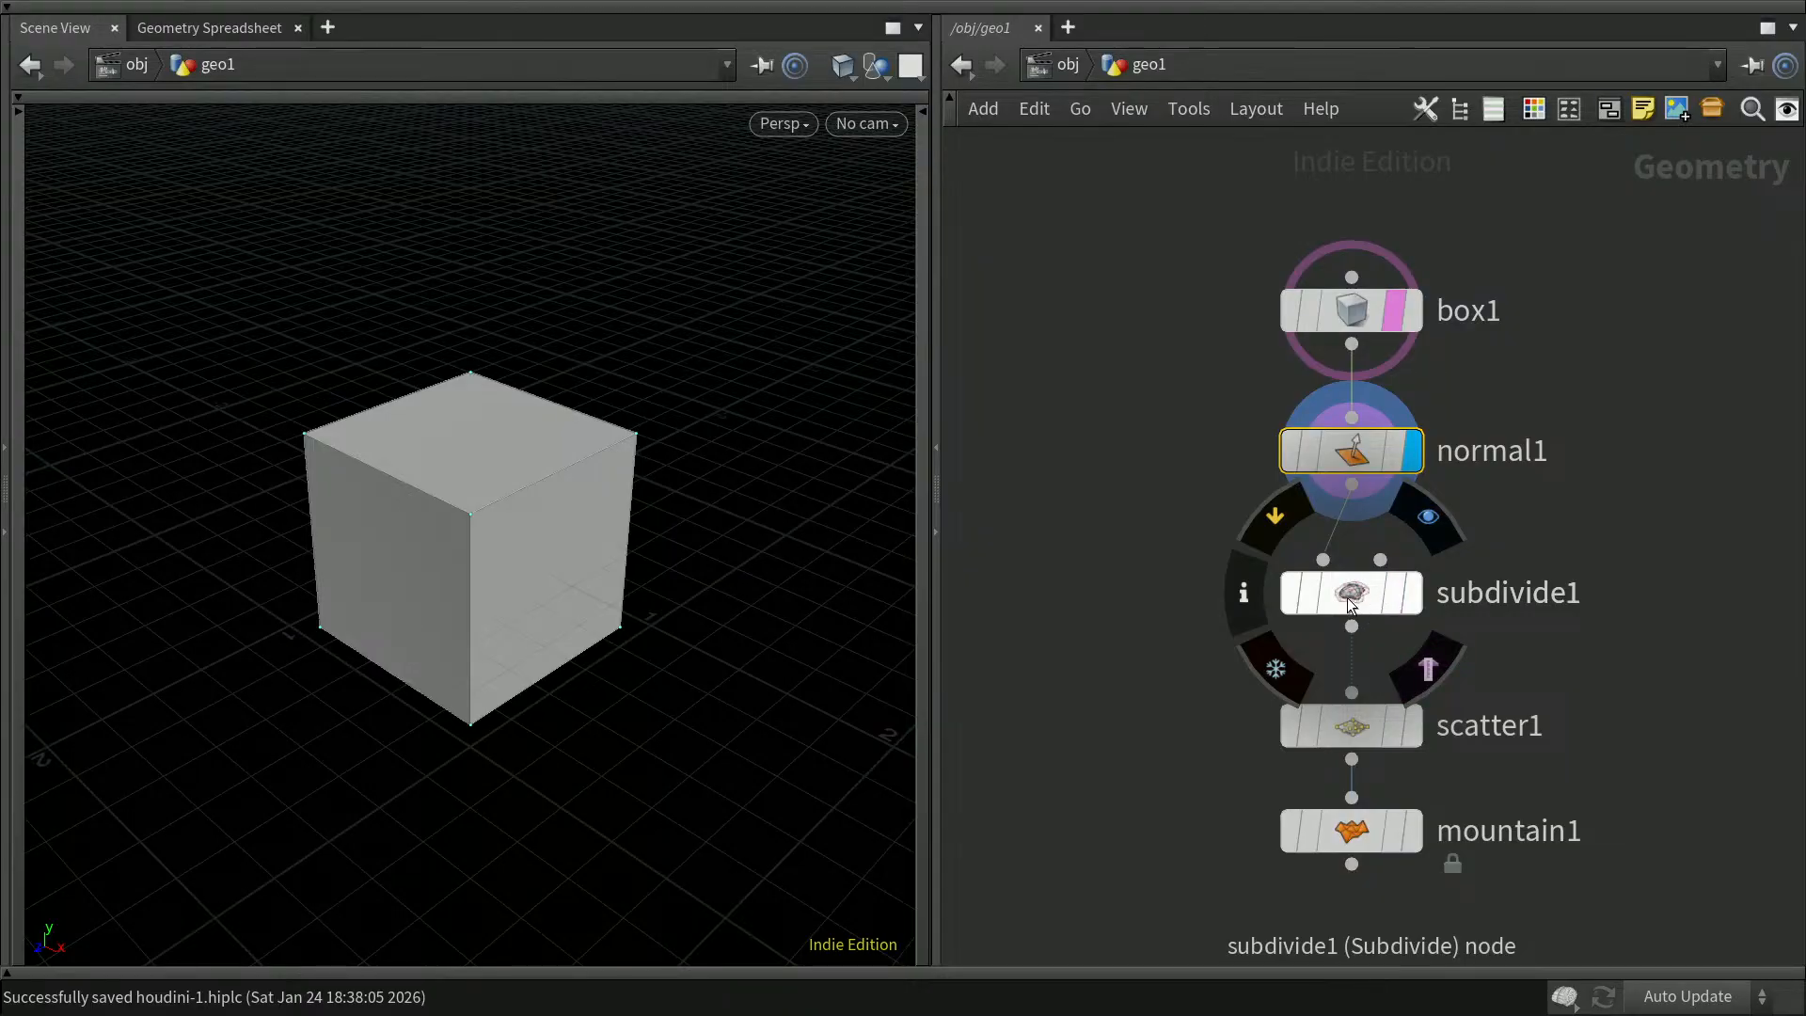
{"action": "left_click", "coordinate": [244, 28]}
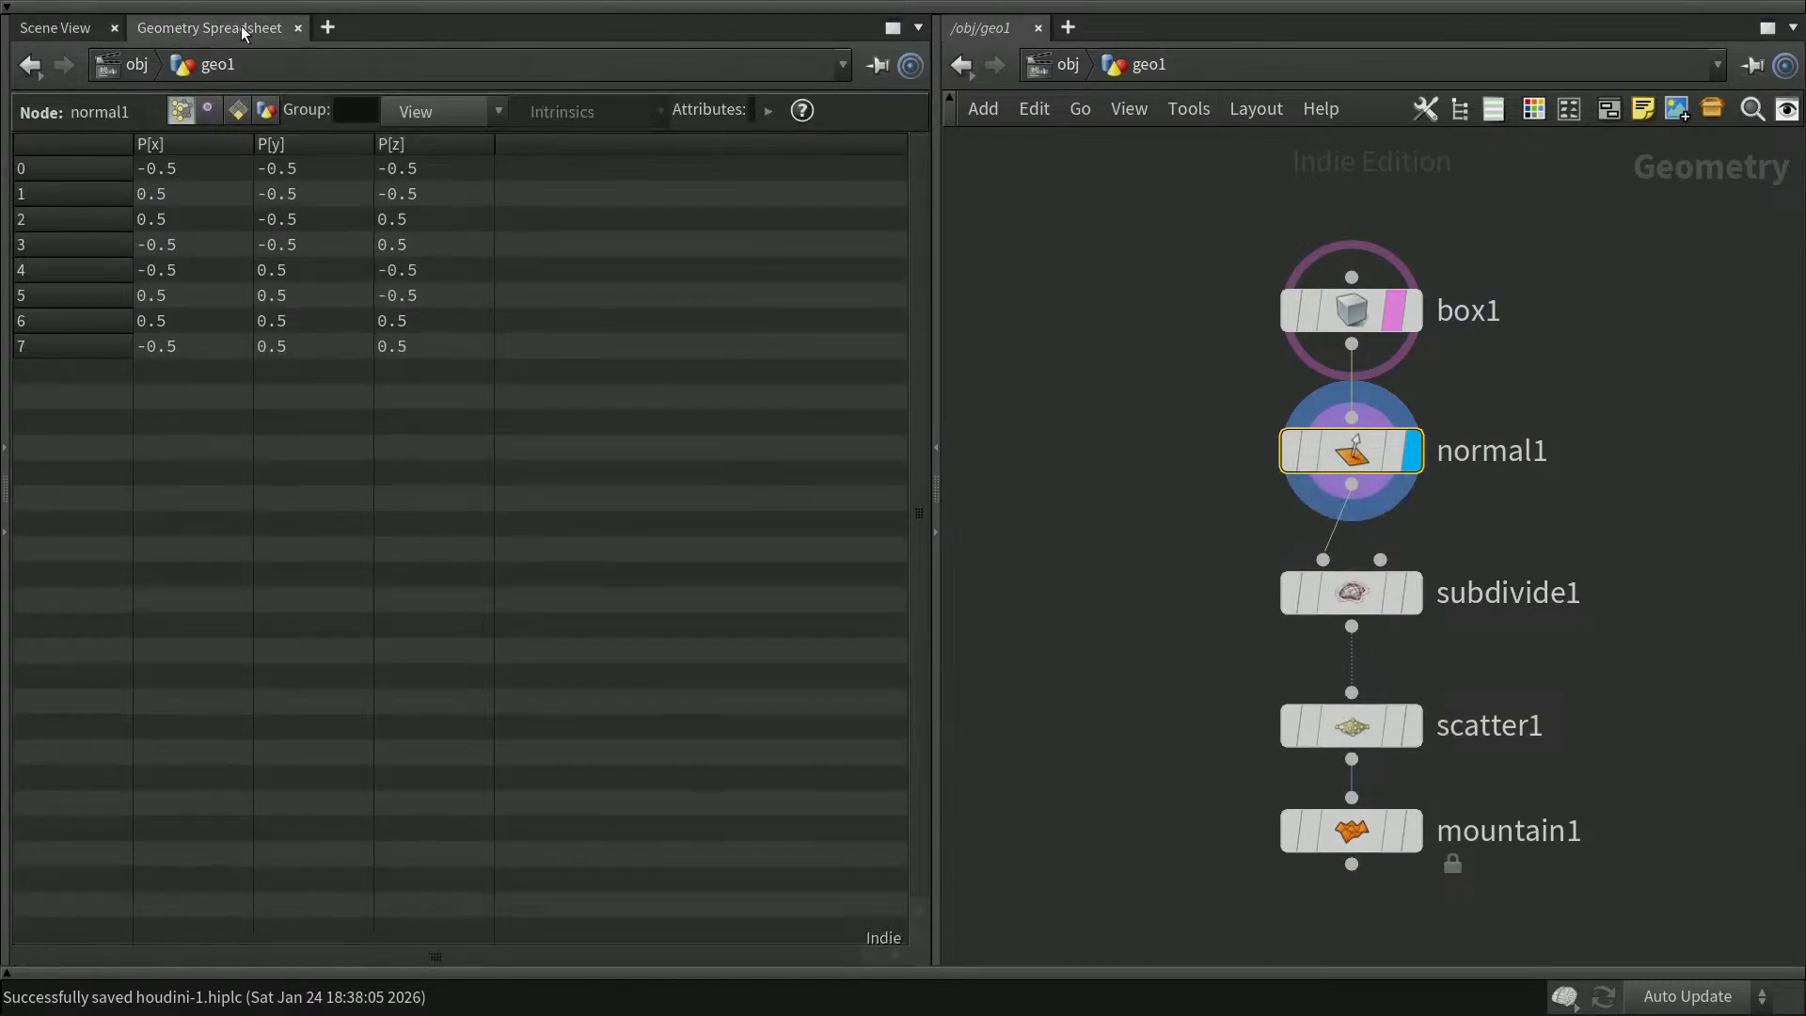
{"action": "left_click", "coordinate": [209, 112]}
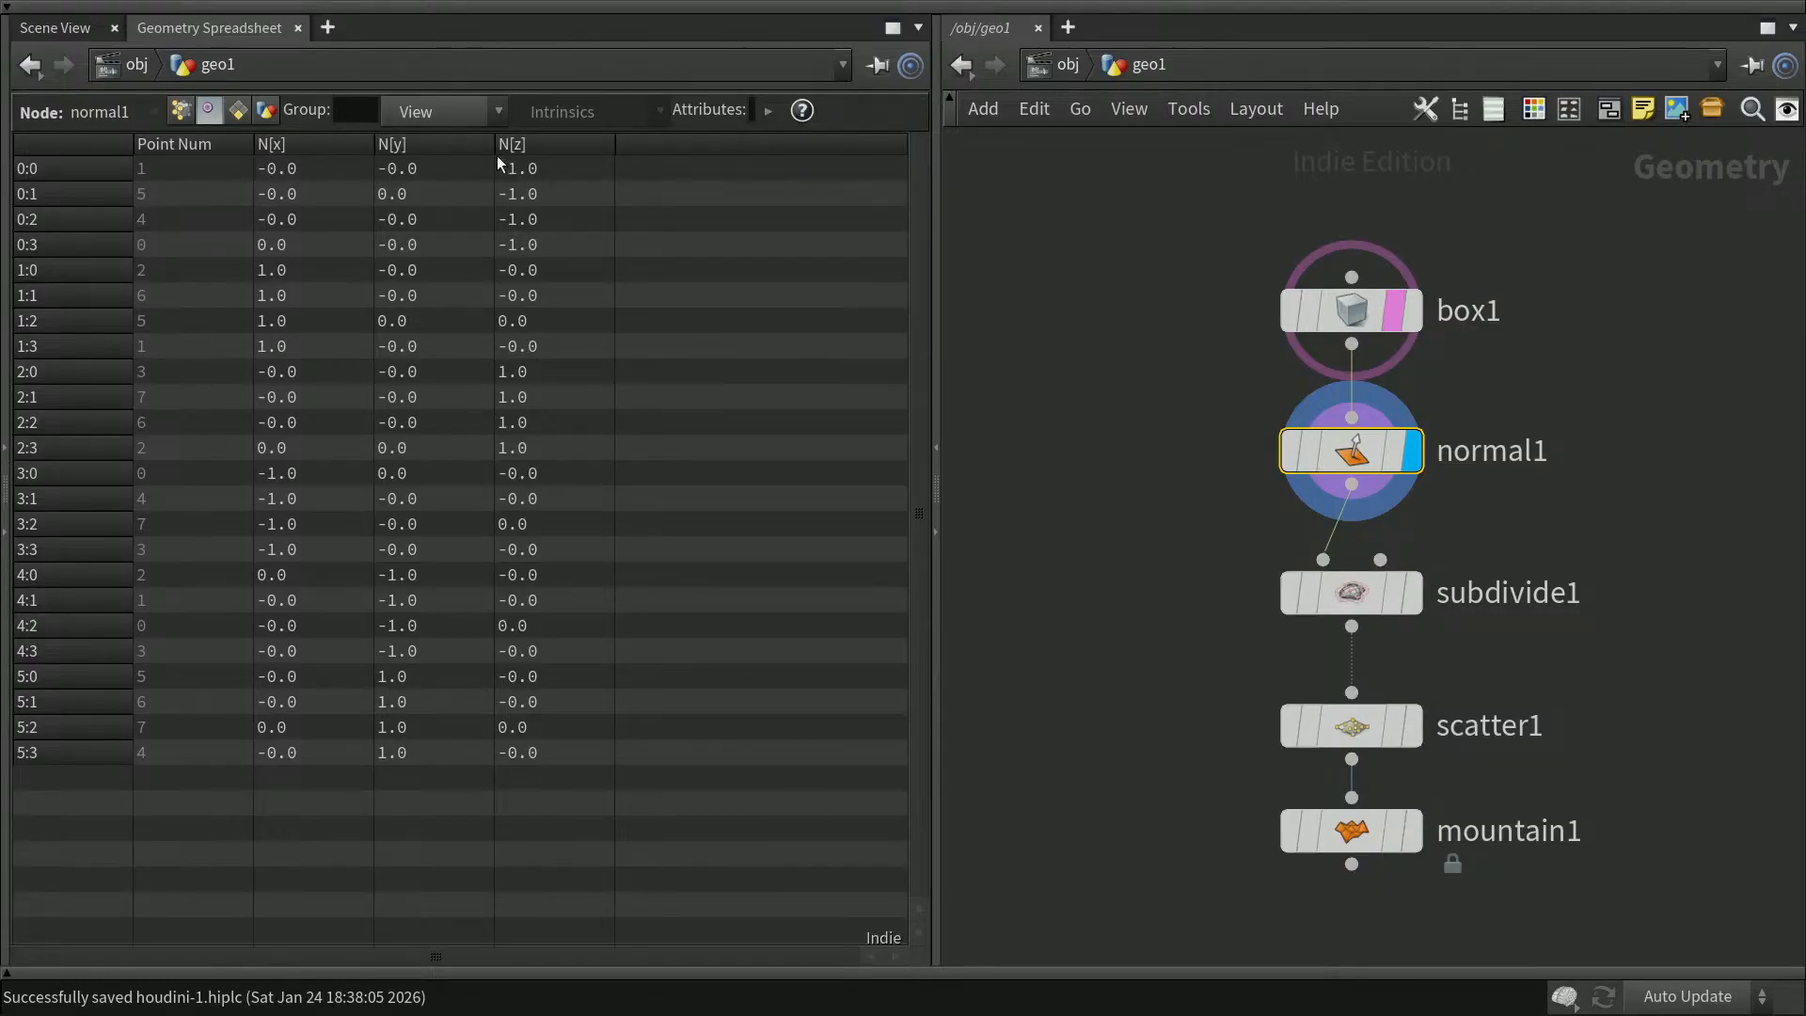
{"action": "left_click", "coordinate": [182, 112]}
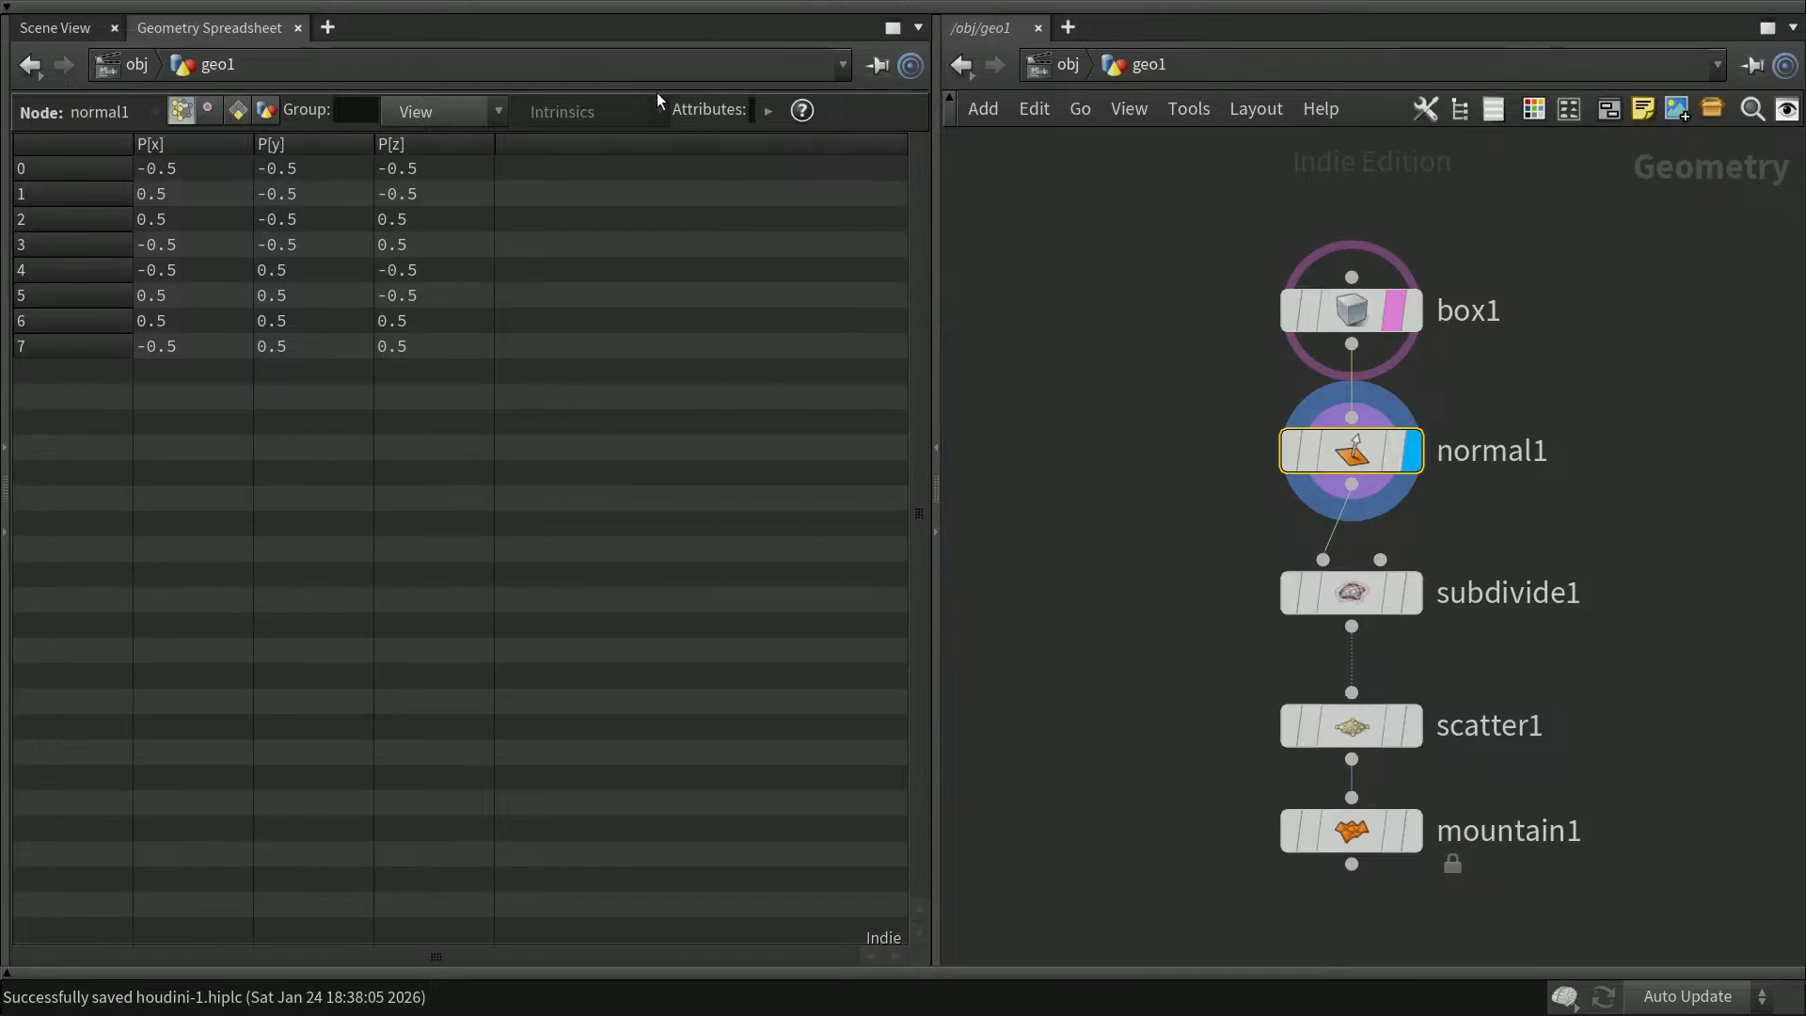
Set normal1 to add normals to Points and check its vertex and point attributes in the spreadsheet
{"action": "mouse_move", "coordinate": [1364, 463]}
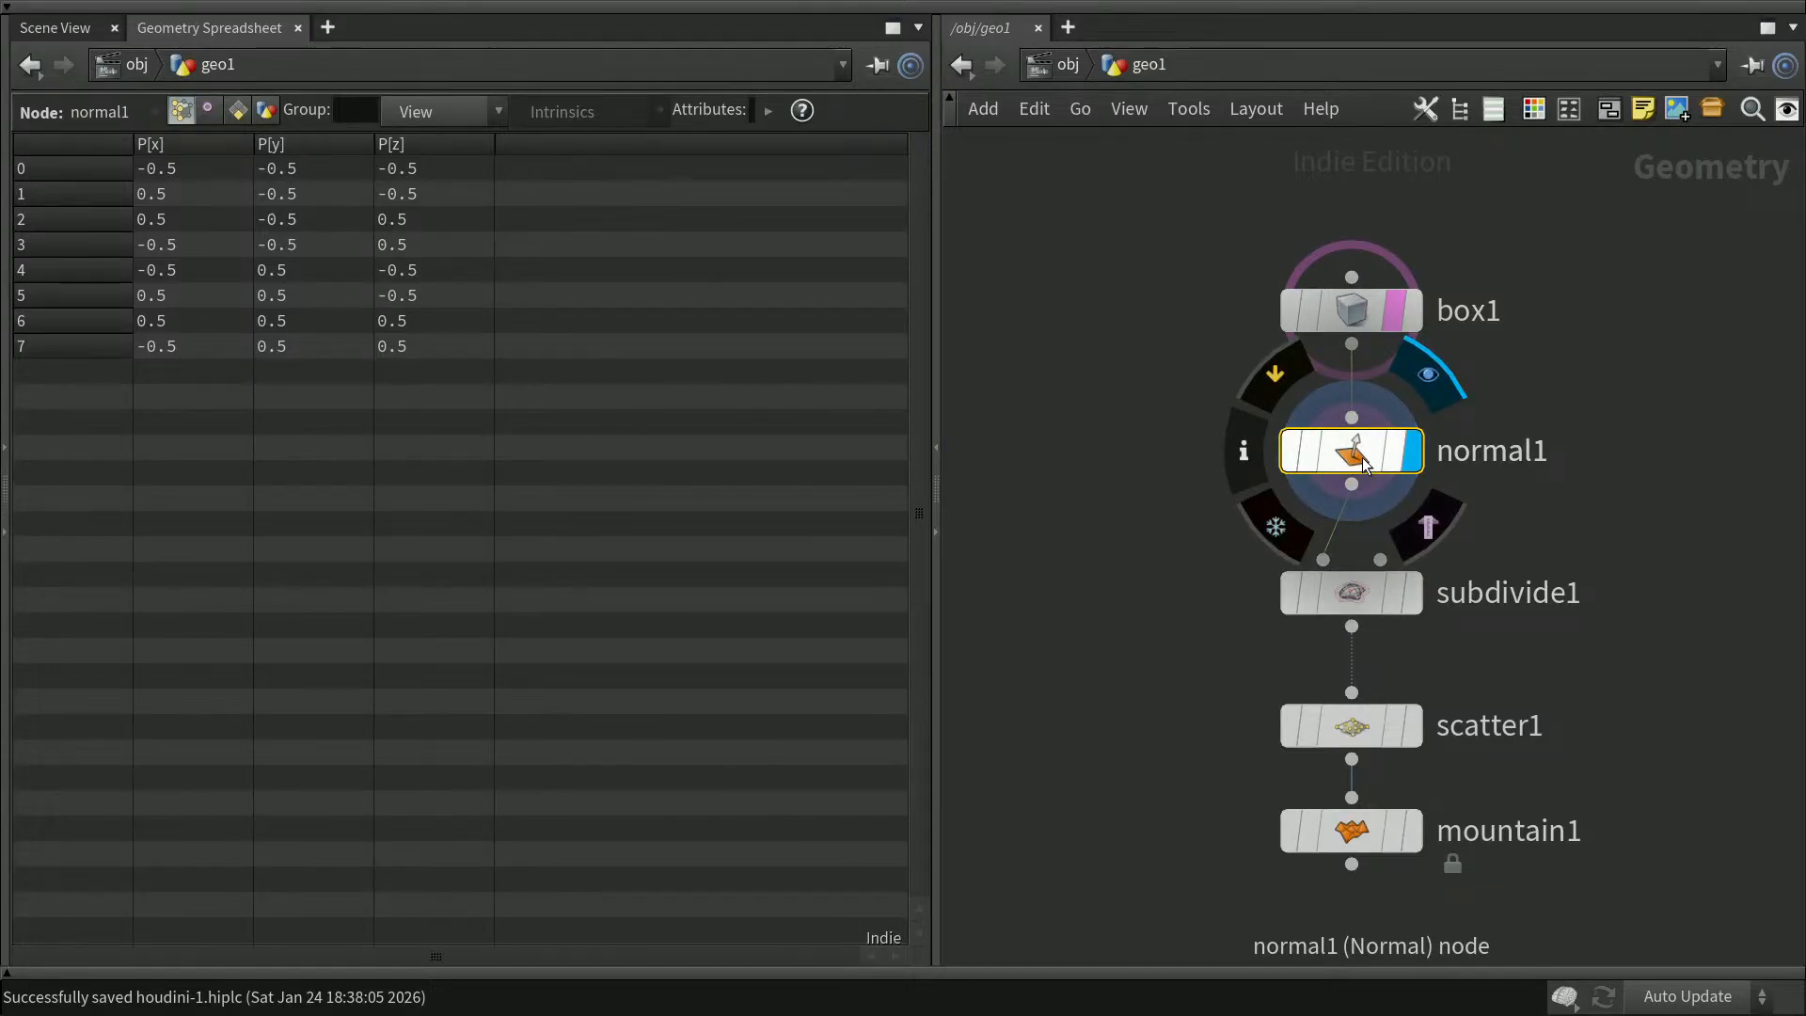
{"action": "key", "text": "p"}
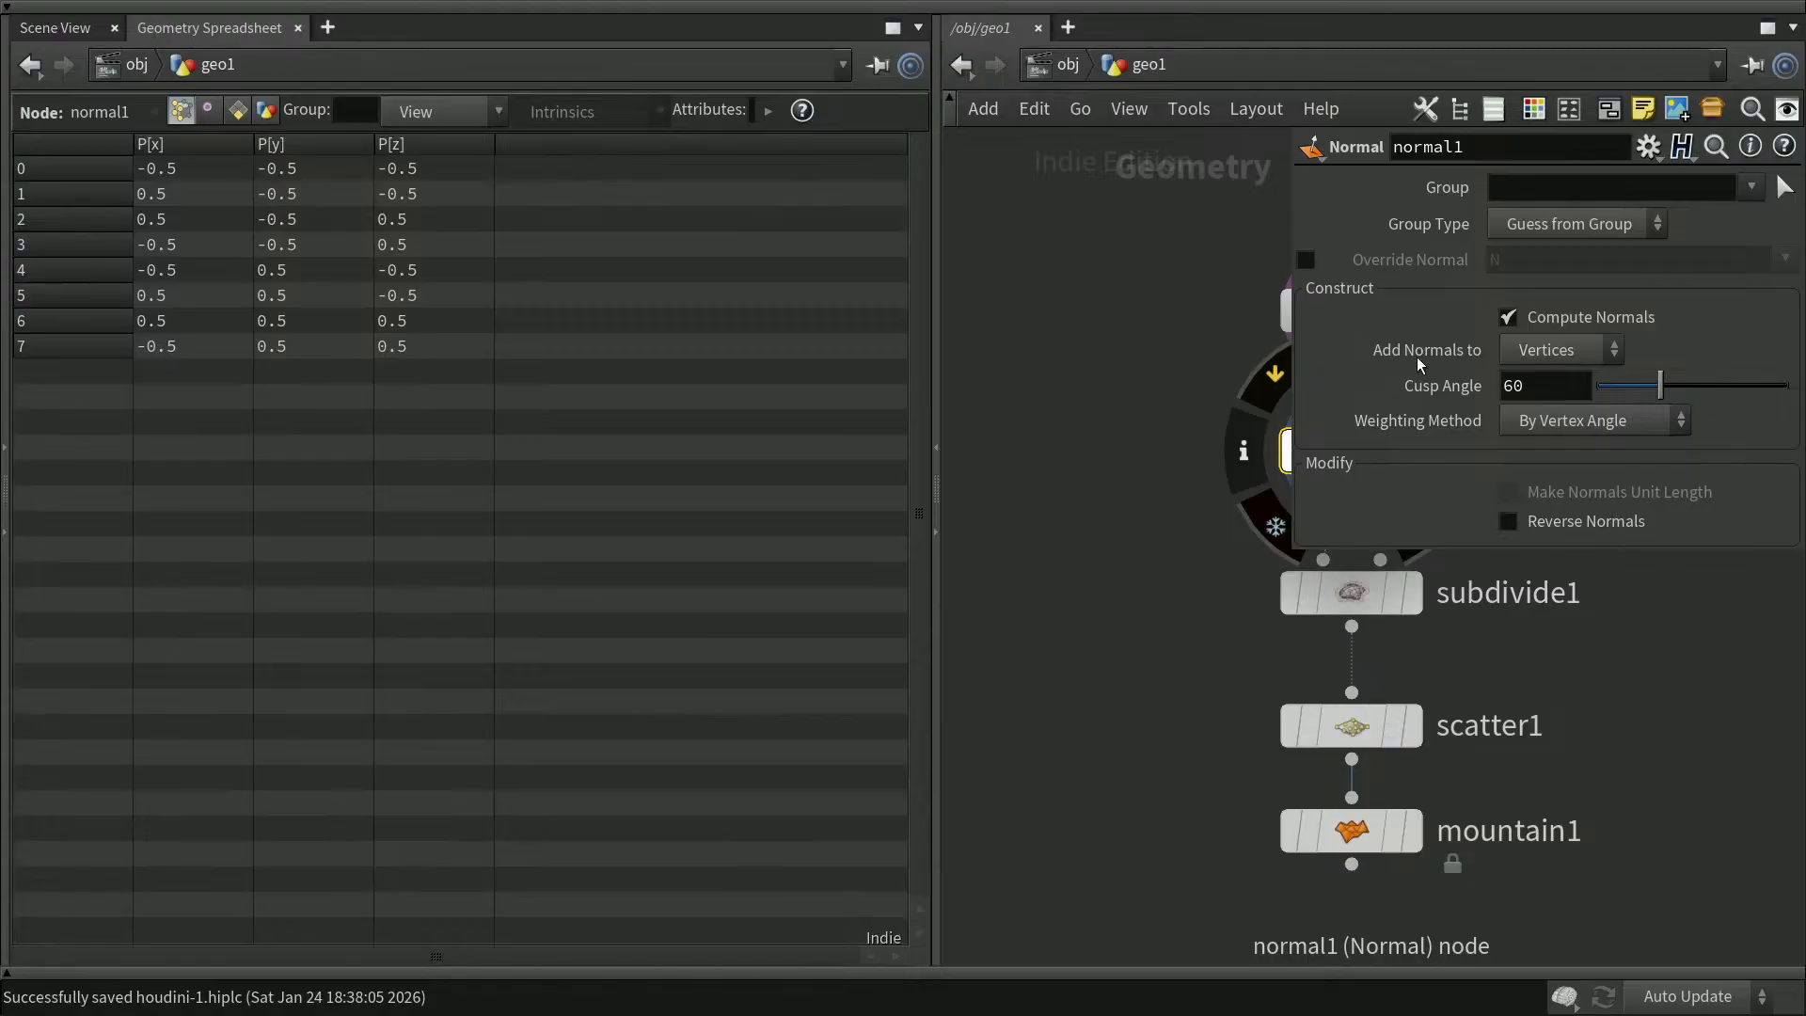
{"action": "left_click", "coordinate": [1558, 358]}
{"action": "left_click", "coordinate": [1565, 377]}
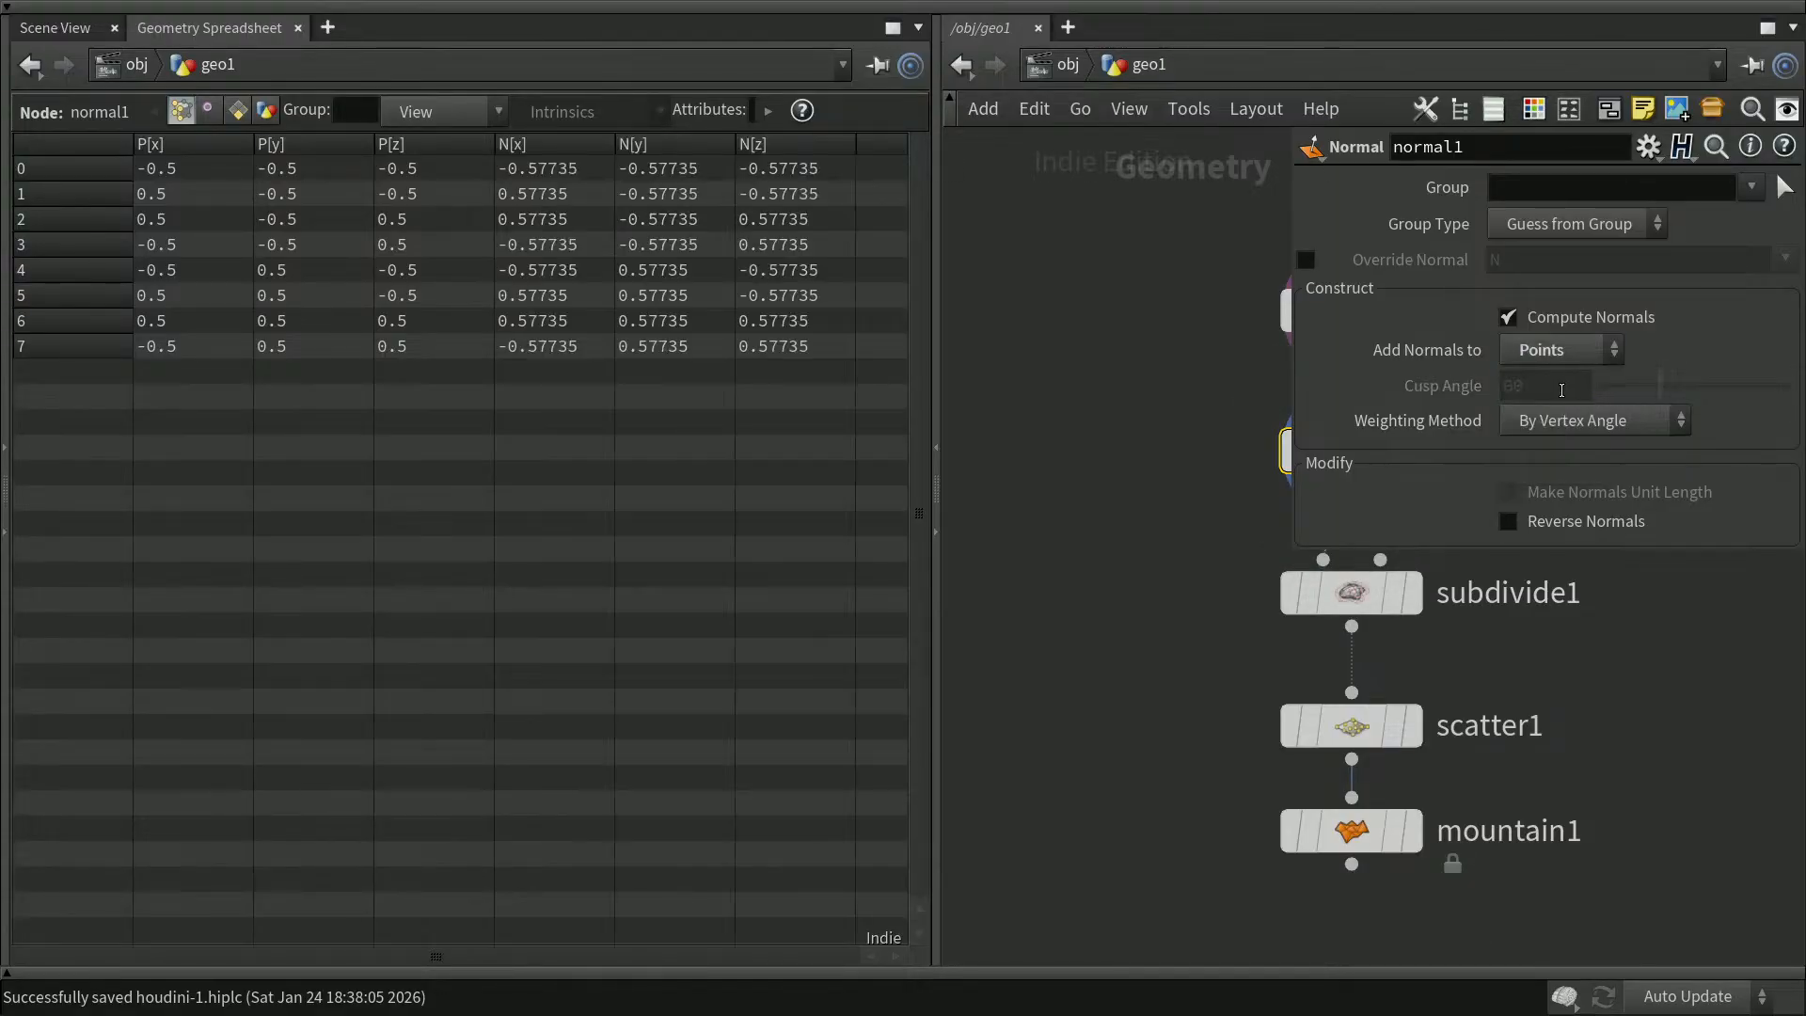
{"action": "key", "text": "p"}
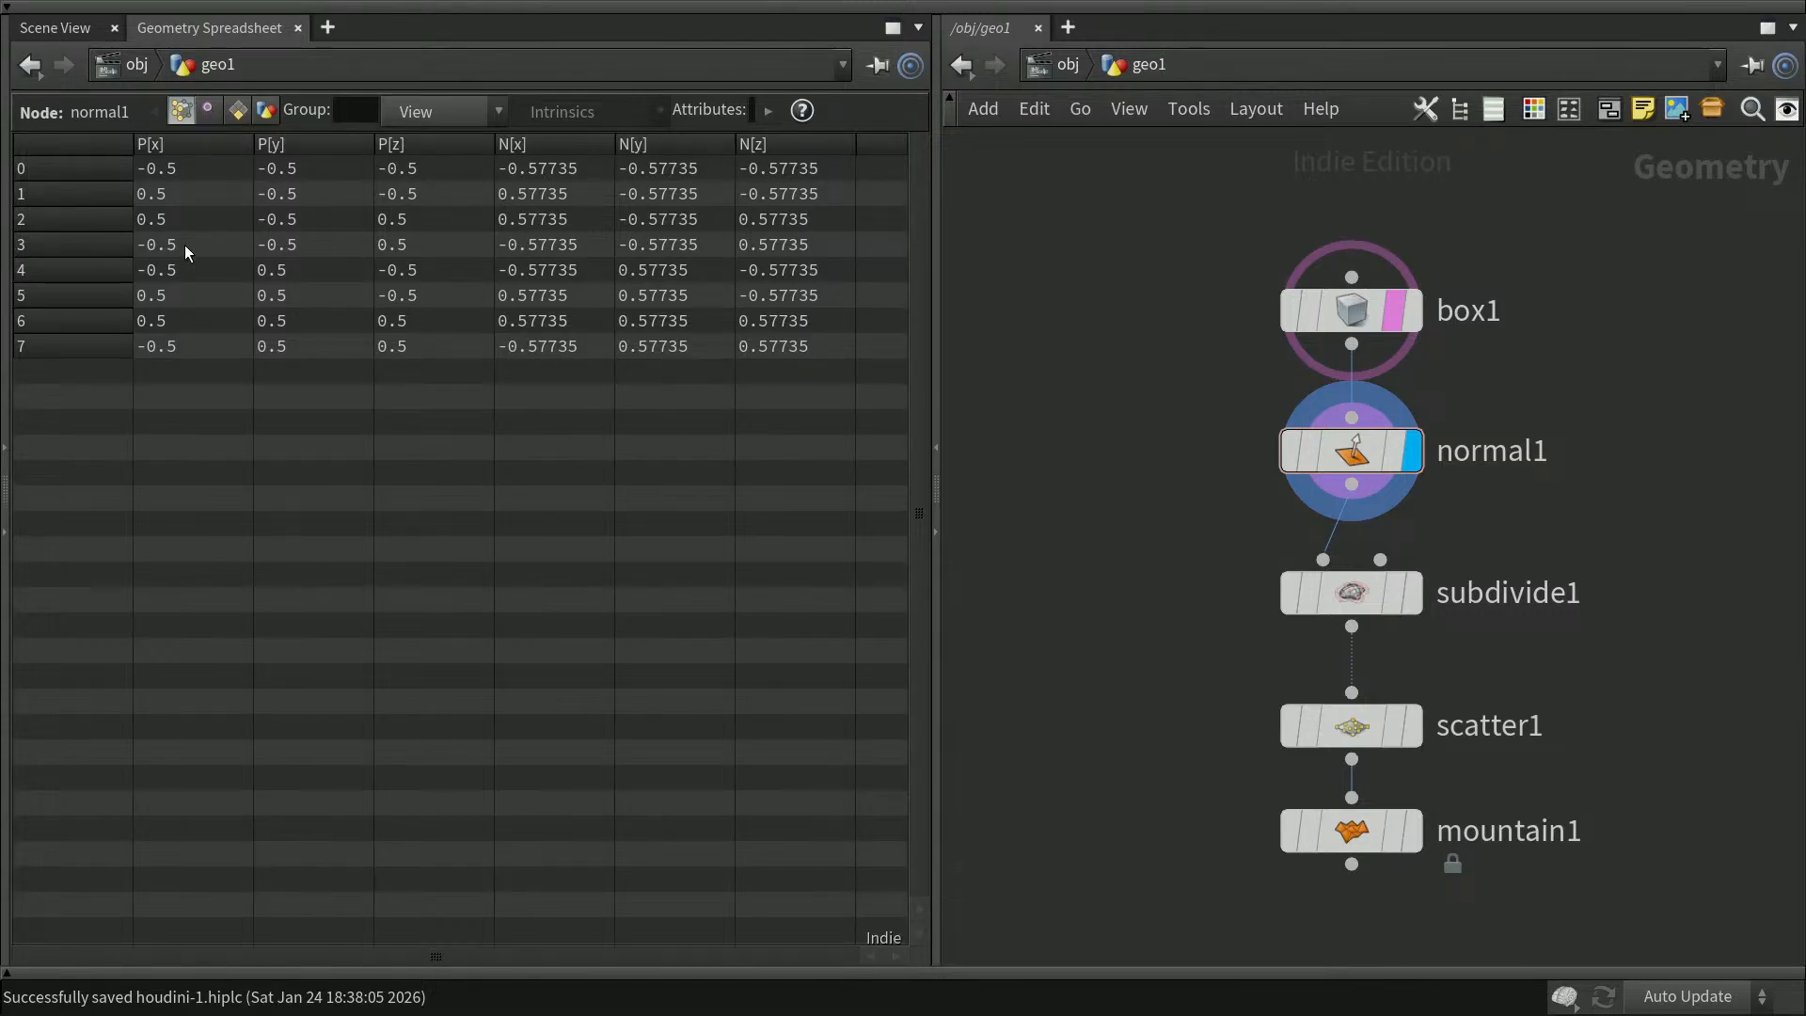
{"action": "left_click", "coordinate": [208, 111]}
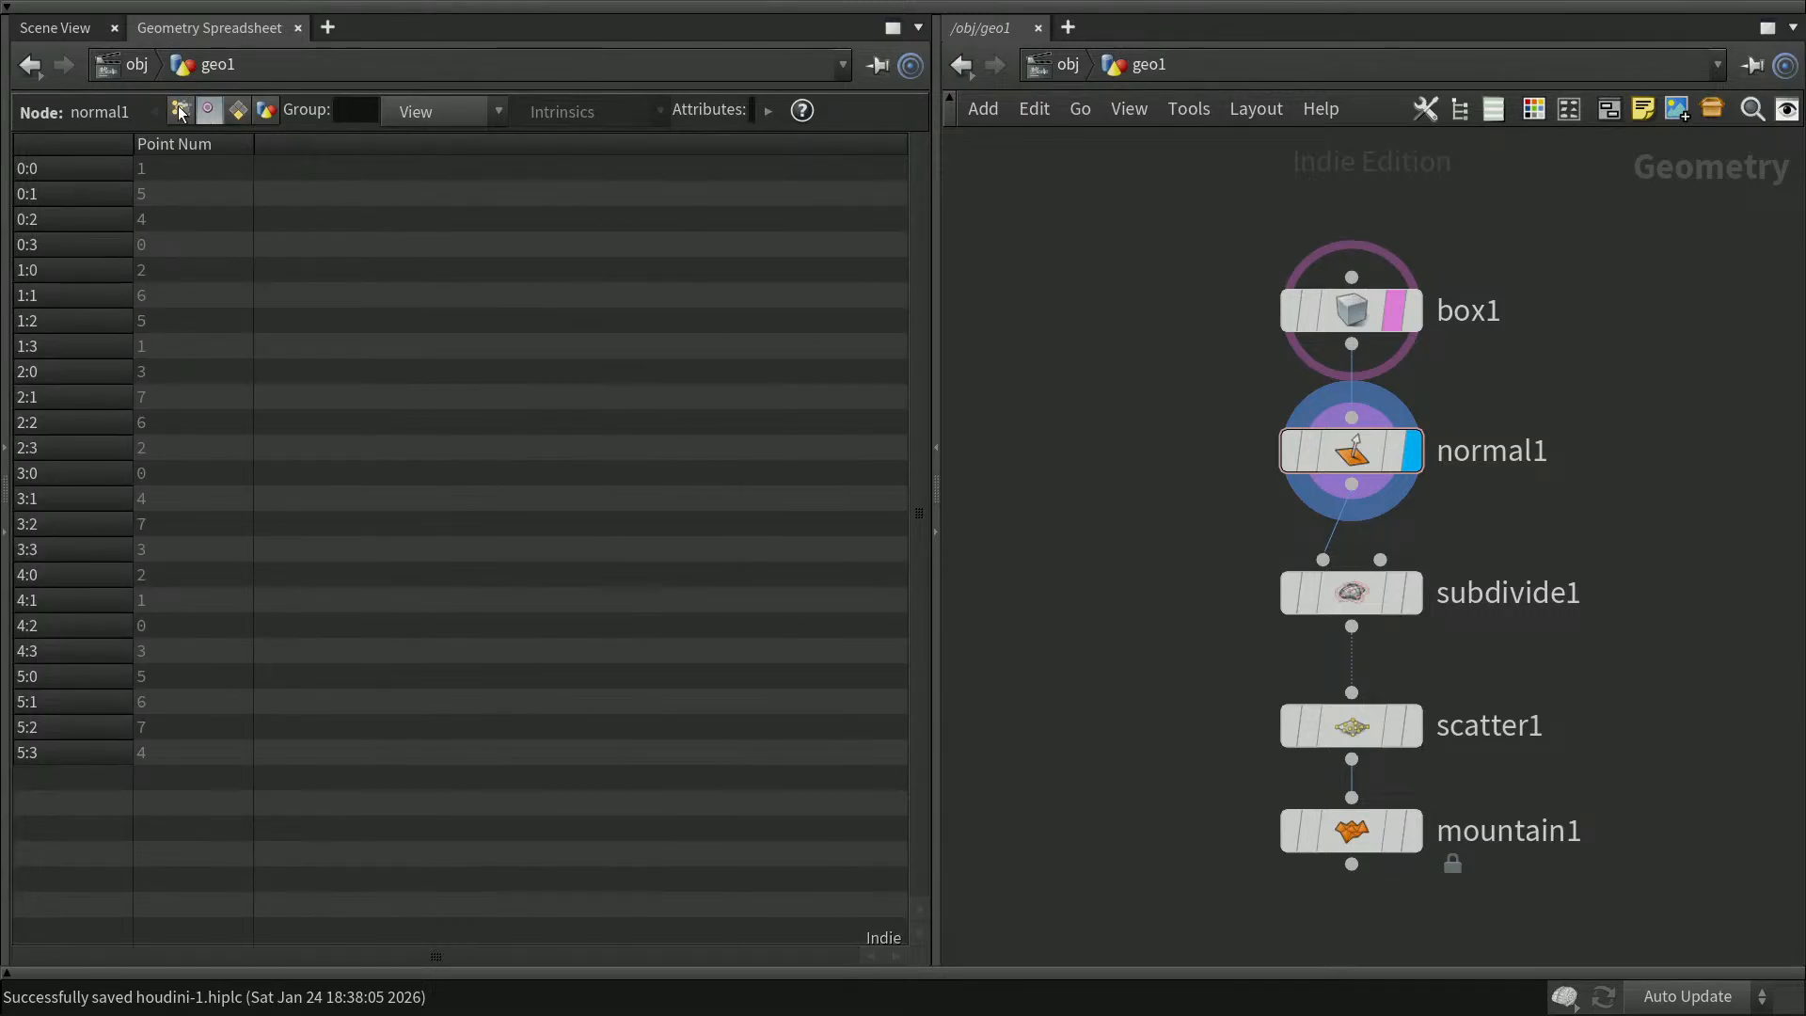
{"action": "left_click", "coordinate": [180, 111]}
Show point normals instead of point markers in the Scene View and display them on subdivide1 and scatter1 in turn
{"action": "left_click", "coordinate": [56, 27]}
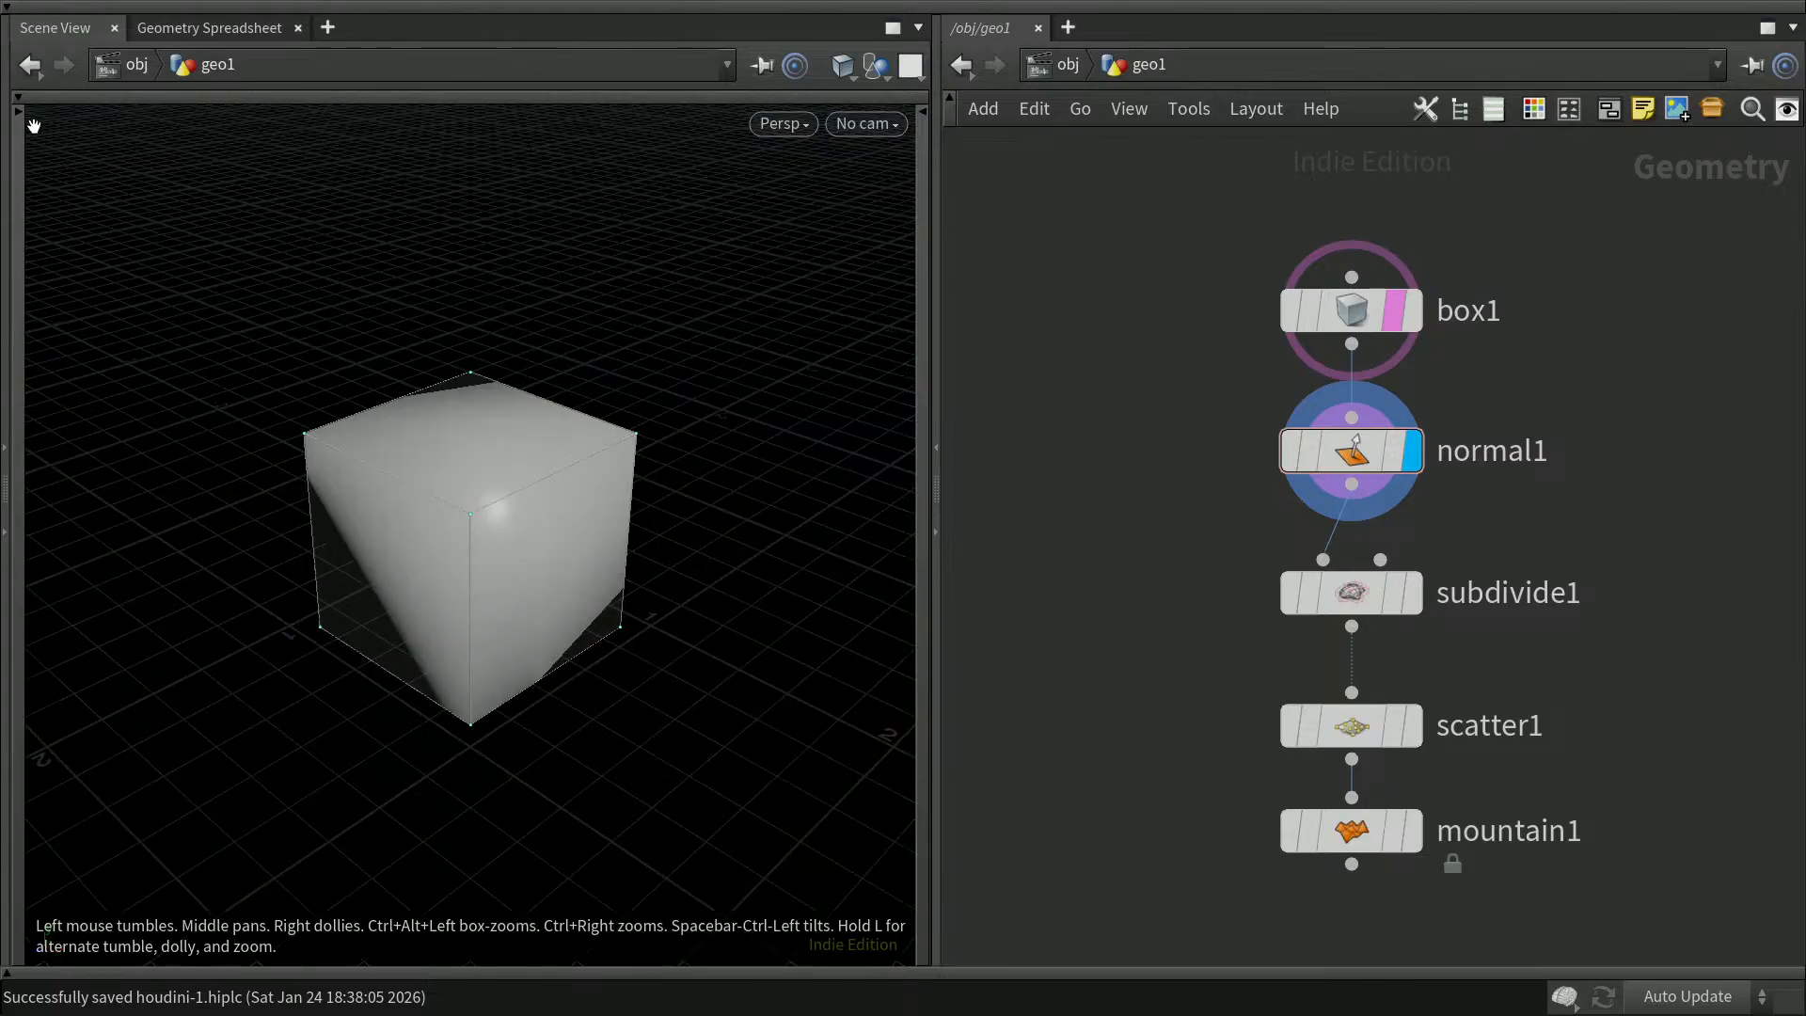
{"action": "left_click", "coordinate": [919, 474]}
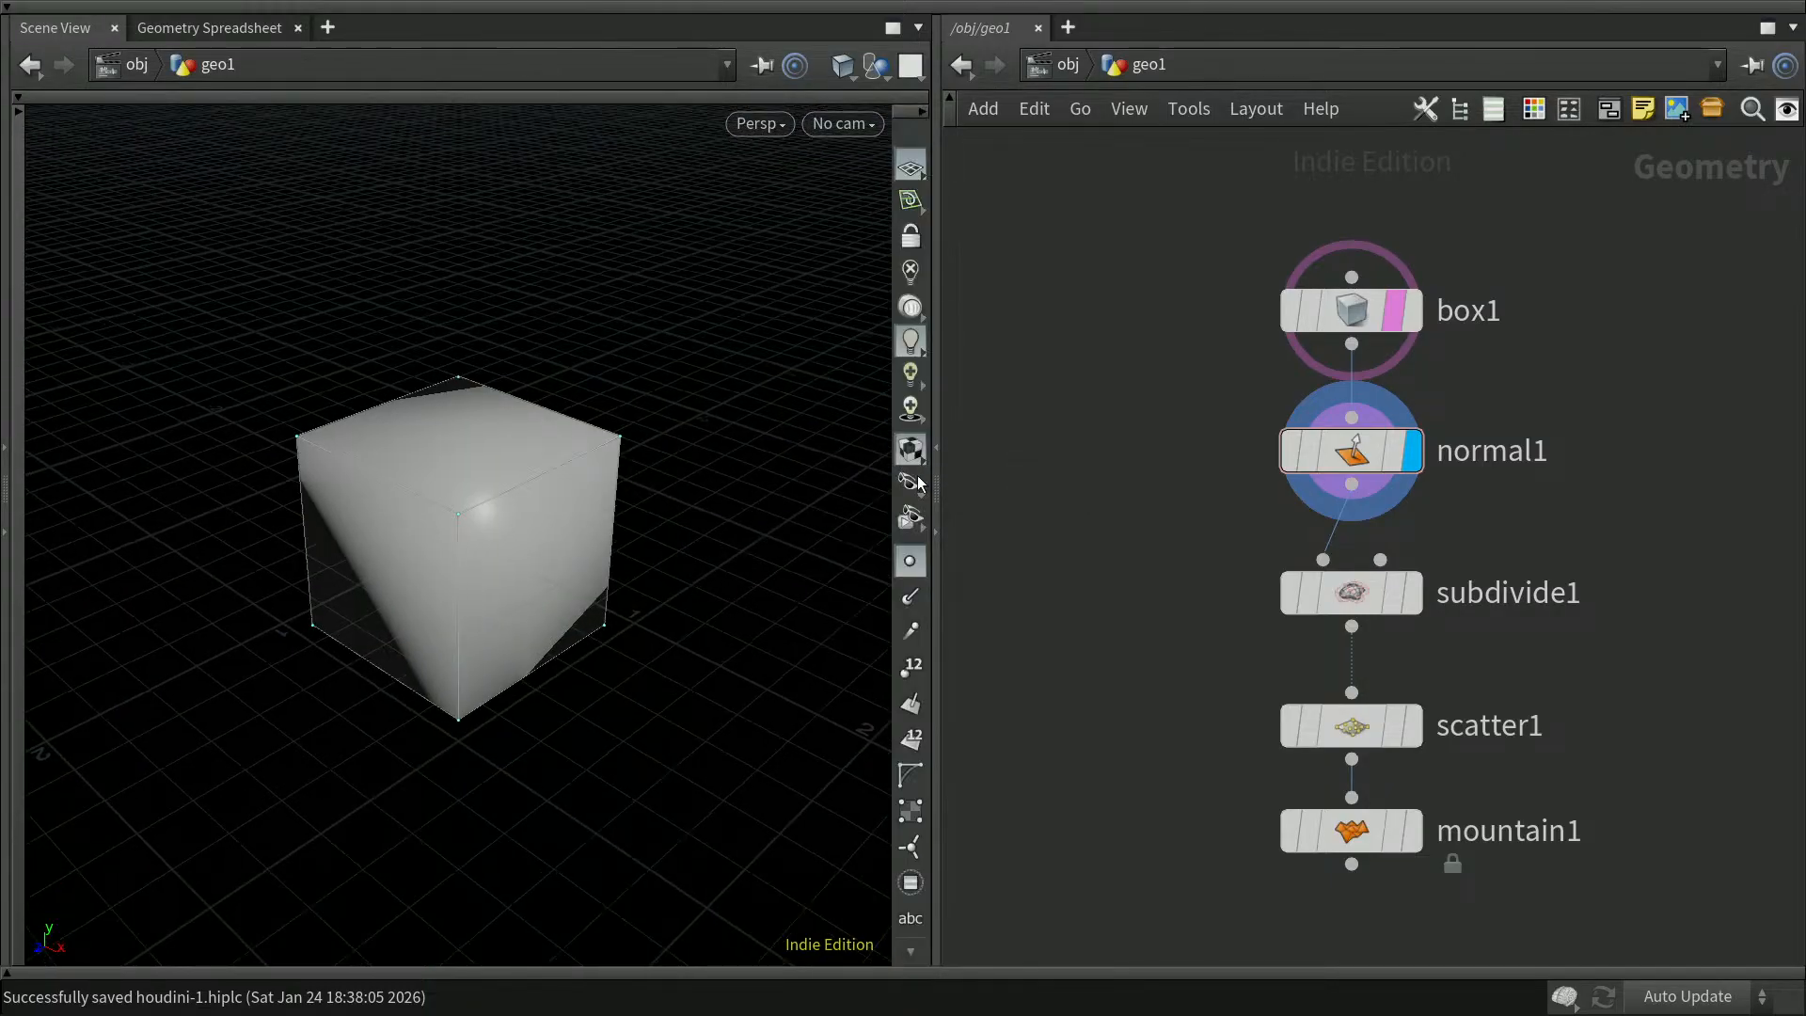
{"action": "left_click", "coordinate": [912, 598]}
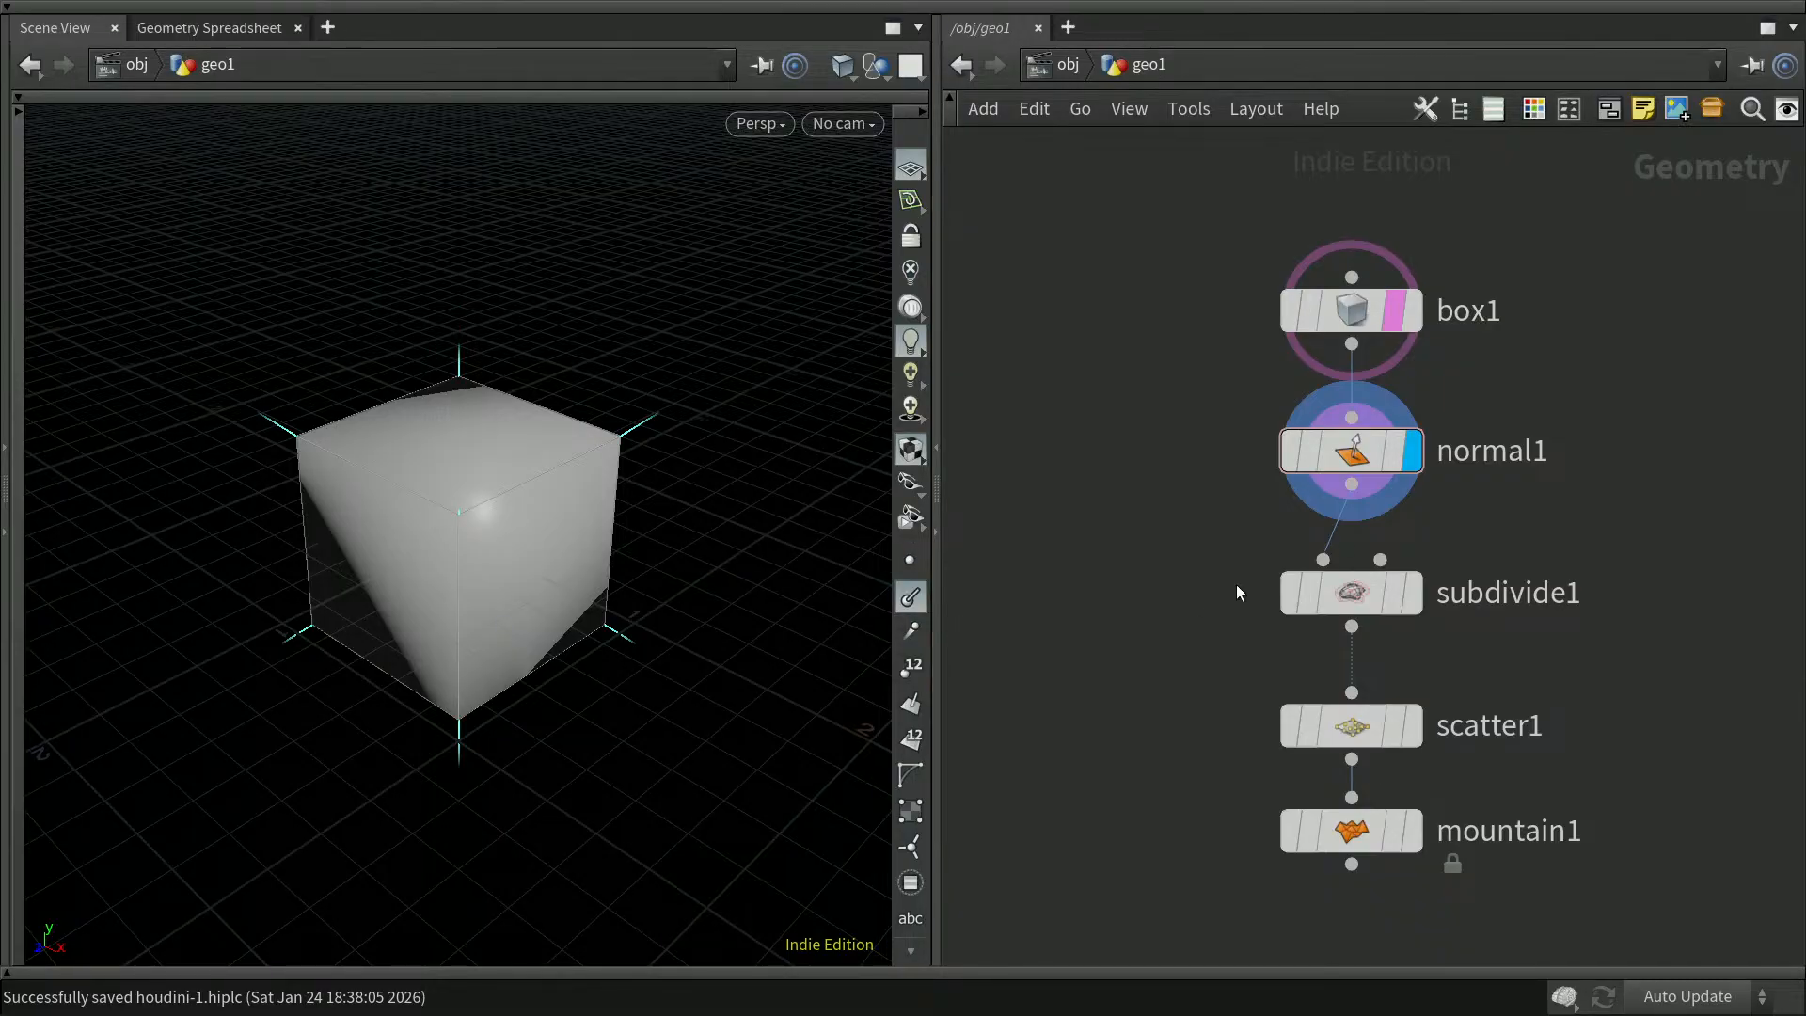
{"action": "left_click", "coordinate": [1418, 595]}
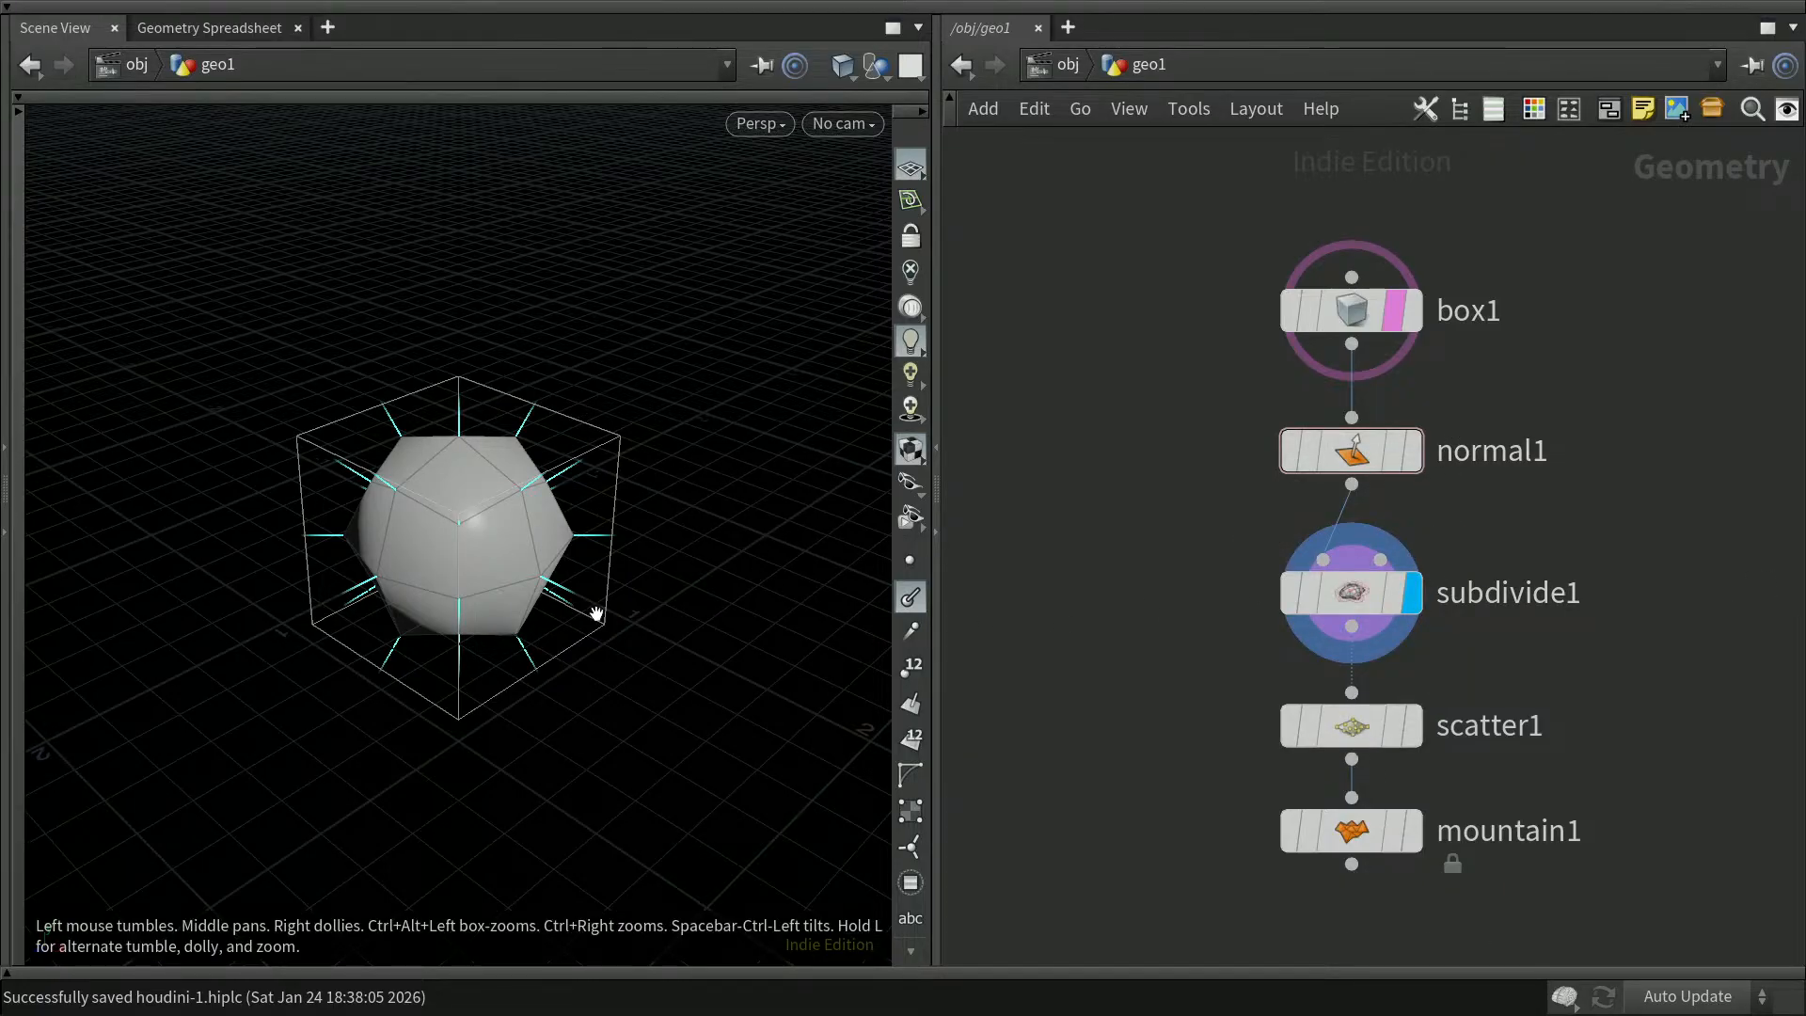
{"action": "left_click", "coordinate": [1414, 738]}
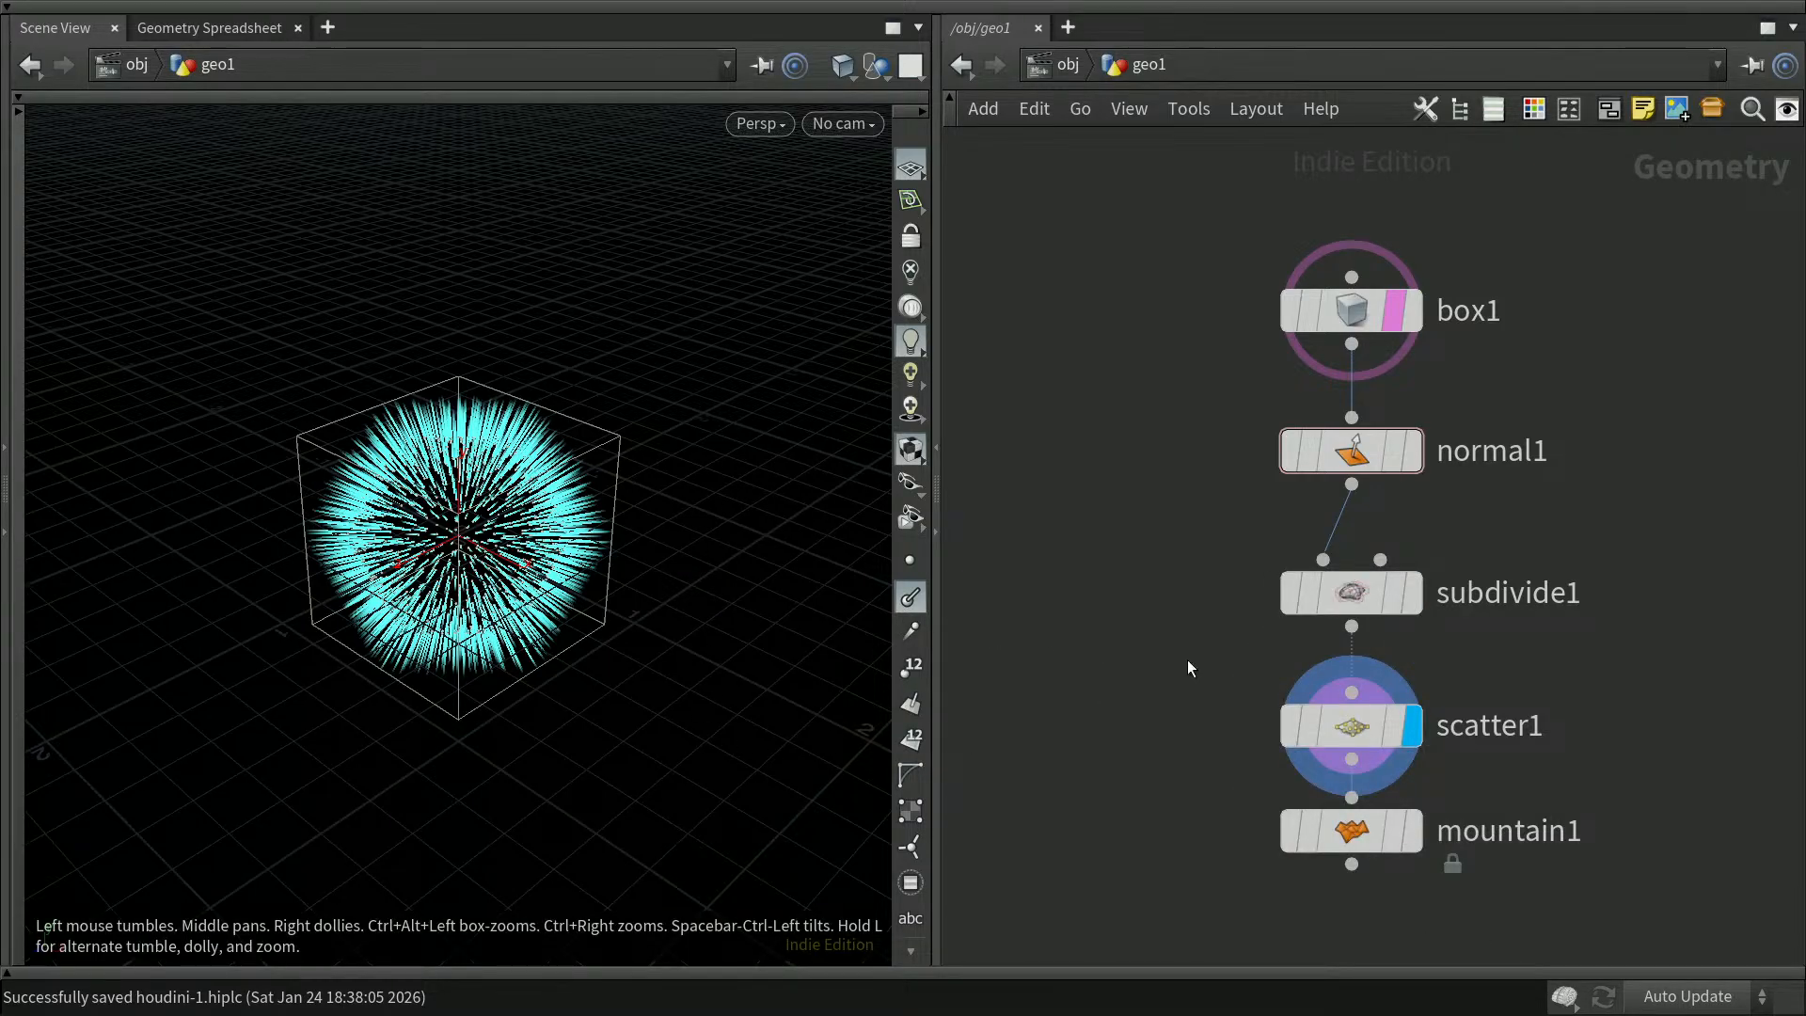
Tighten the spacing of normal1, subdivide1 and scatter1 in the network and display mountain1's result
{"action": "left_click_drag", "start_coordinate": [1354, 452], "coordinate": [1355, 438]}
{"action": "left_click_drag", "start_coordinate": [1364, 594], "coordinate": [1364, 573]}
{"action": "left_click_drag", "start_coordinate": [1354, 726], "coordinate": [1354, 708]}
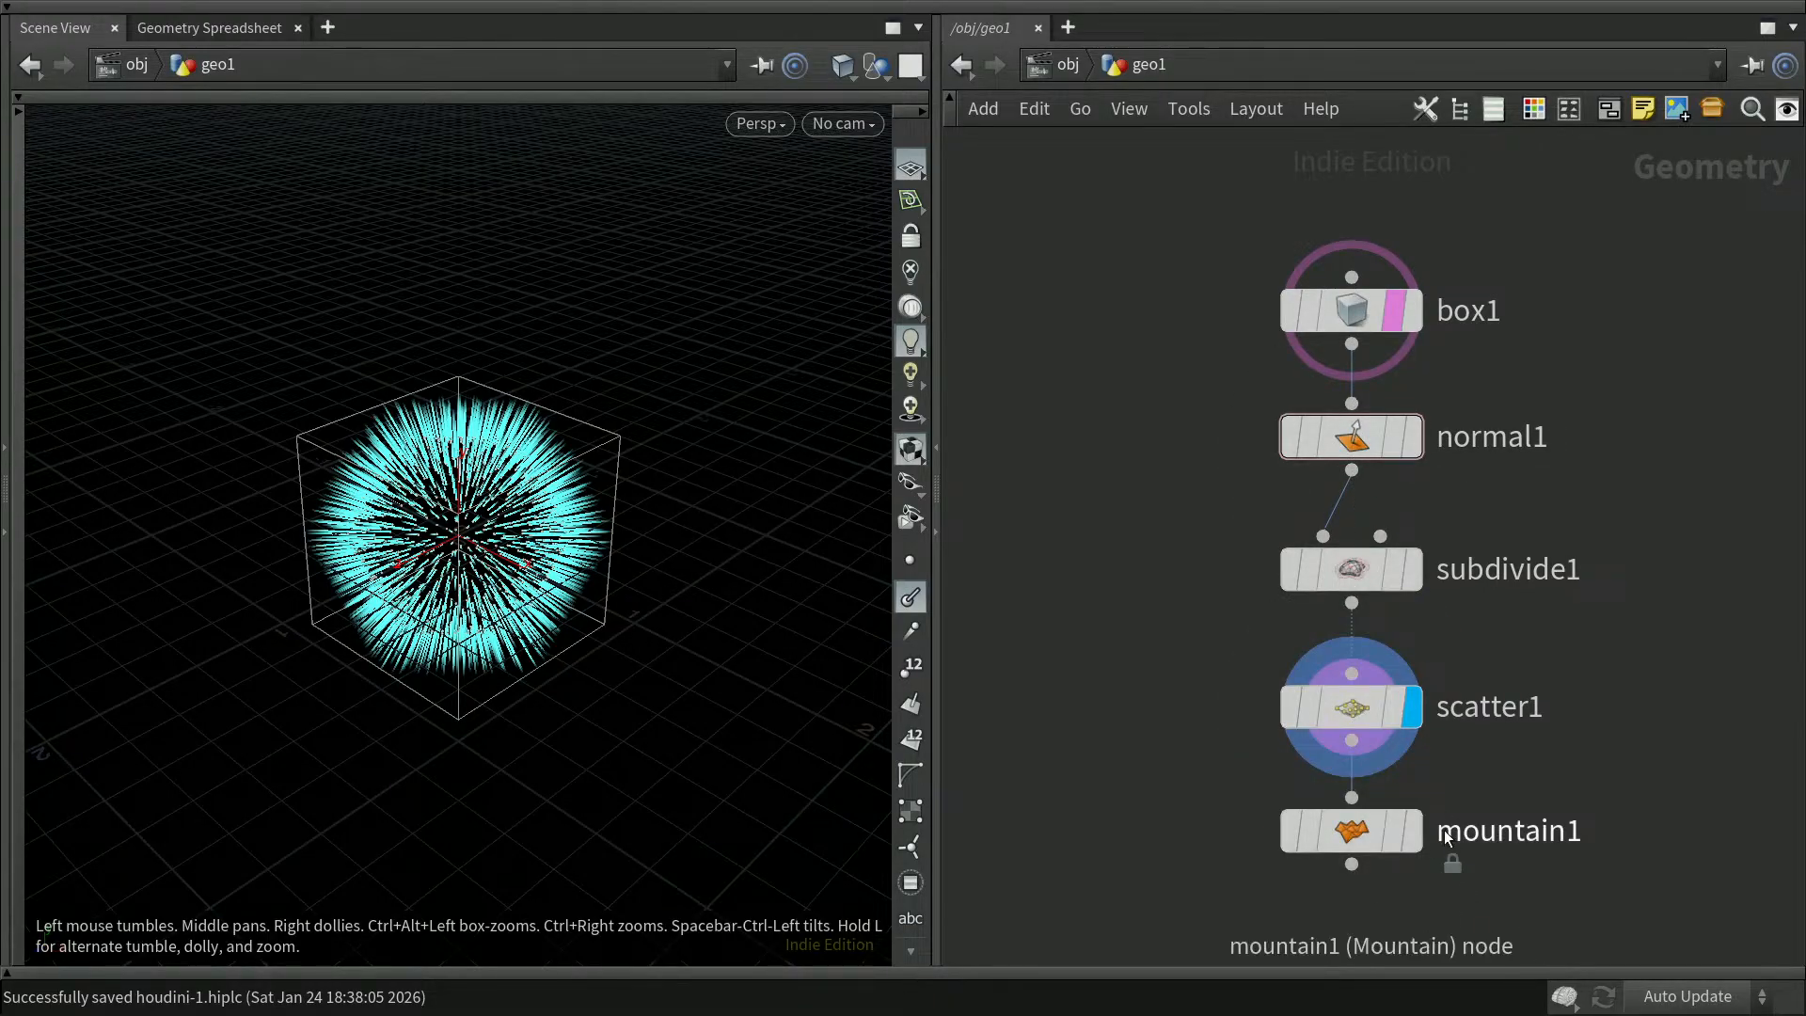
{"action": "left_click", "coordinate": [1414, 832]}
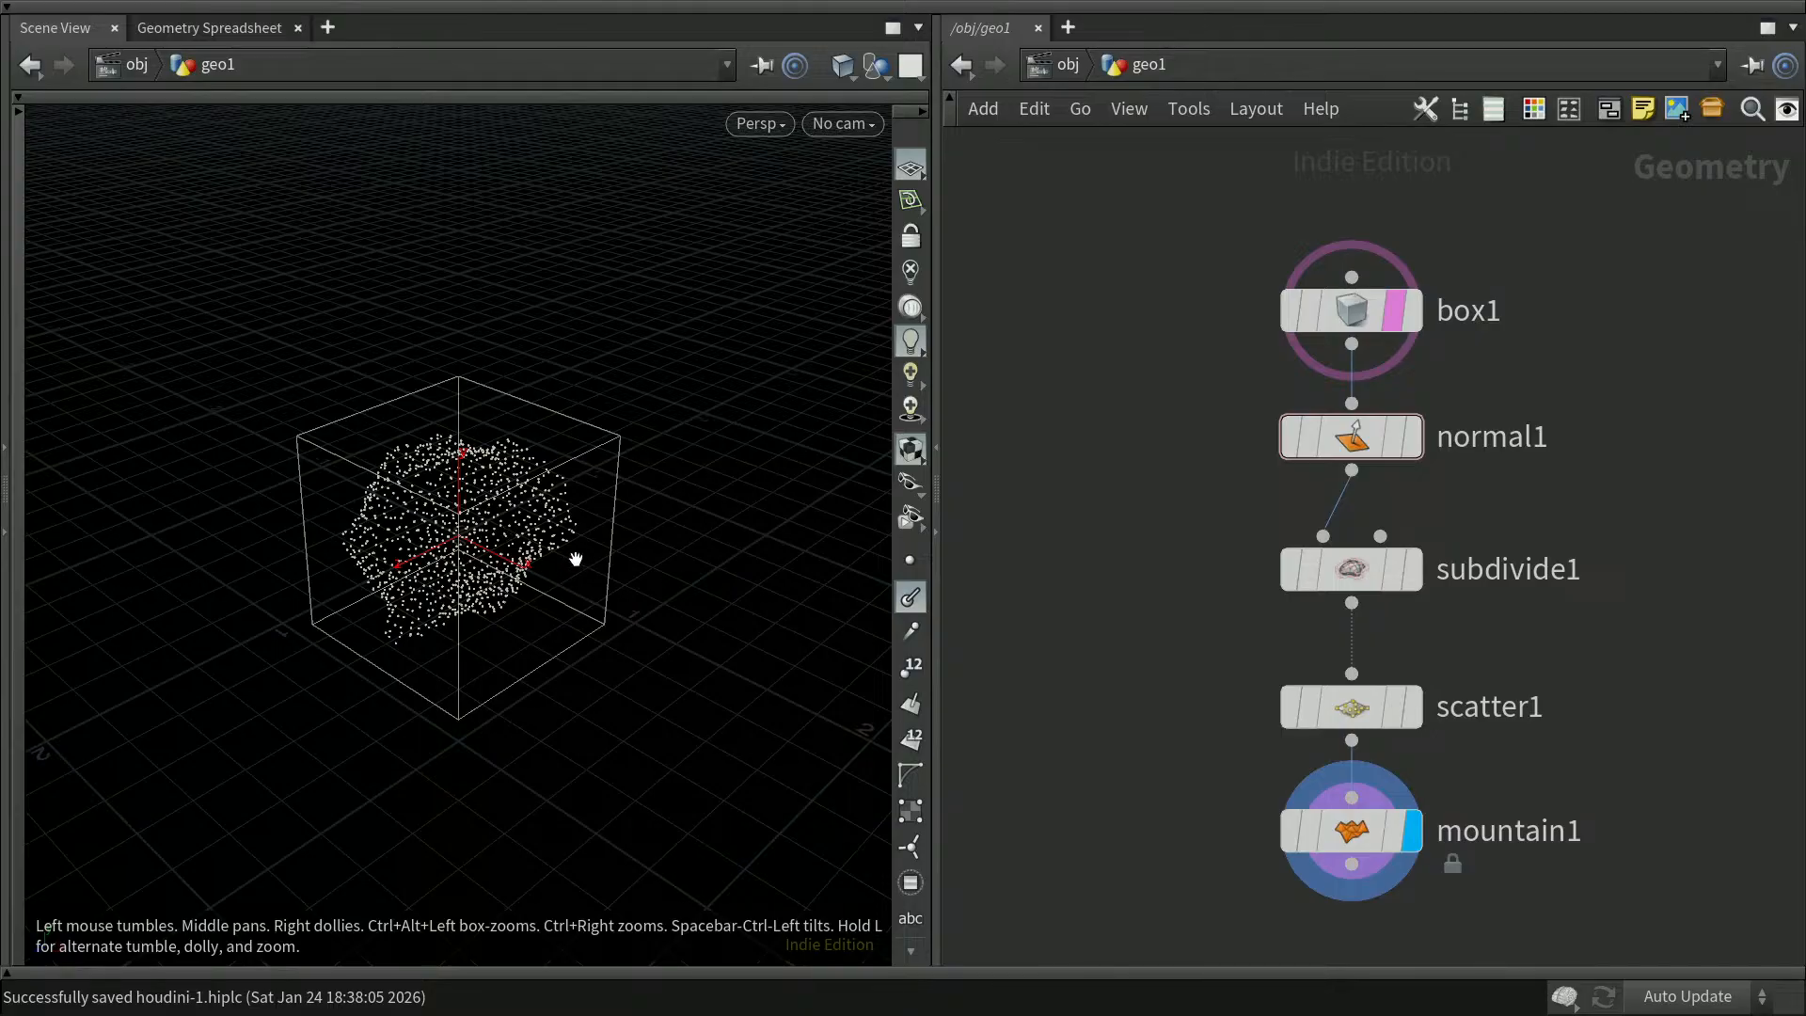
Open mountain1's parameters and set Time to the expression $T so the noise is time dependent
{"action": "middle_click_drag", "start_coordinate": [1205, 769], "coordinate": [1209, 712]}
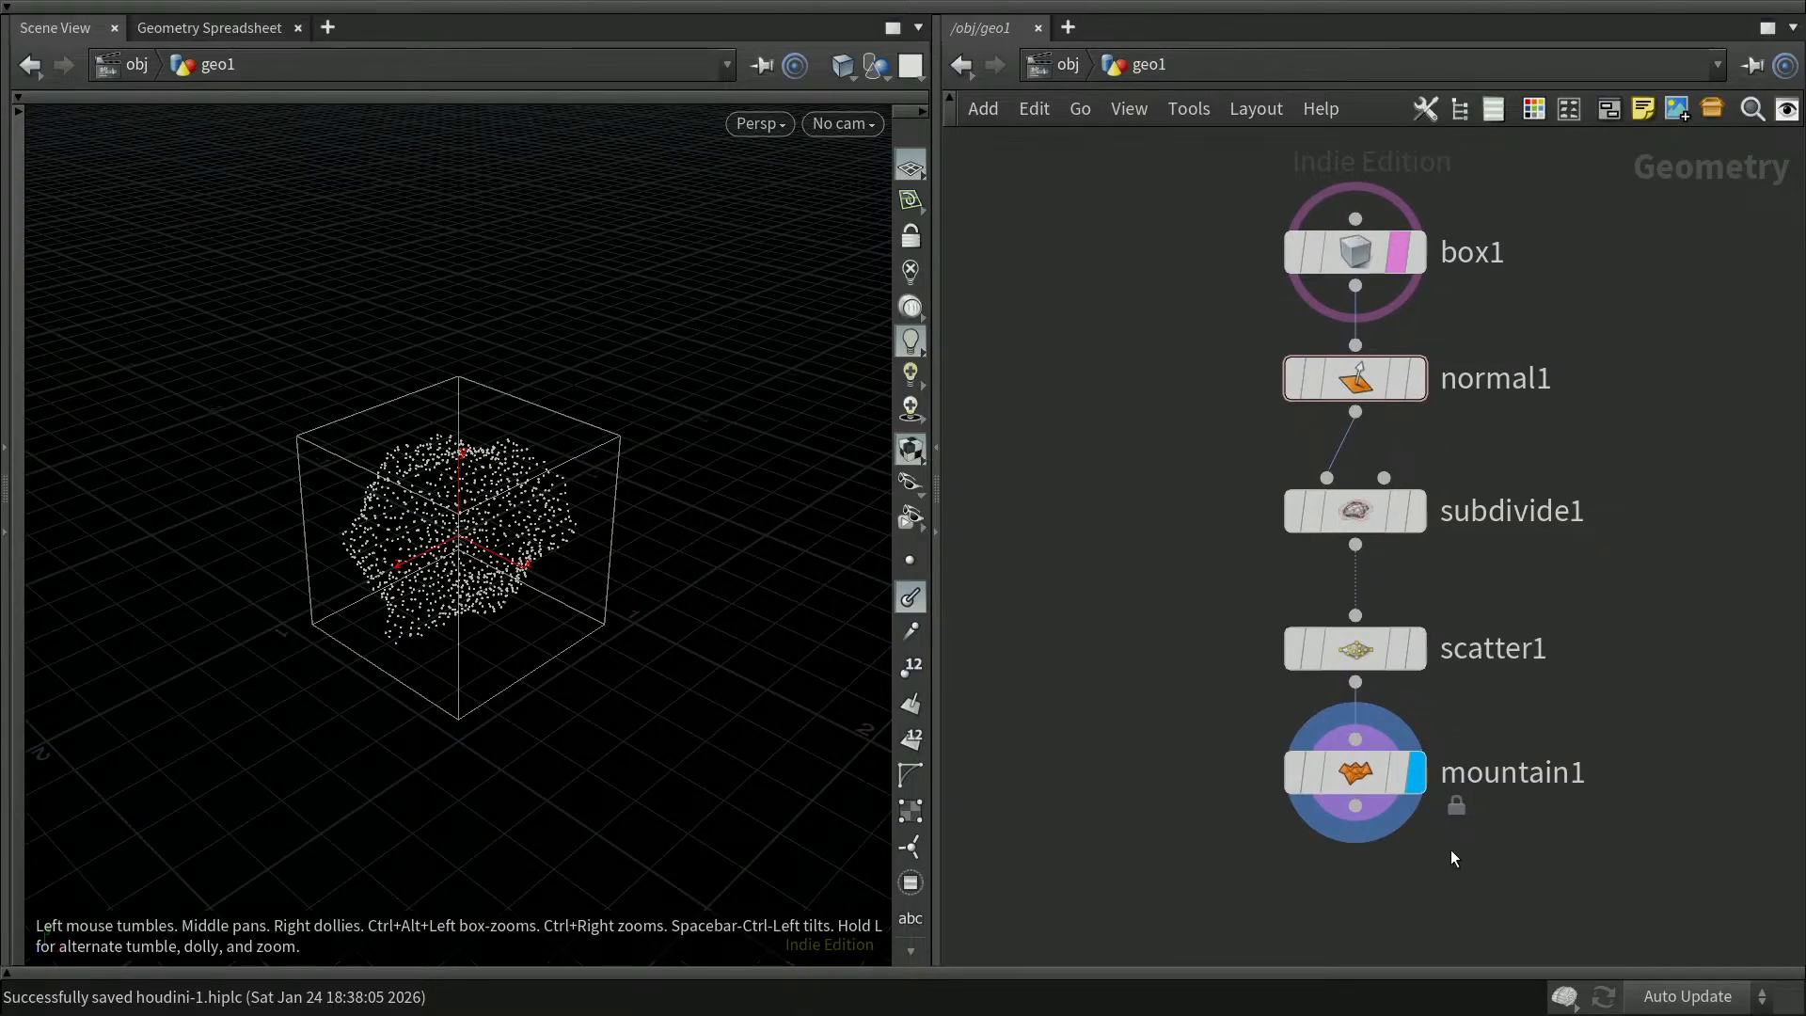
{"action": "left_click", "coordinate": [1369, 770]}
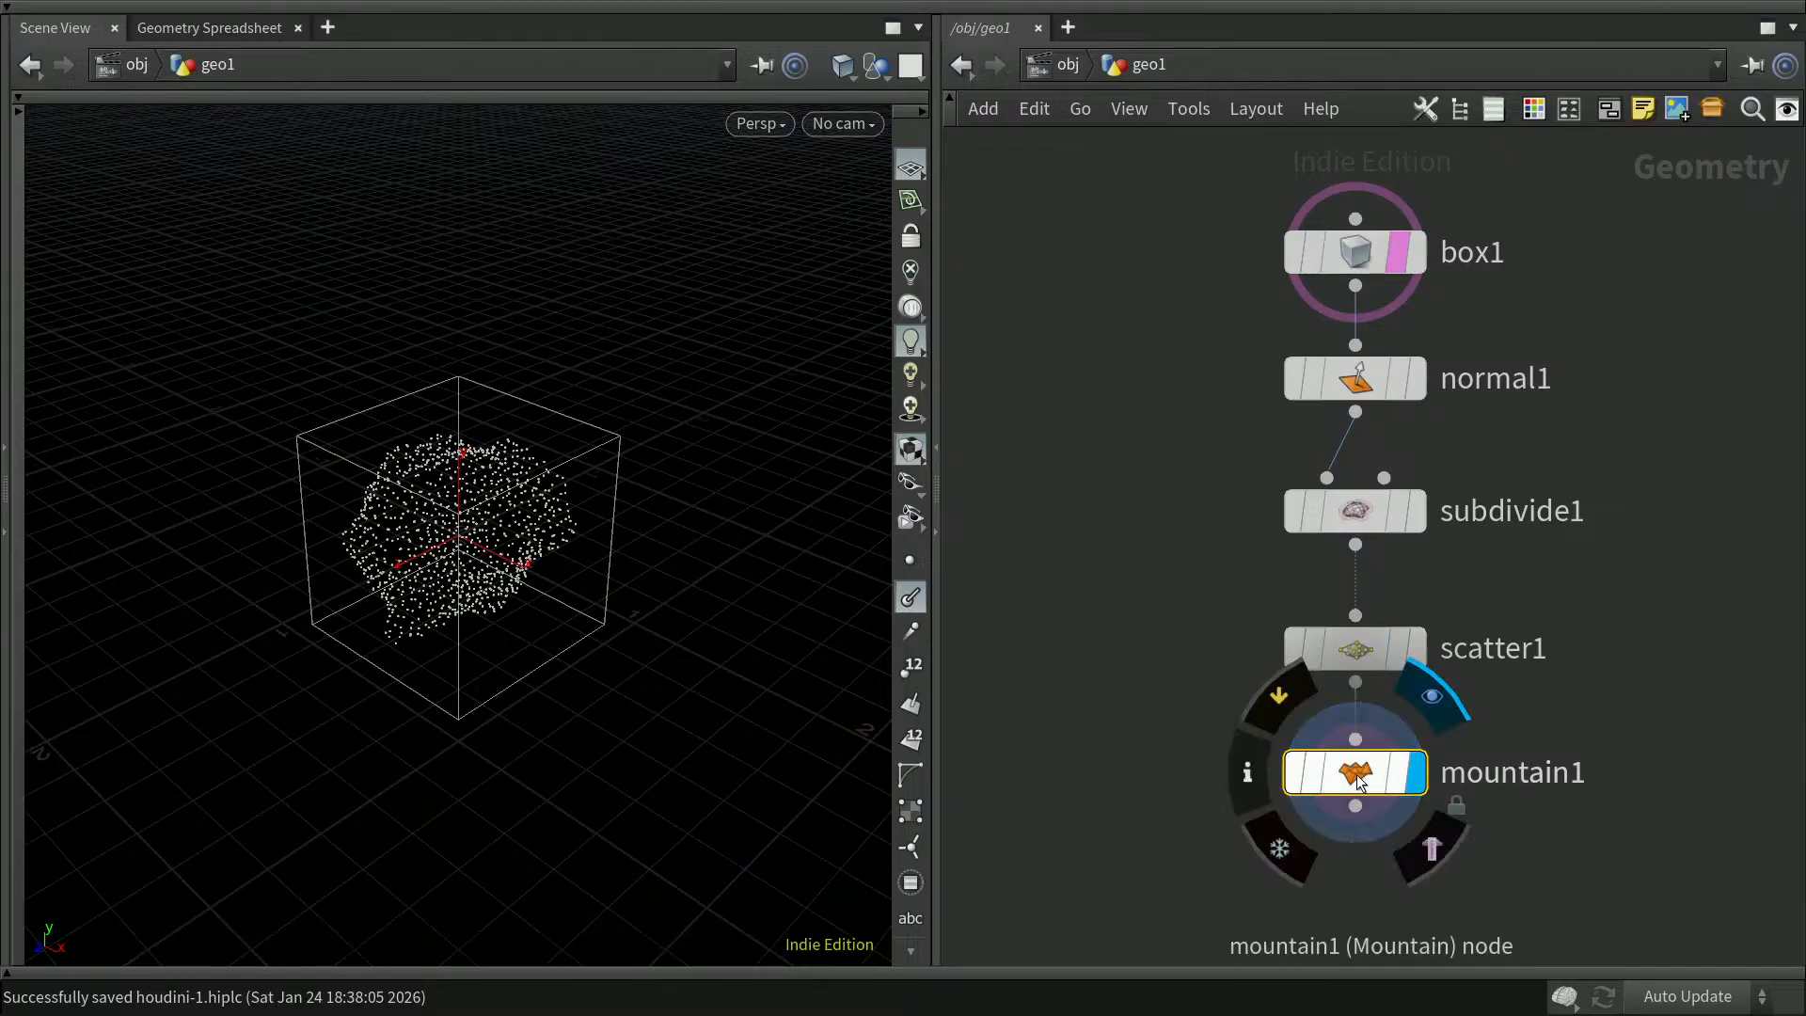
{"action": "key", "text": "p"}
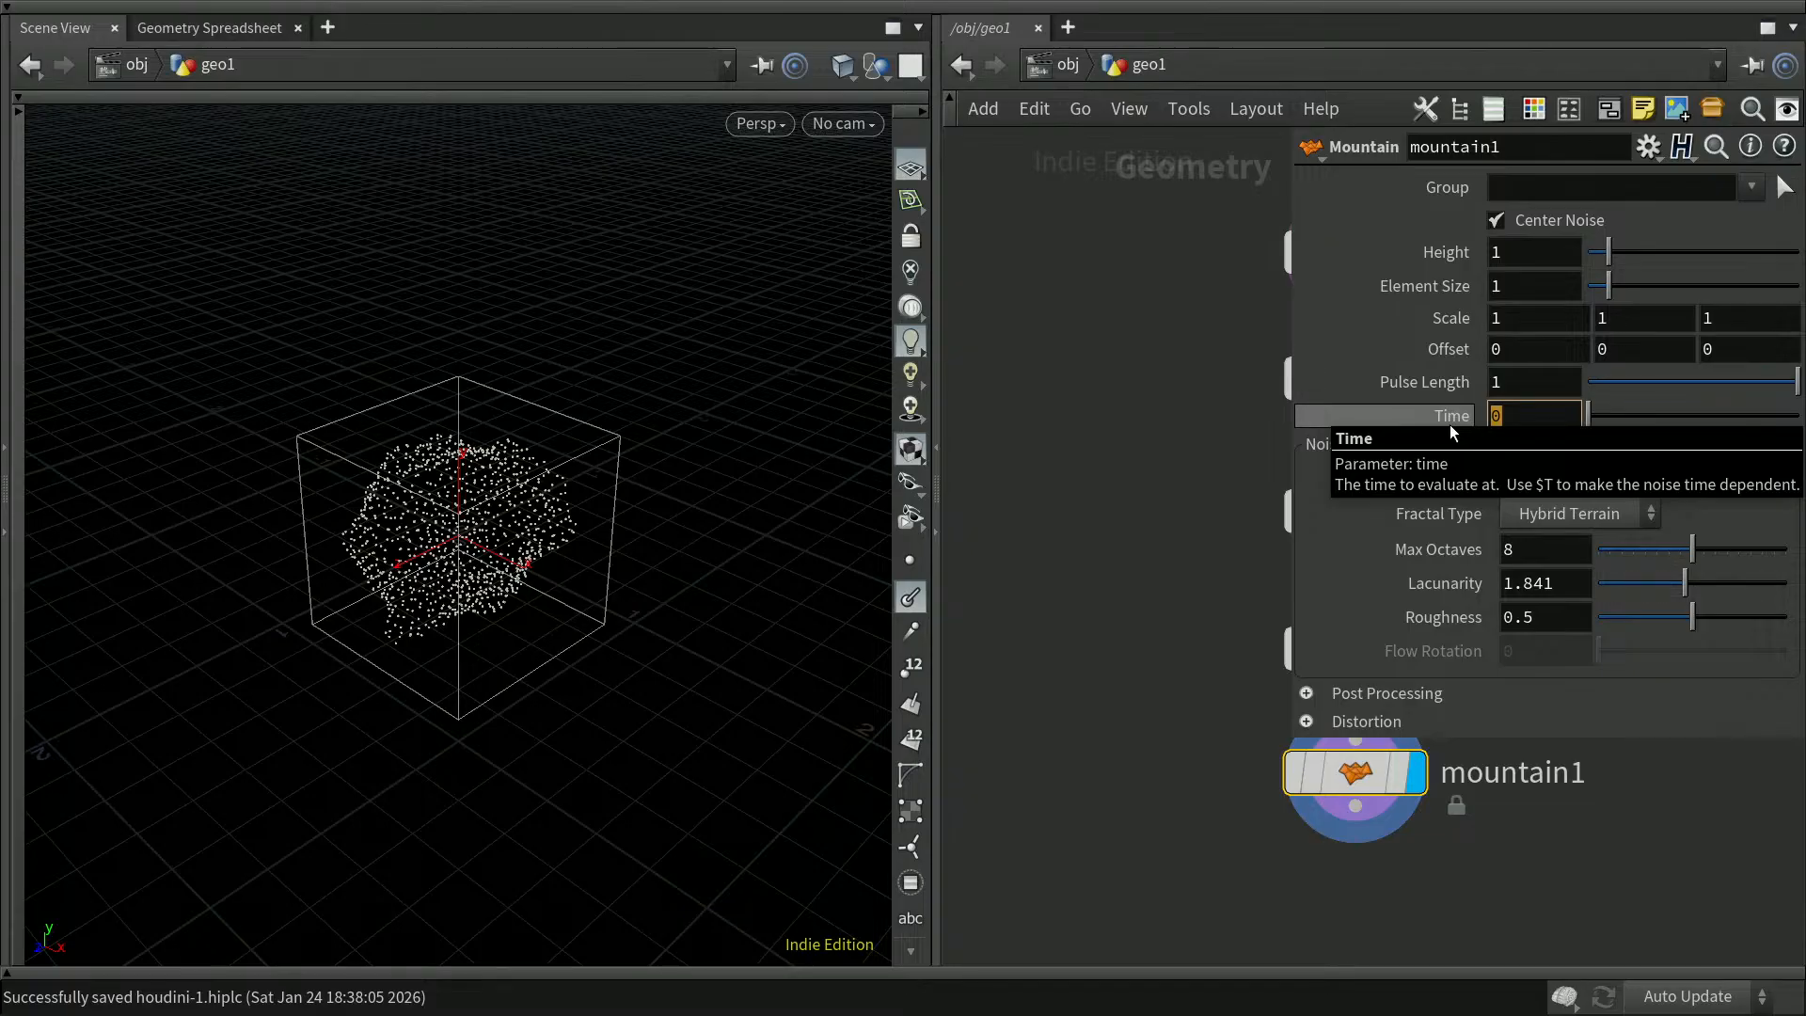
{"action": "type", "text": "$"}
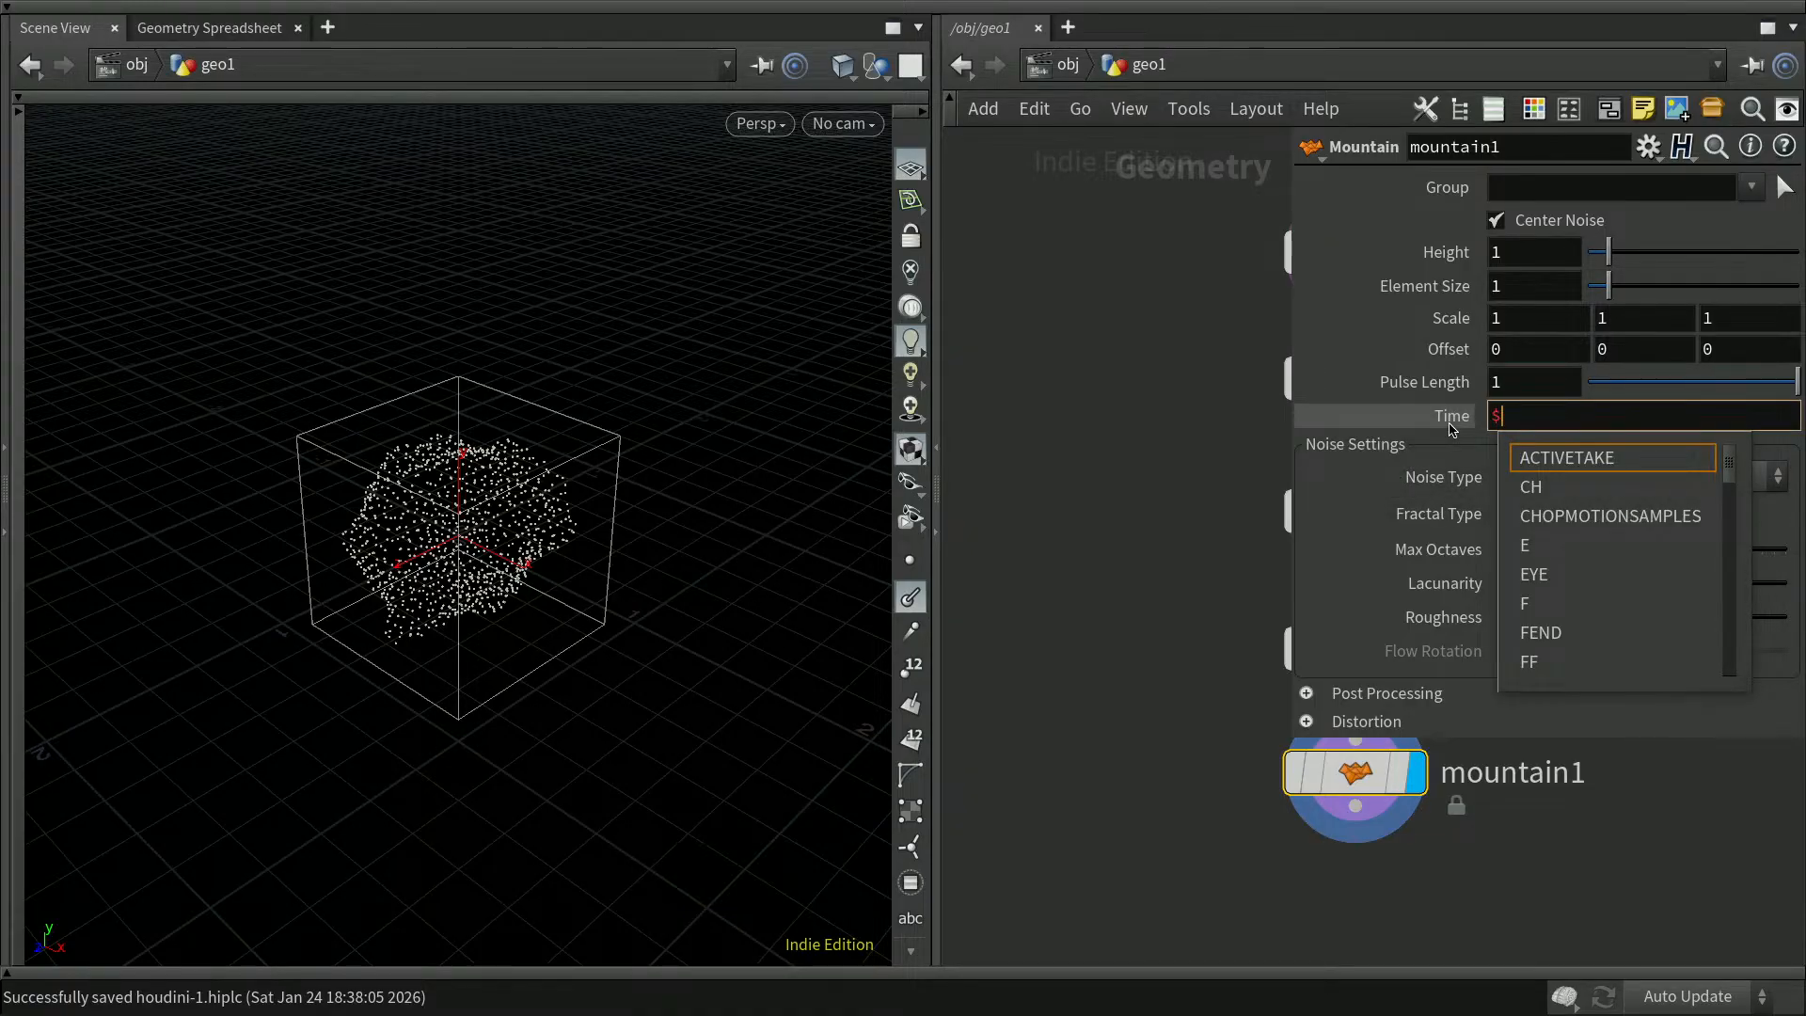
{"action": "type", "text": "T"}
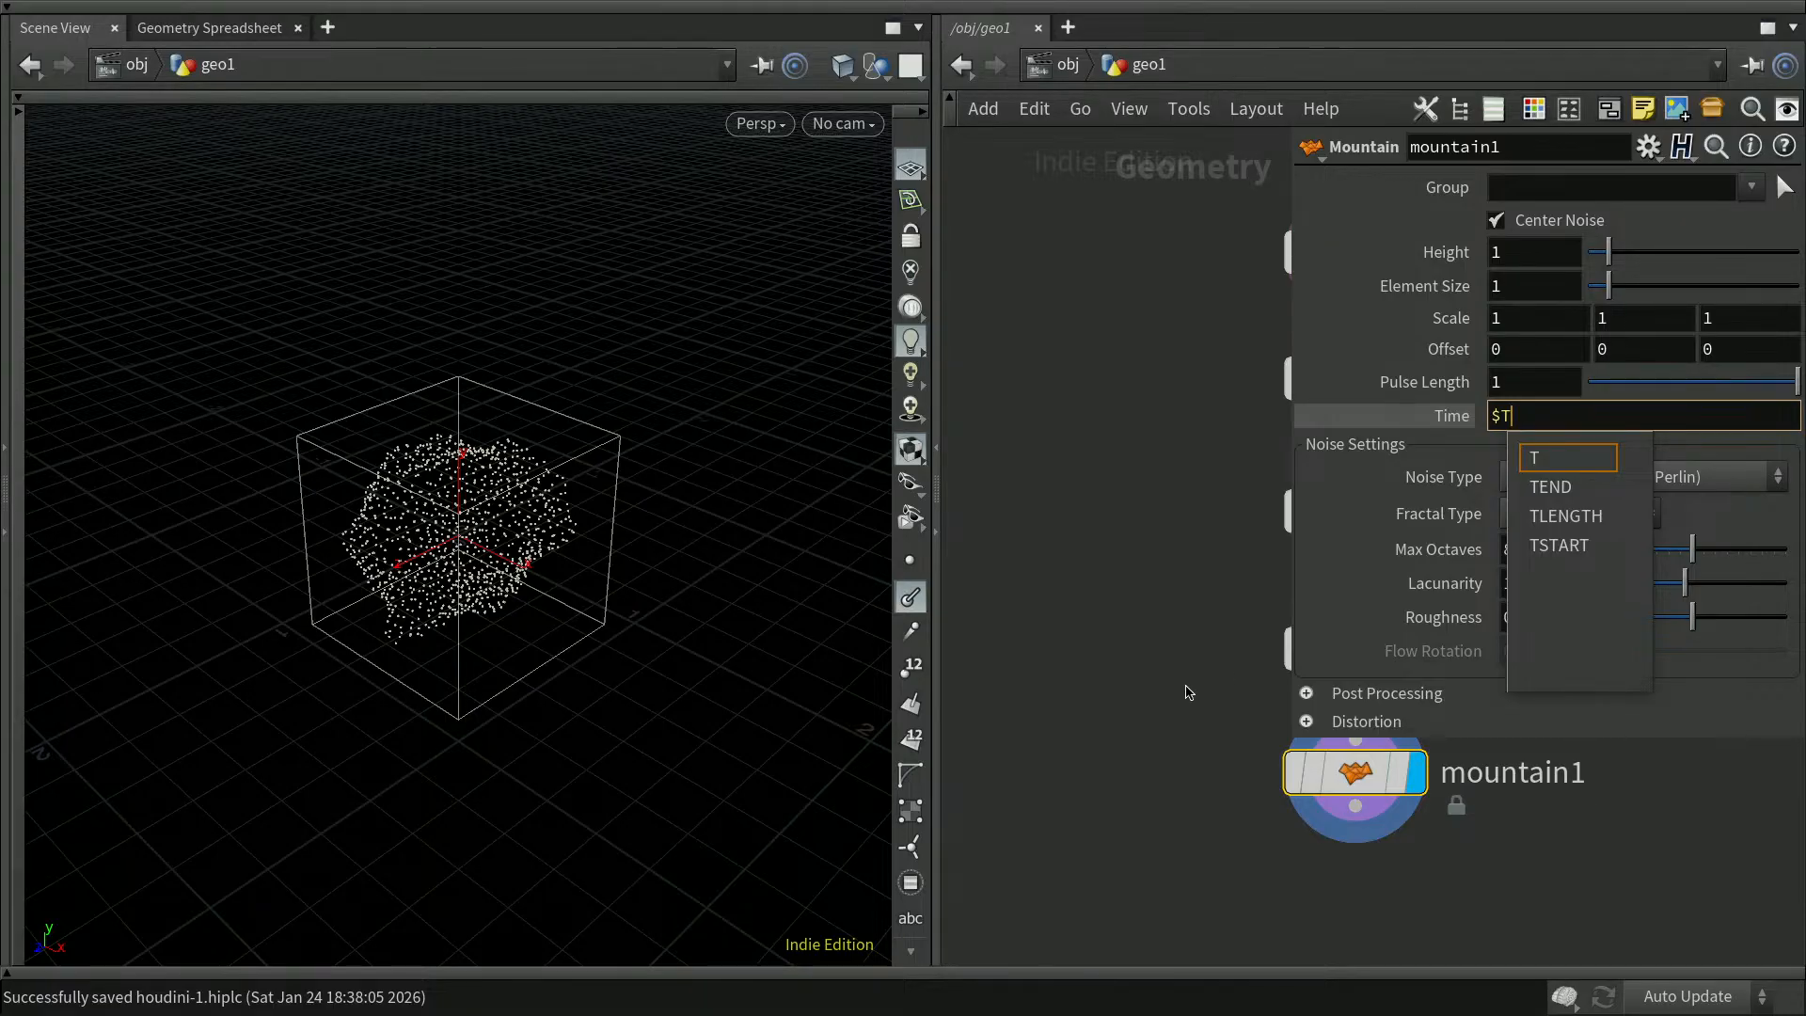
{"action": "key", "text": "Return"}
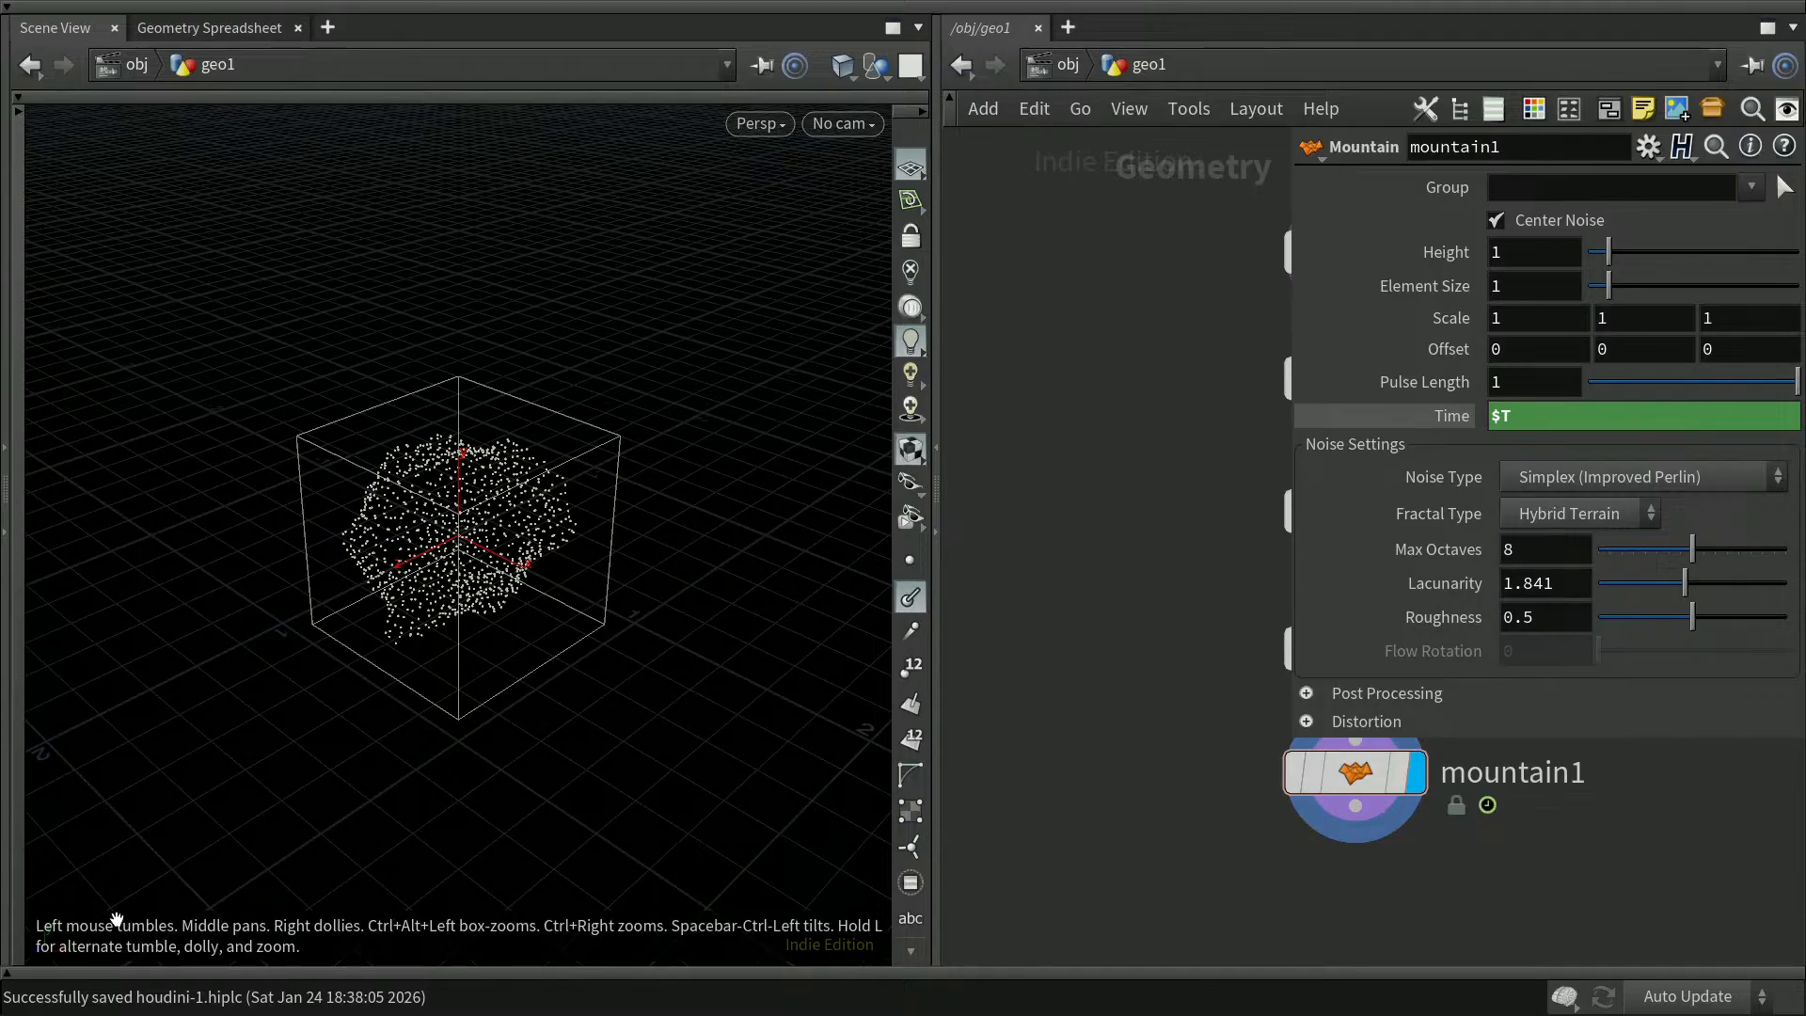
Reveal the animation playbar and hide the viewport's point normals and display options toolbar
{"action": "left_click", "coordinate": [116, 970]}
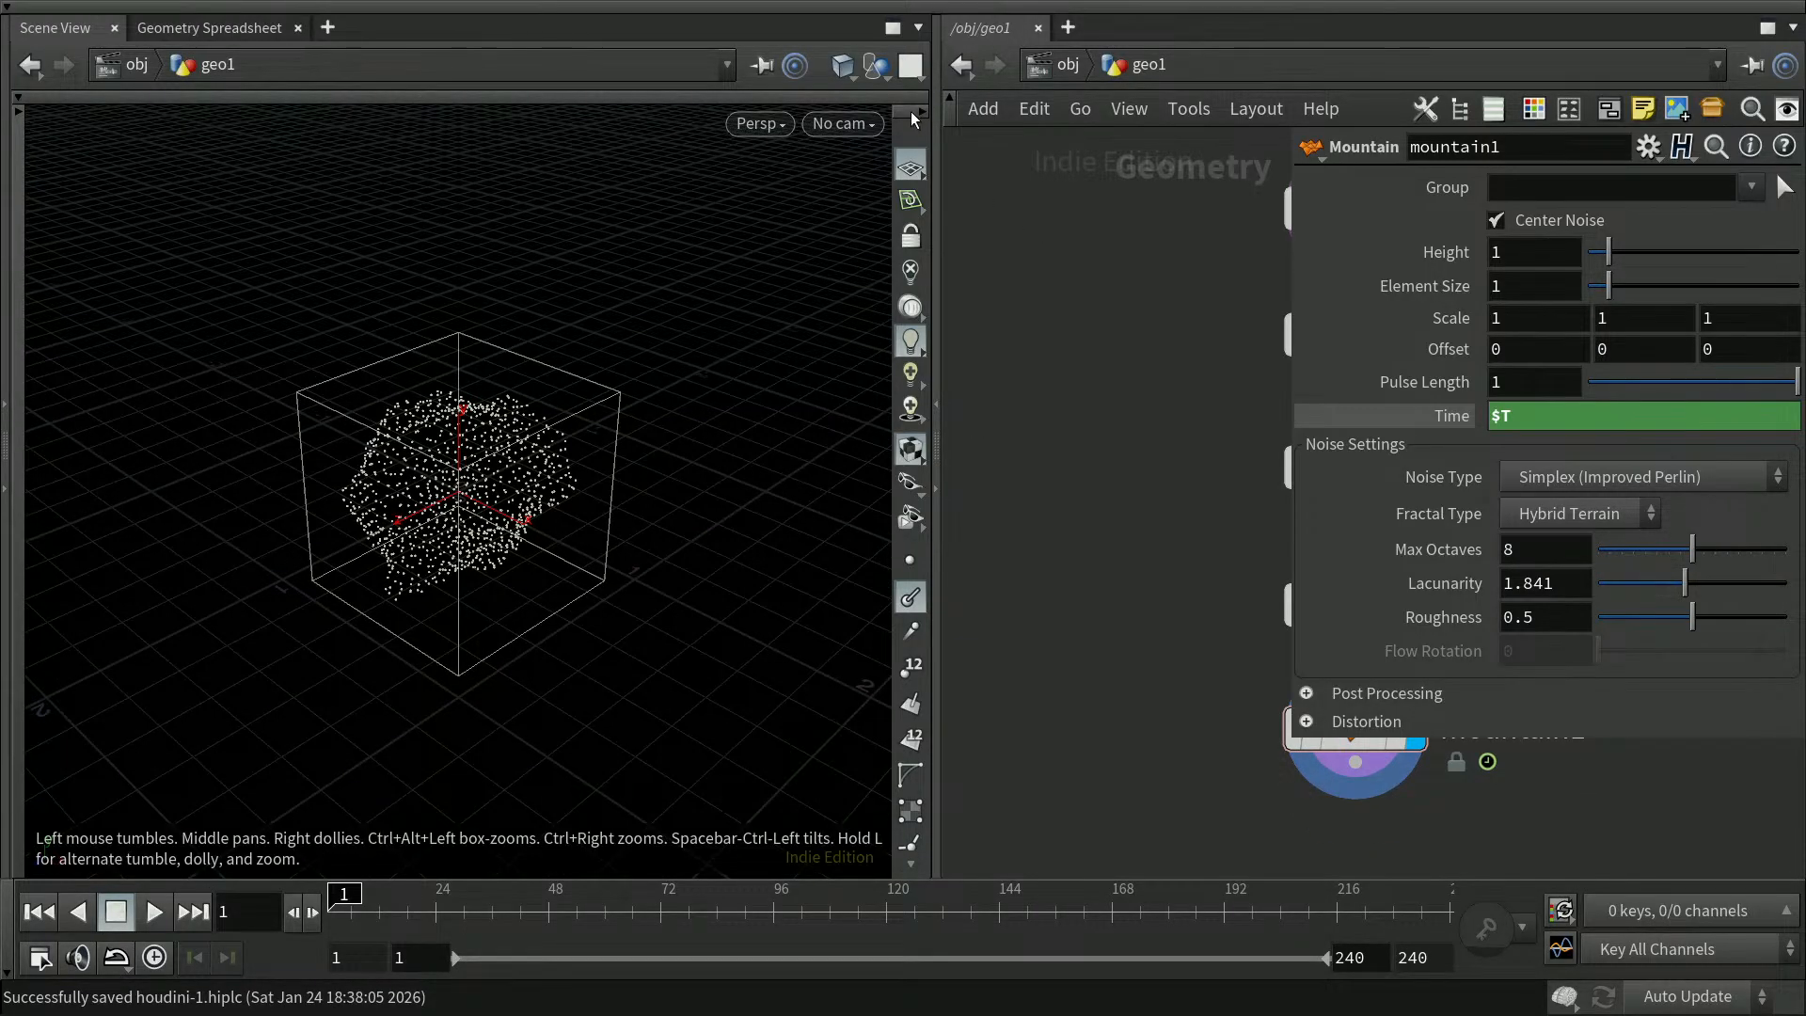
{"action": "left_click", "coordinate": [909, 600]}
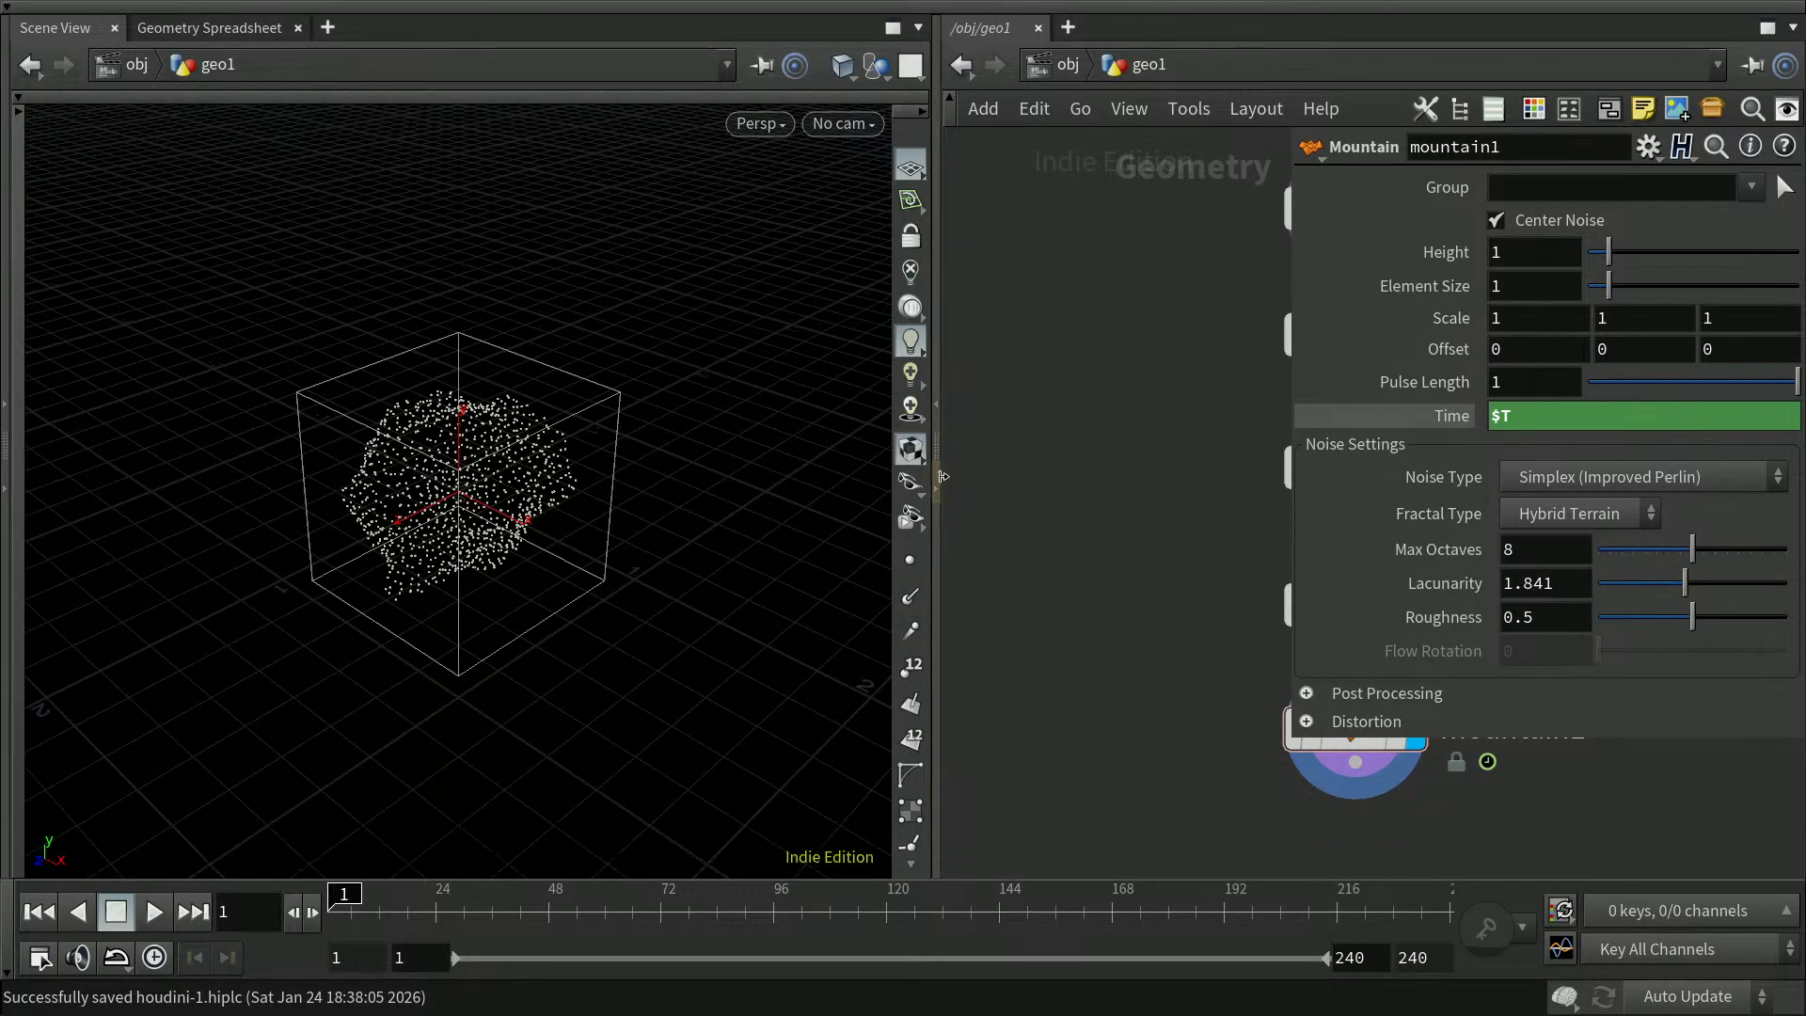
{"action": "left_click", "coordinate": [923, 110]}
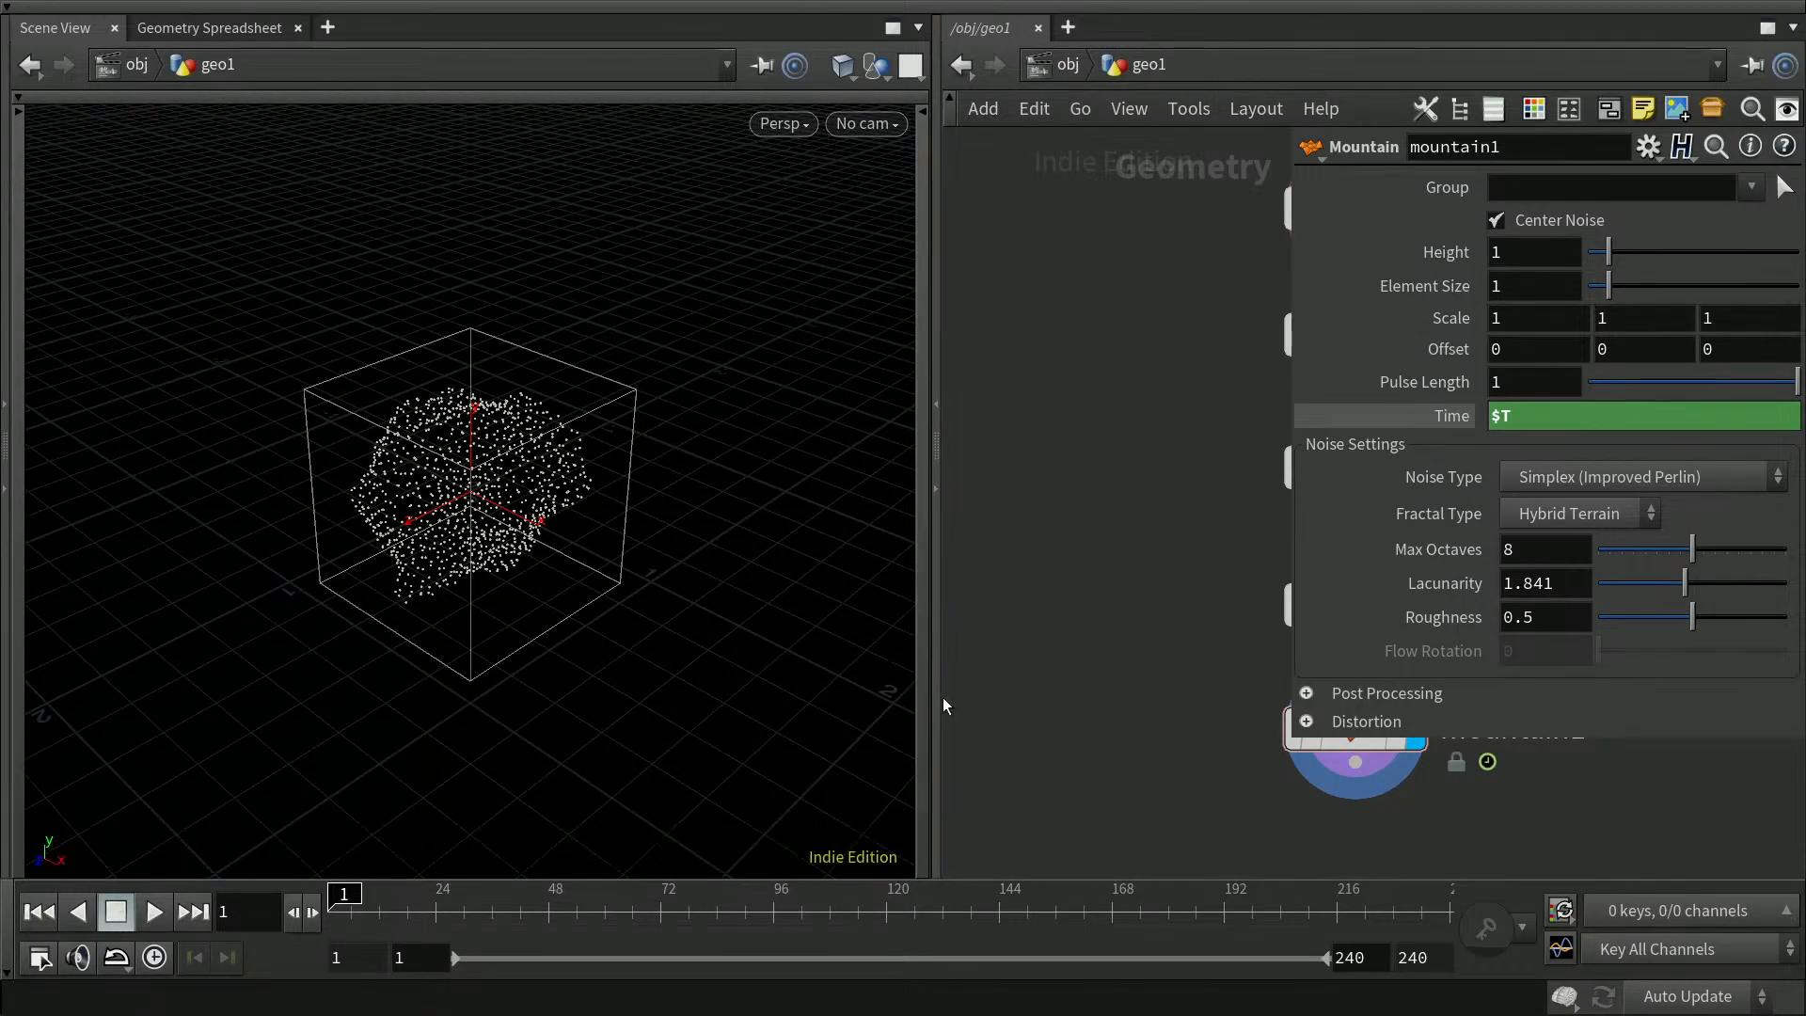
Save the scene and play the animation of mountain1's noise with the parameter dialog hidden
{"action": "key", "text": "ctrl+s"}
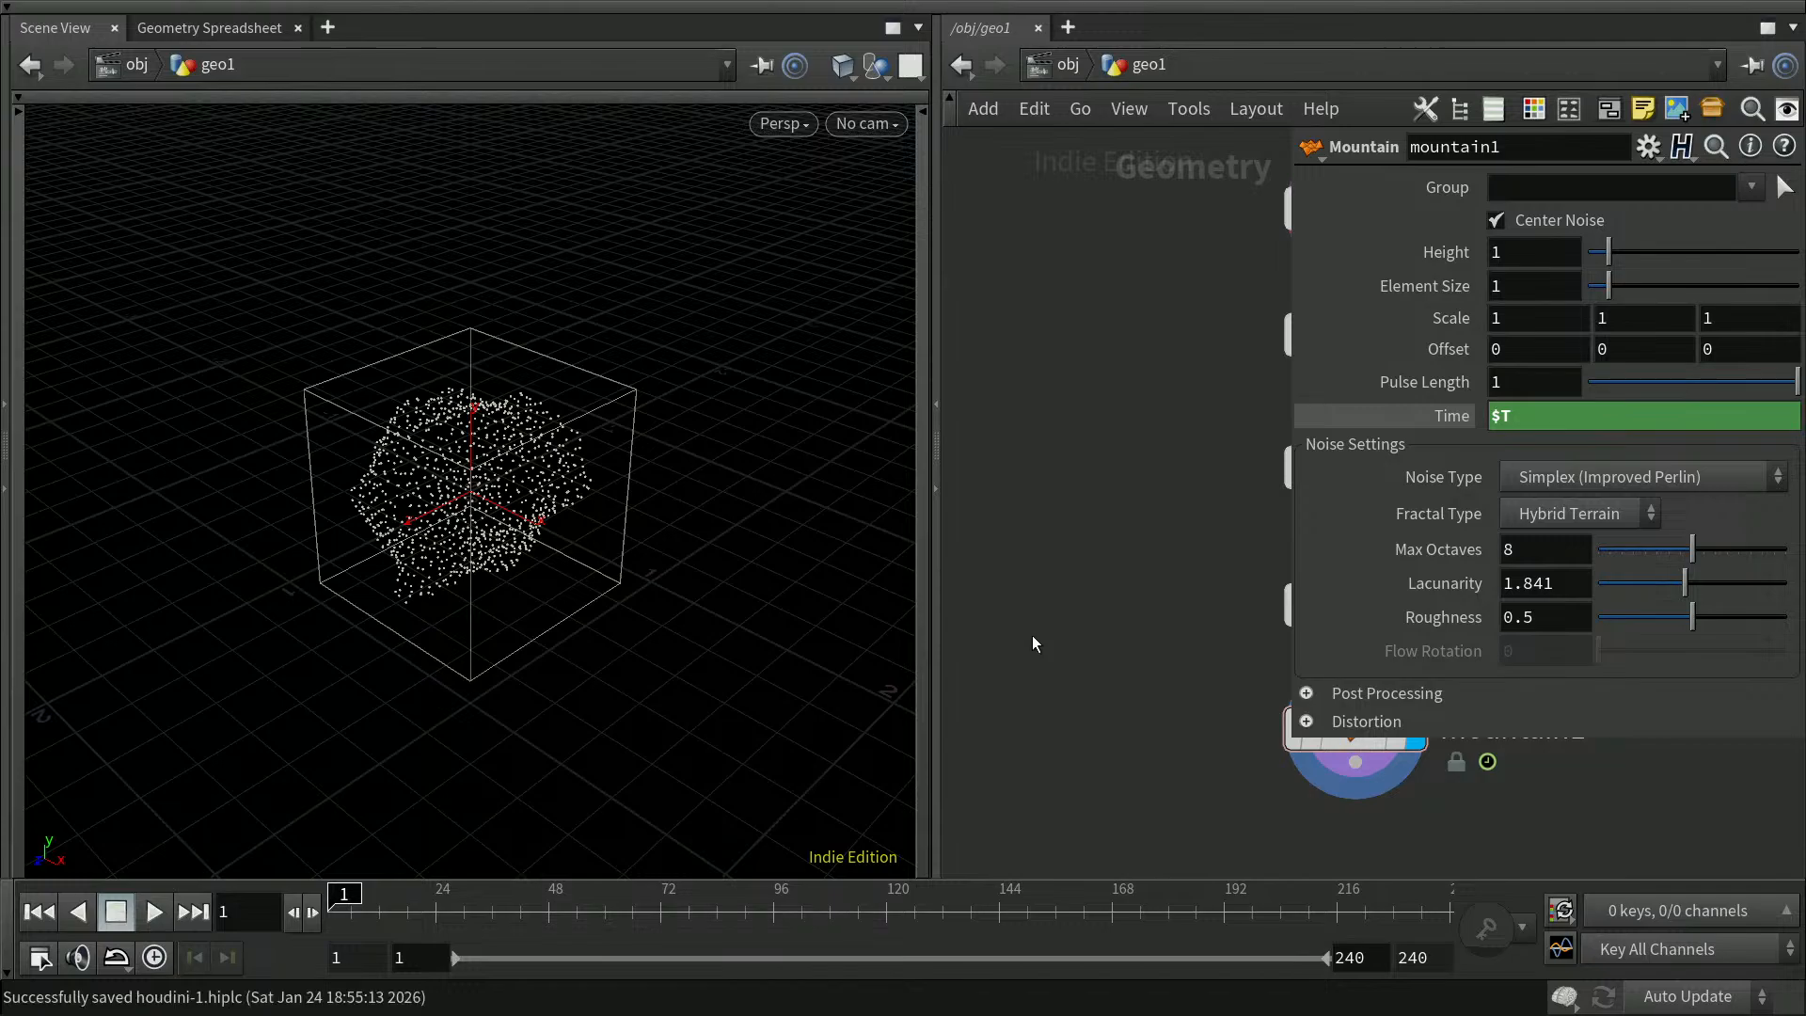
{"action": "left_click", "coordinate": [156, 911]}
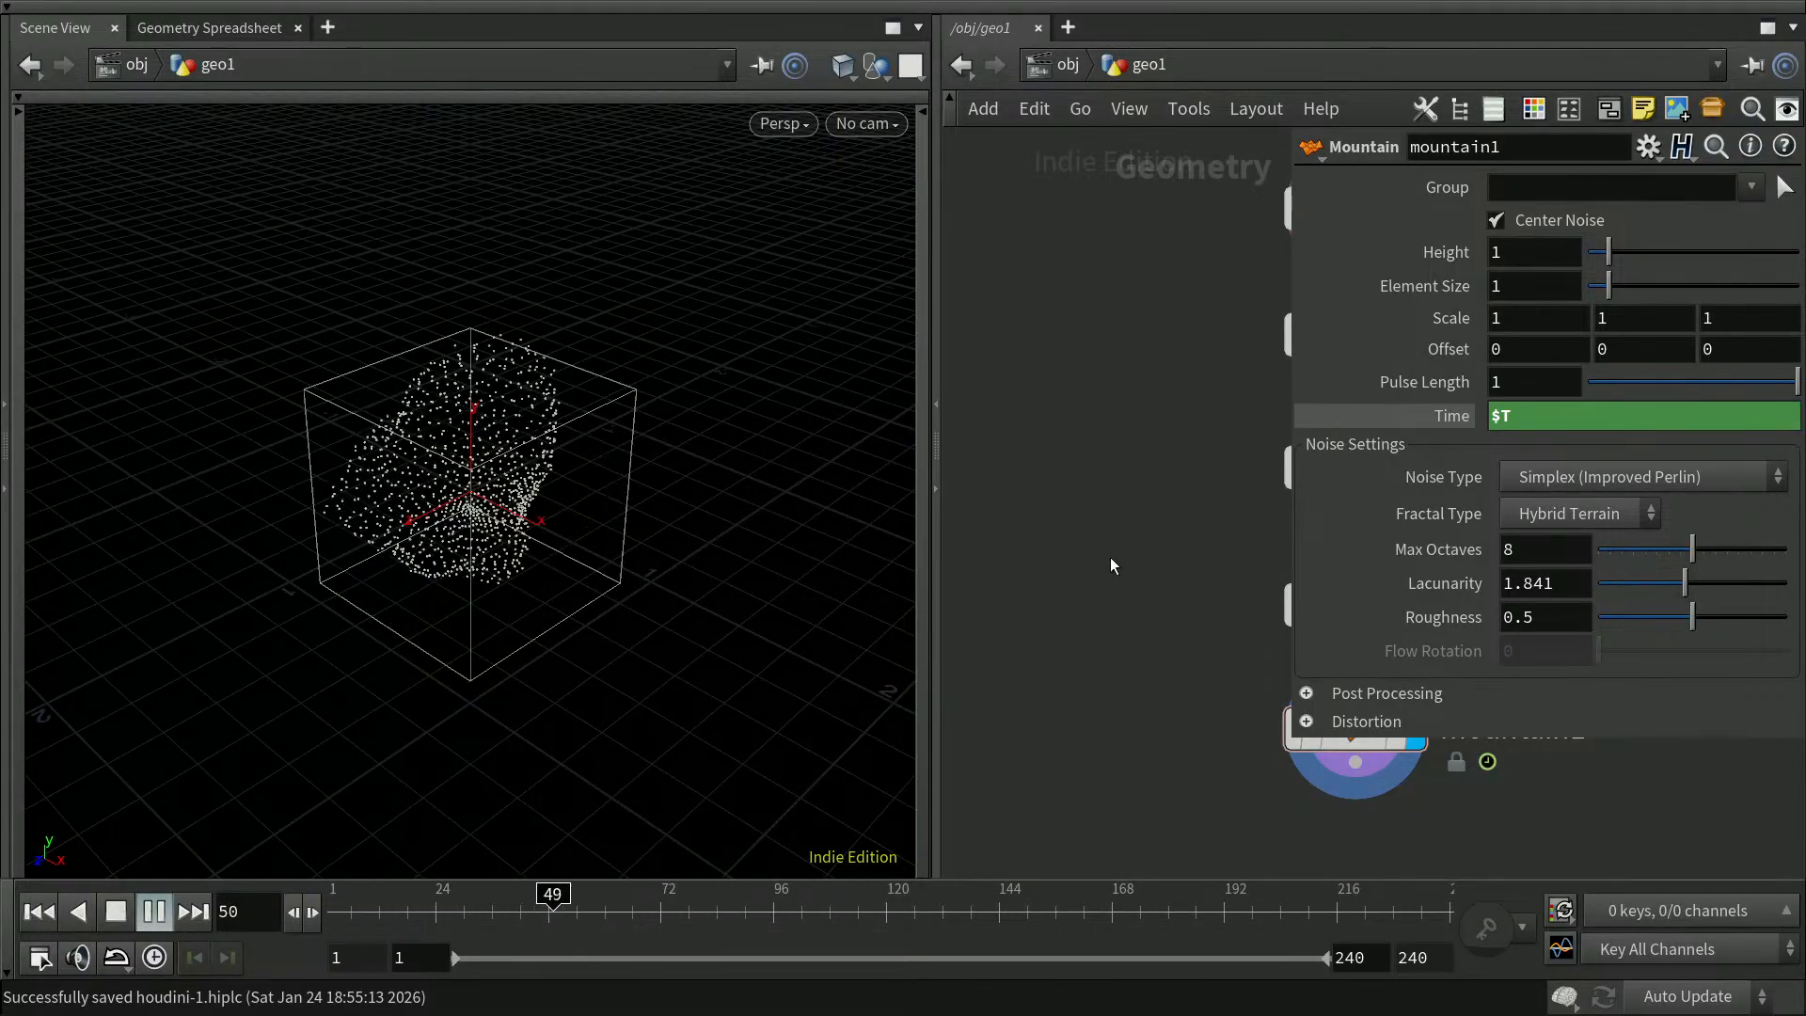
{"action": "key", "text": "p"}
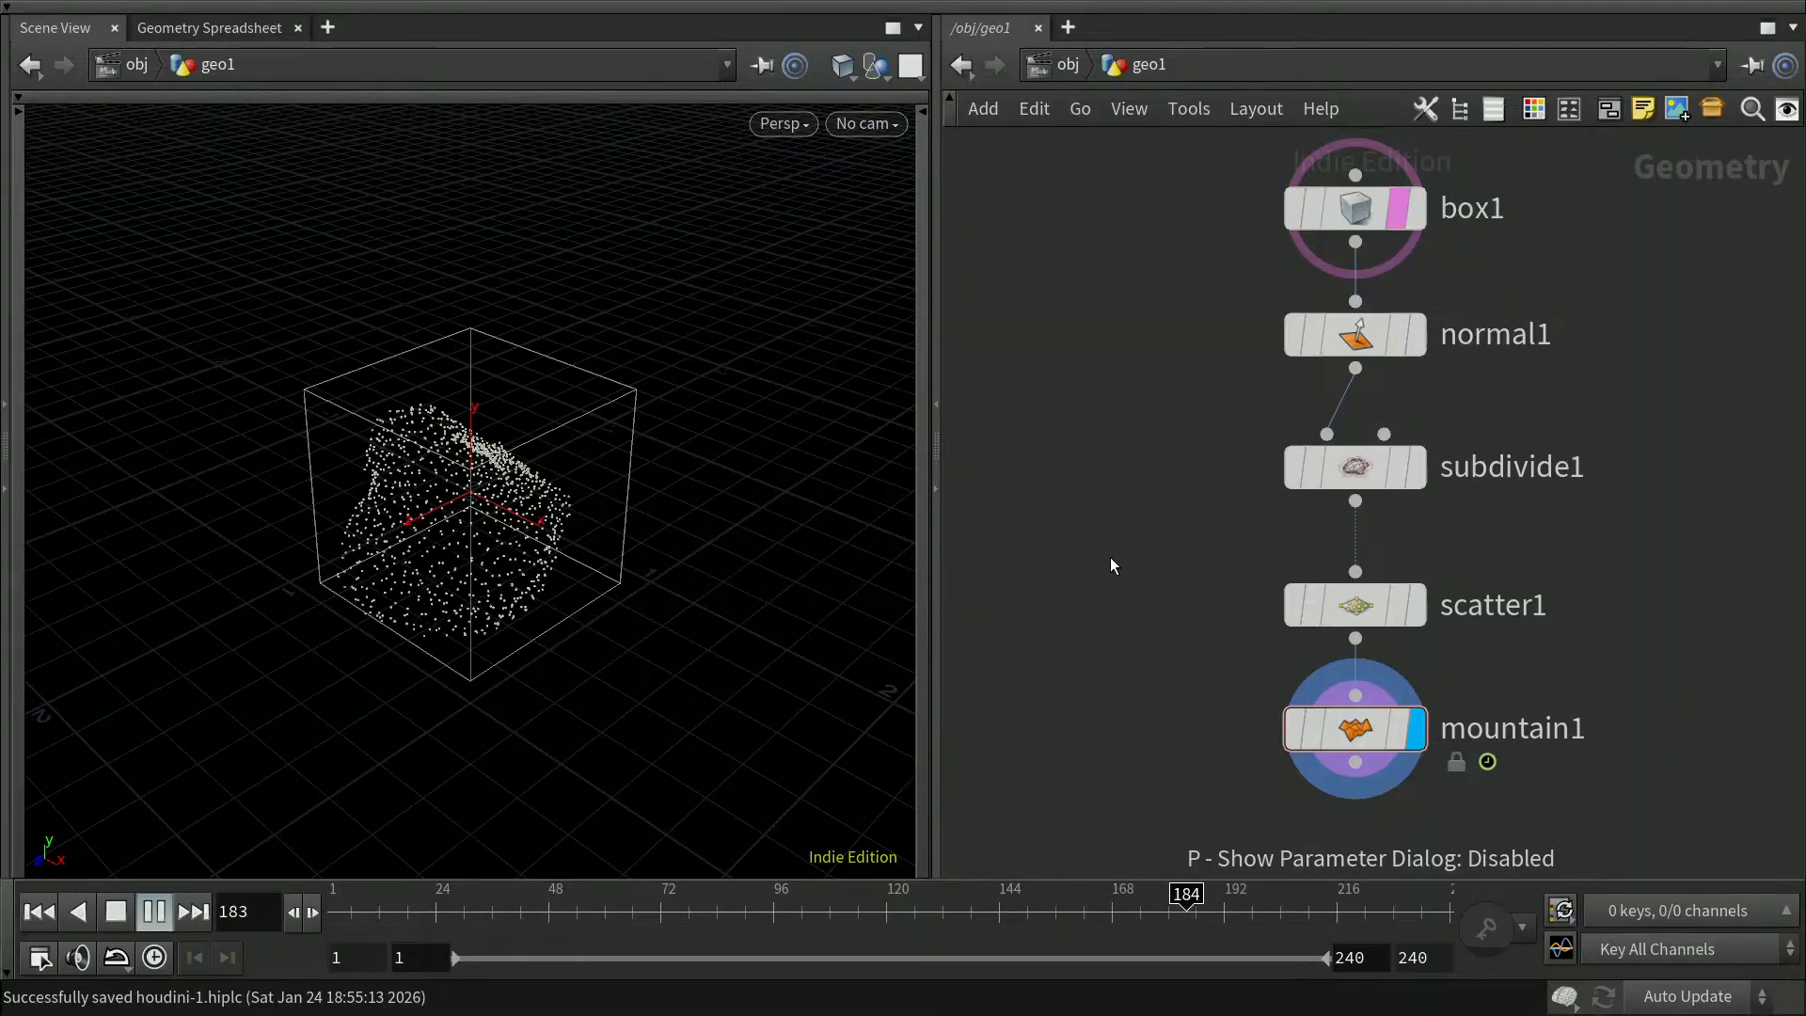
Add a Null node below mountain1 and connect mountain1's output to its input
{"action": "mouse_move", "coordinate": [1357, 348]}
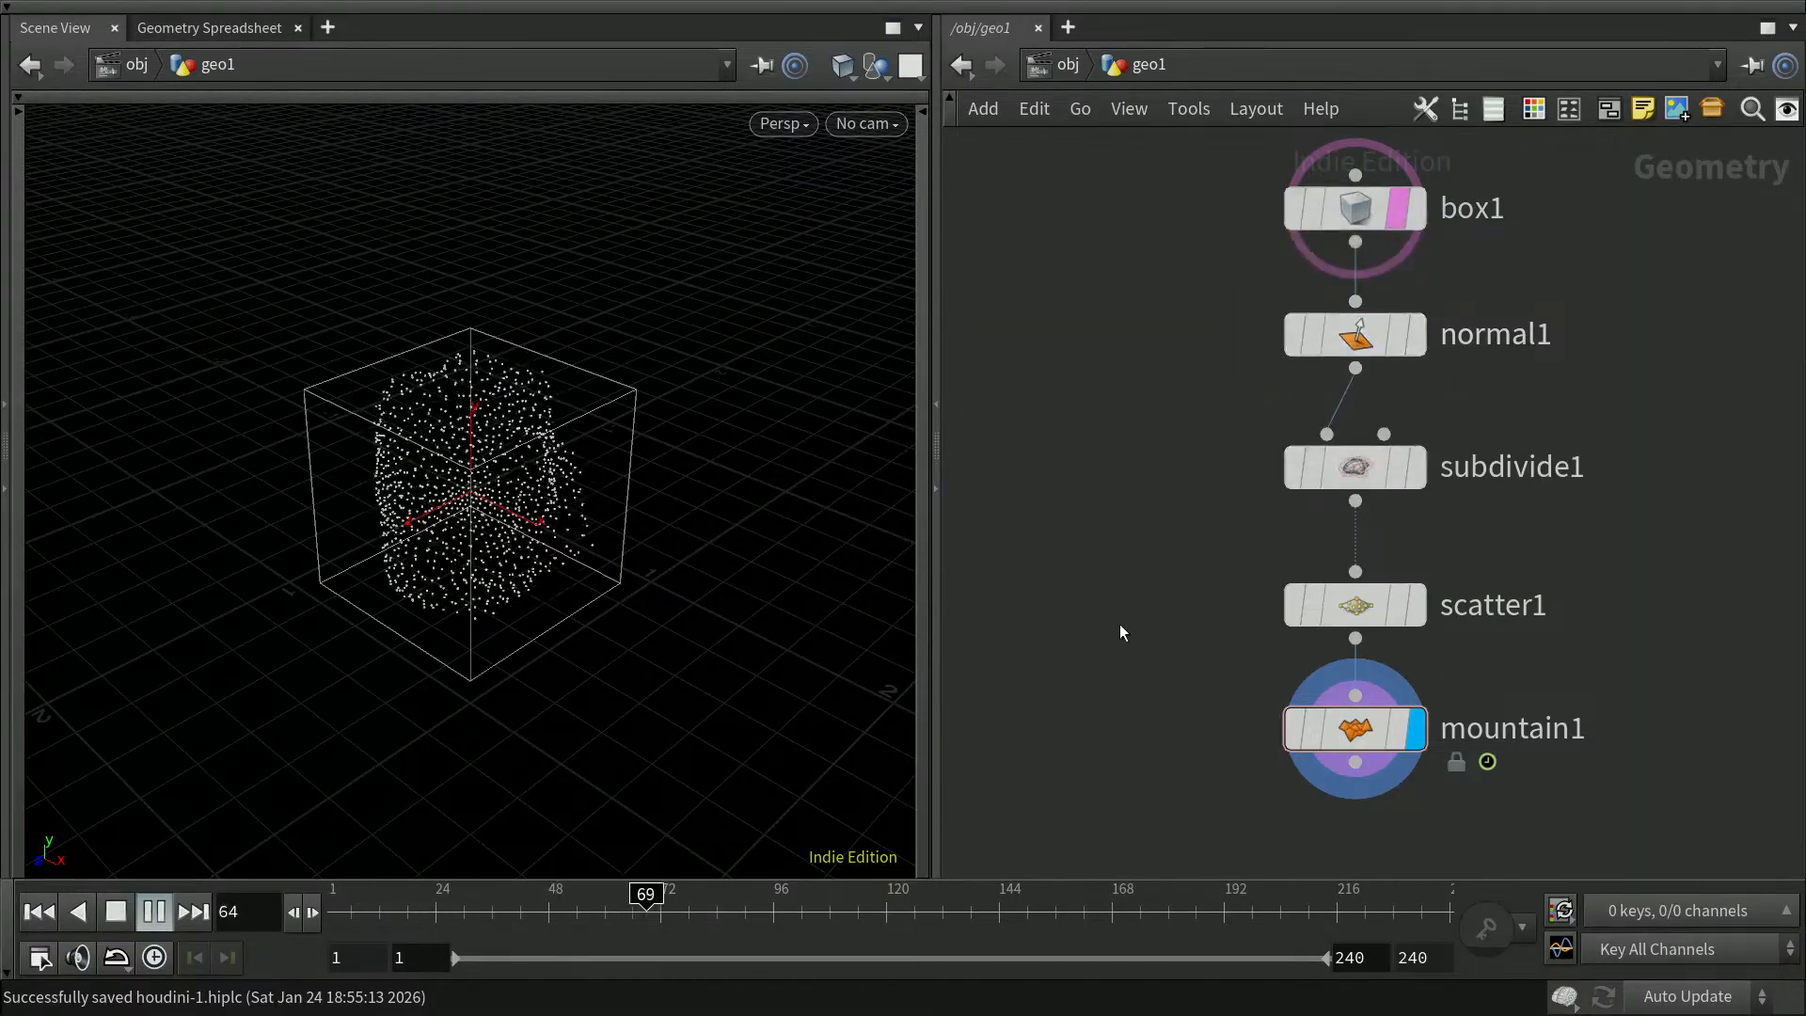
{"action": "middle_click_drag", "start_coordinate": [1121, 651], "coordinate": [1137, 491]}
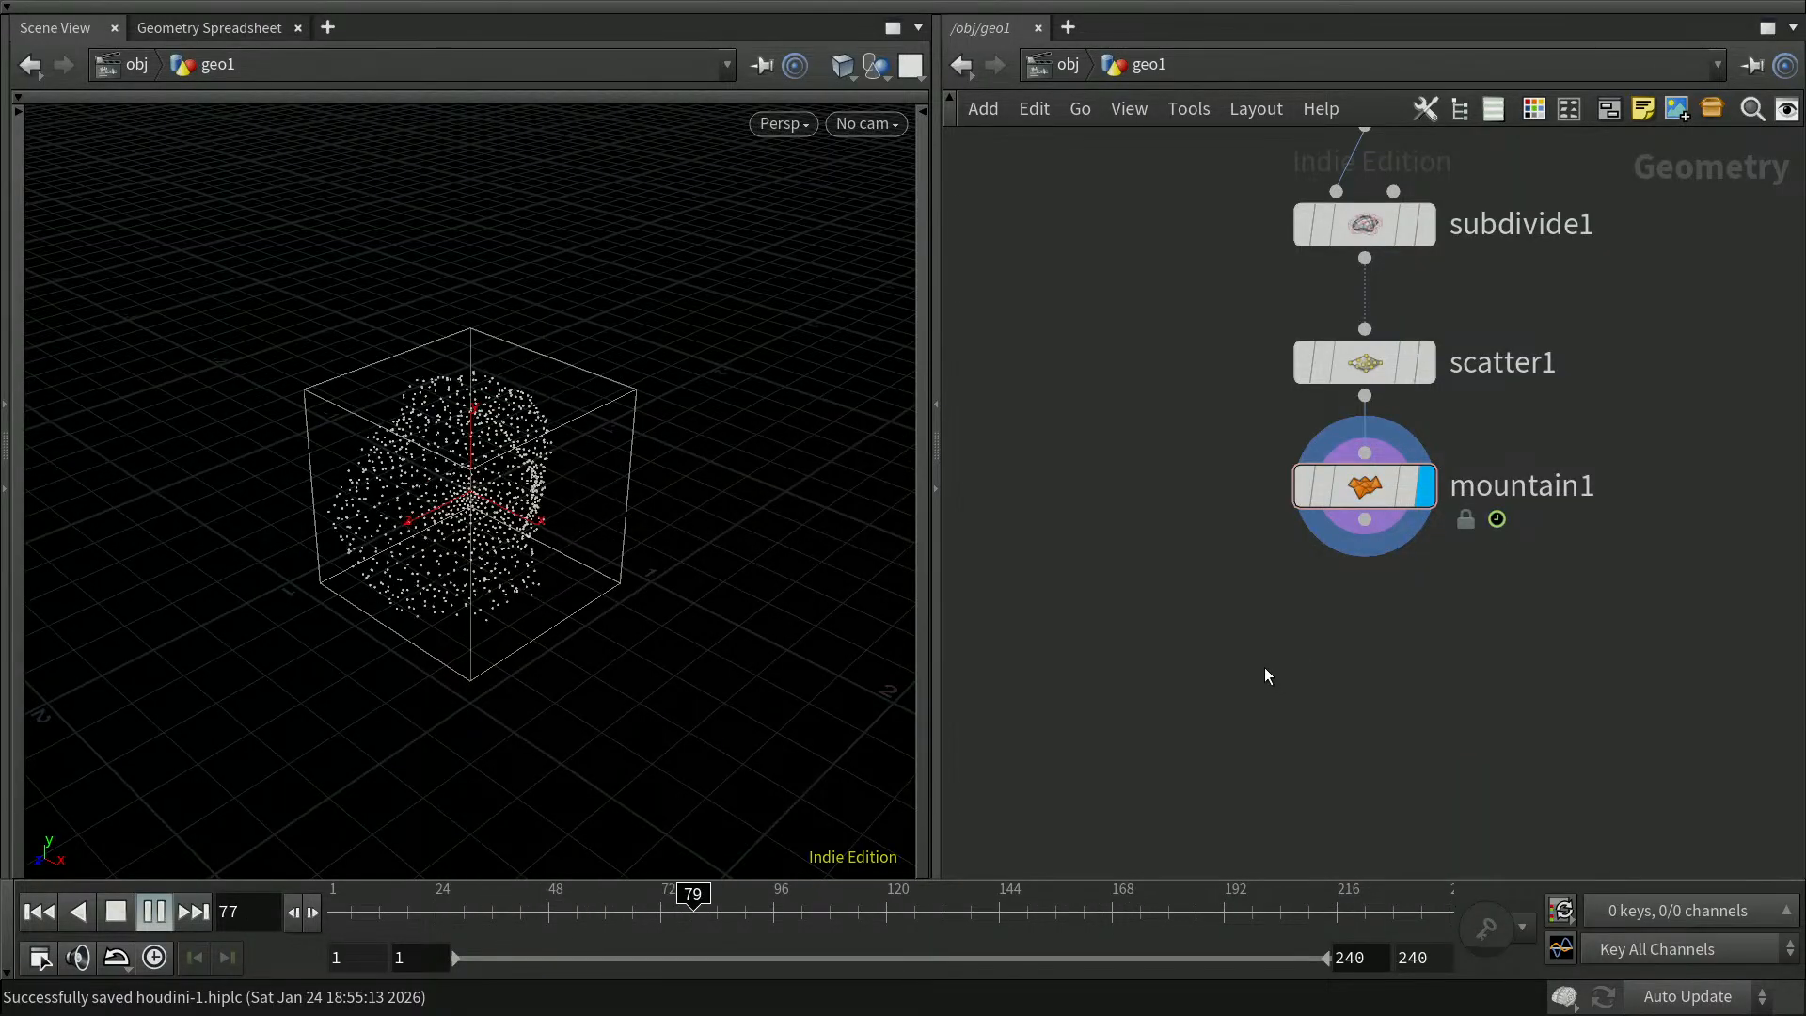
{"action": "key", "text": "Tab"}
{"action": "type", "text": "null"}
{"action": "key", "text": "Return"}
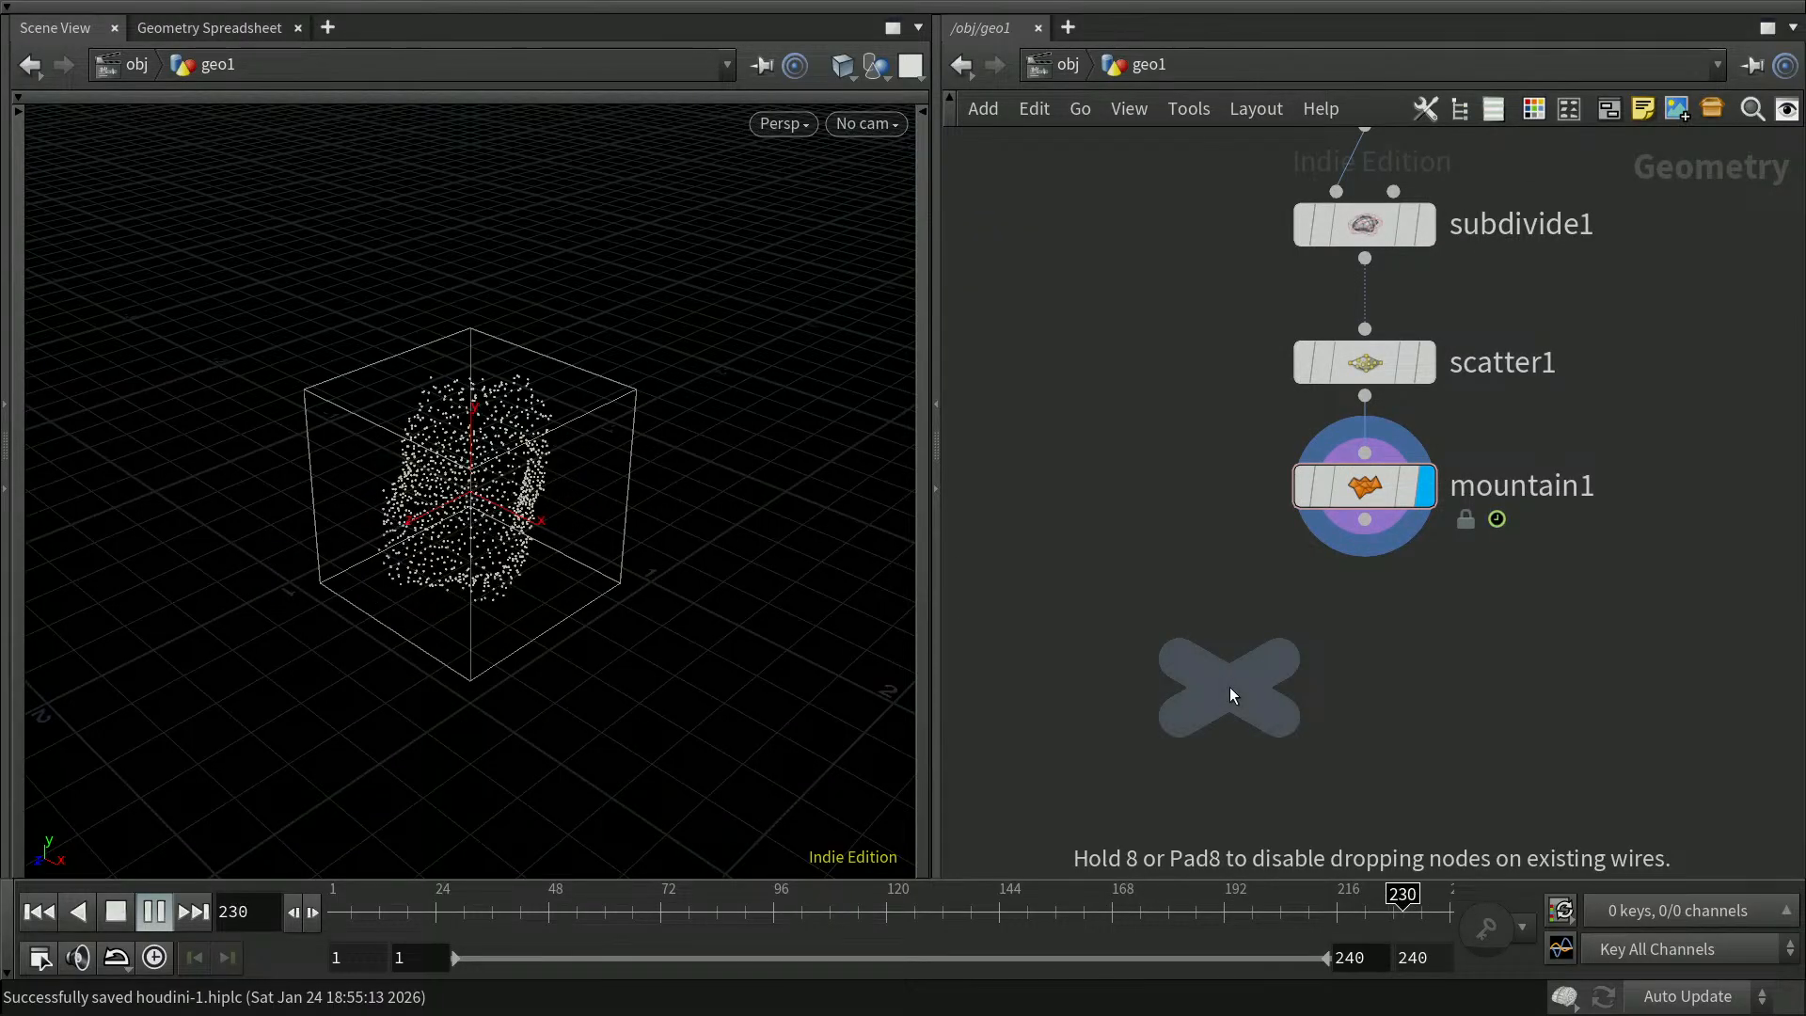
{"action": "left_click", "coordinate": [1364, 641]}
{"action": "left_click", "coordinate": [1365, 519]}
{"action": "left_click", "coordinate": [1365, 598]}
Rename the Null node at the end of the chain as OUT
{"action": "left_click", "coordinate": [1471, 645]}
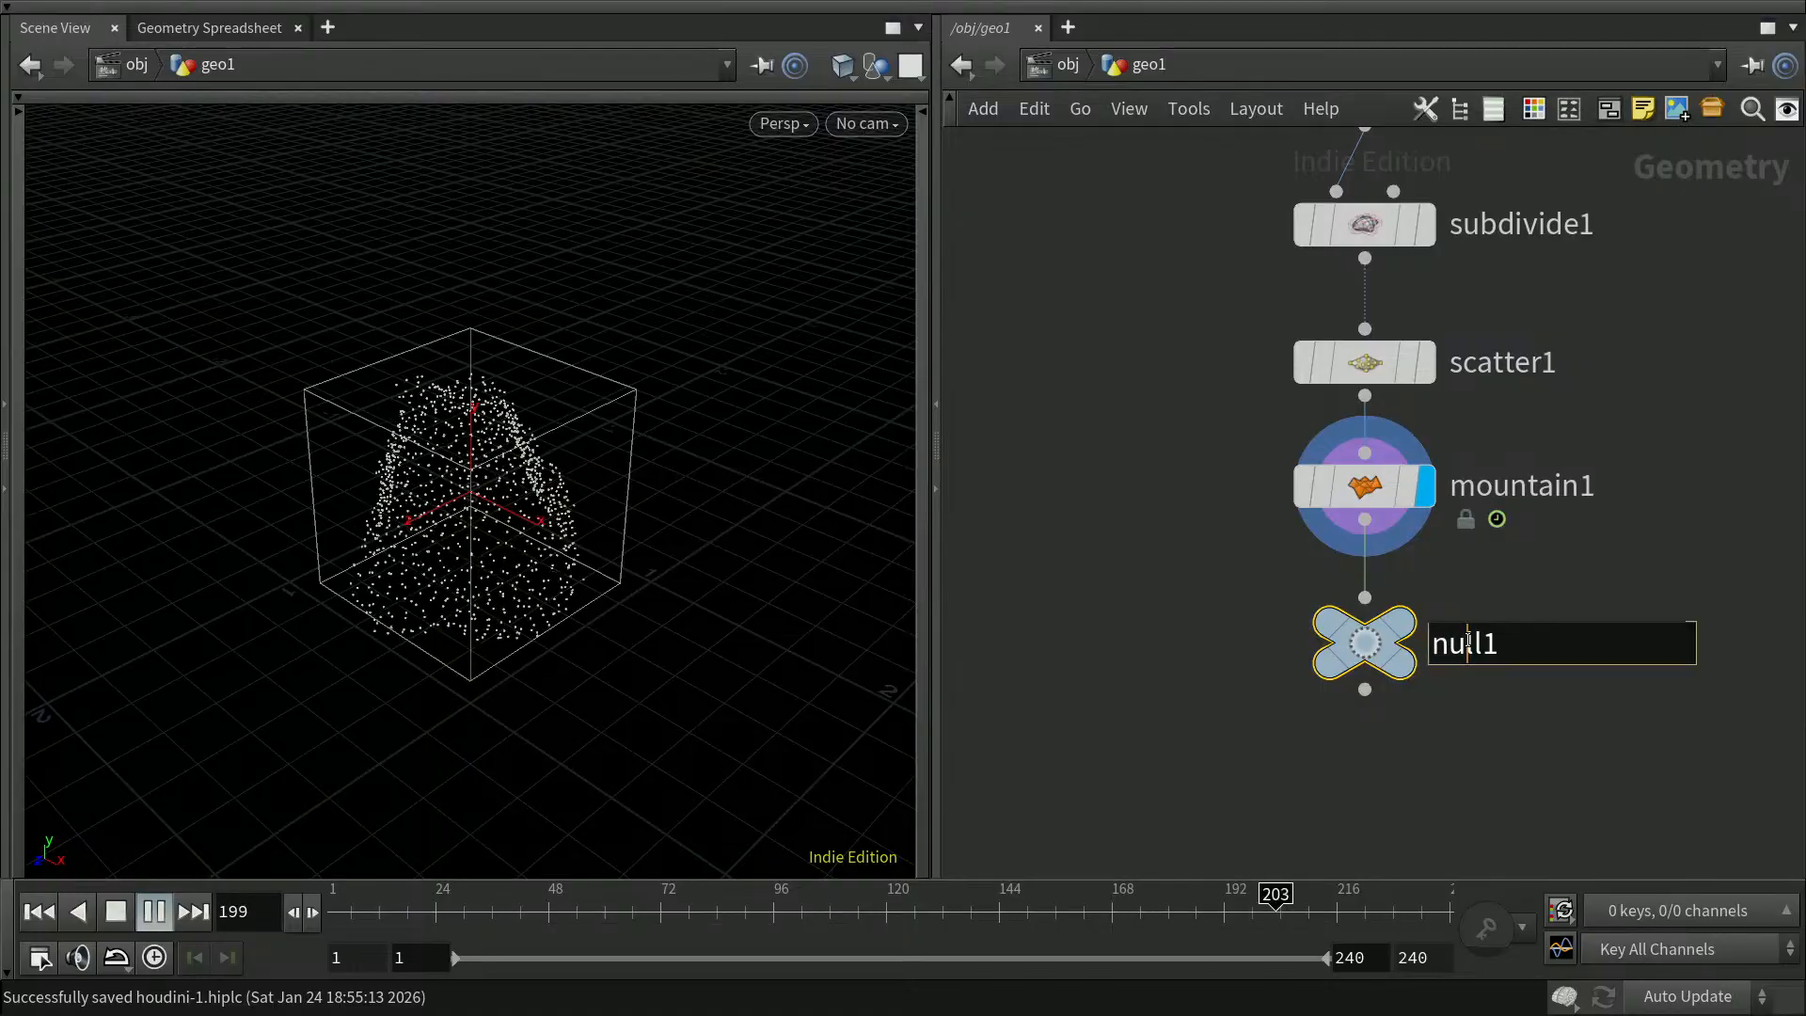
{"action": "left_click_drag", "start_coordinate": [1507, 645], "coordinate": [1420, 647]}
{"action": "type", "text": "OUT"}
{"action": "key", "text": "Return"}
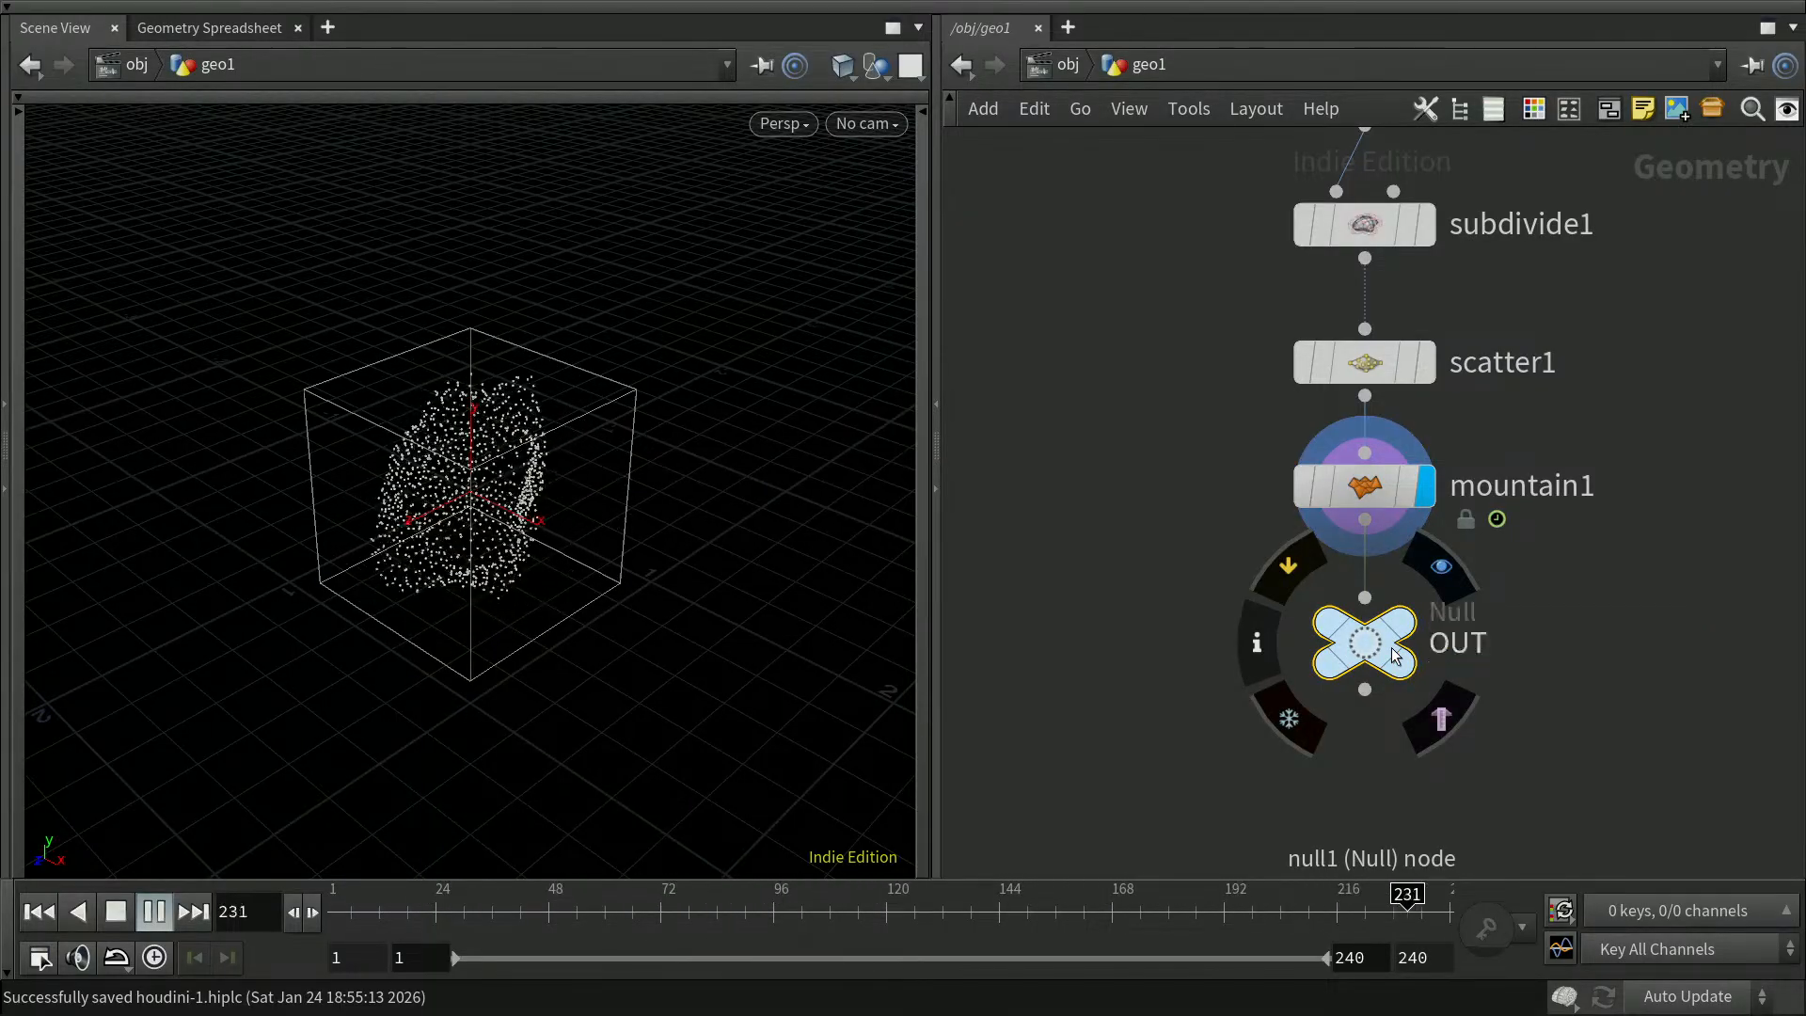
Turn off box1's template flag to remove its wireframe from the Scene View
{"action": "middle_click_drag", "start_coordinate": [1093, 552], "coordinate": [1102, 642]}
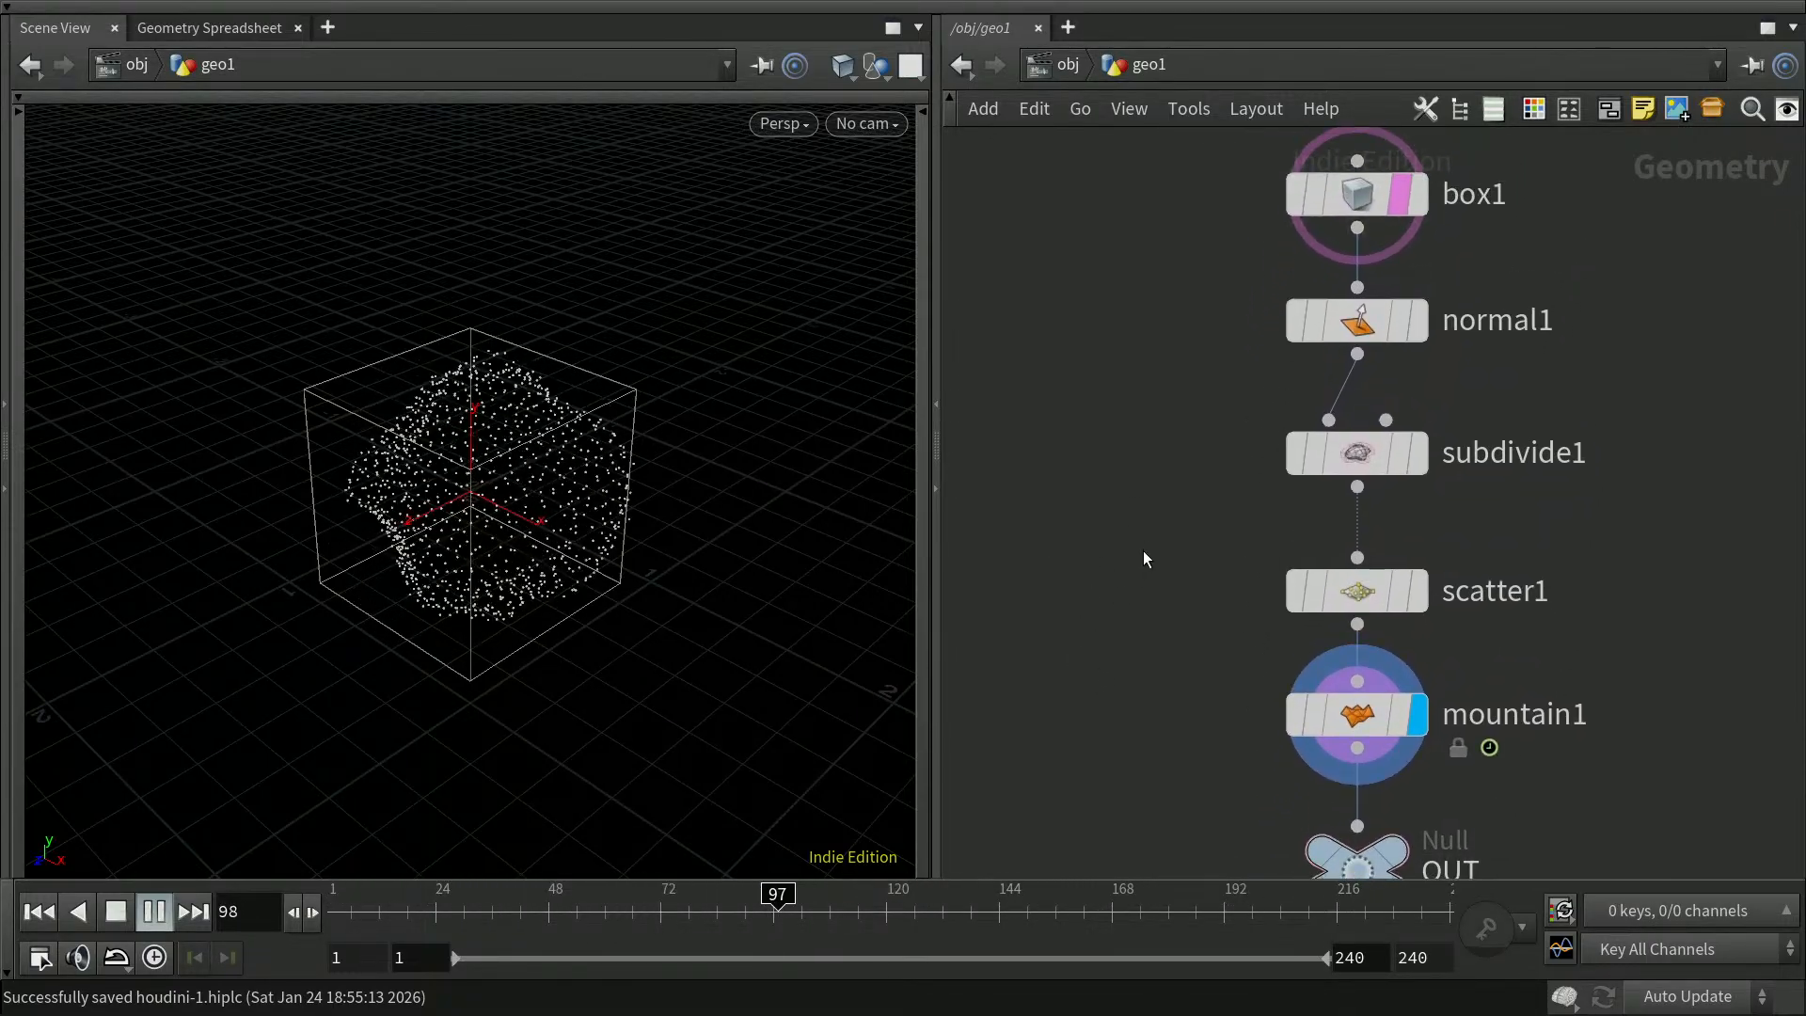
{"action": "left_click", "coordinate": [1396, 237]}
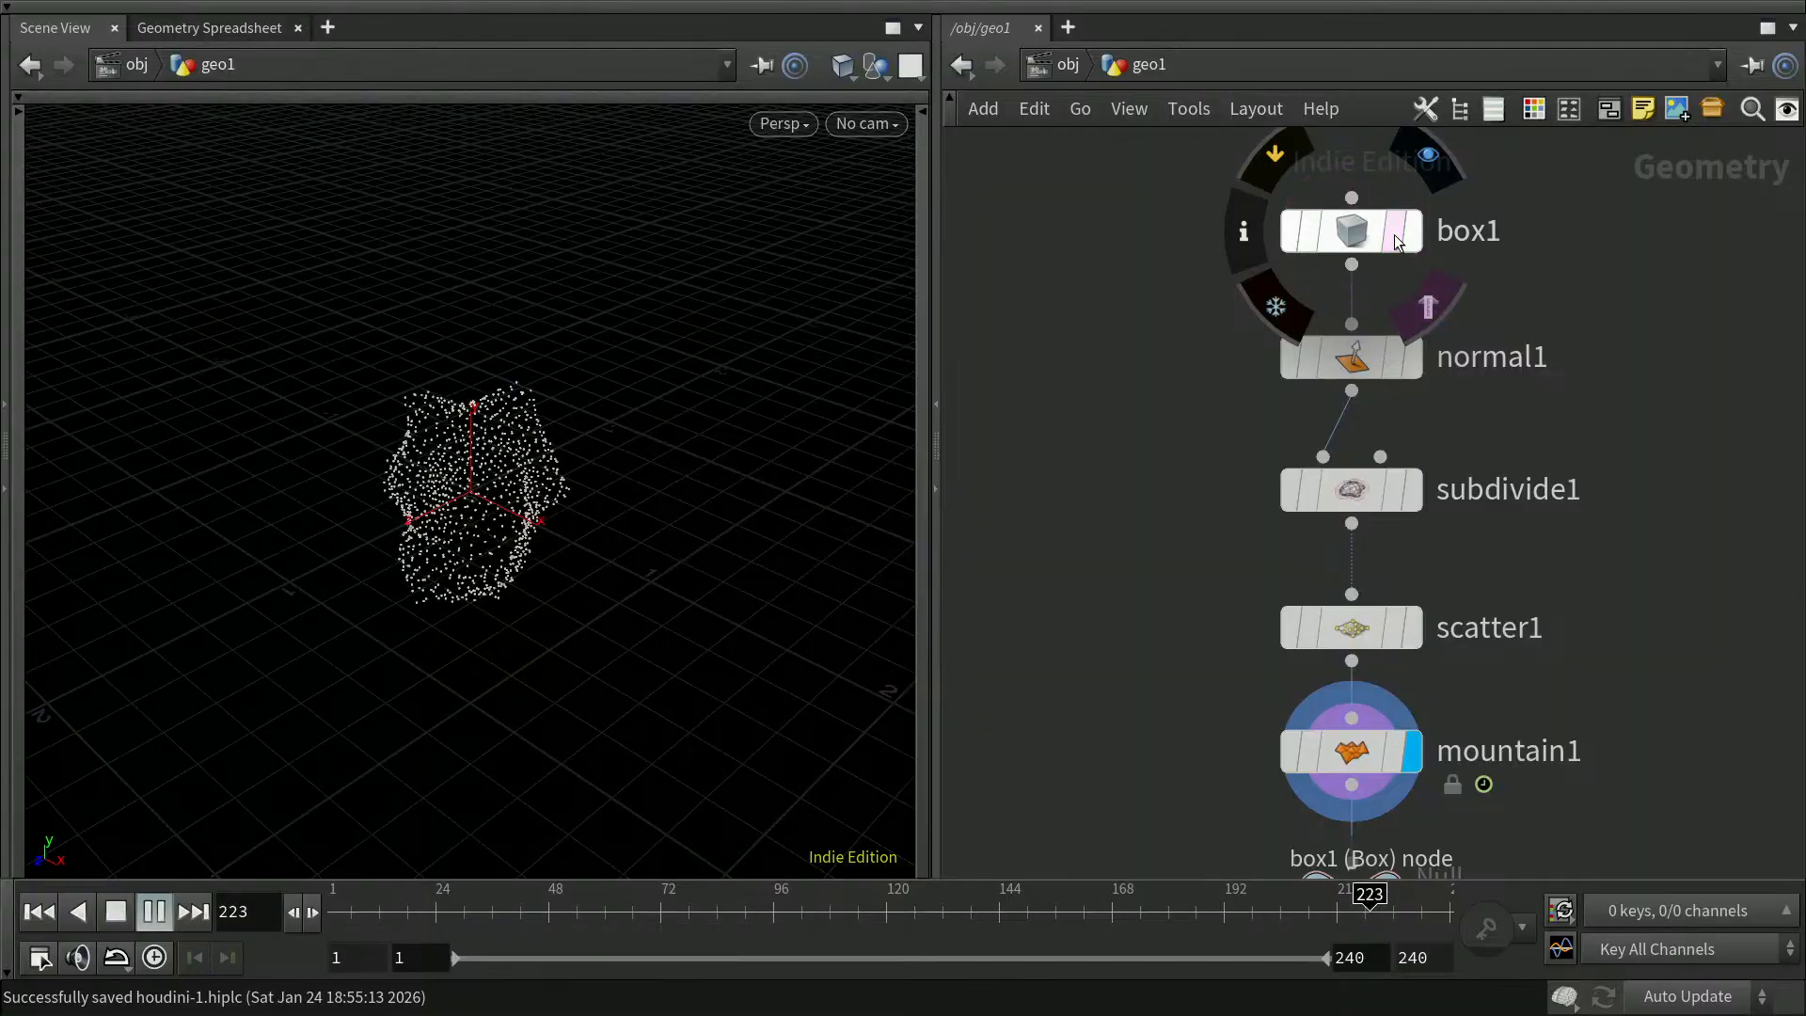
{"action": "middle_click_drag", "start_coordinate": [1153, 705], "coordinate": [1164, 670]}
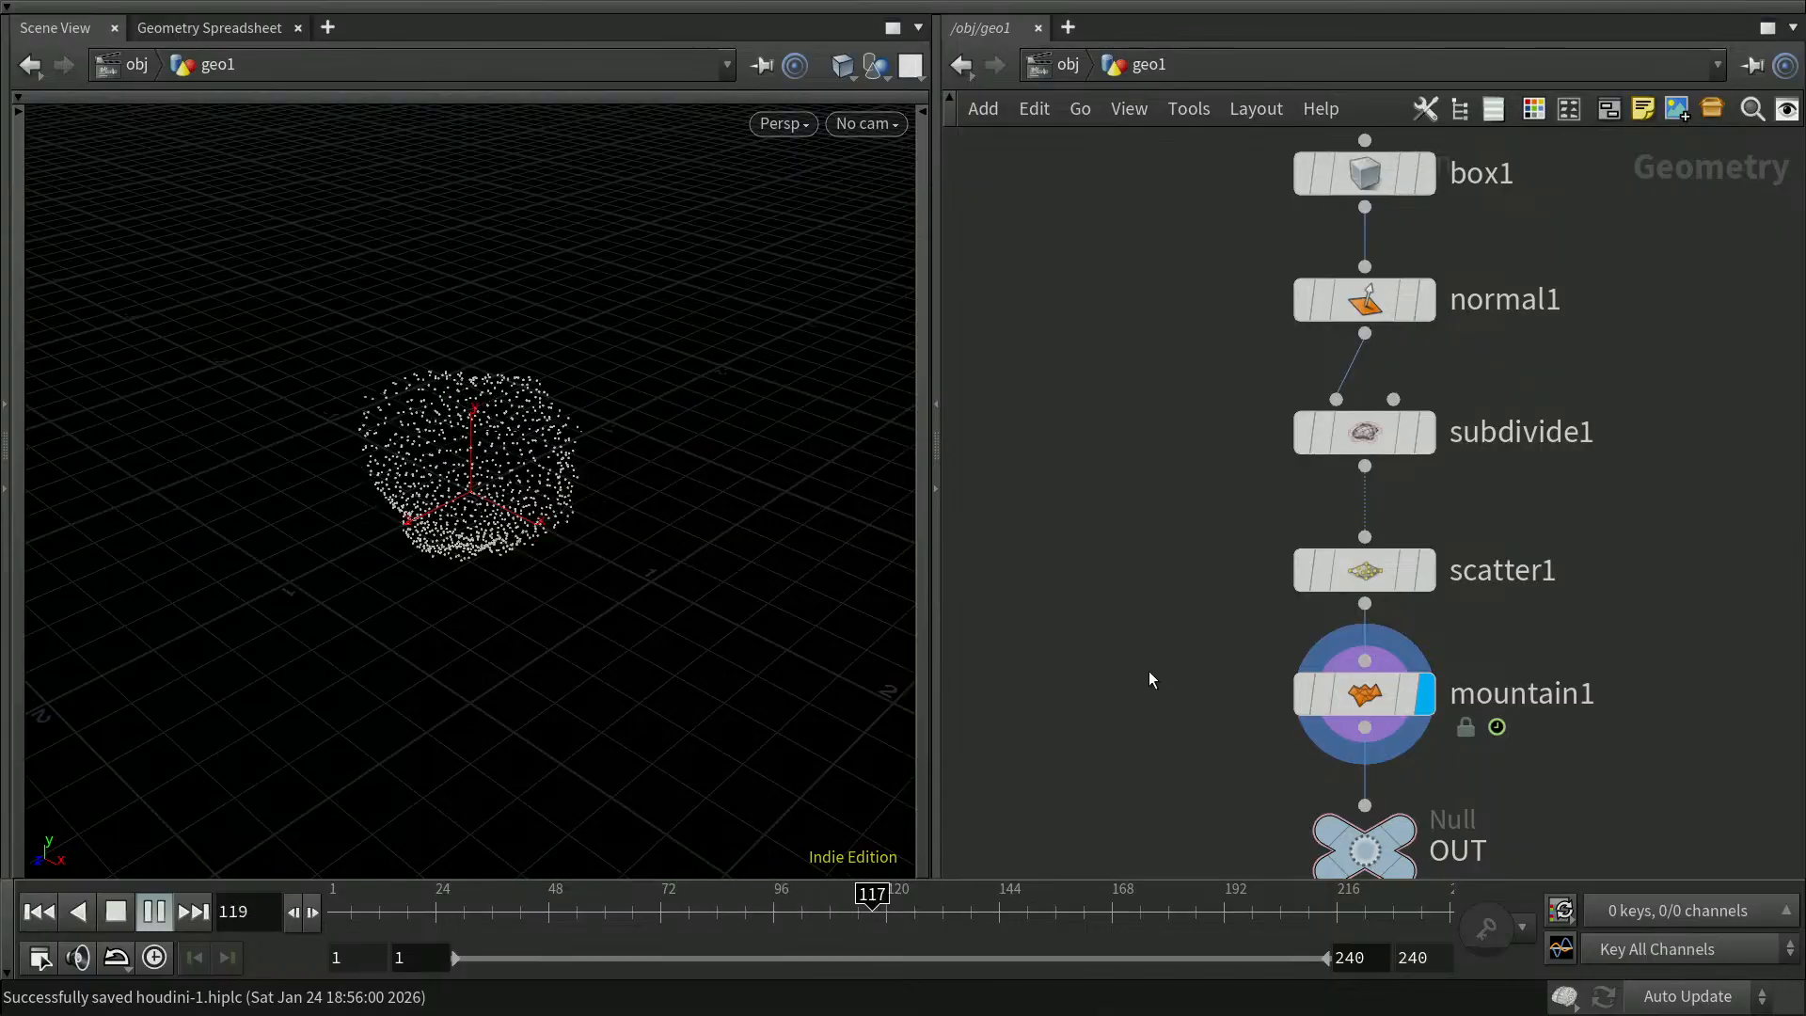
Go up to the object level and rename the geo1 object as my_geo
{"action": "key", "text": "u"}
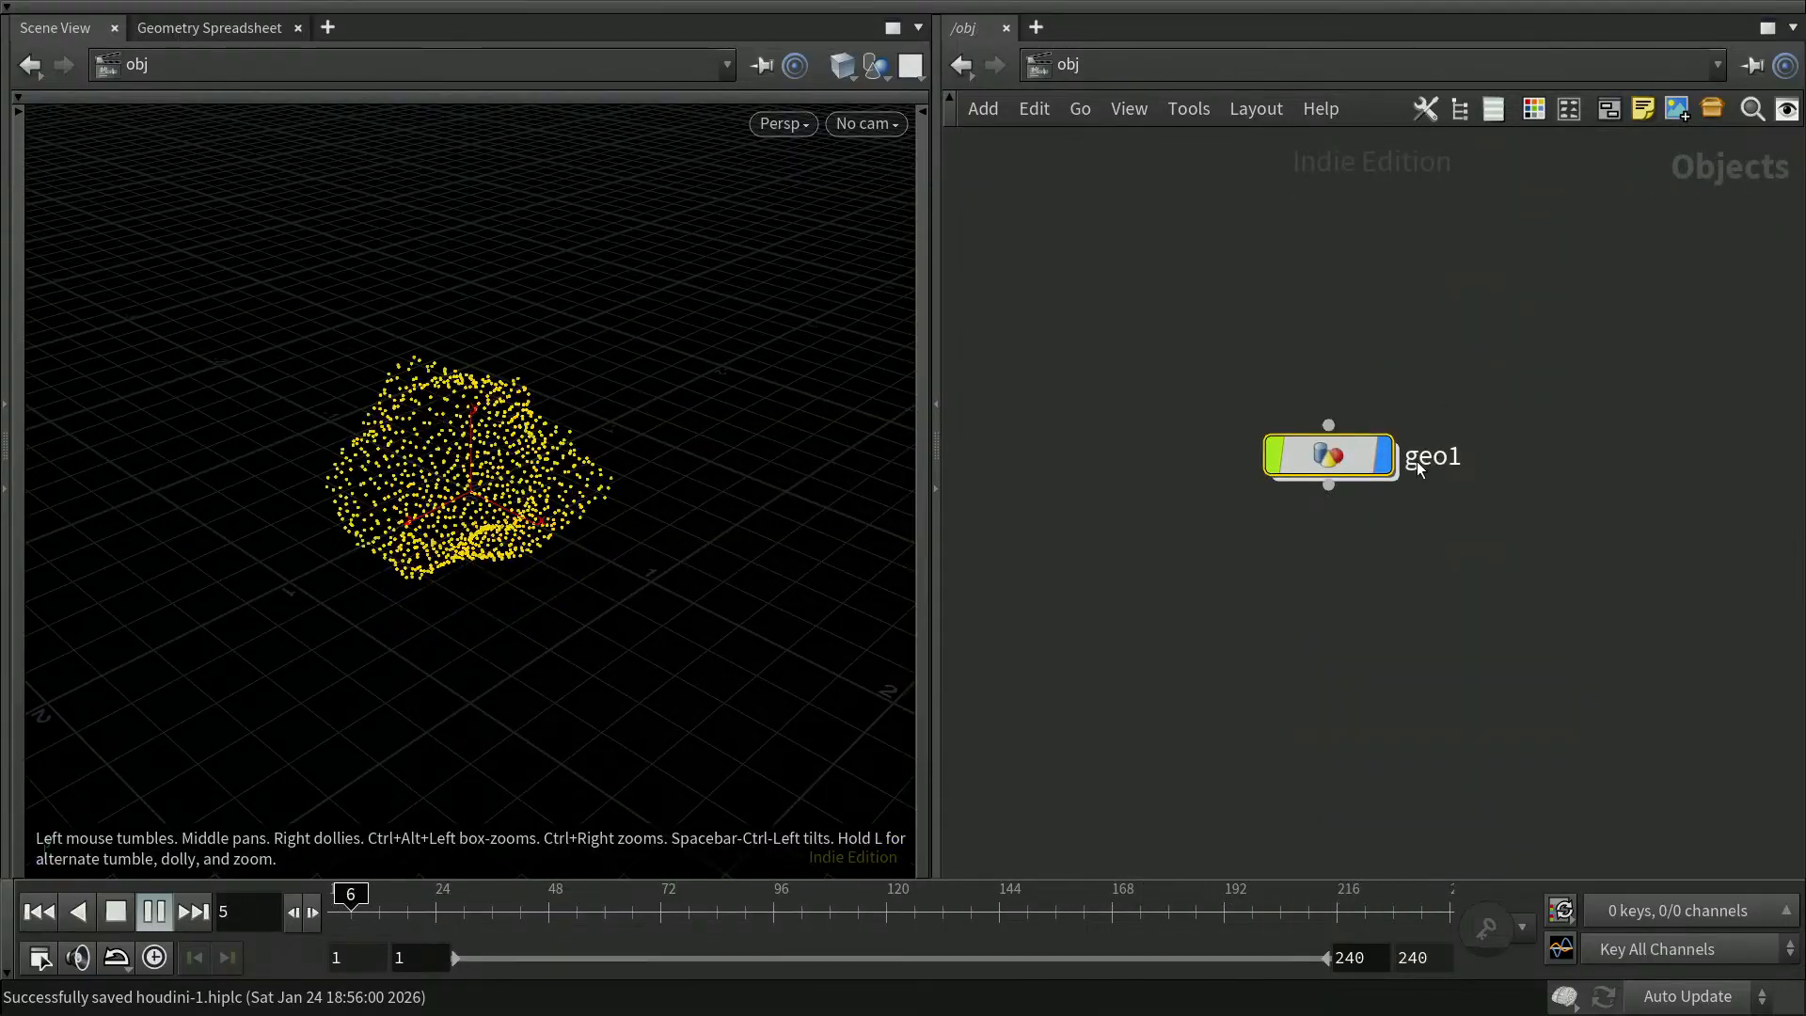
{"action": "double_click", "coordinate": [1445, 467]}
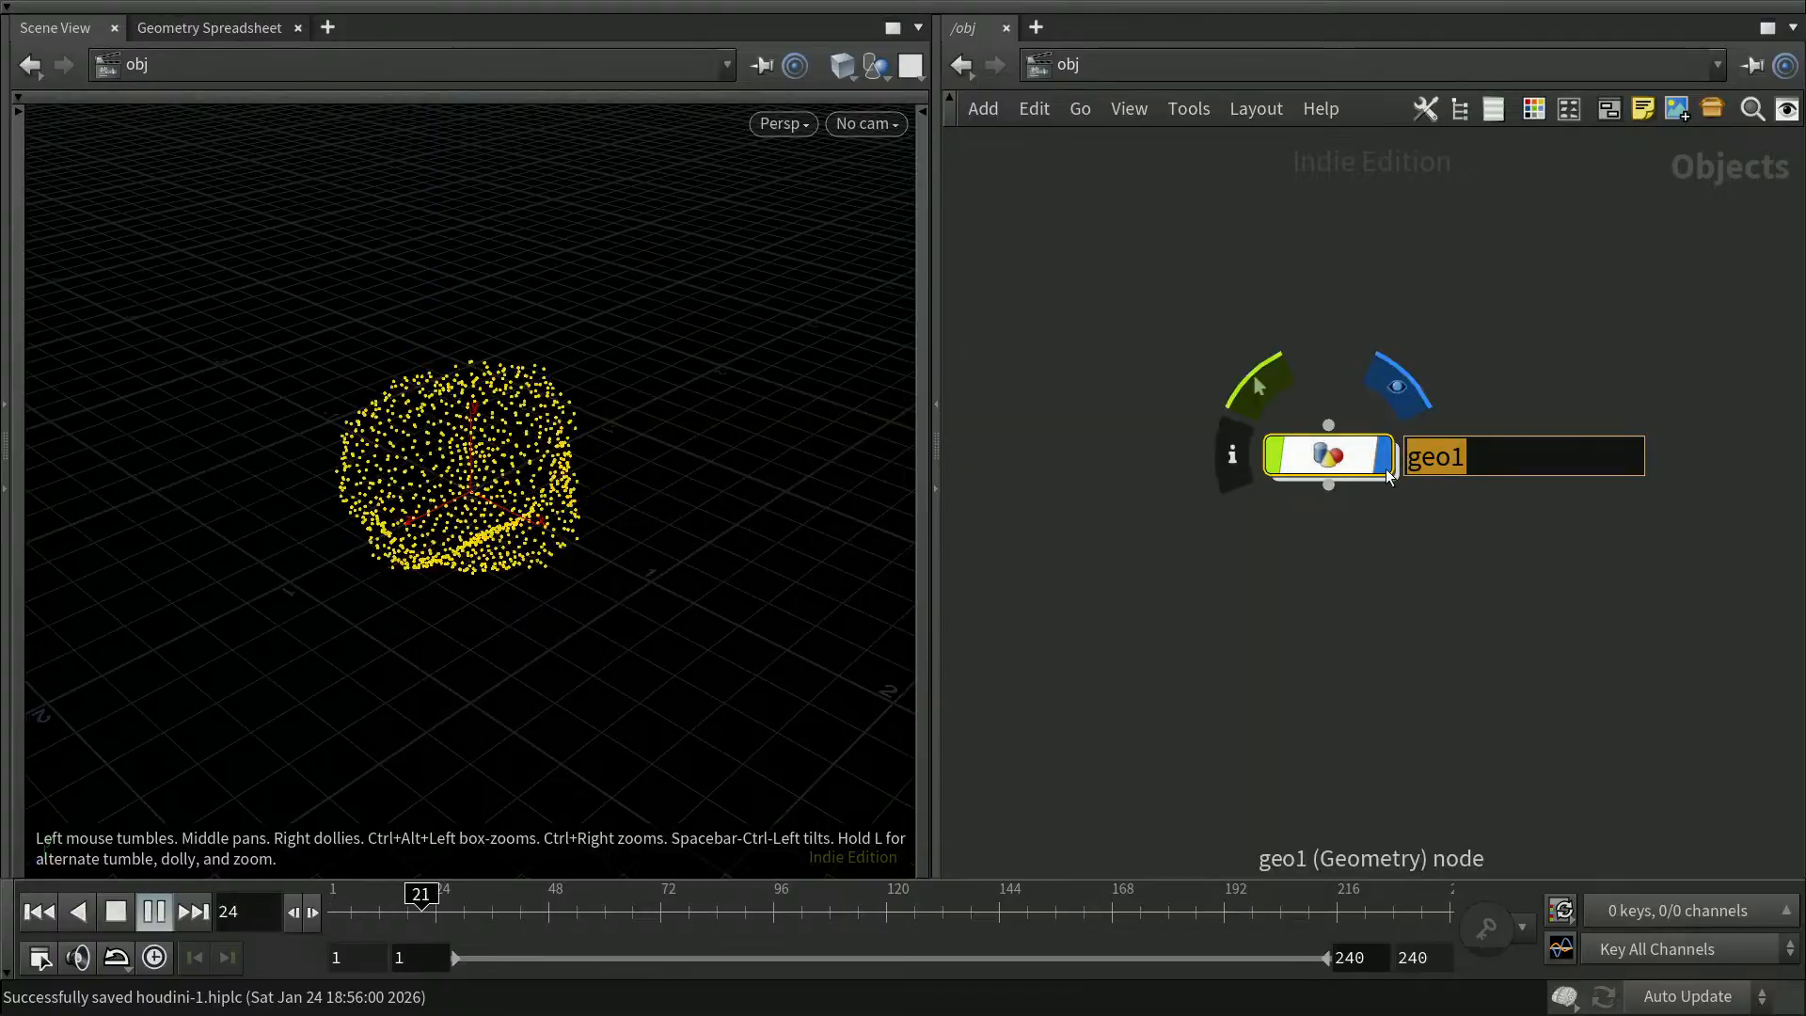
{"action": "type", "text": "my_geo"}
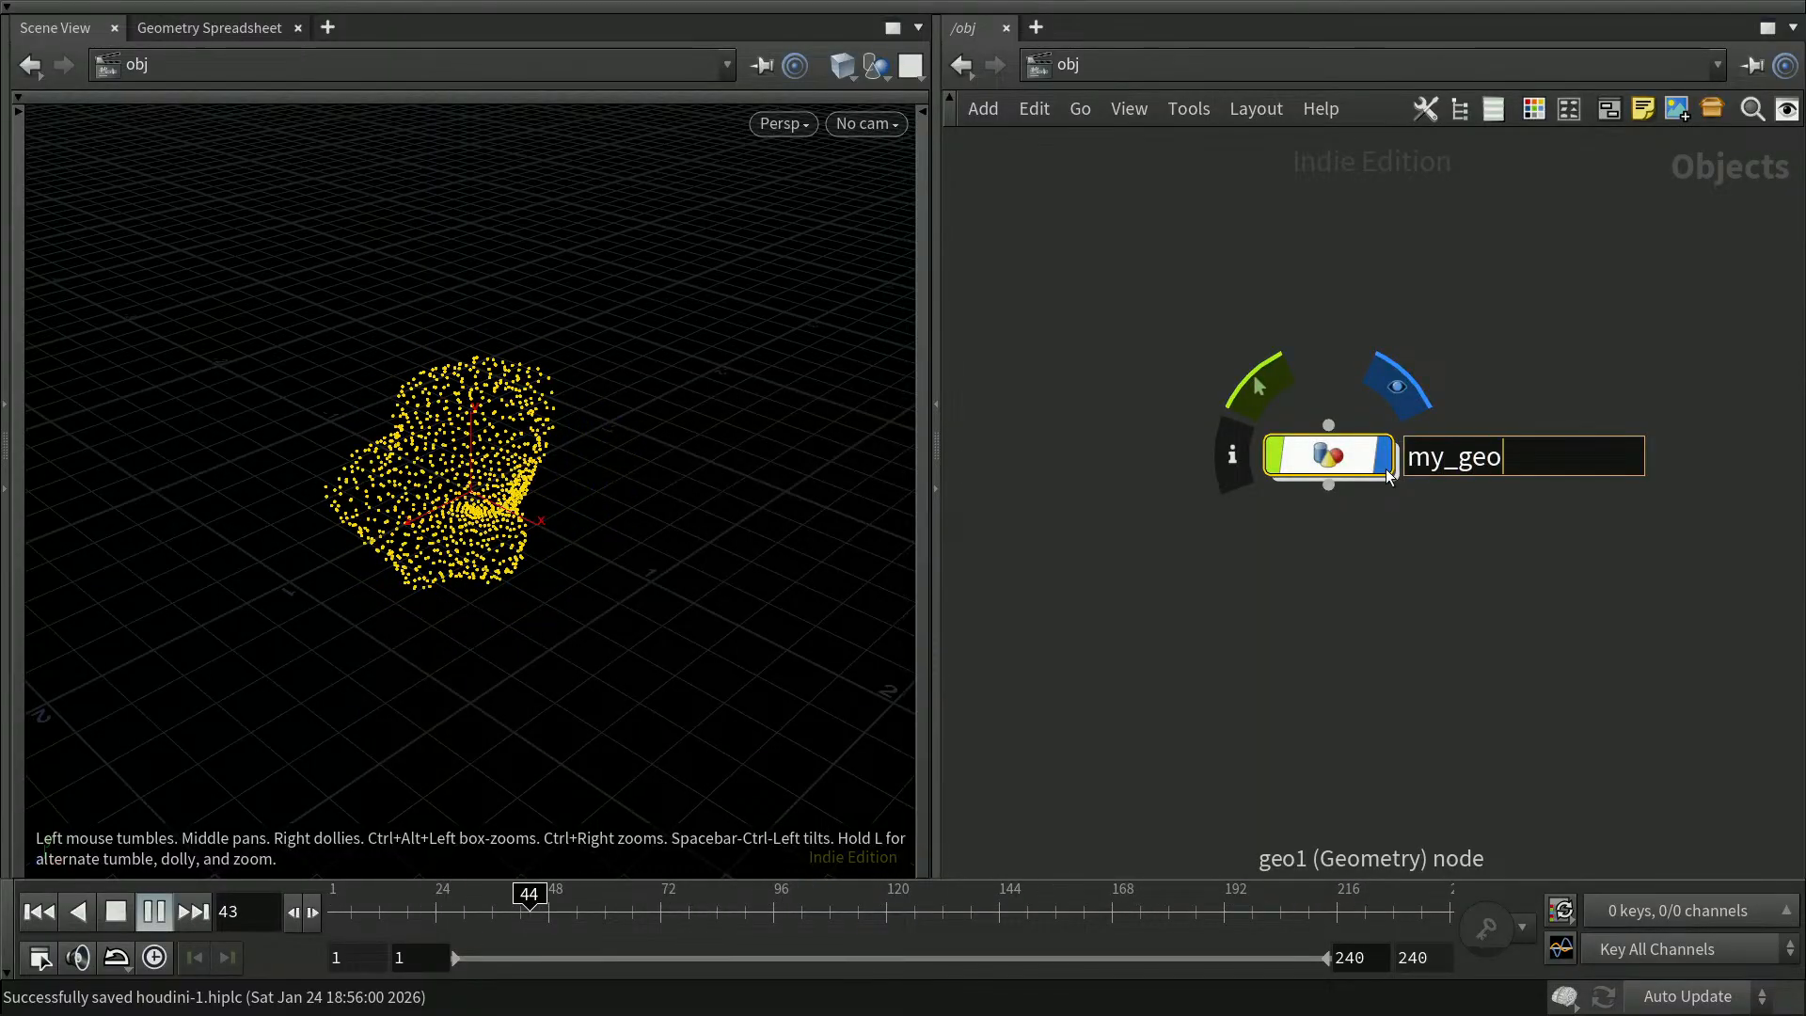
{"action": "key", "text": "Return"}
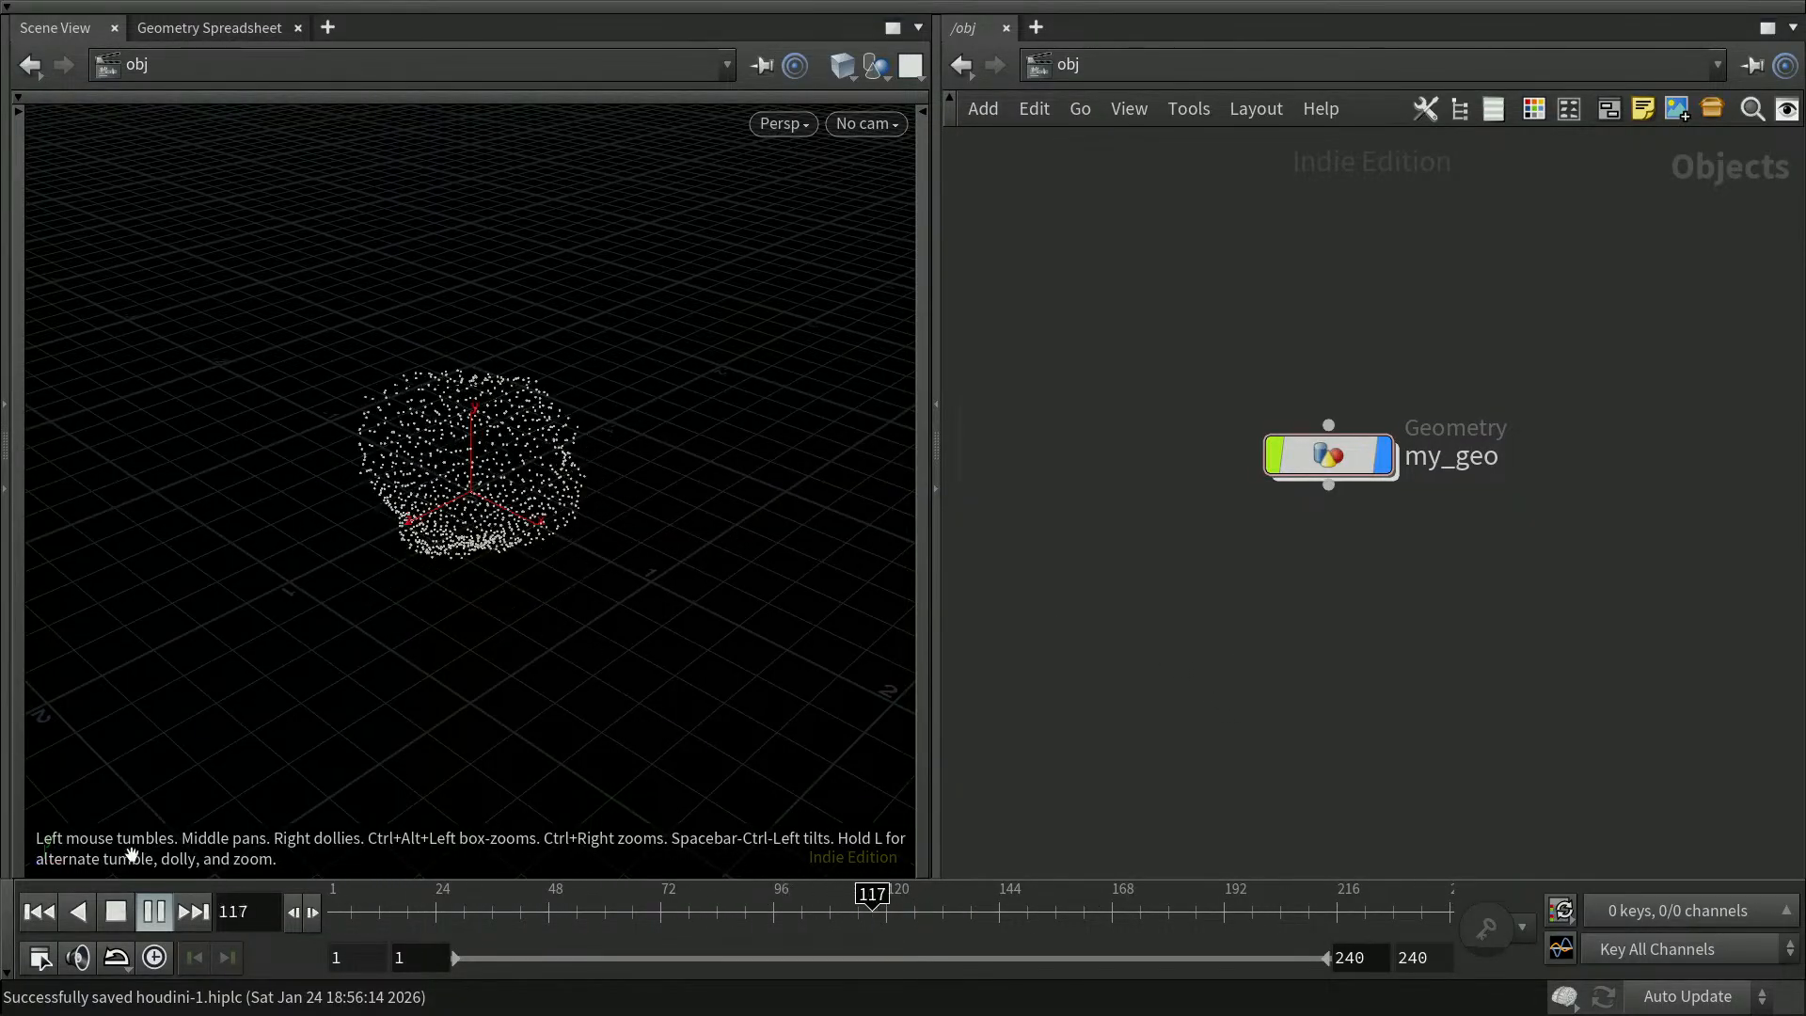
Hide the animation playbar and examine the animated point cloud from several angles in the Scene View
{"action": "left_click", "coordinate": [10, 916]}
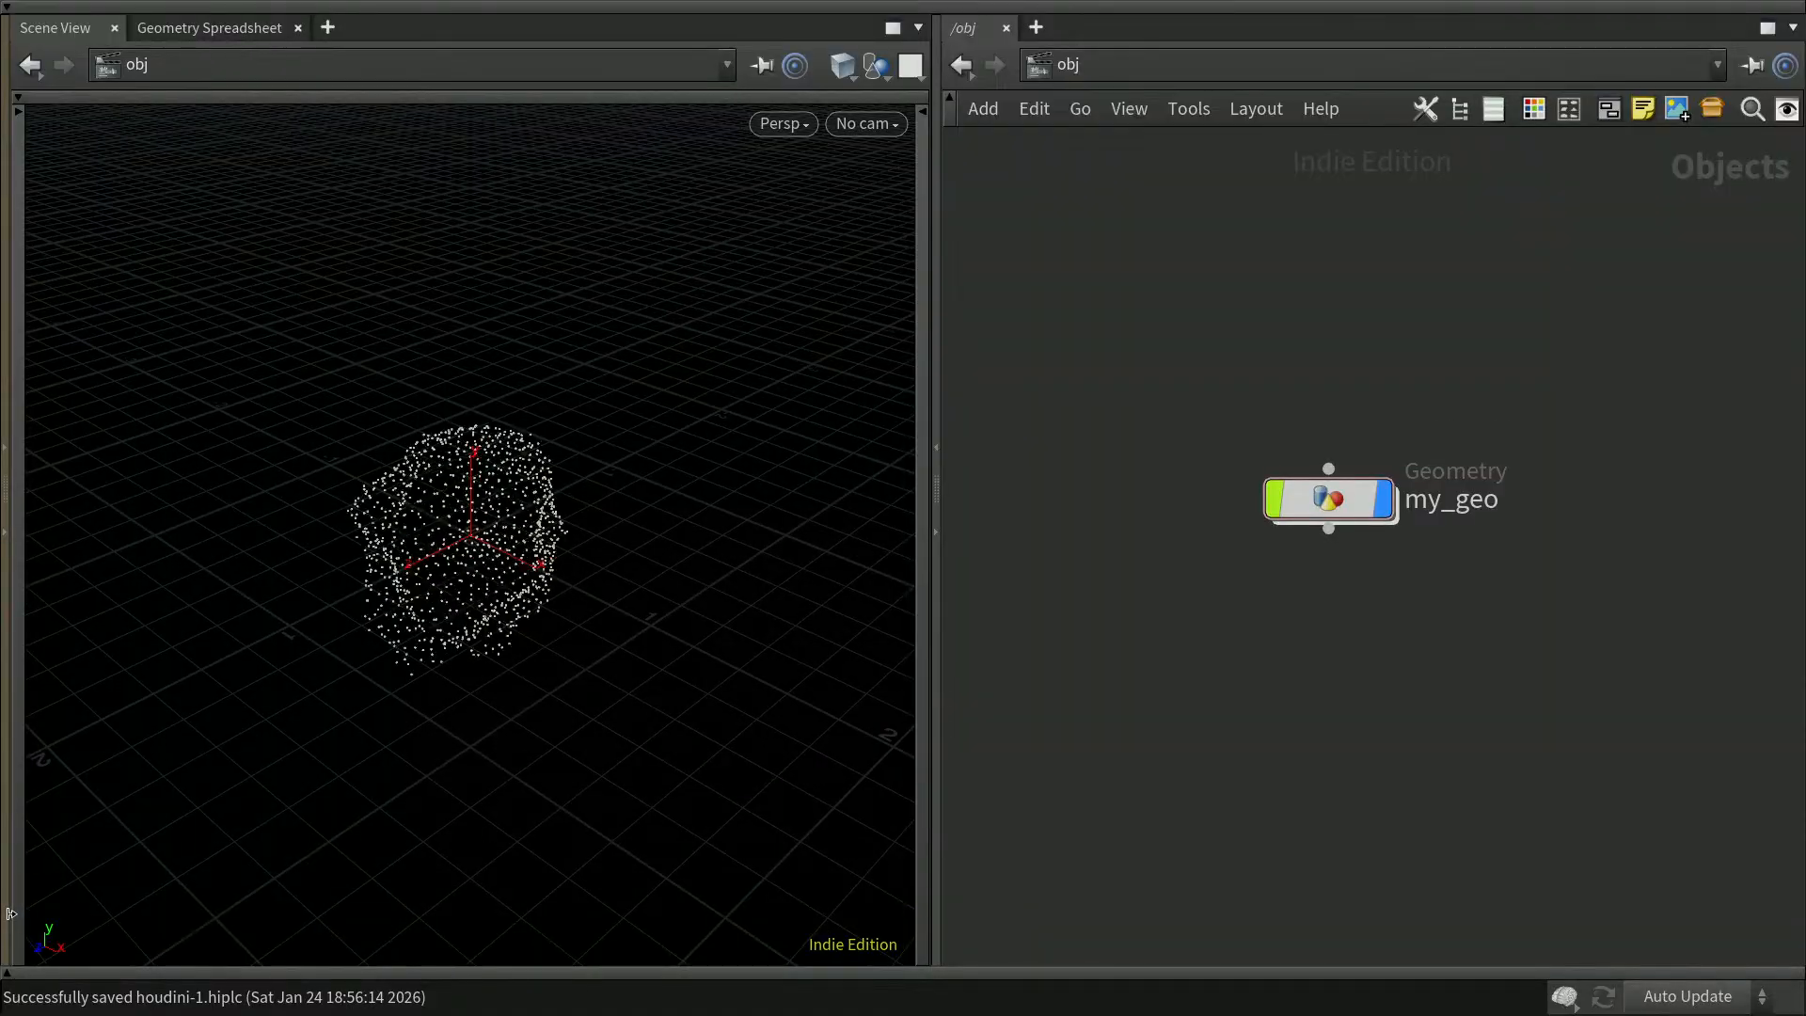
{"action": "left_click_drag", "start_coordinate": [693, 619], "coordinate": [622, 663]}
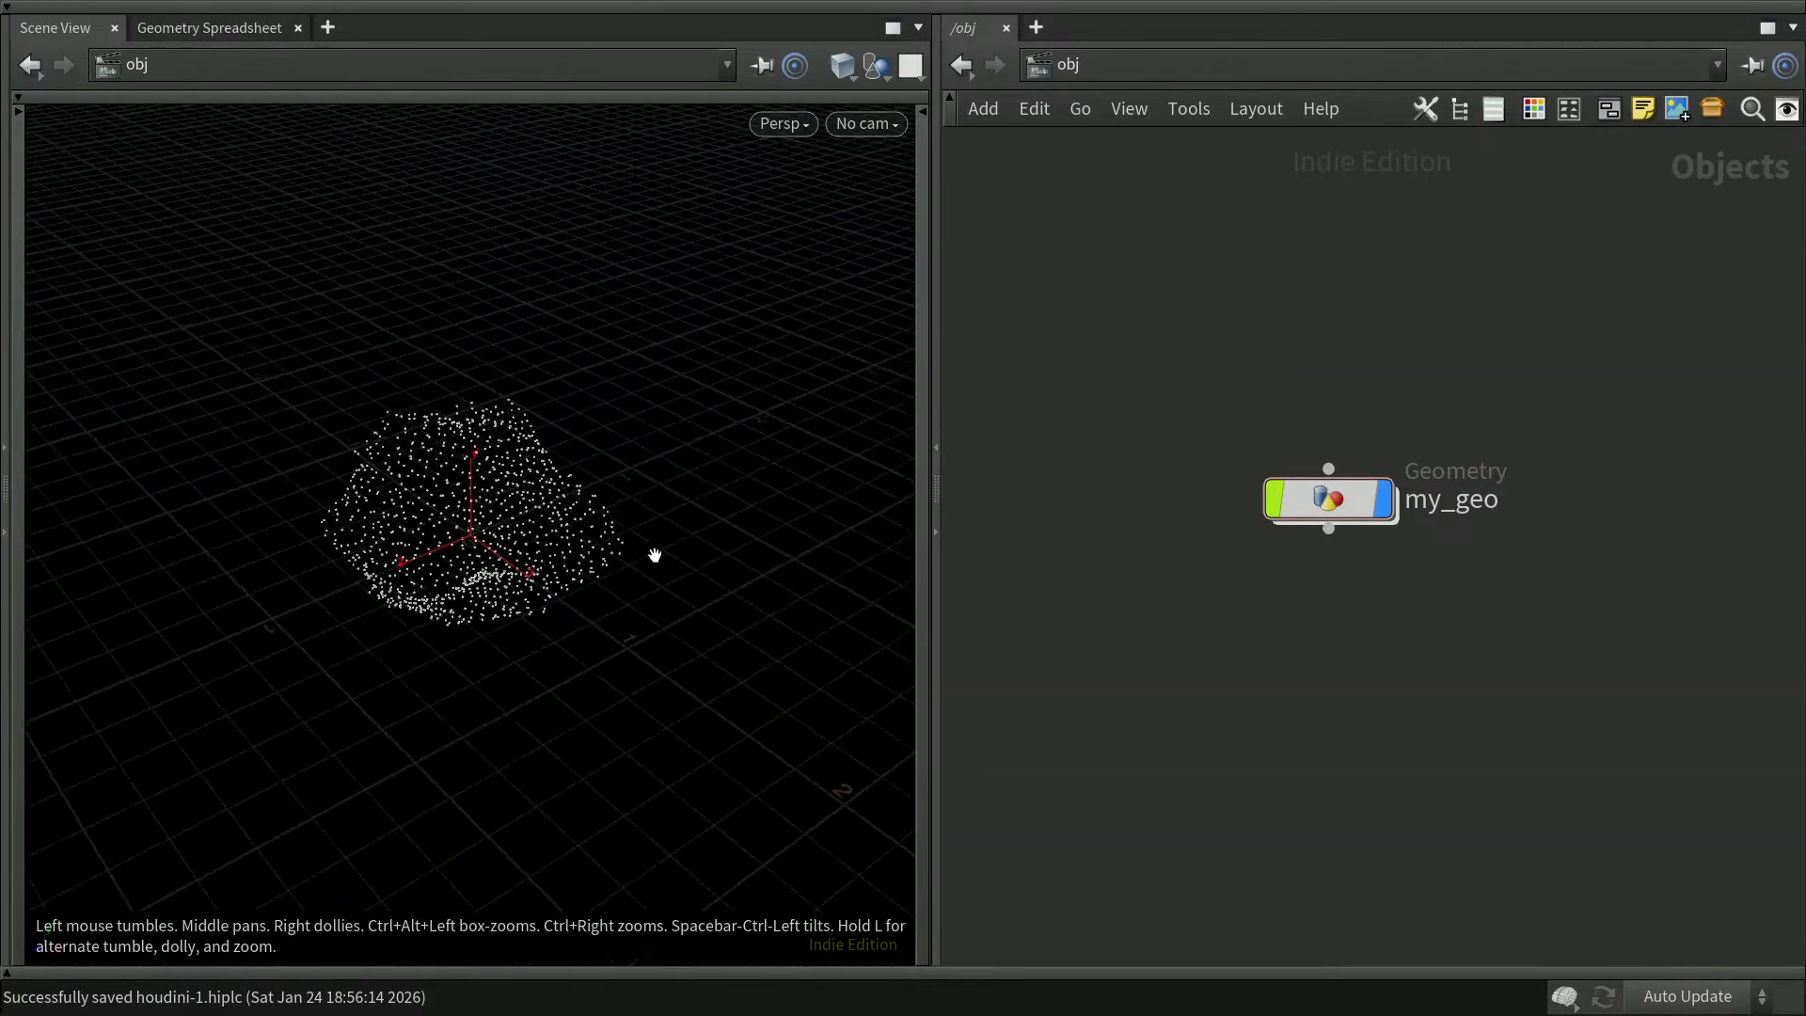
{"action": "mouse_move", "coordinate": [692, 521]}
{"action": "left_mouse_down"}
{"action": "mouse_move", "coordinate": [689, 549]}
{"action": "mouse_move", "coordinate": [705, 532]}
{"action": "left_mouse_up"}
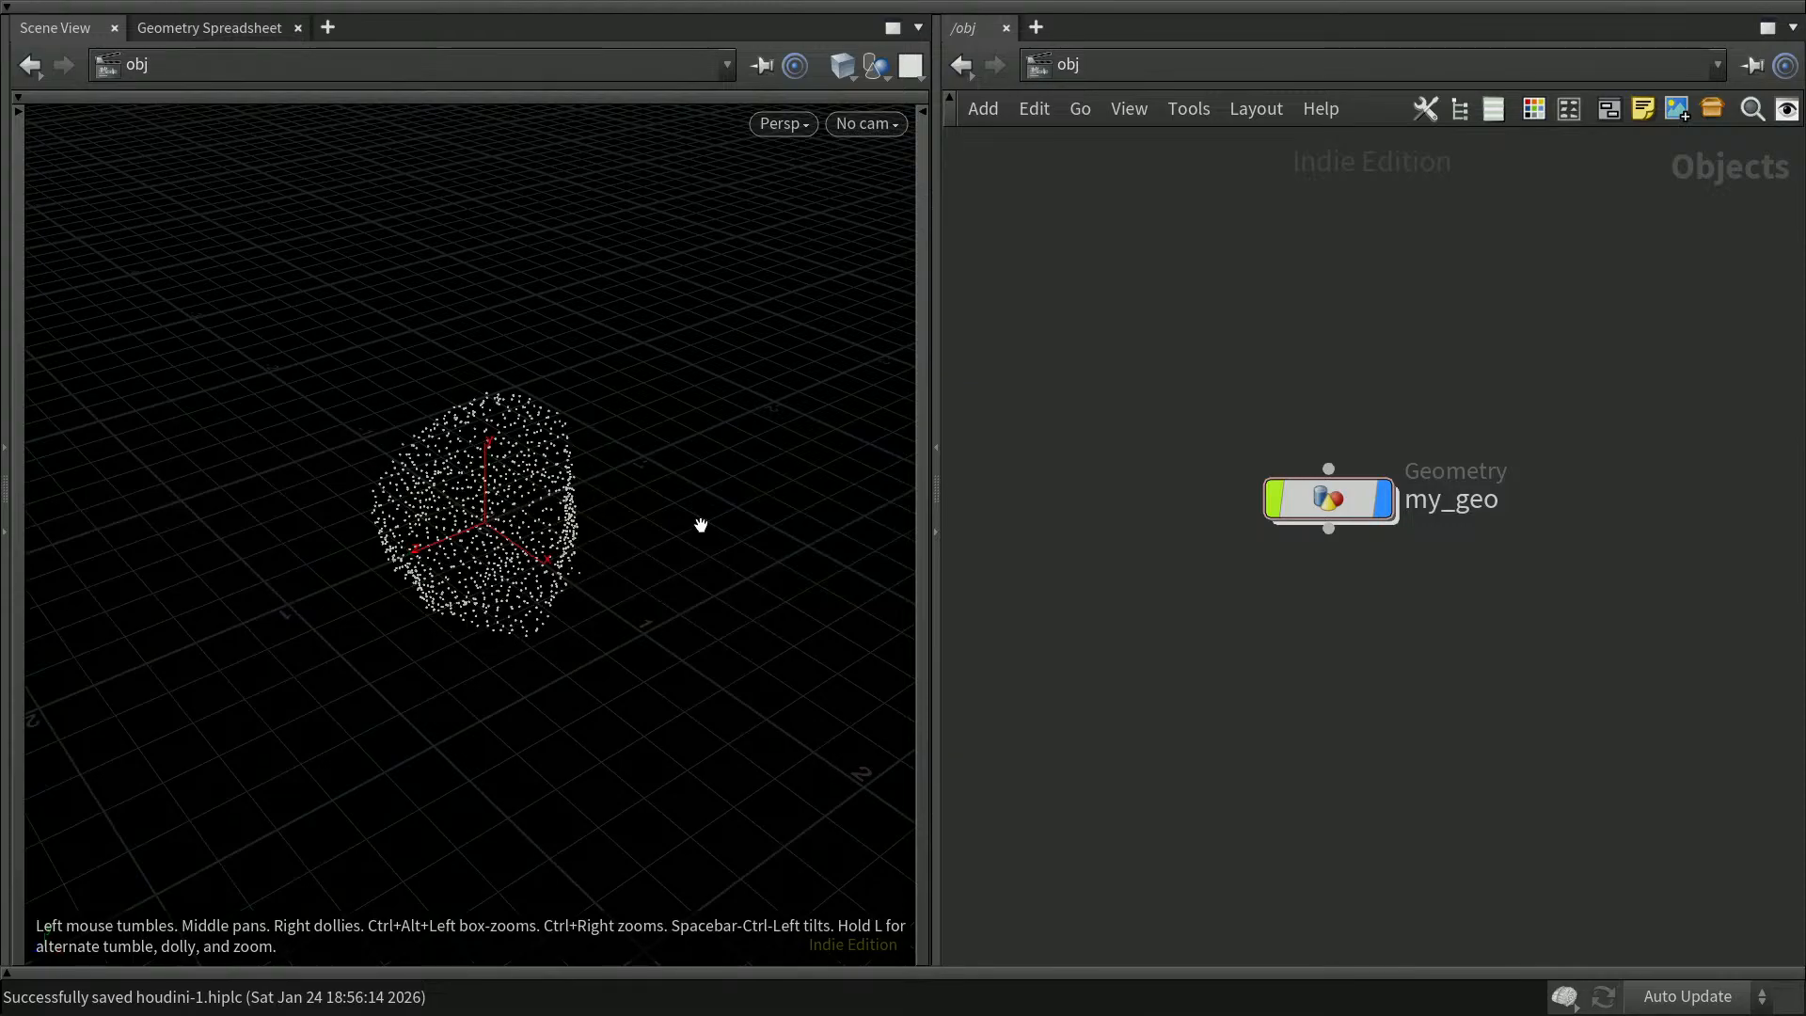
{"action": "mouse_move", "coordinate": [678, 574]}
{"action": "middle_mouse_down"}
{"action": "mouse_move", "coordinate": [696, 508]}
{"action": "mouse_move", "coordinate": [713, 512]}
{"action": "mouse_move", "coordinate": [706, 555]}
{"action": "middle_mouse_up"}
{"action": "mouse_move", "coordinate": [707, 555]}
{"action": "left_mouse_down"}
{"action": "mouse_move", "coordinate": [709, 471]}
{"action": "mouse_move", "coordinate": [702, 545]}
{"action": "mouse_move", "coordinate": [693, 528]}
{"action": "mouse_move", "coordinate": [639, 690]}
{"action": "mouse_move", "coordinate": [701, 479]}
{"action": "mouse_move", "coordinate": [633, 609]}
{"action": "mouse_move", "coordinate": [630, 508]}
{"action": "mouse_move", "coordinate": [722, 568]}
{"action": "mouse_move", "coordinate": [705, 593]}
{"action": "mouse_move", "coordinate": [732, 482]}
{"action": "mouse_move", "coordinate": [665, 601]}
{"action": "mouse_move", "coordinate": [693, 568]}
{"action": "left_mouse_up"}
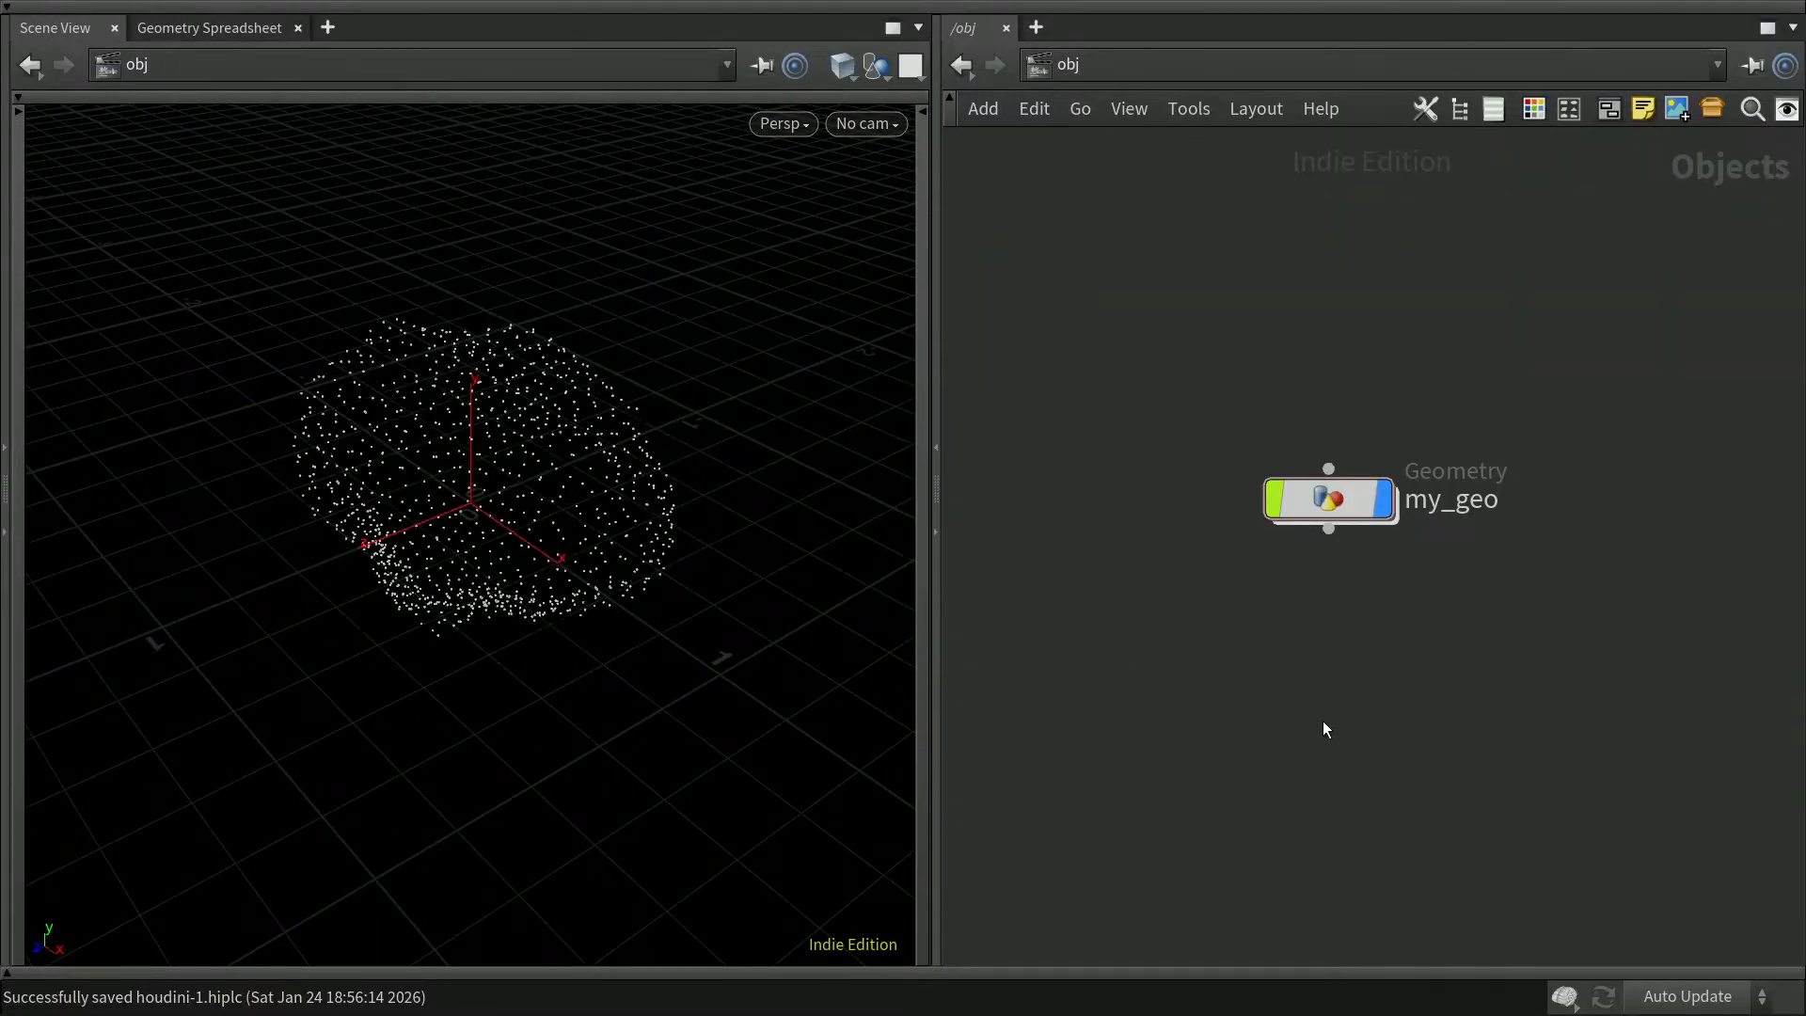